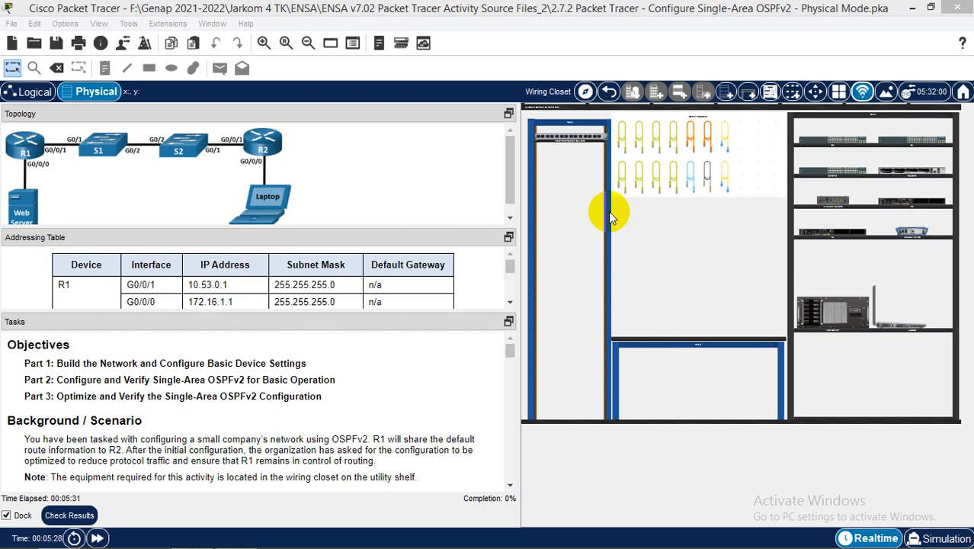
Try switching to the logical topology workspace and dismiss the locked-workspace warning
click(21, 96)
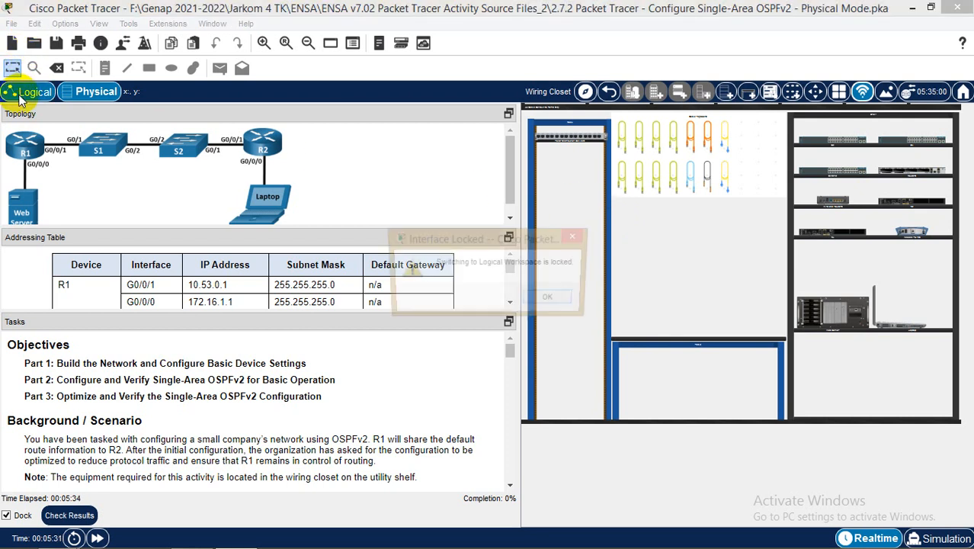
click(557, 298)
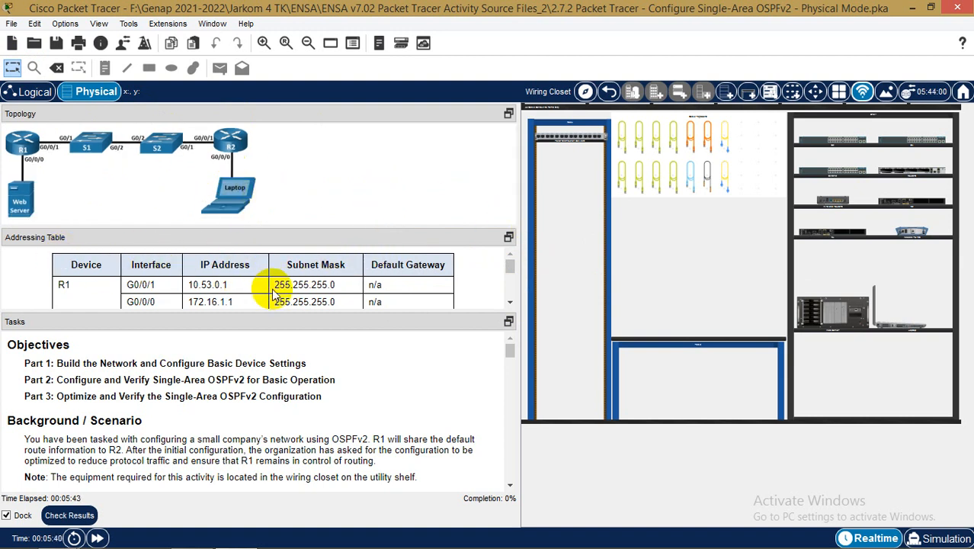
scroll(278, 288, down, 1)
scroll(278, 289, down, 1)
scroll(278, 288, up, 3)
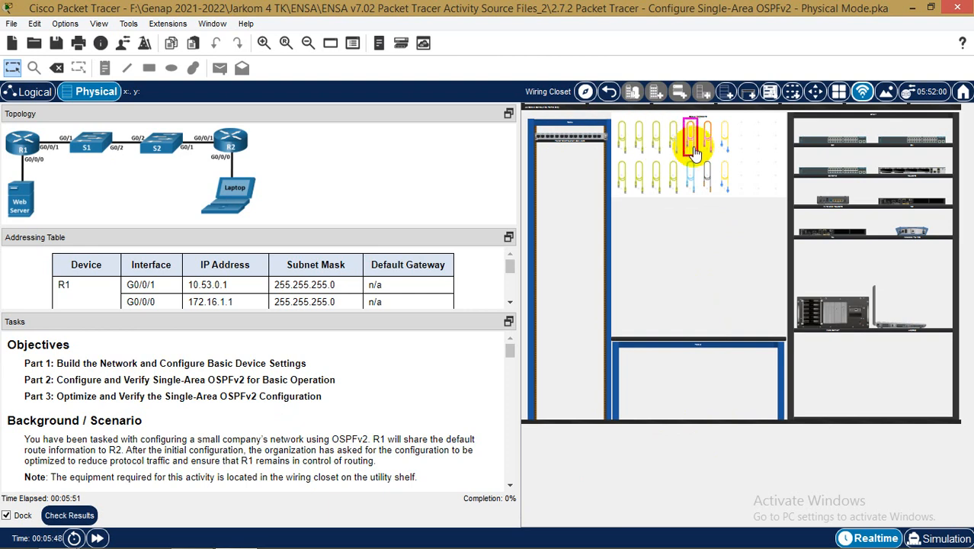
Enlarge the wiring closet and select the light-blue cable on the Cable Pegboard
click(750, 224)
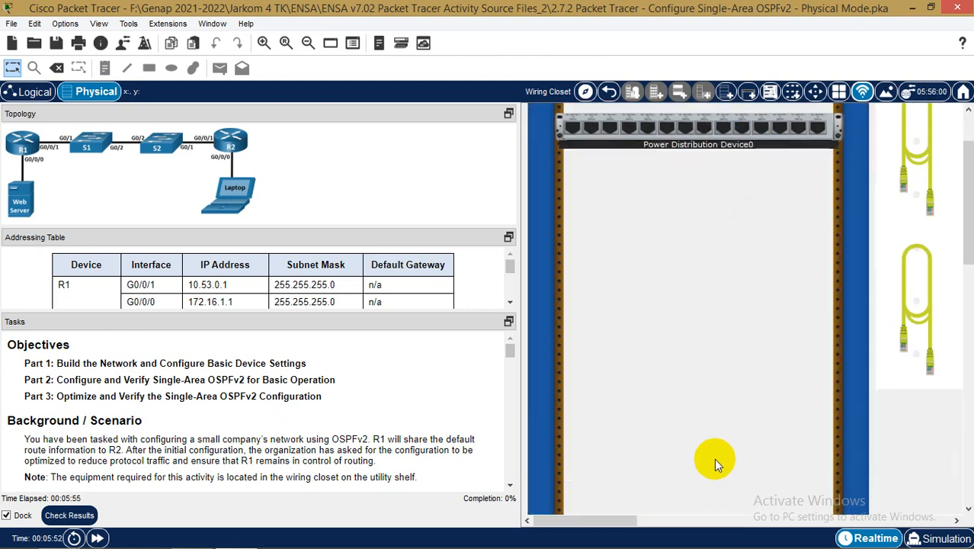
drag(609, 520, 702, 524)
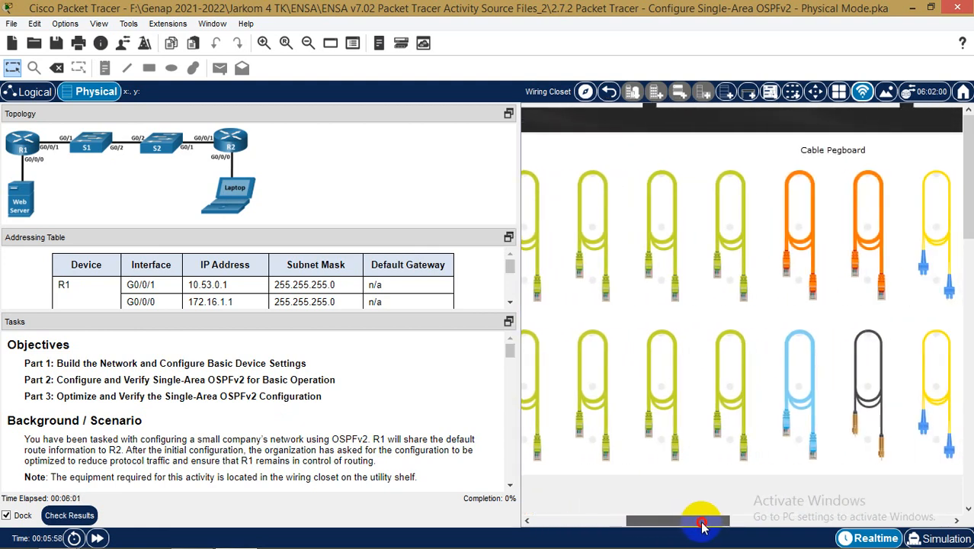
click(785, 425)
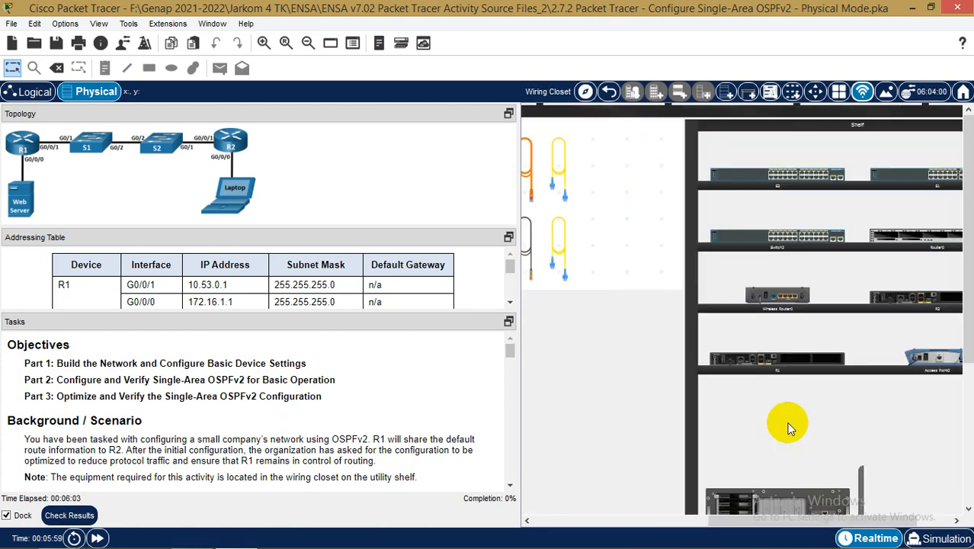
drag(718, 518, 643, 520)
drag(705, 523, 839, 519)
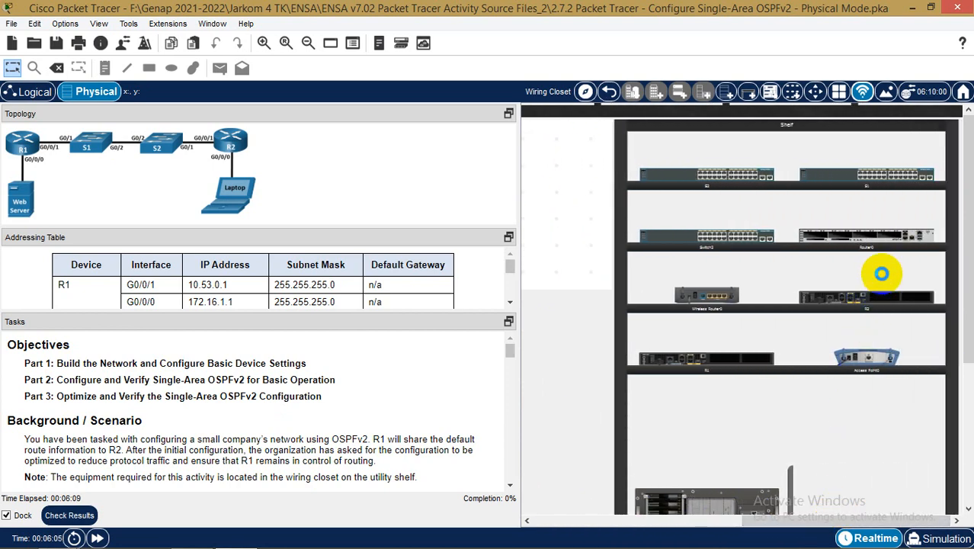
Enlarge the closet view to about double scale and look over the pegboard and shelf
click(882, 273)
drag(715, 526, 883, 527)
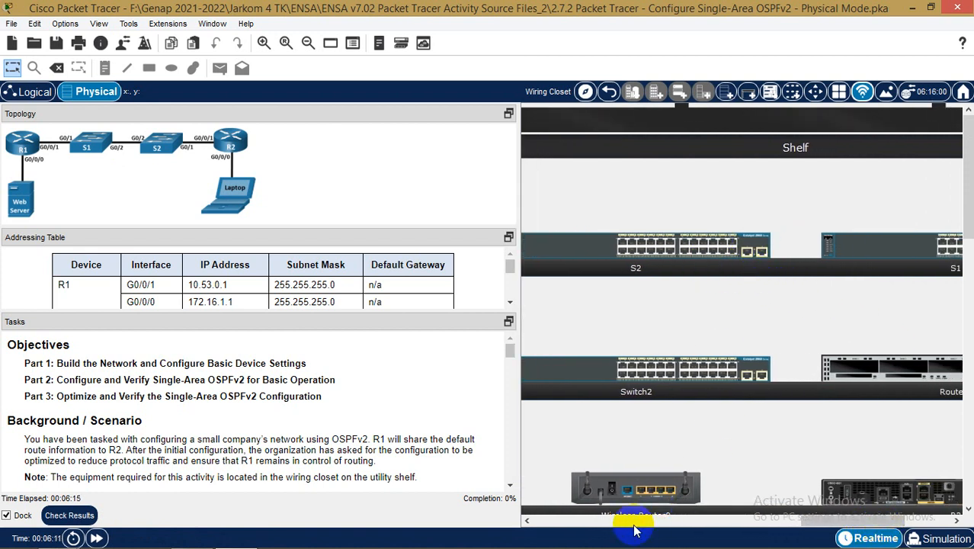
drag(825, 525, 846, 524)
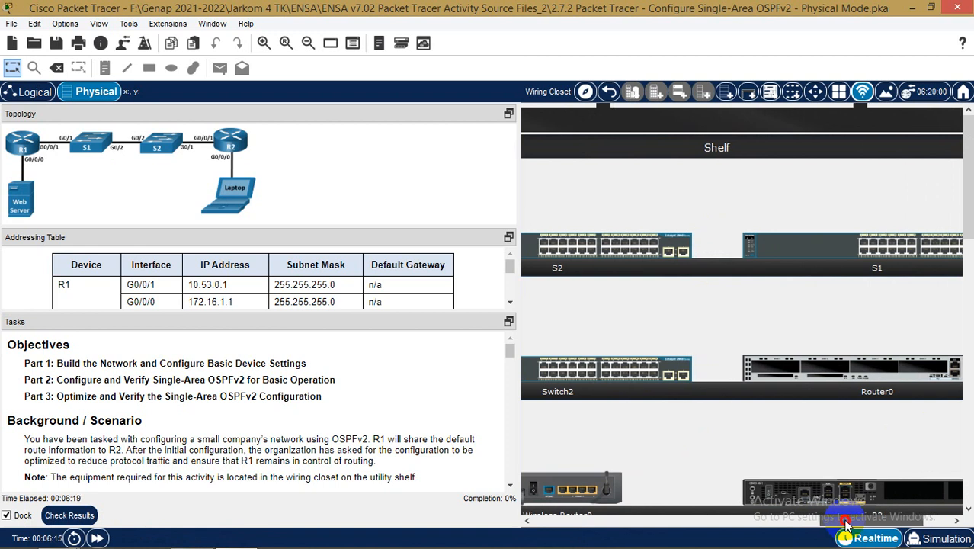
scroll(842, 524, down, 1)
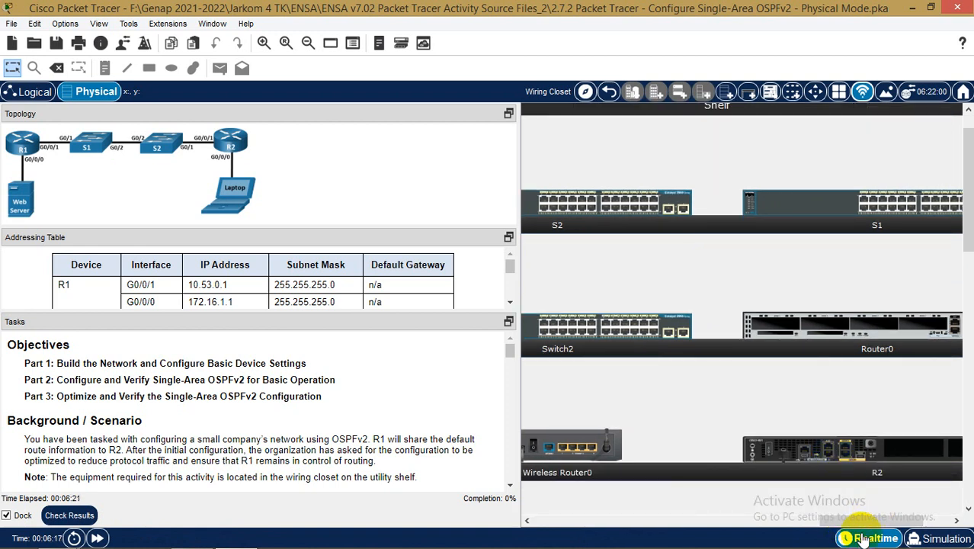
drag(854, 525, 892, 521)
scroll(833, 483, down, 3)
scroll(837, 480, down, 1)
scroll(834, 452, down, 3)
scroll(860, 498, up, 6)
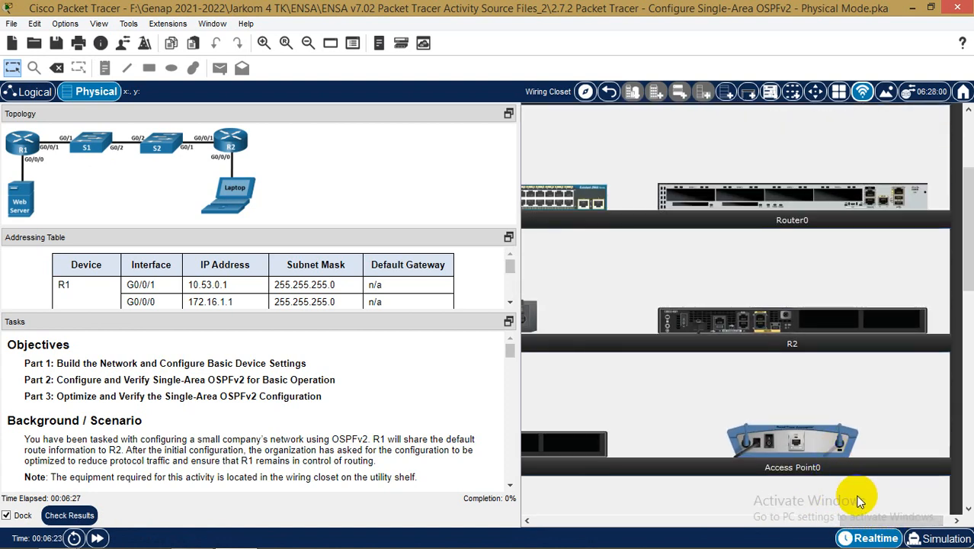
drag(892, 522, 587, 521)
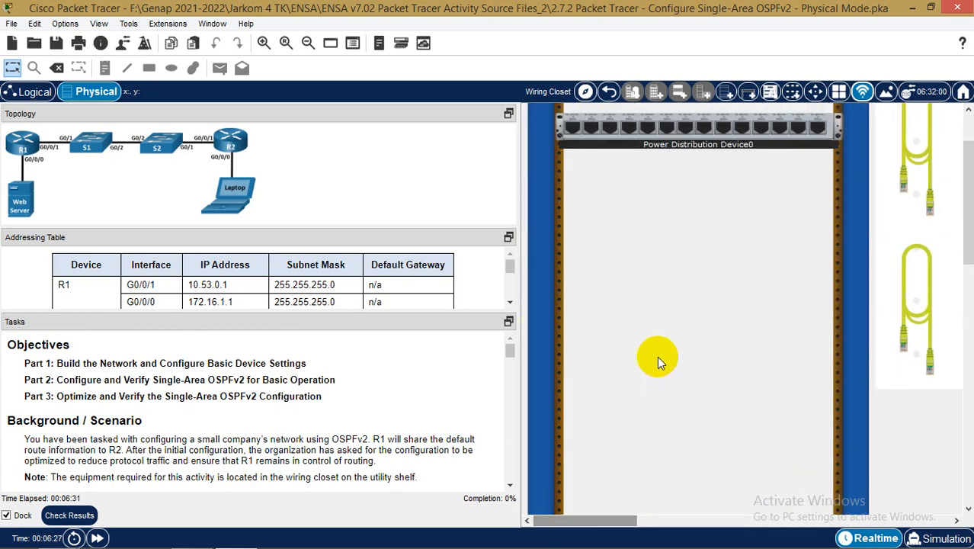
scroll(657, 356, up, 2)
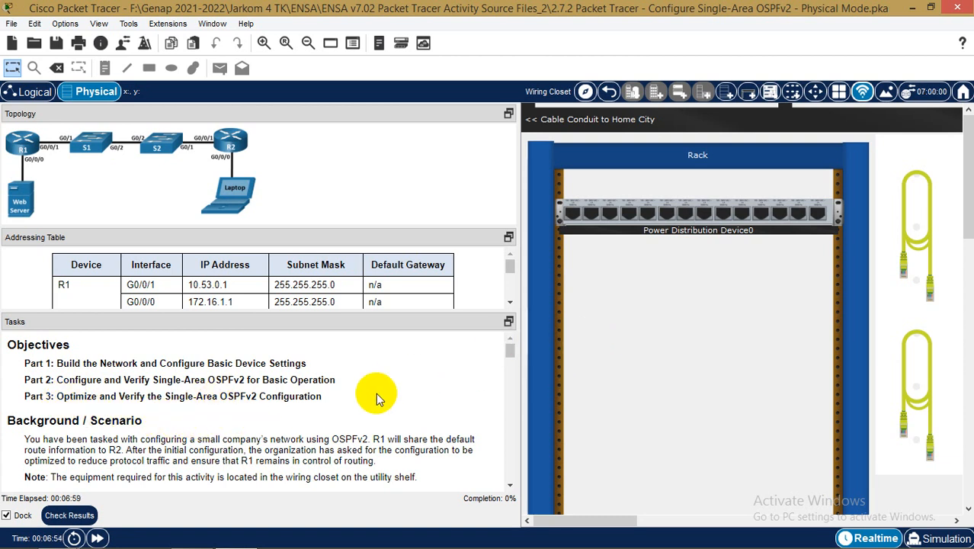
Scroll the Tasks panel and enlarge the Addressing Table to show the R2 rows
scroll(376, 400, down, 2)
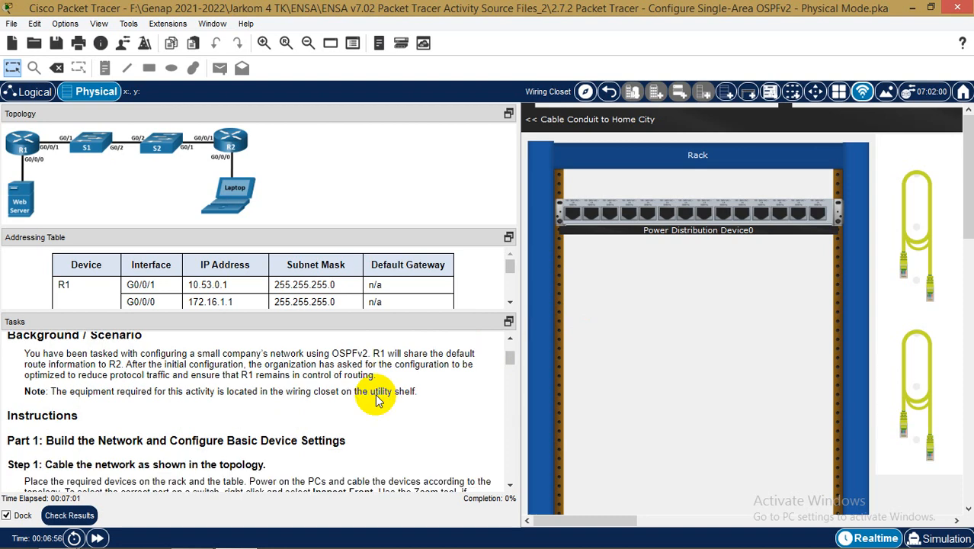
scroll(379, 395, down, 1)
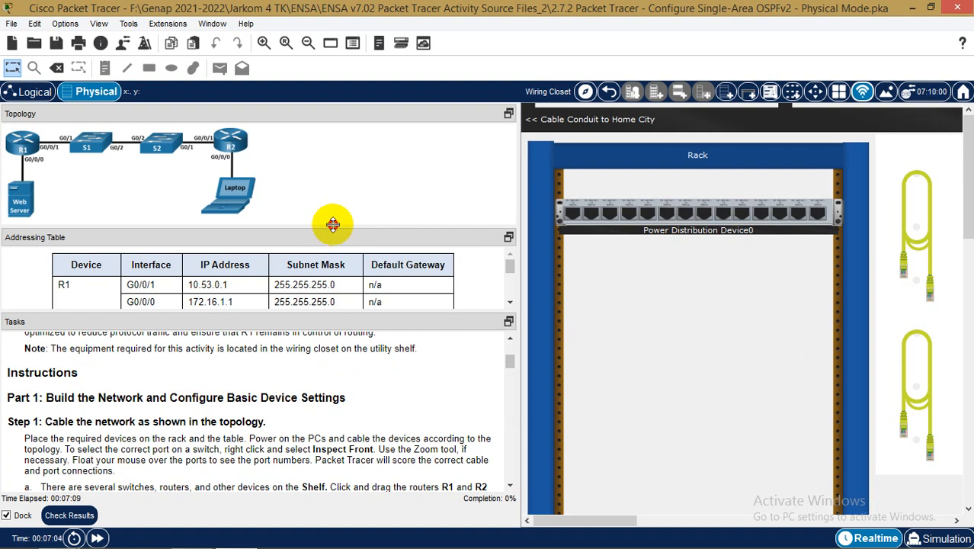
drag(331, 225, 334, 211)
scroll(288, 414, down, 1)
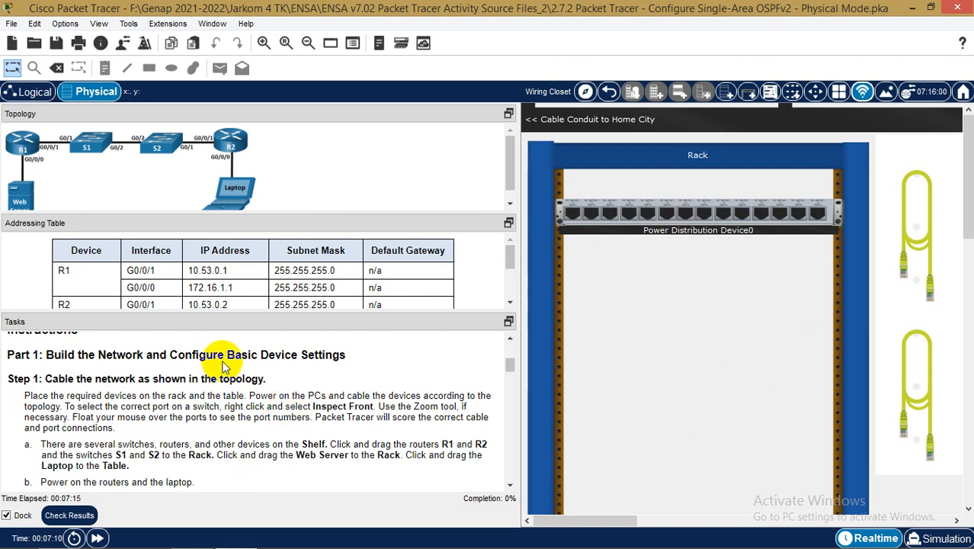
Highlight the Step 1 heading and scroll the closet view to the device Shelf
drag(47, 379, 266, 377)
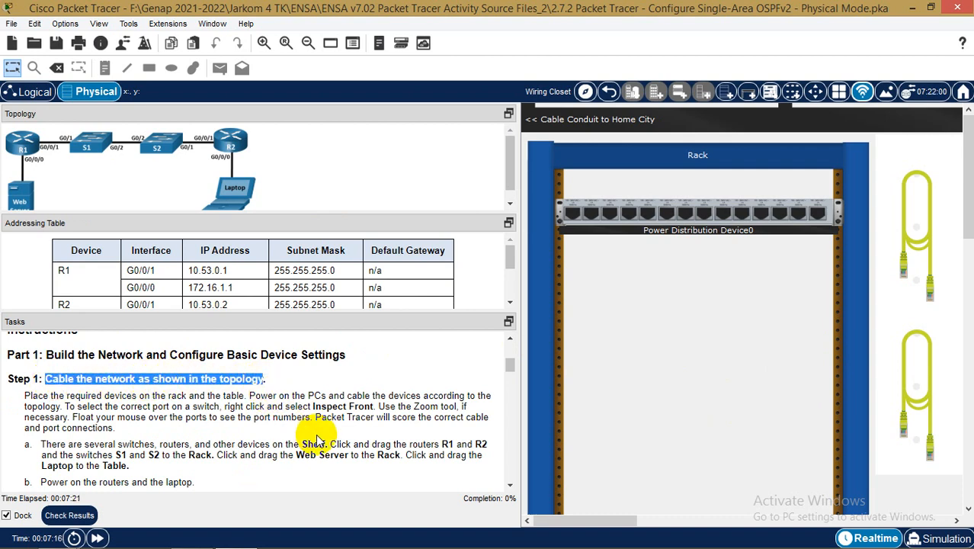
scroll(317, 441, down, 1)
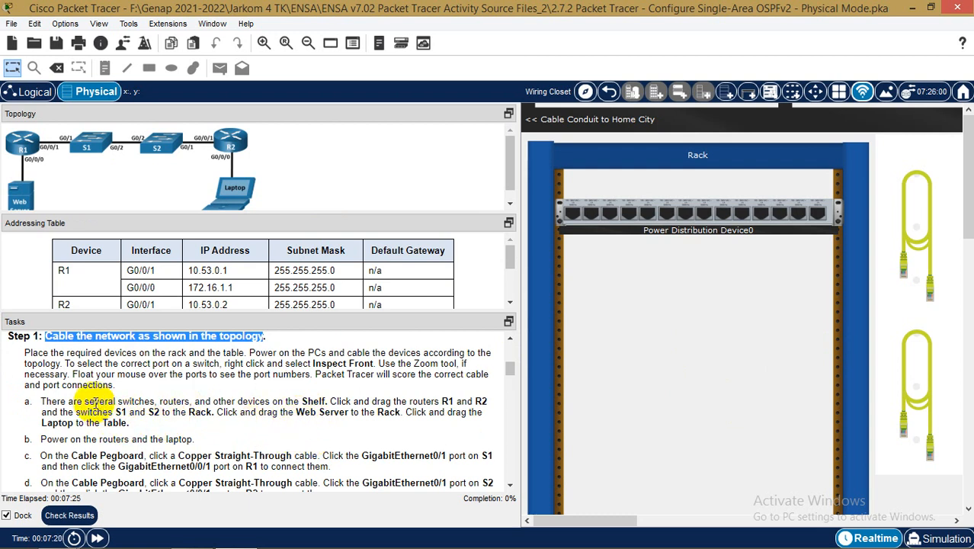
click(619, 519)
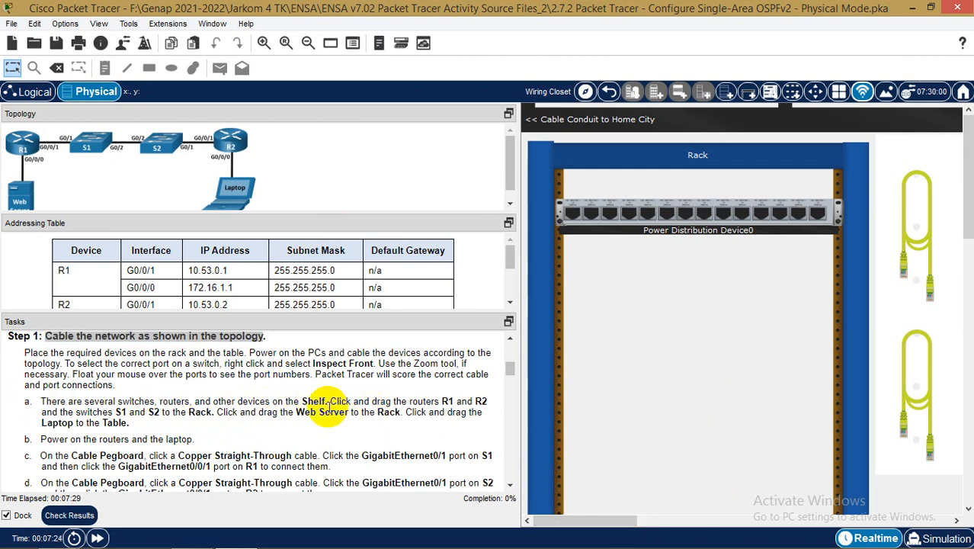
drag(570, 519, 862, 516)
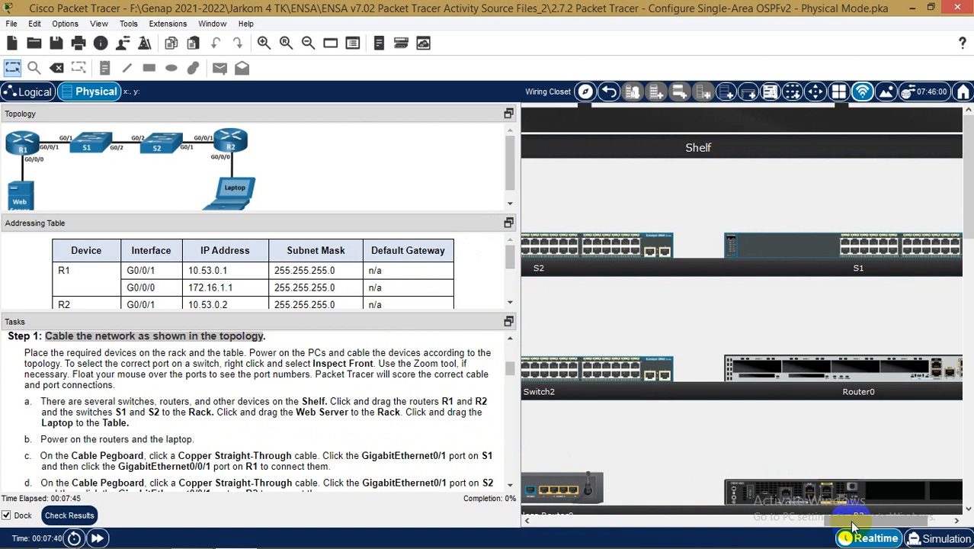
Move routers R1 and R2 from the shelf into the rack
drag(854, 525, 814, 509)
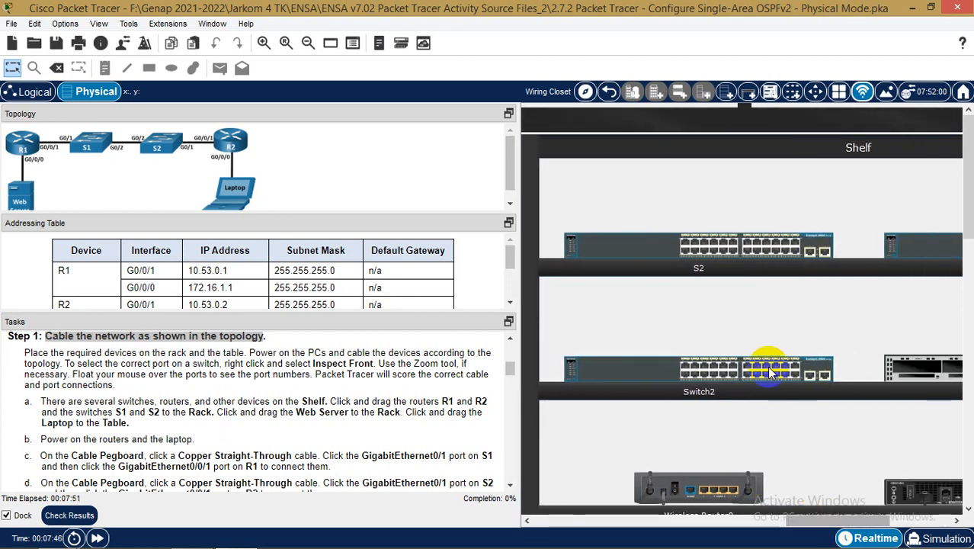
scroll(769, 340, down, 1)
scroll(770, 340, down, 1)
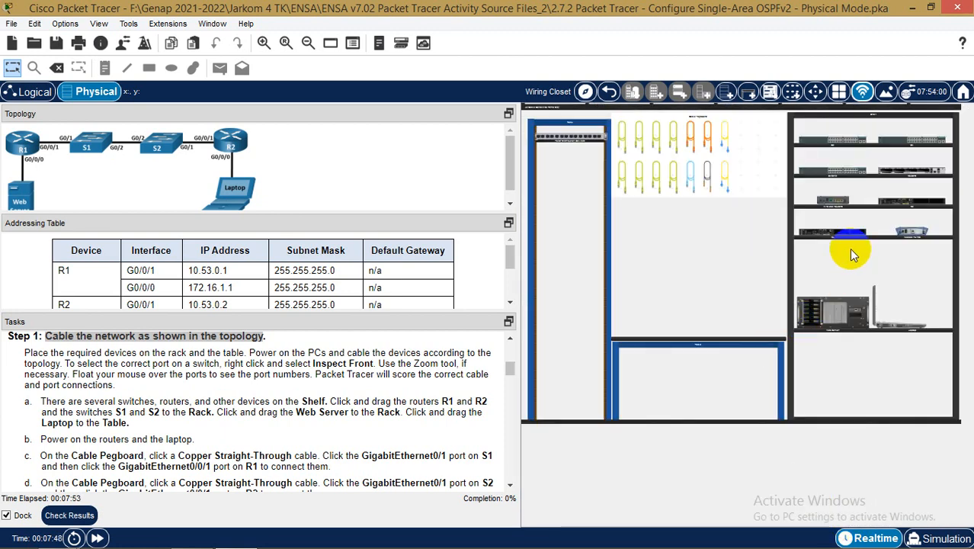
scroll(902, 135, up, 2)
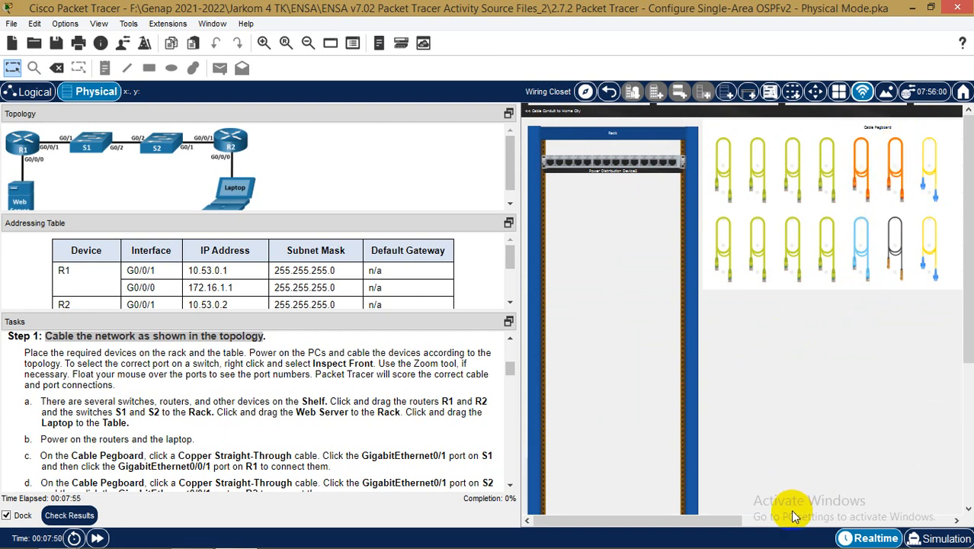
drag(734, 523, 915, 518)
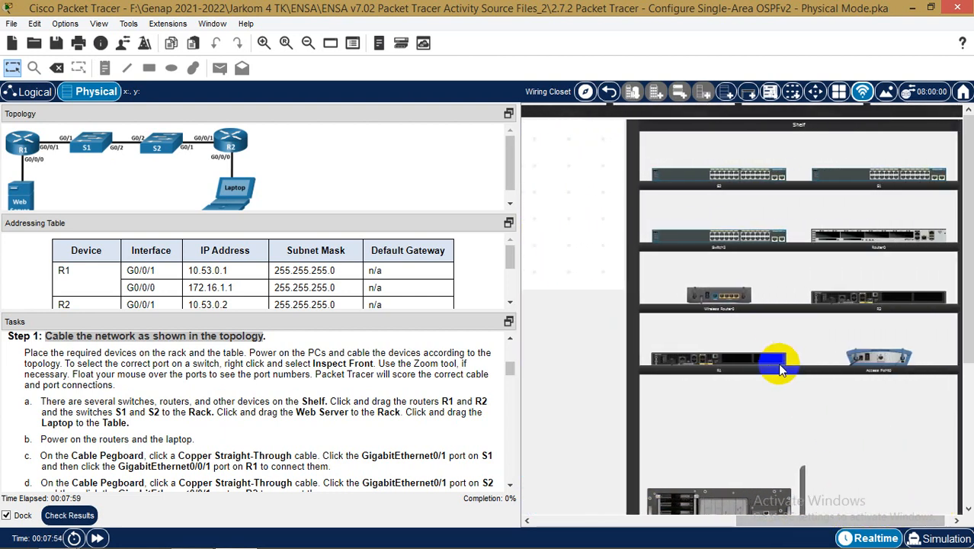
drag(814, 521, 700, 526)
scroll(808, 362, down, 2)
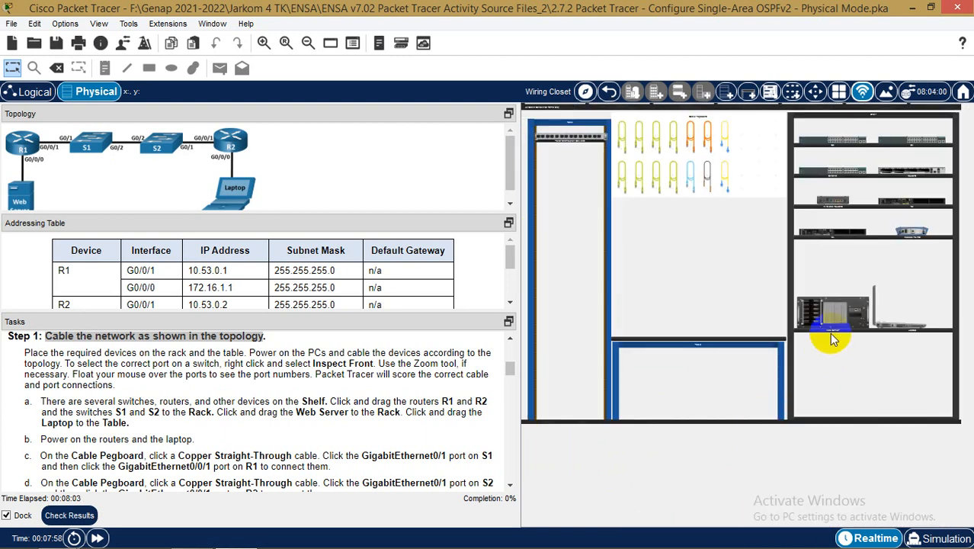
drag(837, 236, 573, 151)
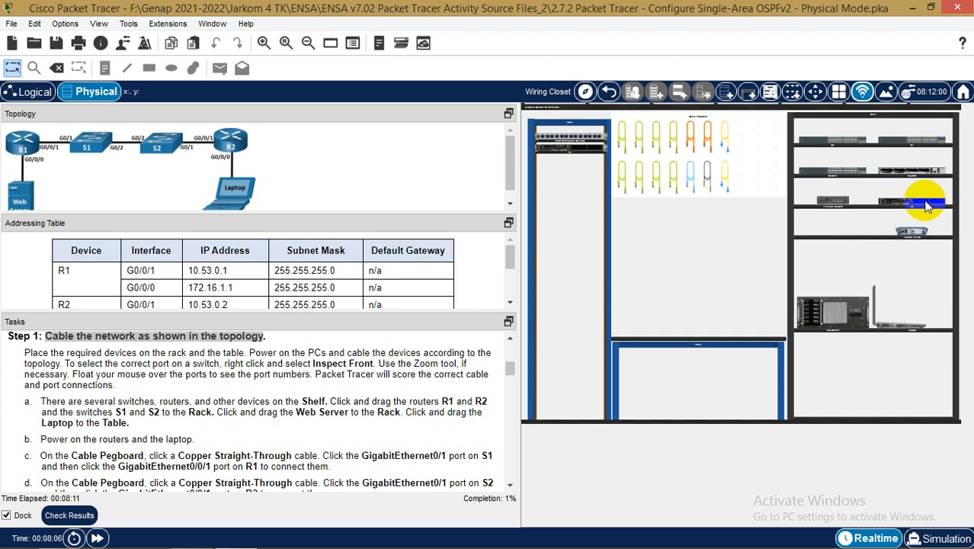
mouse_move(927, 206)
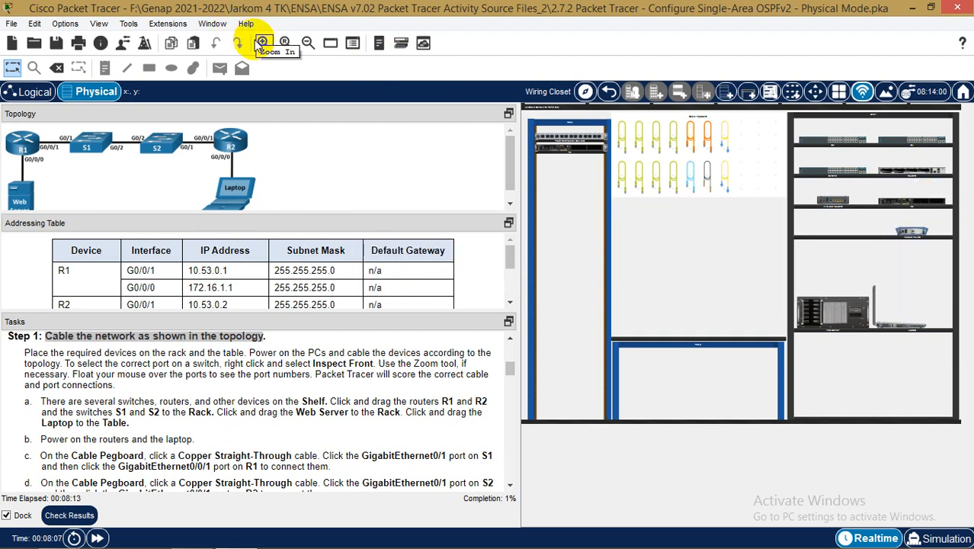
drag(931, 199, 589, 159)
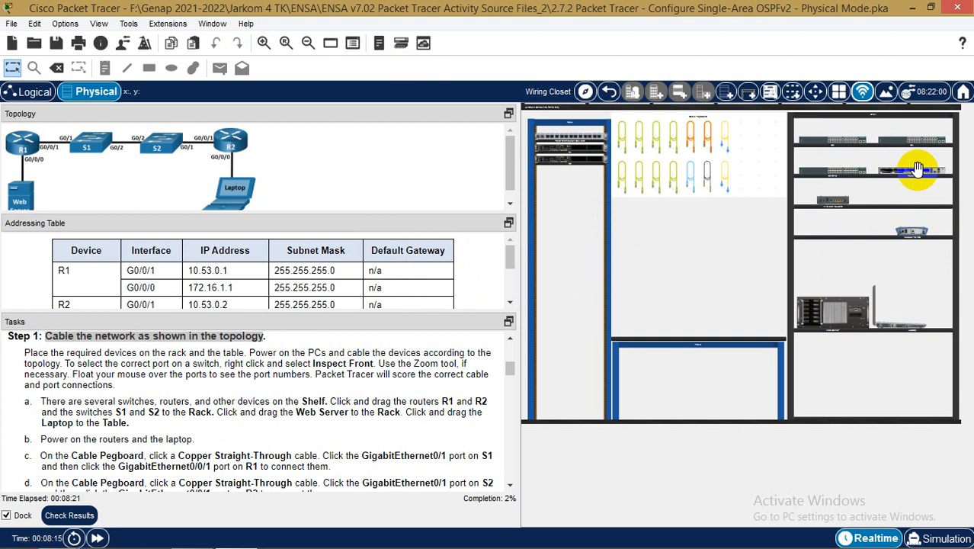
Move switches S1 and S2 from the shelf into the rack
scroll(918, 174, up, 2)
drag(737, 519, 719, 499)
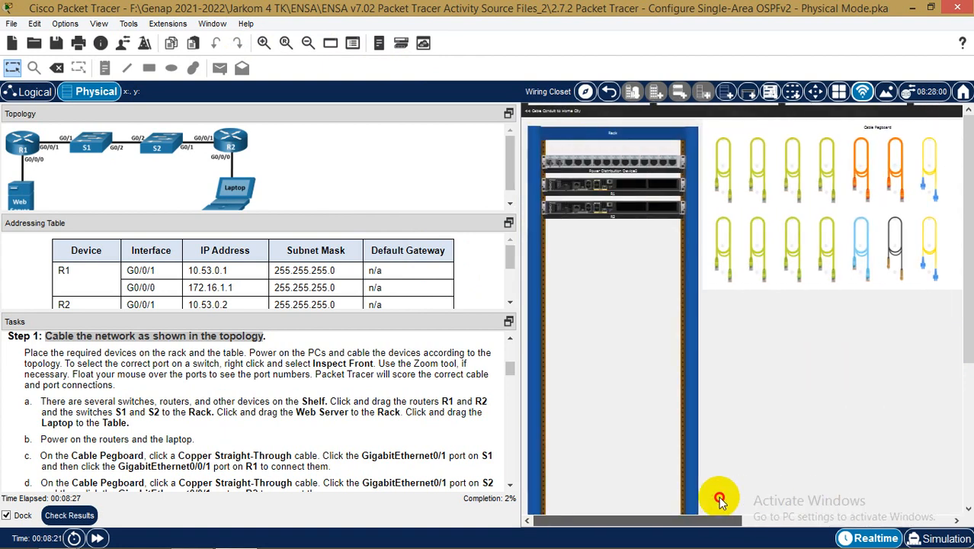
scroll(846, 418, down, 2)
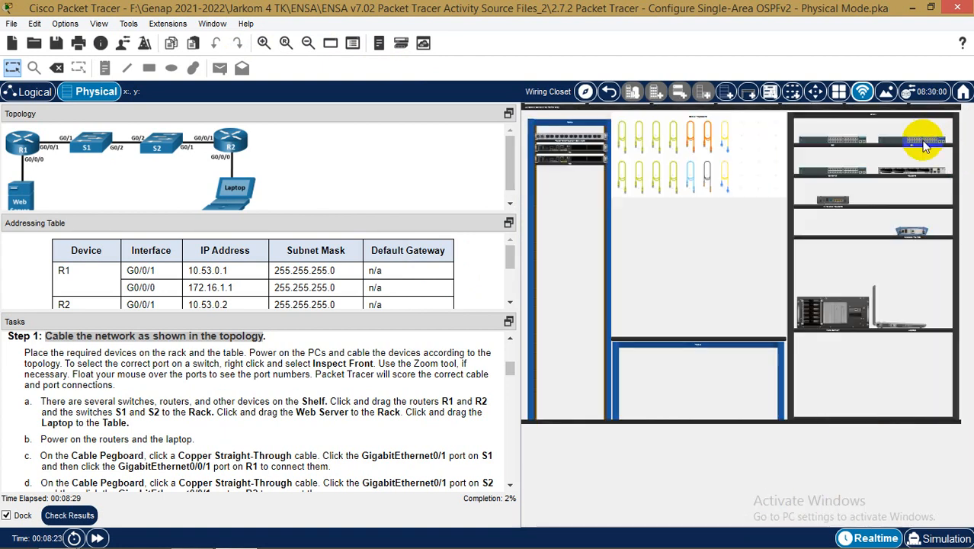
drag(924, 145, 580, 172)
drag(831, 139, 568, 189)
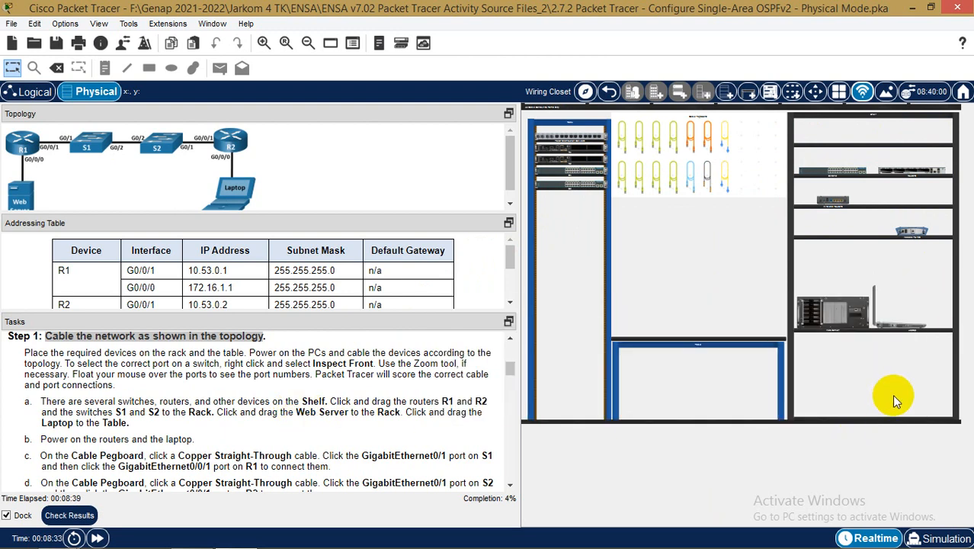
Reposition the Web Server on the shelves and bring it into view
drag(880, 359, 862, 338)
scroll(873, 347, up, 3)
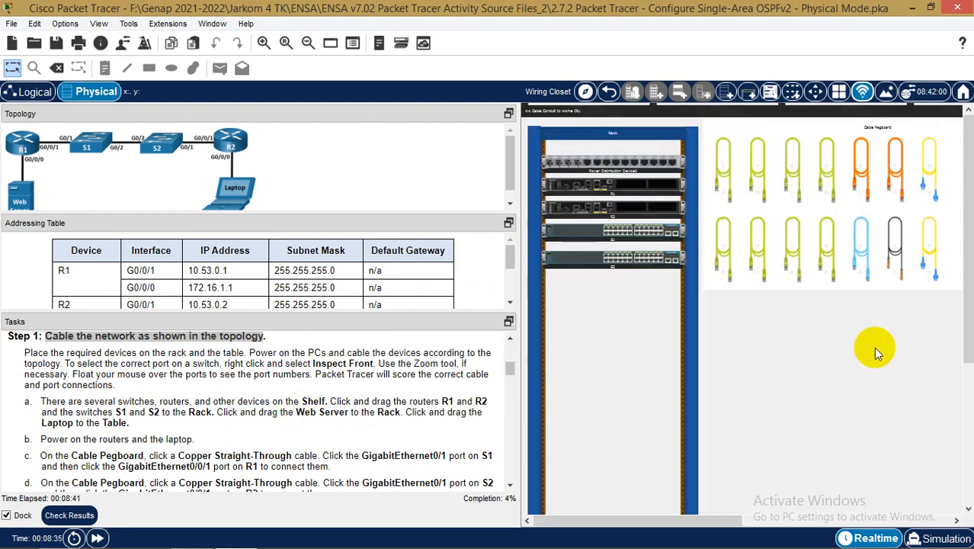
drag(737, 523, 892, 526)
scroll(909, 467, up, 2)
scroll(866, 477, up, 2)
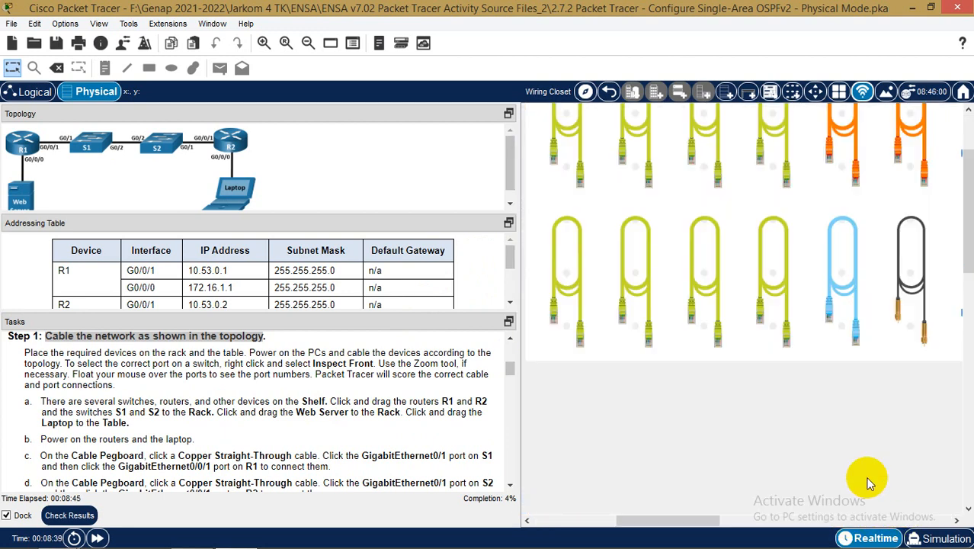
drag(861, 512, 884, 511)
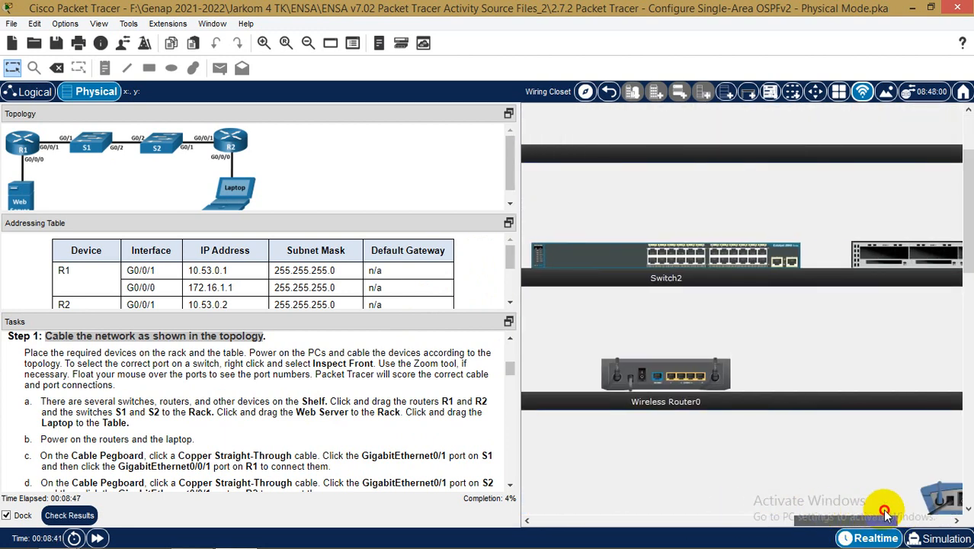
scroll(832, 438, down, 5)
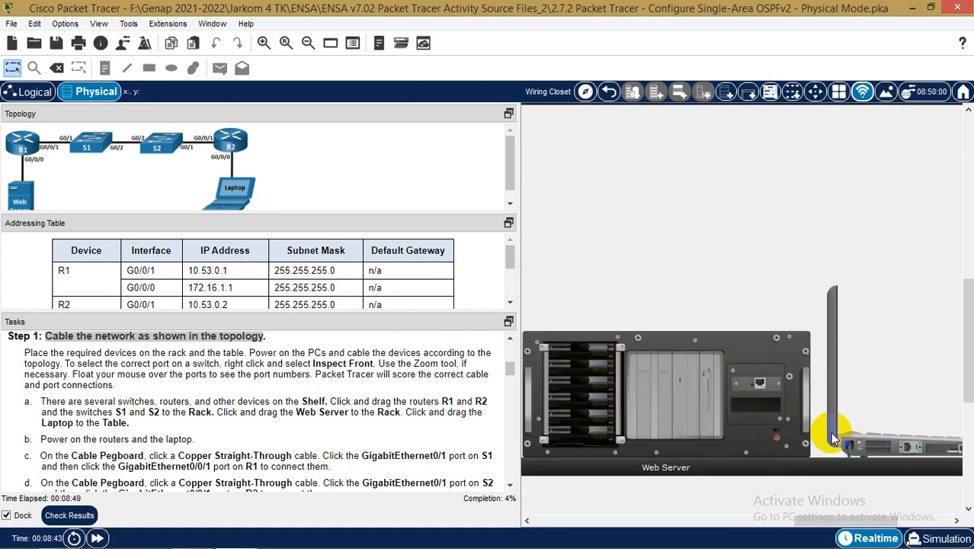
scroll(831, 433, down, 3)
Mount the Web Server in the rack and place the Laptop on the table
drag(815, 312, 571, 240)
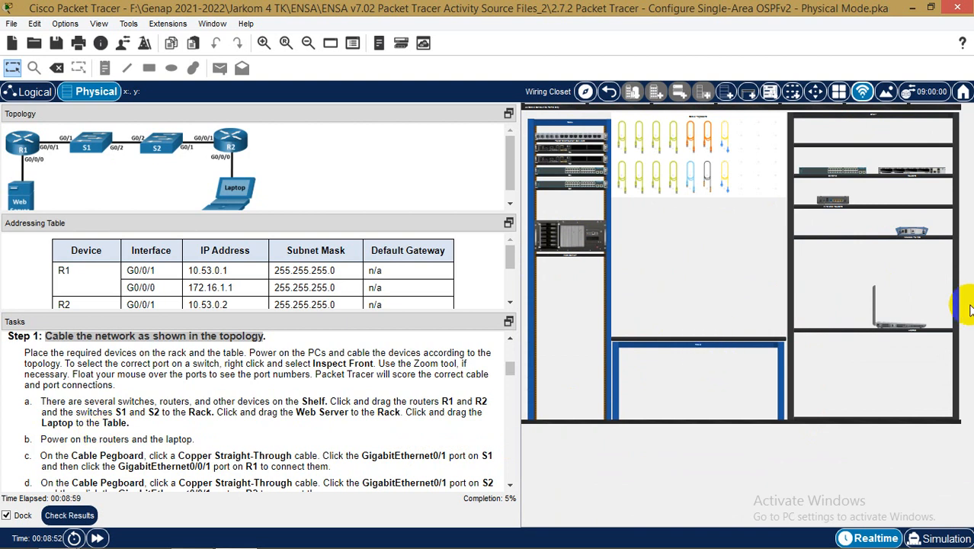
drag(907, 328, 665, 340)
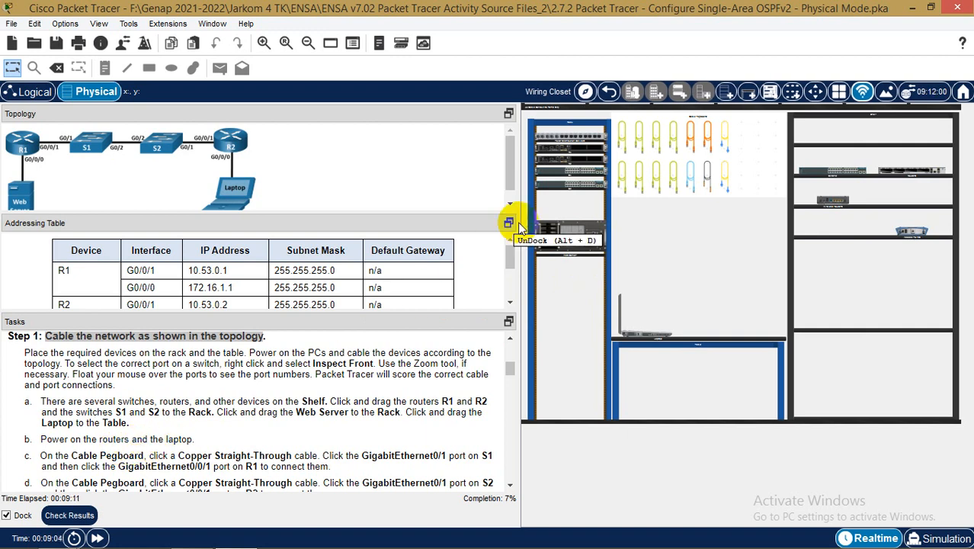
mouse_move(654, 333)
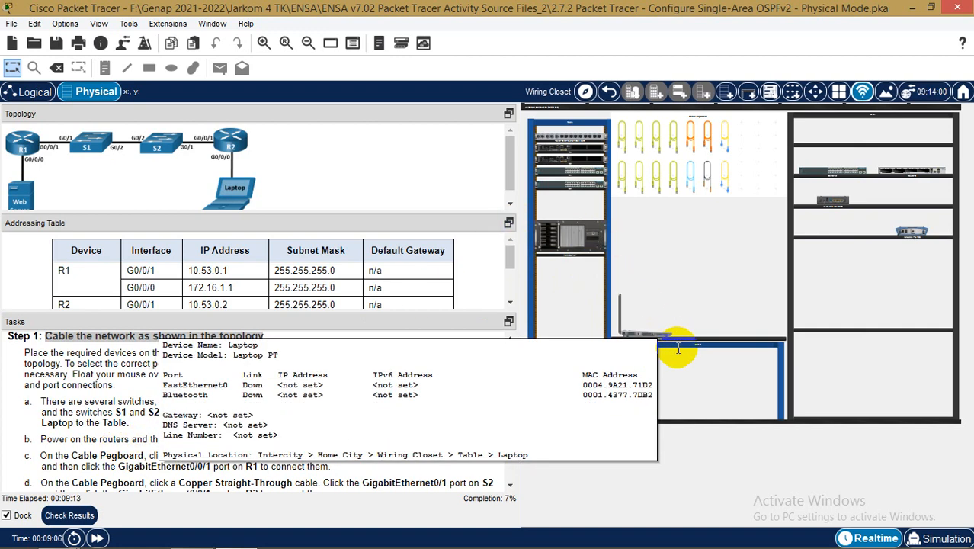
Switch on the power of routers R1 and R2
scroll(686, 347, up, 3)
scroll(694, 350, up, 2)
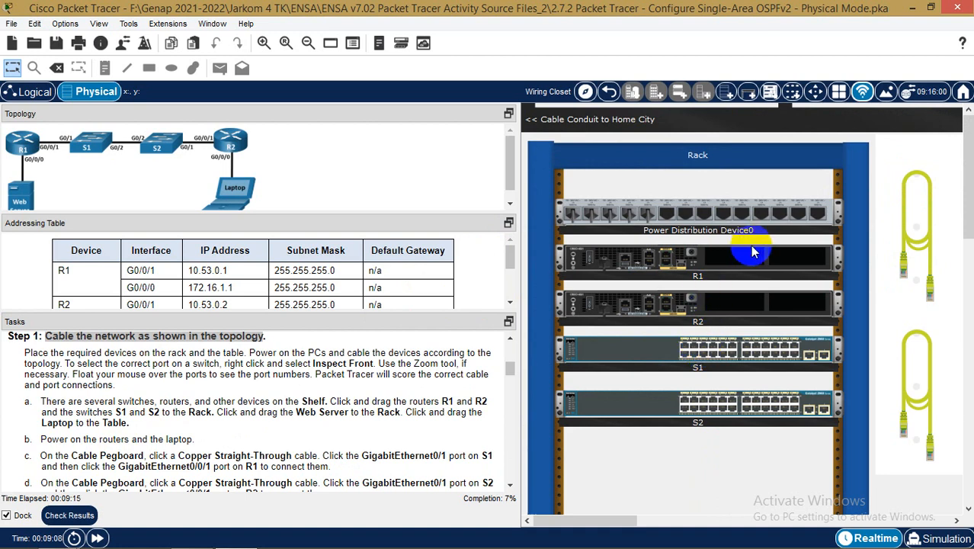
scroll(747, 248, up, 2)
click(757, 334)
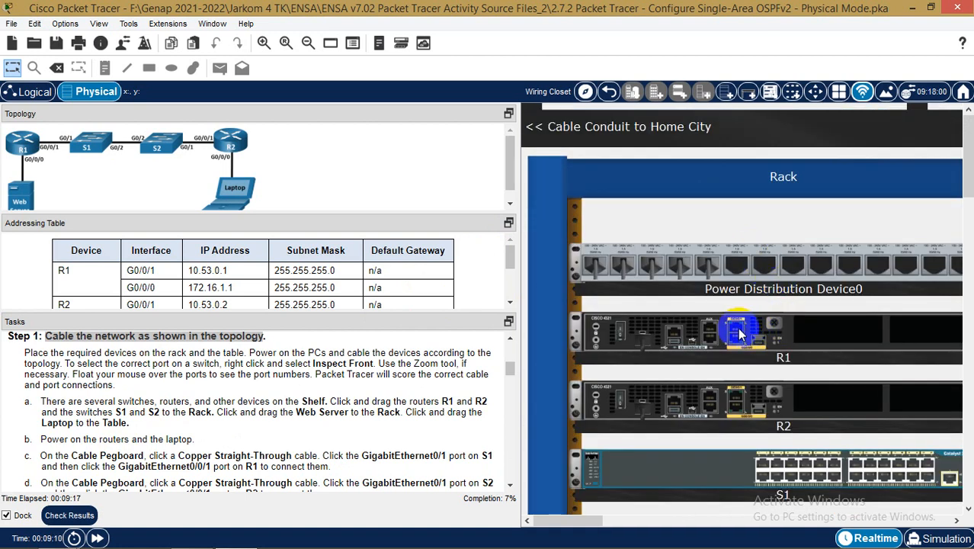
click(621, 337)
click(621, 400)
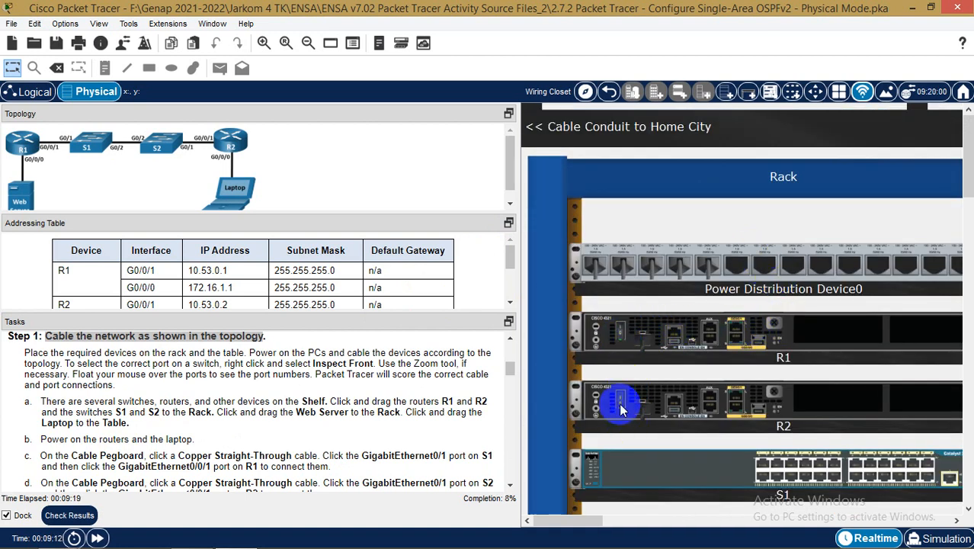
click(682, 409)
drag(593, 520, 626, 520)
scroll(630, 452, down, 2)
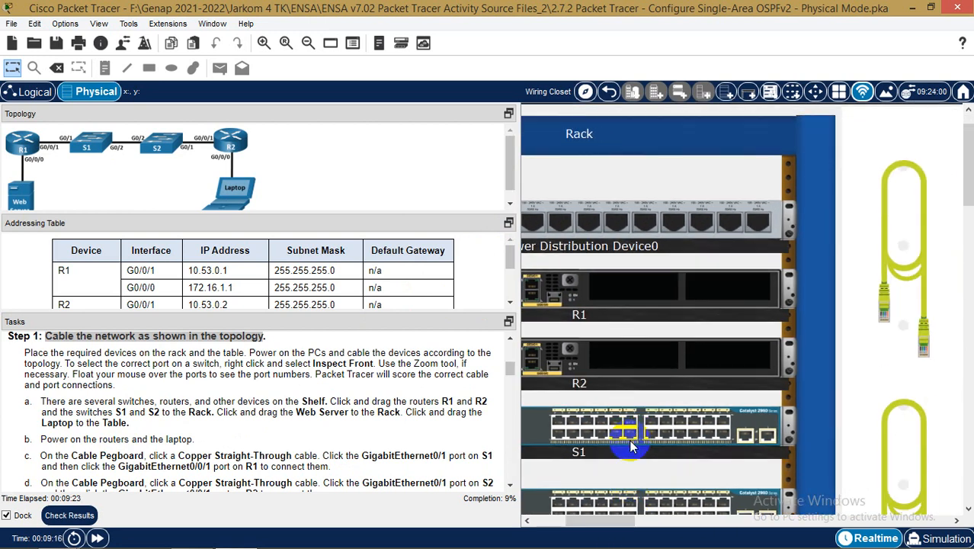
Inspect switch S1's rear panel, close it, then open S1's front panel view
right_click(720, 375)
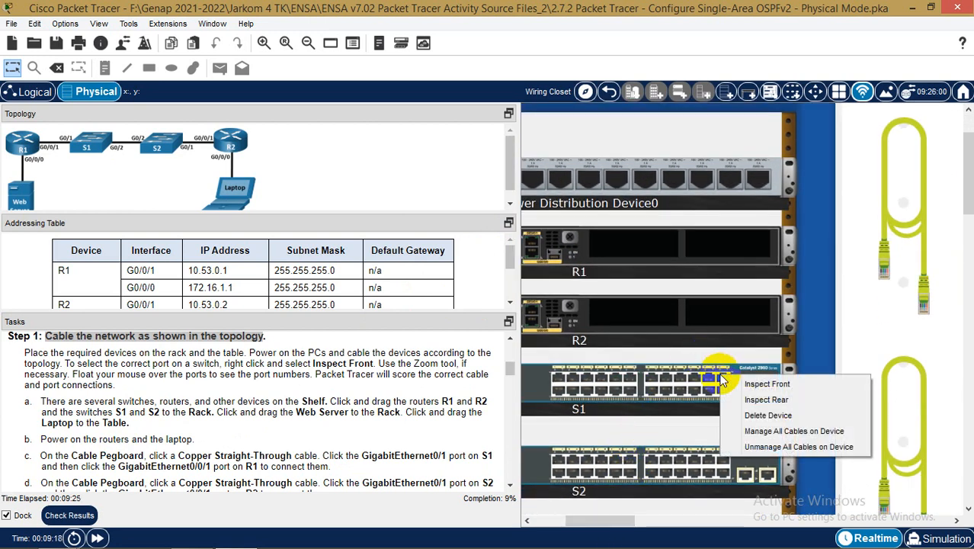
click(766, 400)
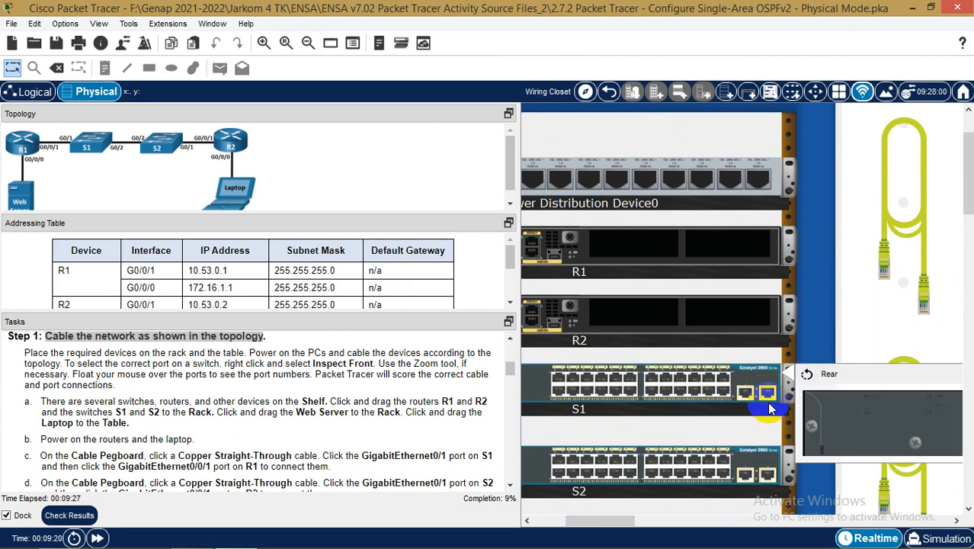
drag(595, 521, 567, 523)
click(856, 373)
right_click(599, 387)
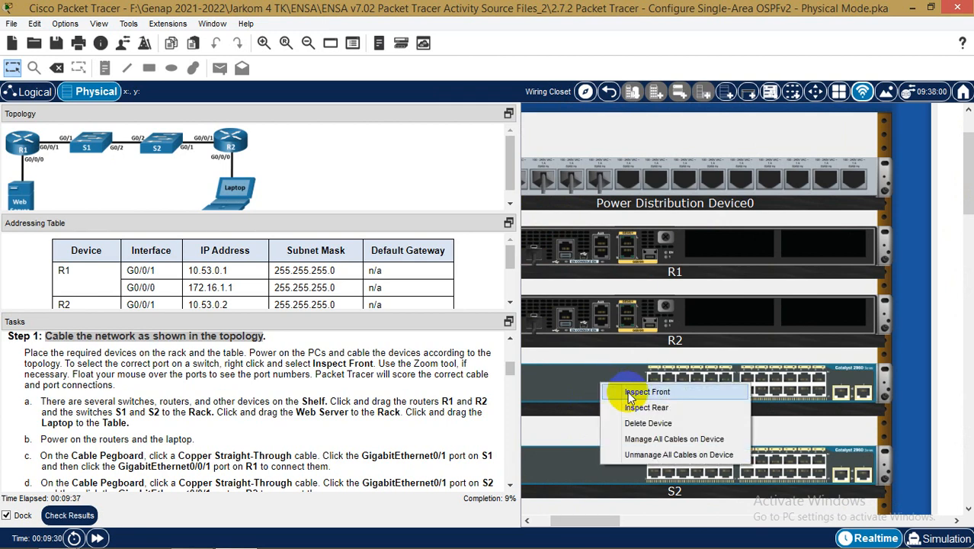
click(627, 391)
Close the S1 front panel view and scroll to the Laptop on the table
drag(612, 524, 737, 509)
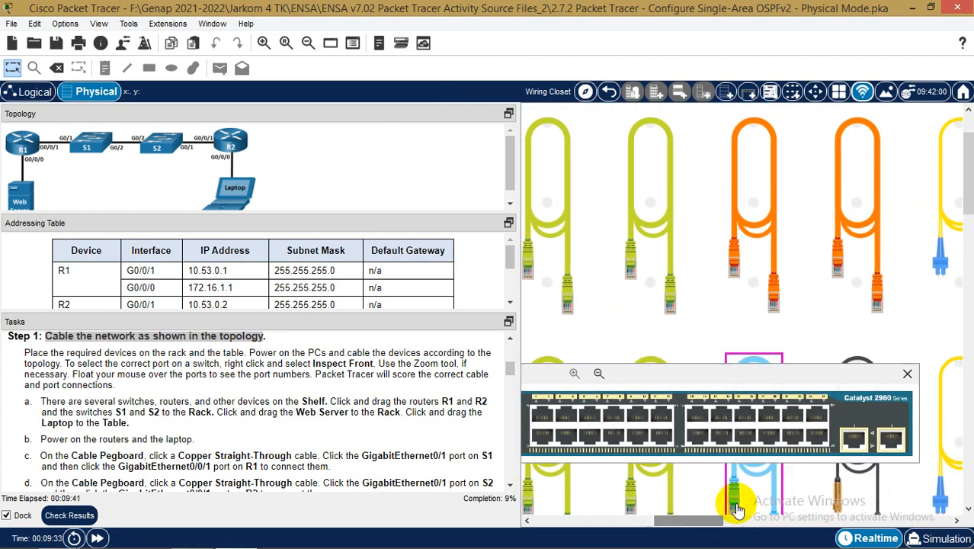
click(910, 373)
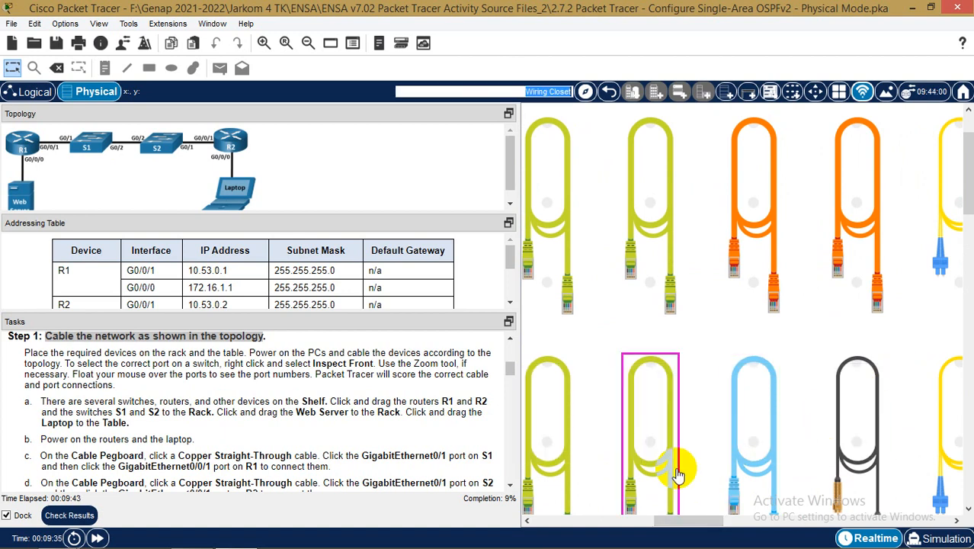
drag(681, 521, 616, 526)
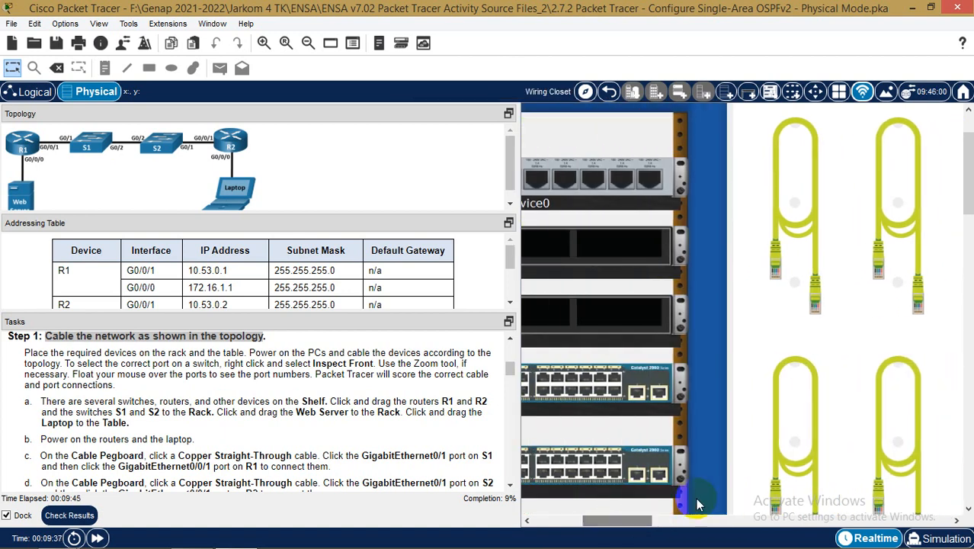
scroll(779, 474, down, 6)
scroll(778, 474, down, 5)
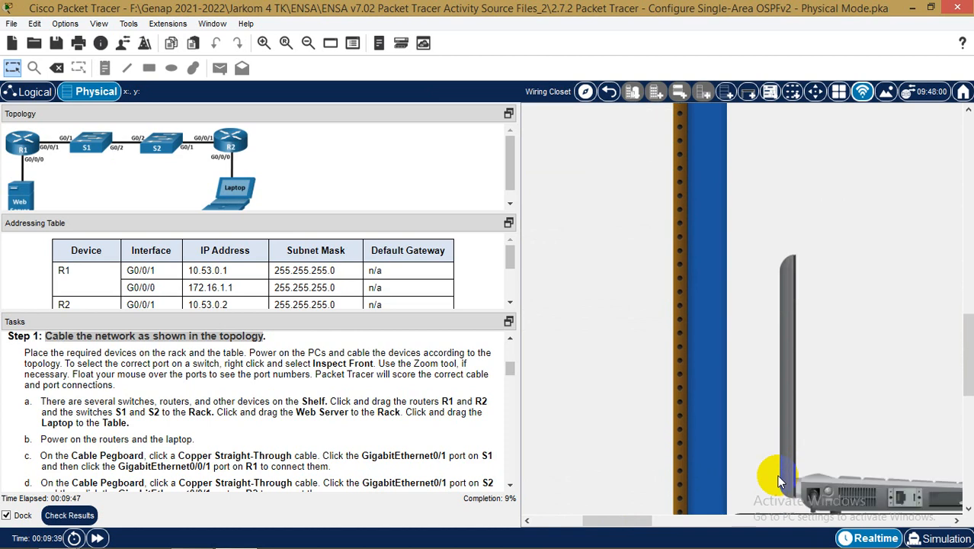
drag(644, 521, 692, 523)
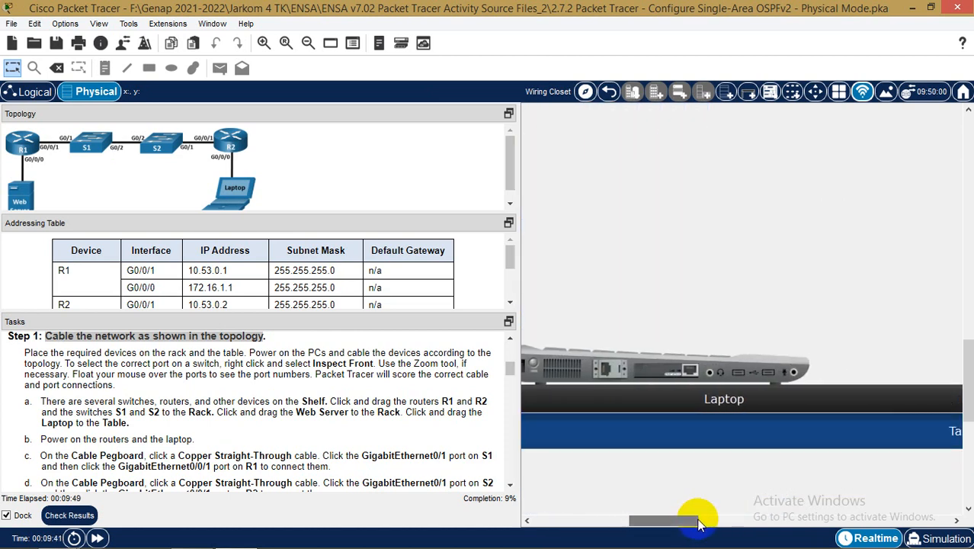
Switch on the Laptop's power
right_click(744, 369)
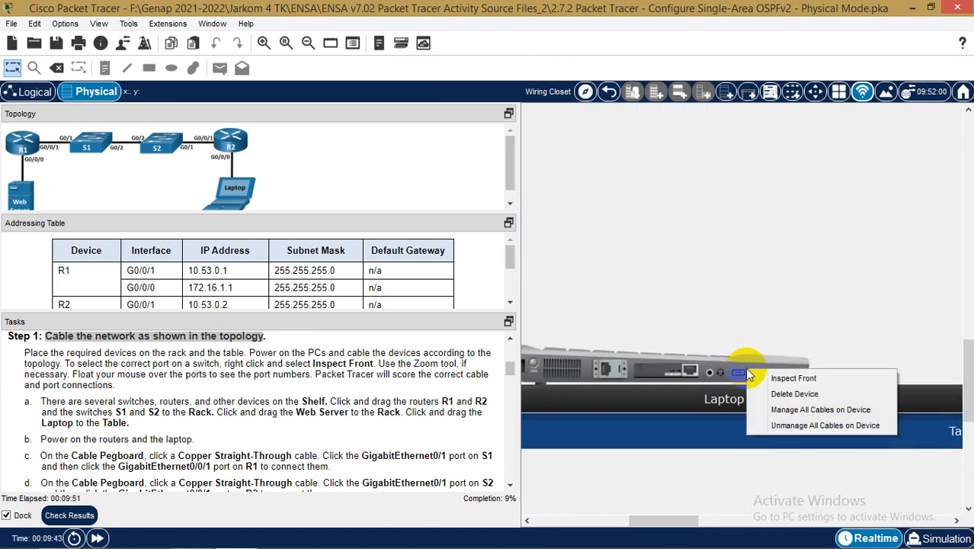
click(793, 378)
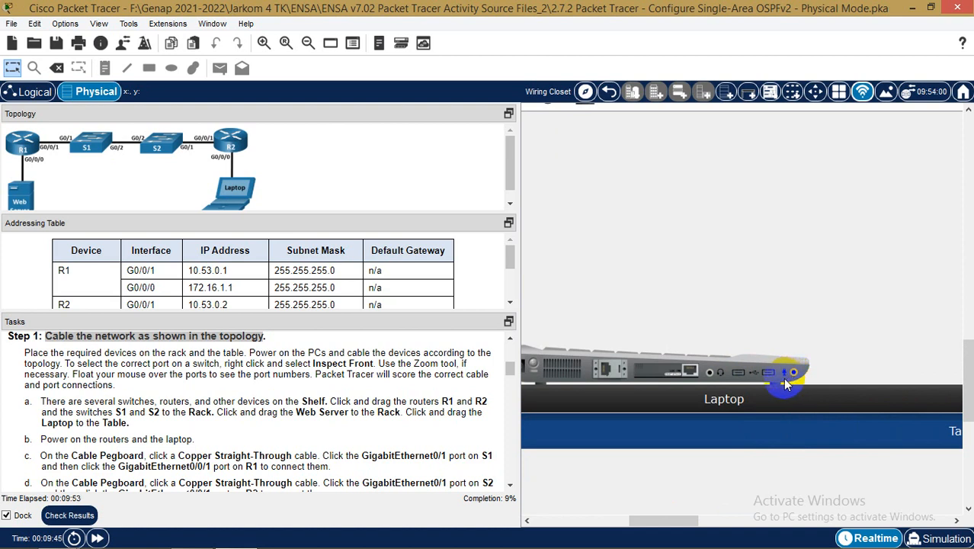
click(535, 365)
drag(658, 524, 646, 518)
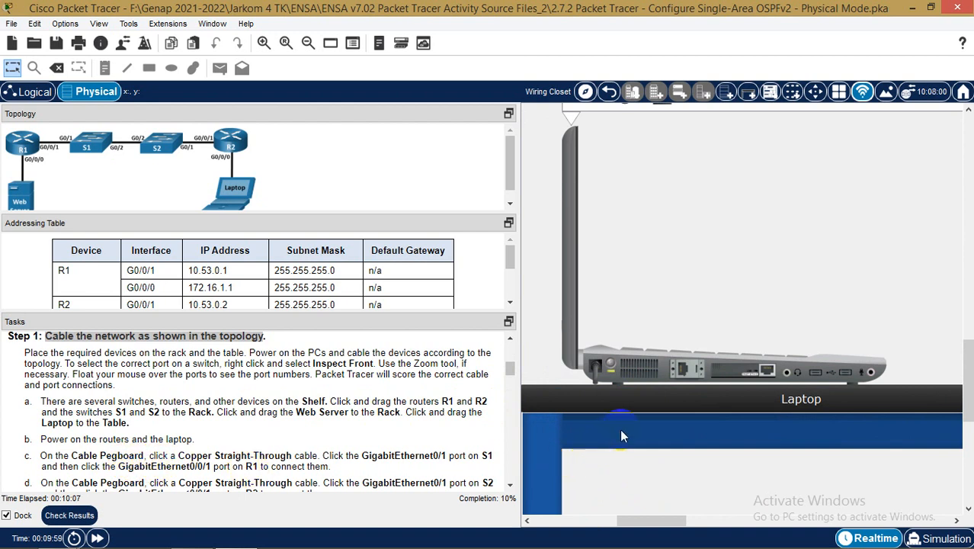
scroll(620, 428, up, 5)
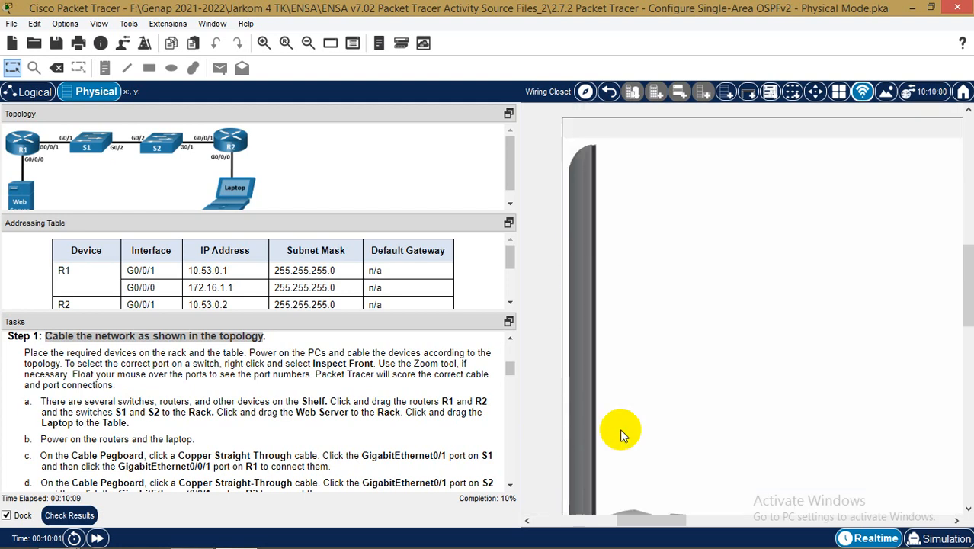
scroll(620, 429, up, 5)
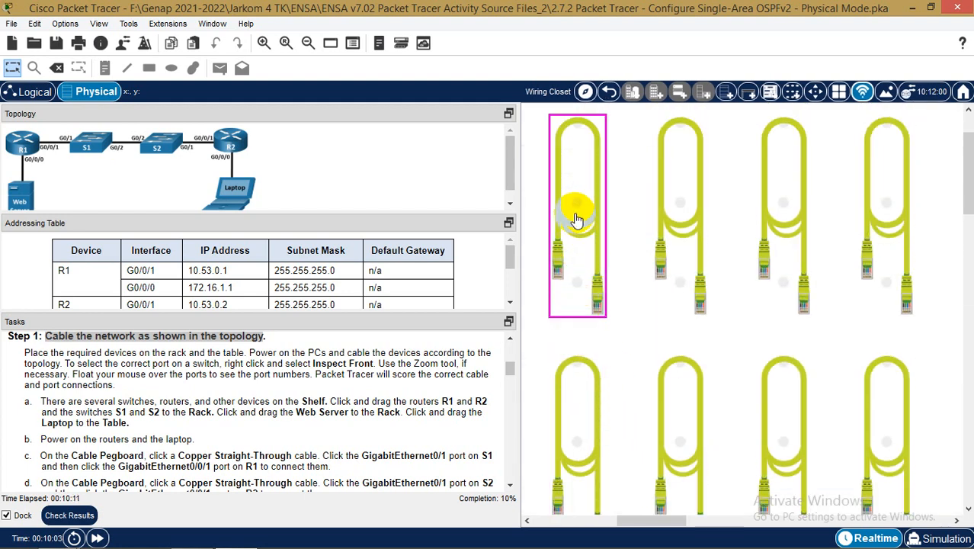
Take a Copper Straight-Through cable and attach it to S1's GigabitEthernet0/1
click(605, 522)
drag(604, 527, 589, 523)
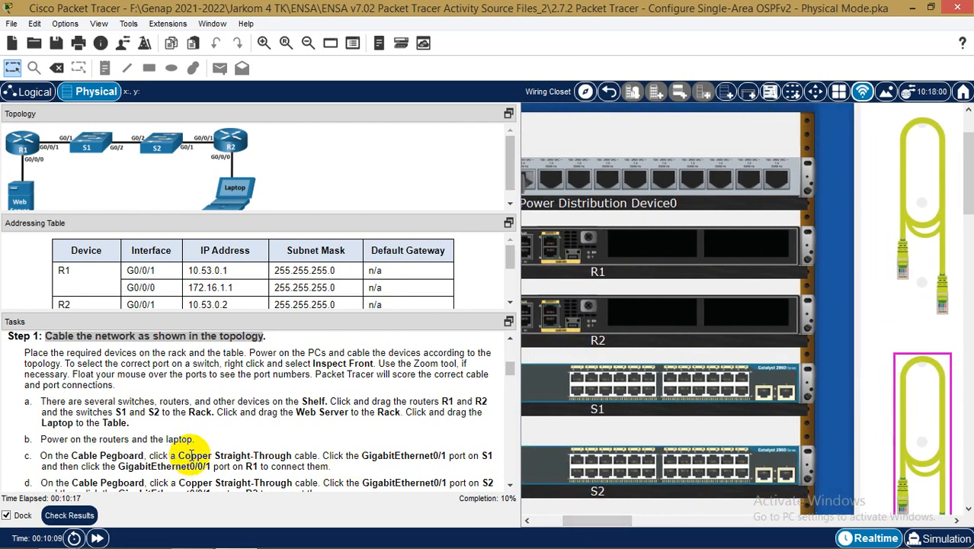
scroll(183, 454, down, 1)
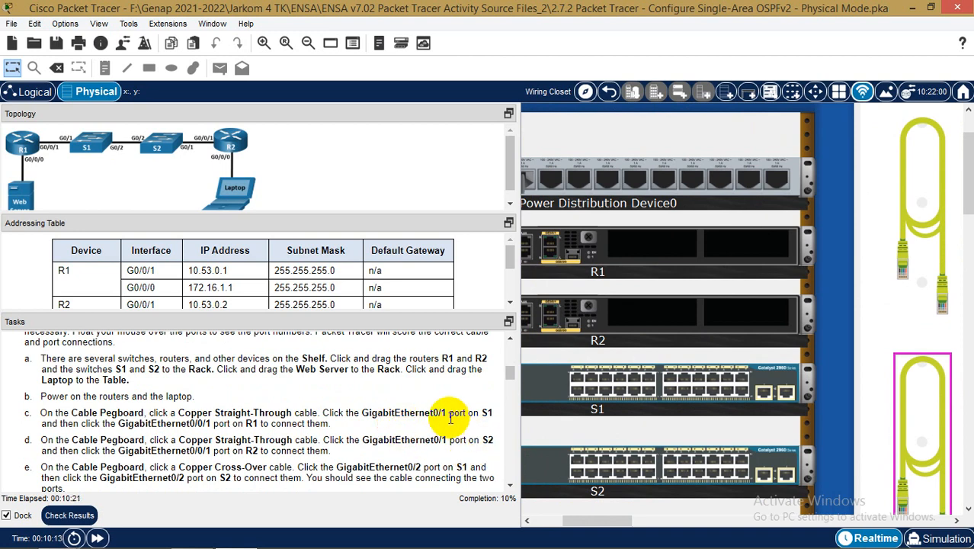
click(922, 217)
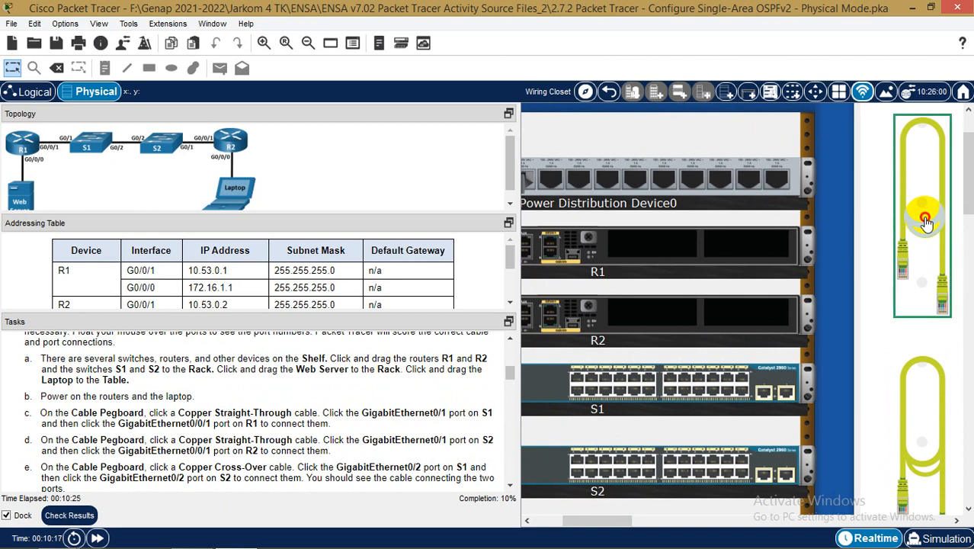
click(763, 394)
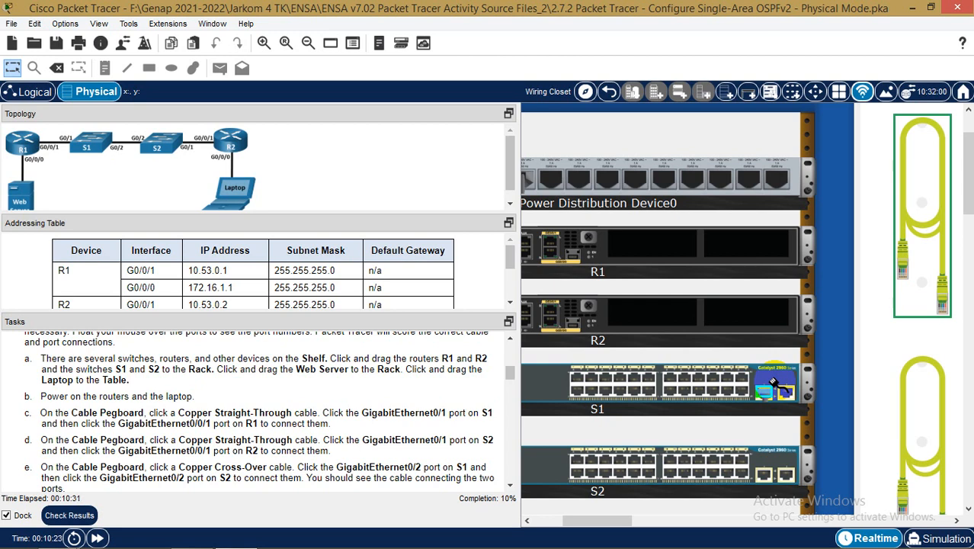
Connect the cable's other end to R1's GigabitEthernet0/0/1
drag(620, 520, 588, 520)
click(712, 248)
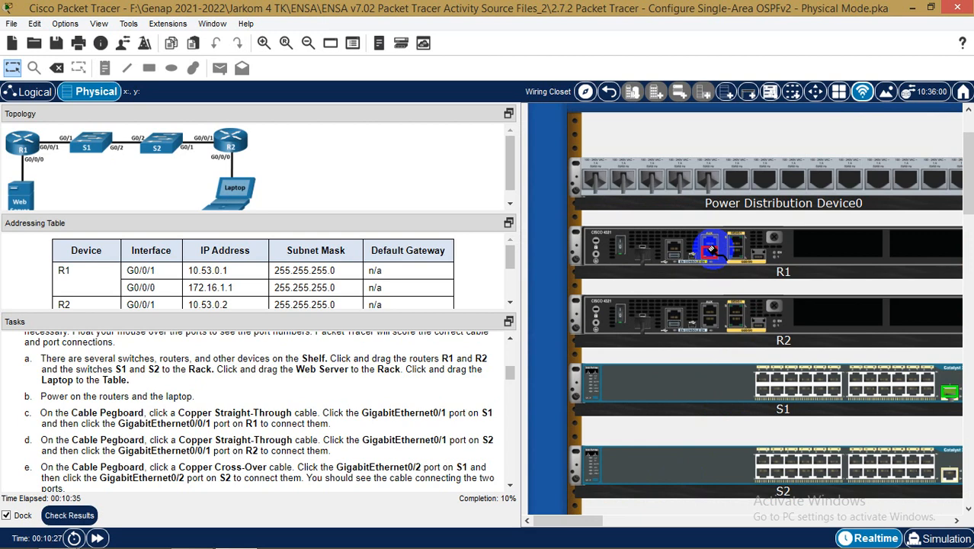
click(740, 251)
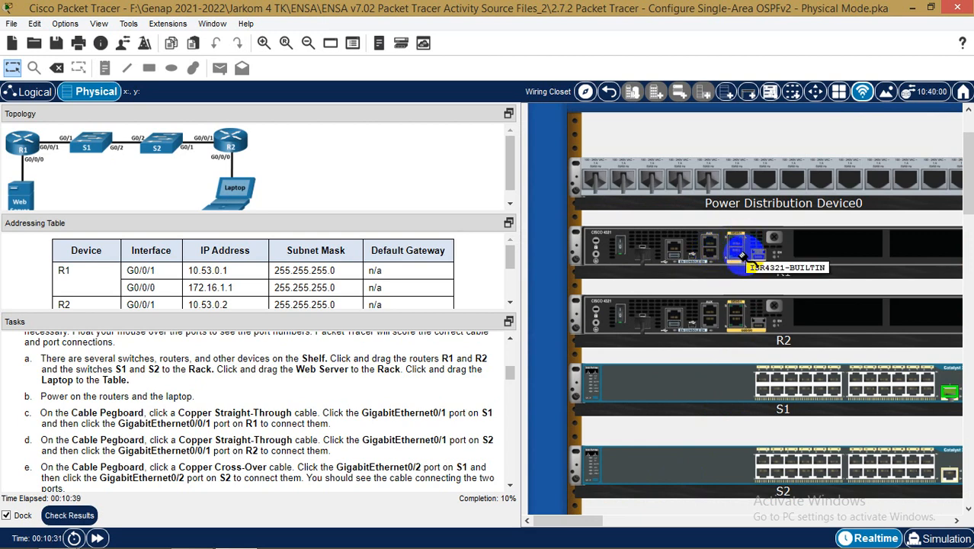
click(738, 240)
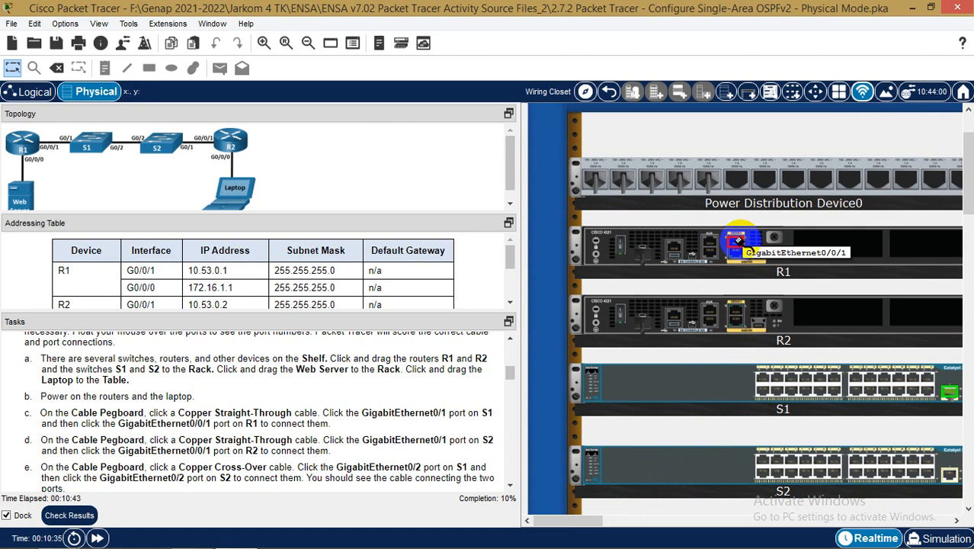
drag(587, 519, 619, 521)
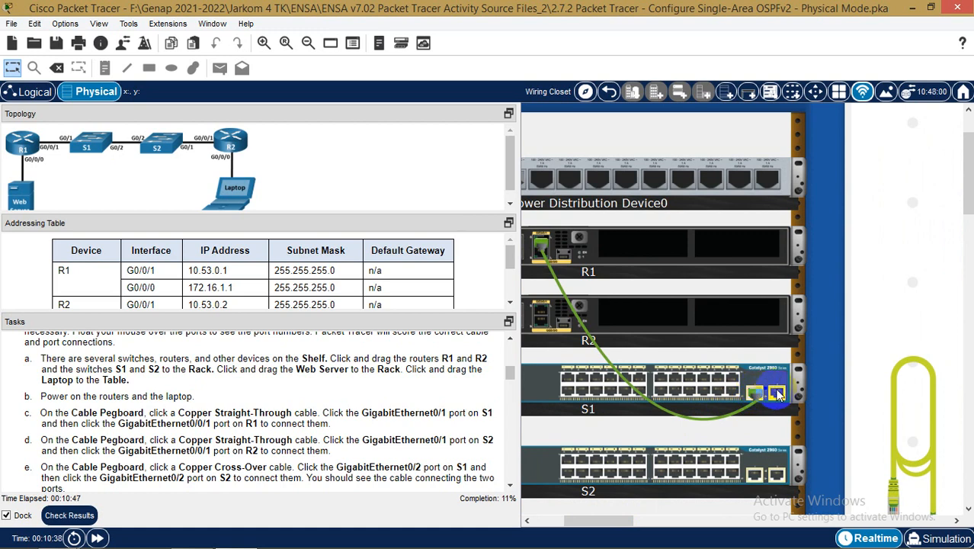
mouse_move(778, 393)
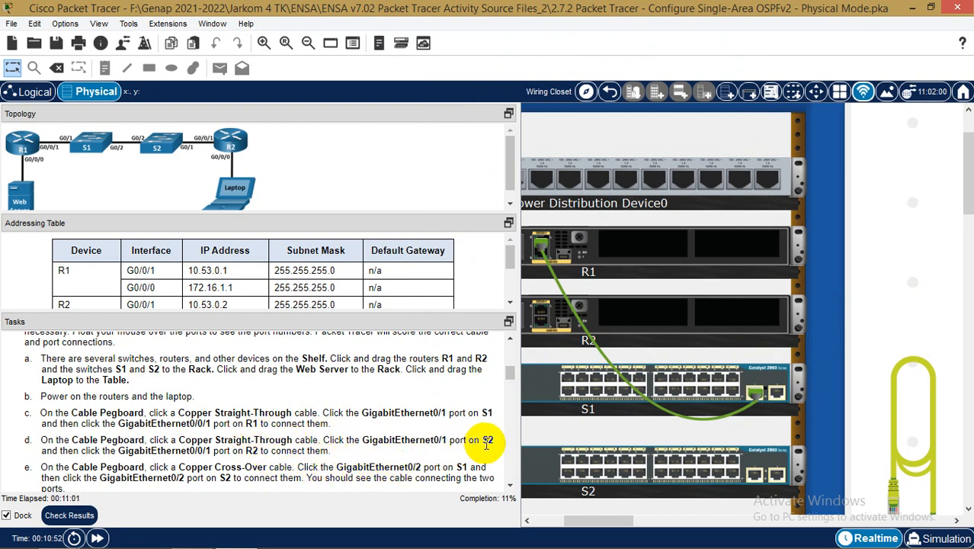
click(896, 418)
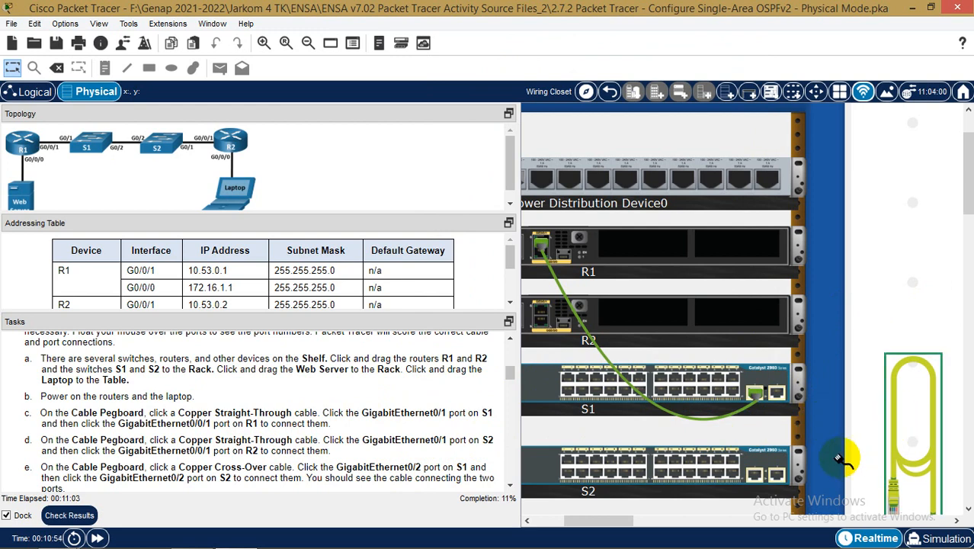
Start a straight-through cable at S2's GigabitEthernet0/1 and try connecting it to R2
click(776, 475)
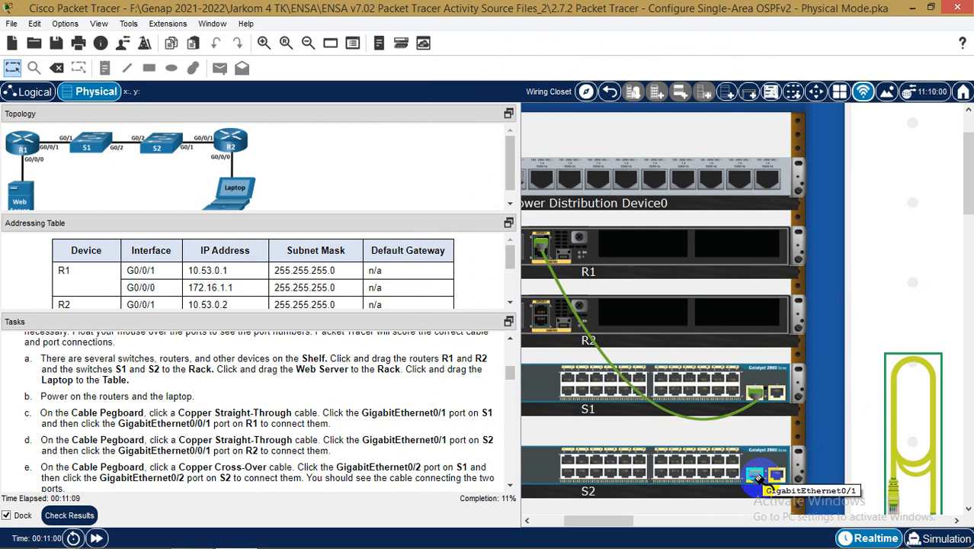
click(750, 477)
drag(617, 520, 591, 525)
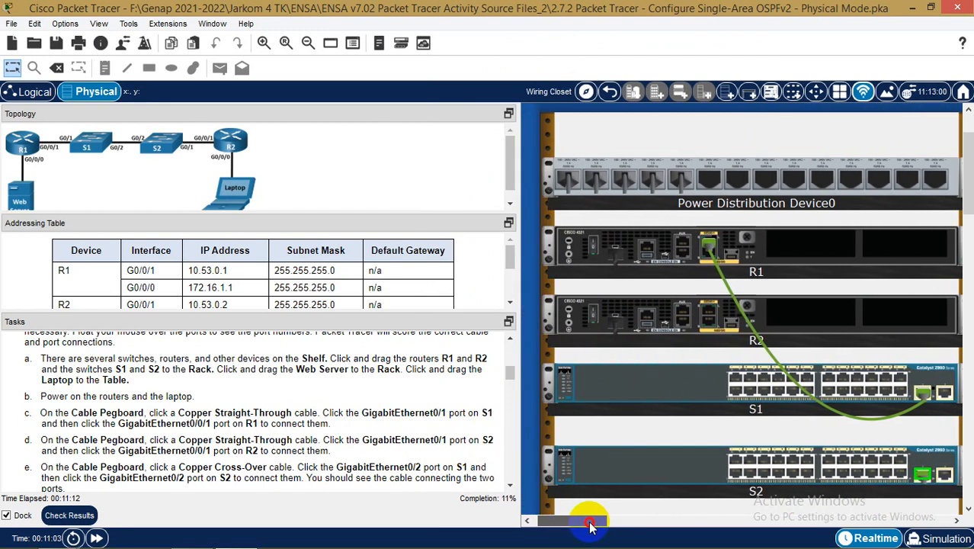
click(710, 333)
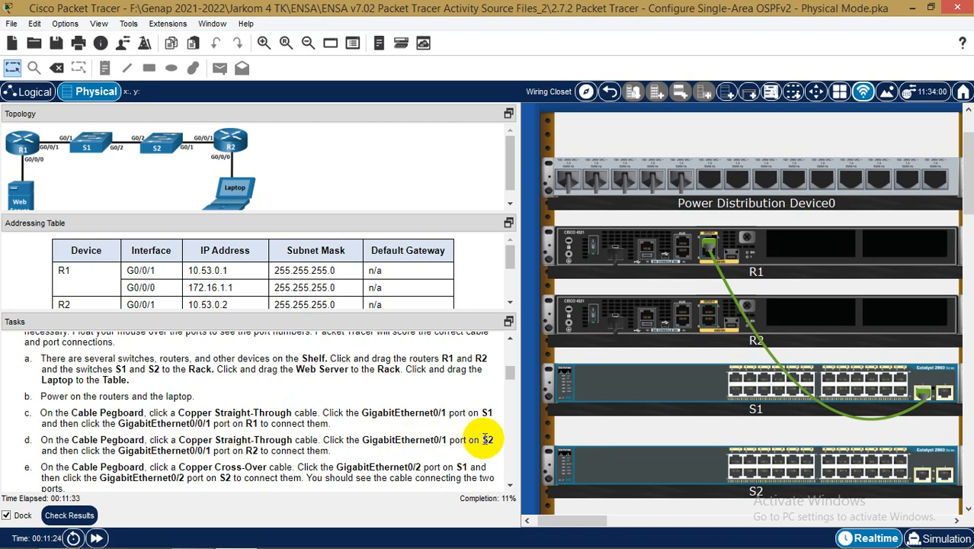
drag(582, 520, 619, 521)
Redo the straight-through link from S2 GigabitEthernet0/1 to R2 GigabitEthernet0/0/1
click(900, 478)
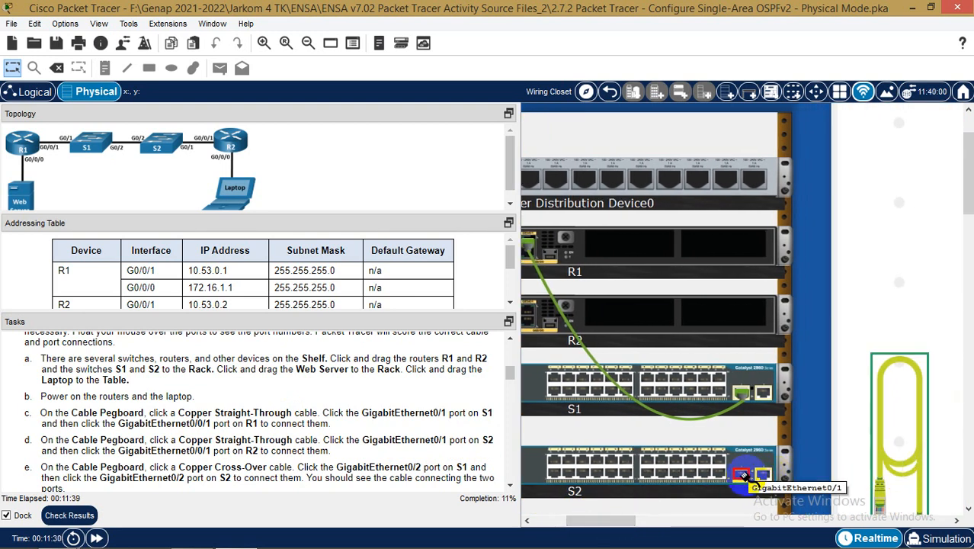
click(743, 475)
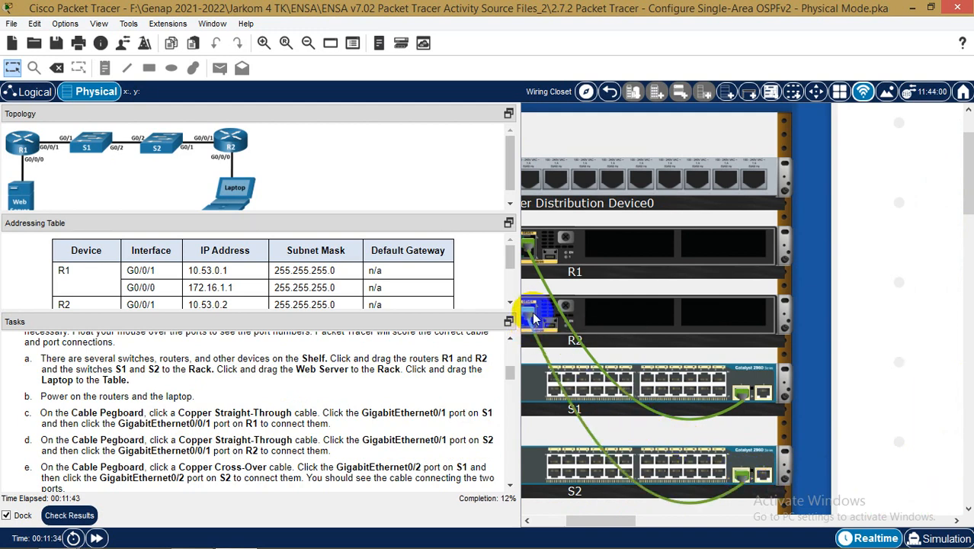
click(530, 312)
drag(600, 521, 599, 522)
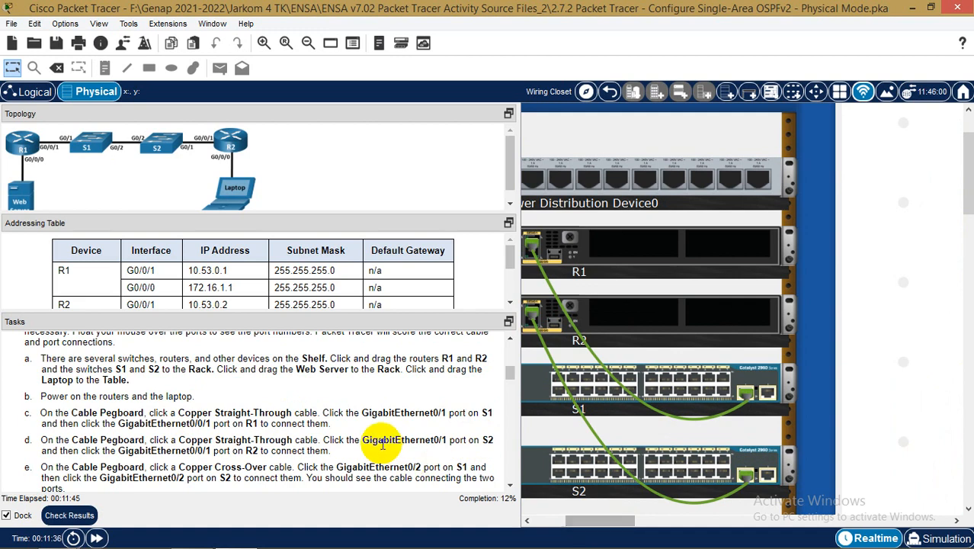
scroll(382, 443, down, 1)
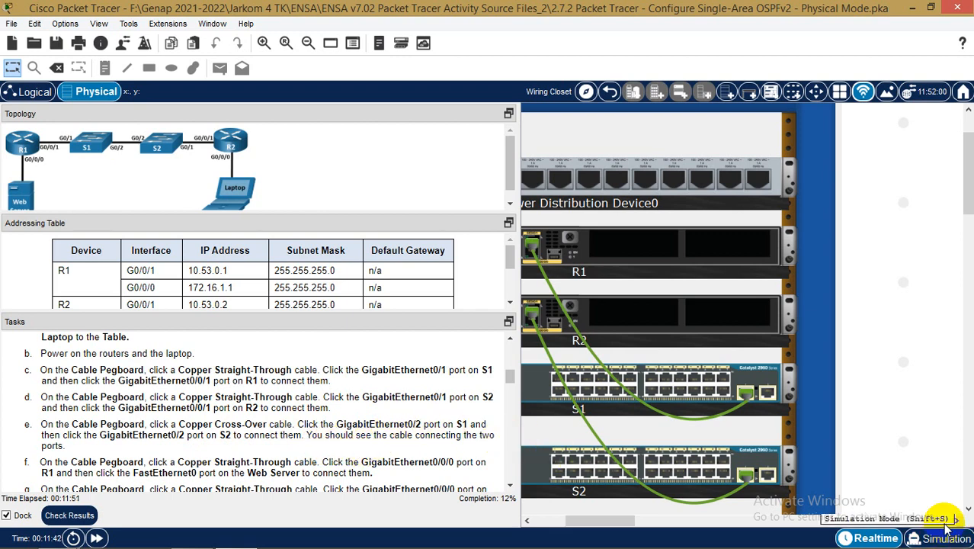
Connect a Copper Cross-Over cable from S1 GigabitEthernet0/2 to S2 GigabitEthernet0/2
drag(626, 521, 706, 525)
click(815, 254)
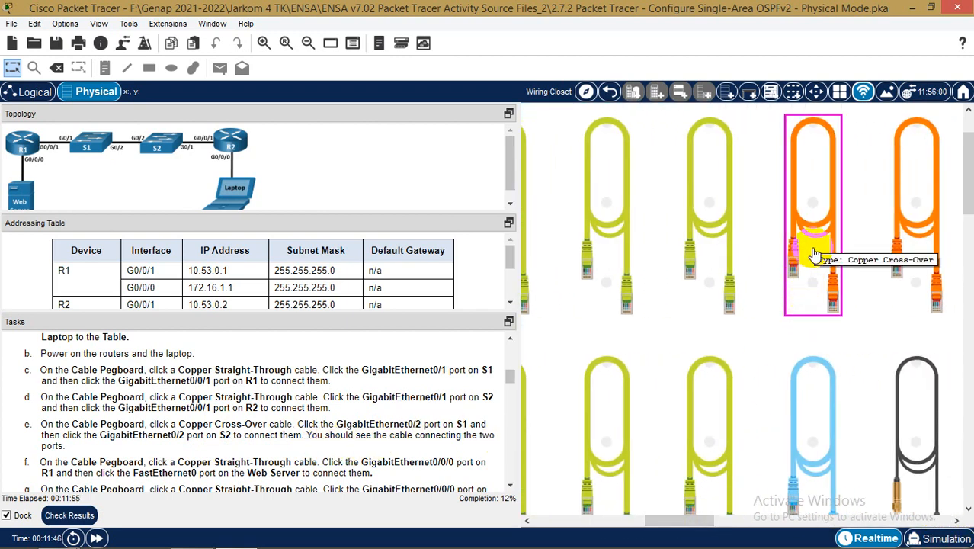
click(708, 445)
drag(682, 522, 603, 525)
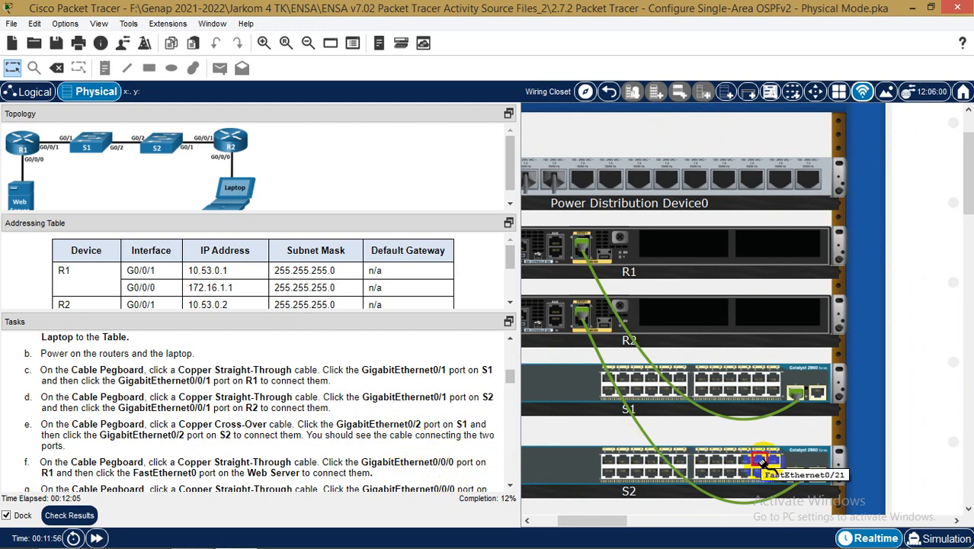
click(816, 393)
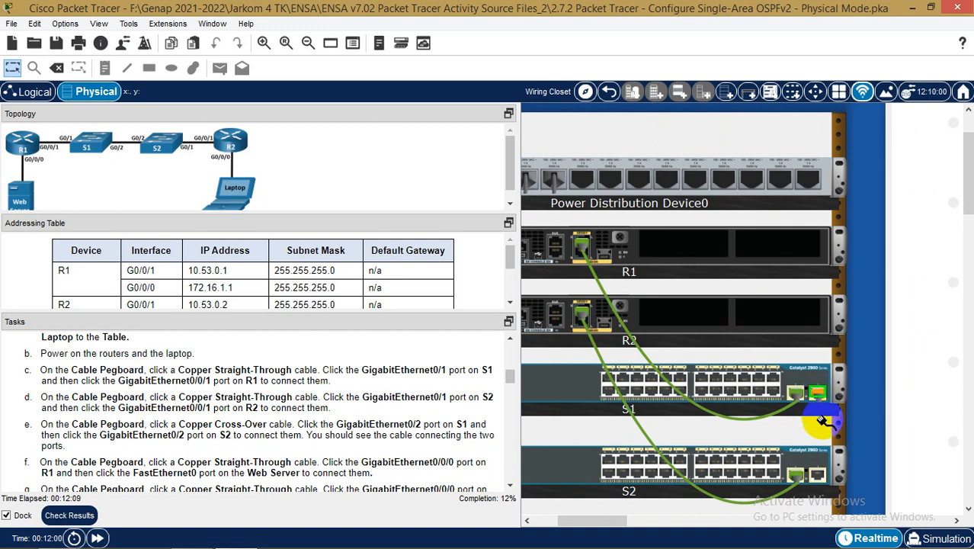
click(817, 475)
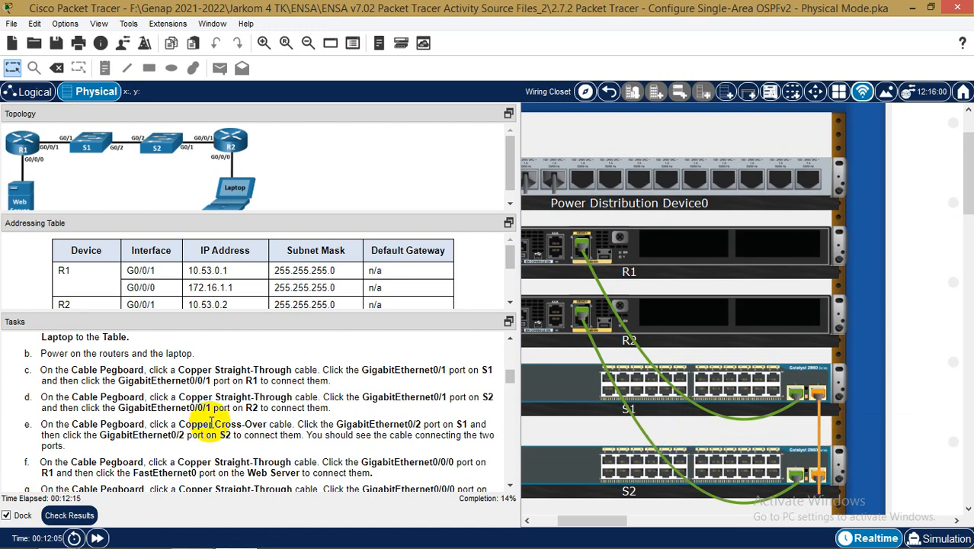
Scroll the Tasks panel and highlight, then clear, the step f instructions
scroll(211, 423, down, 1)
scroll(216, 422, up, 1)
scroll(216, 422, down, 1)
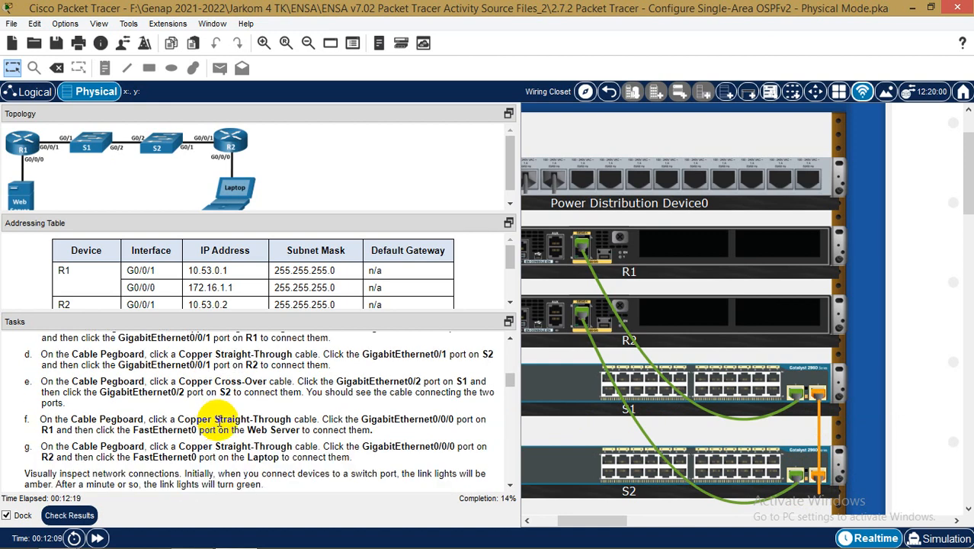
drag(45, 420, 382, 431)
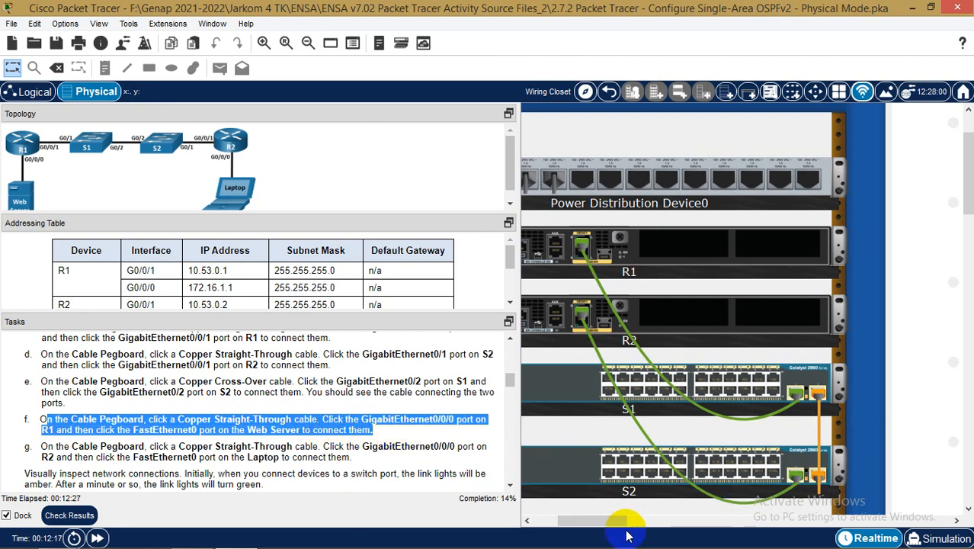
click(93, 432)
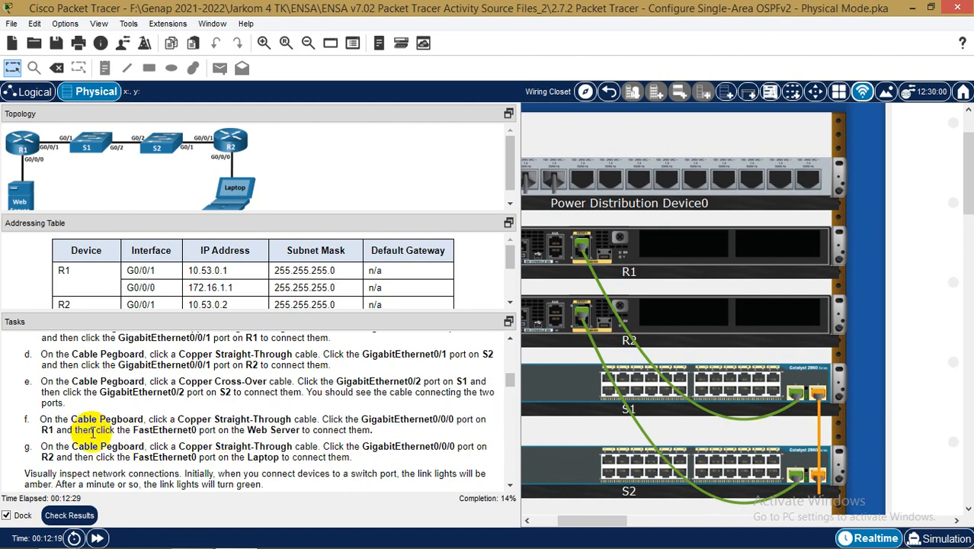
Cable R1's GigabitEthernet0/0/0 to the Web Server's FastEthernet0 with a Copper Straight-Through cable
drag(595, 527, 648, 525)
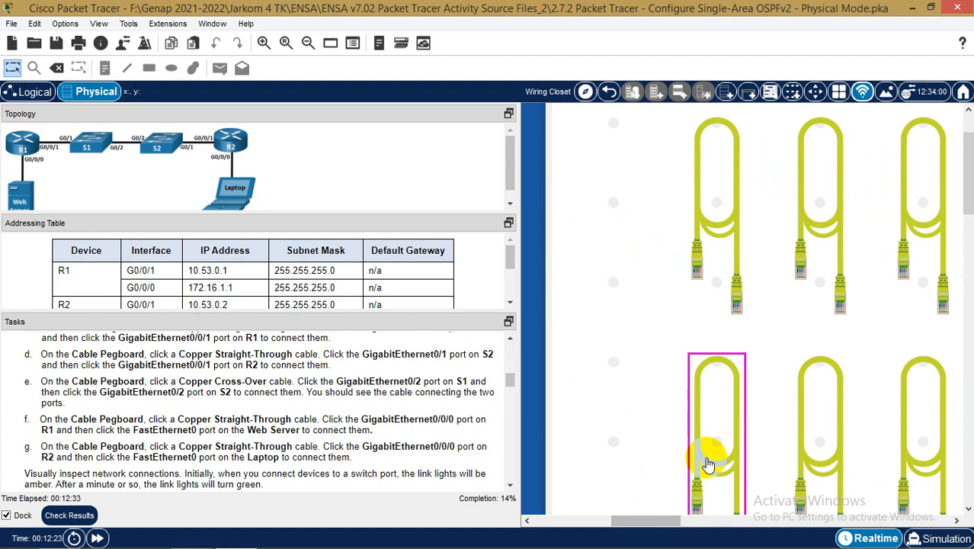
drag(659, 523, 584, 520)
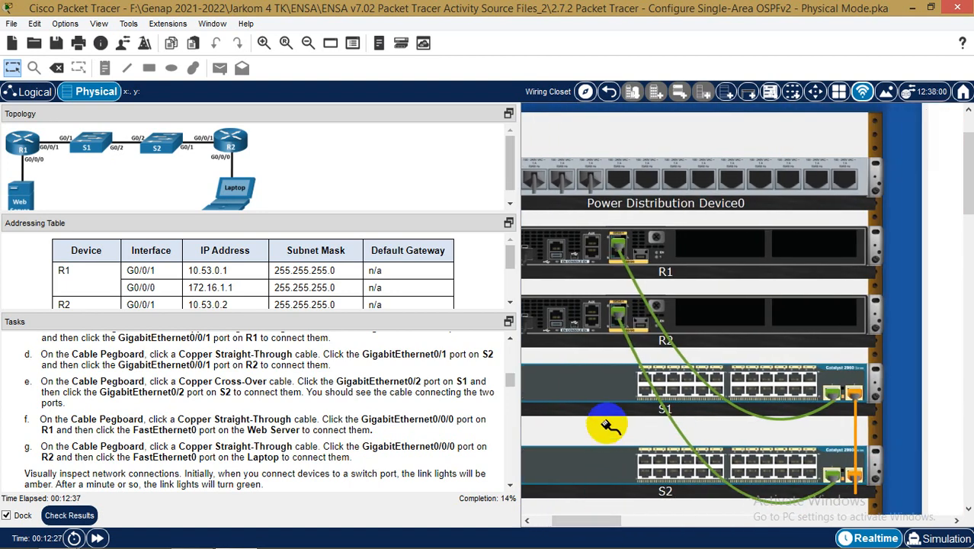
click(616, 254)
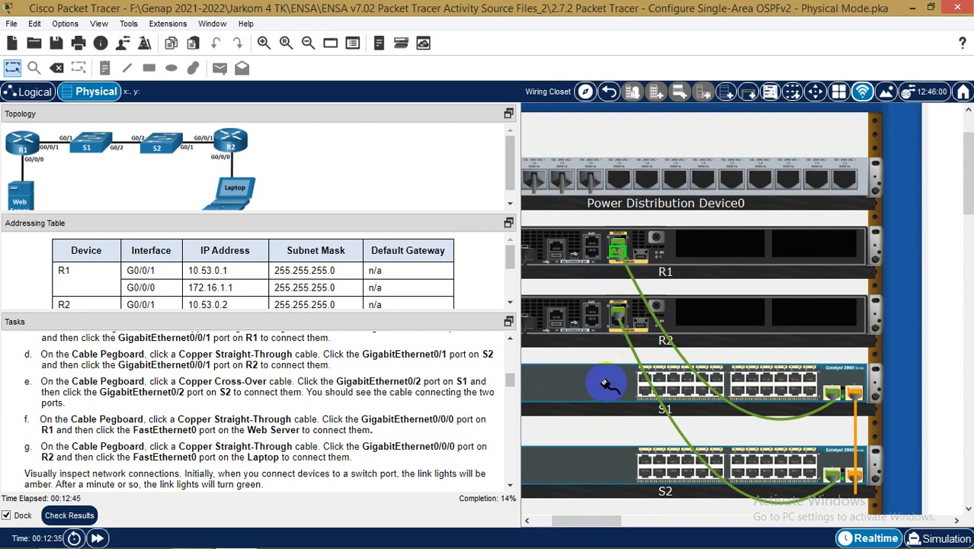
scroll(640, 442, down, 3)
scroll(641, 442, down, 6)
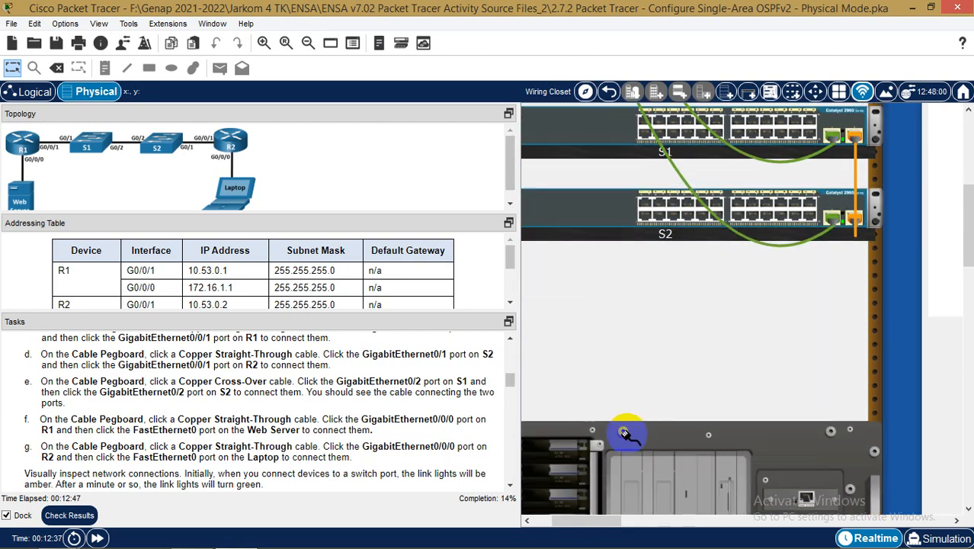
click(781, 401)
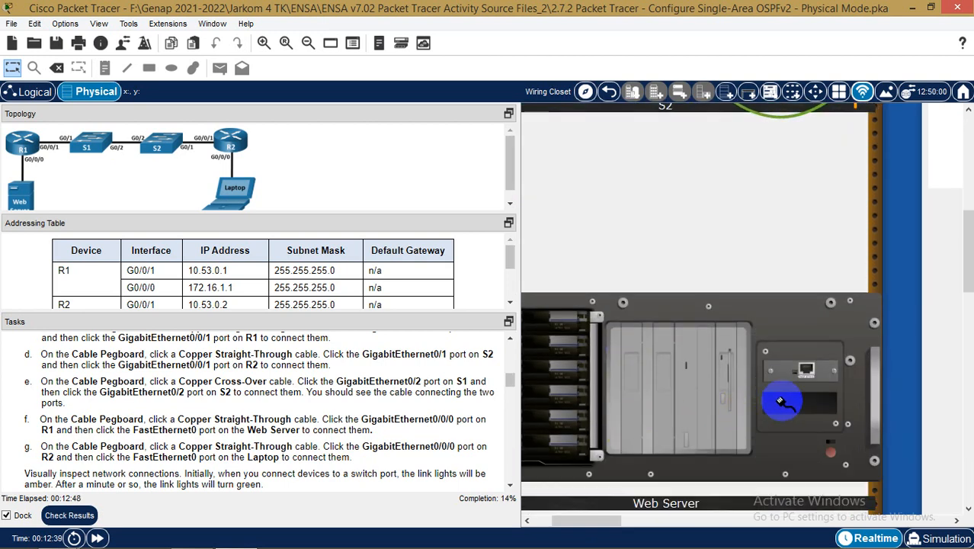
click(807, 371)
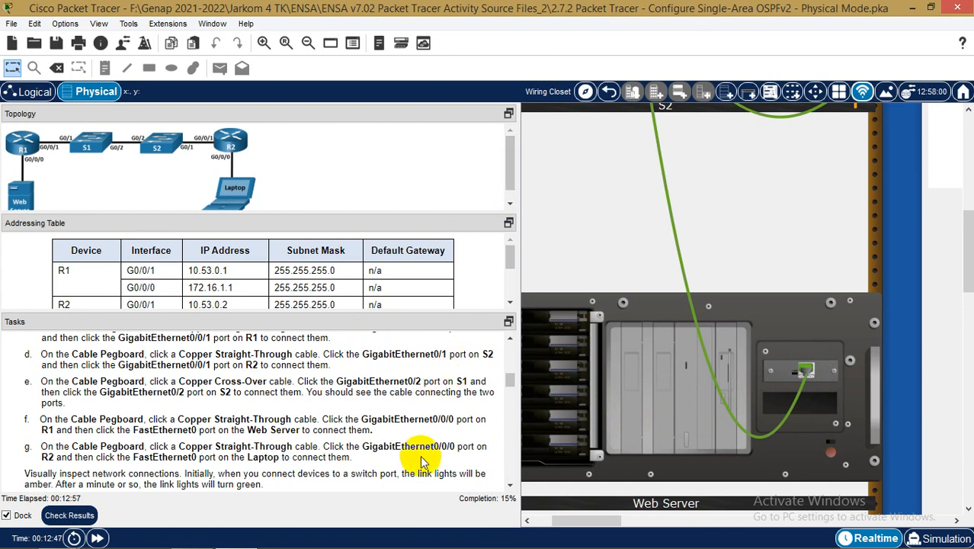
drag(555, 521, 622, 520)
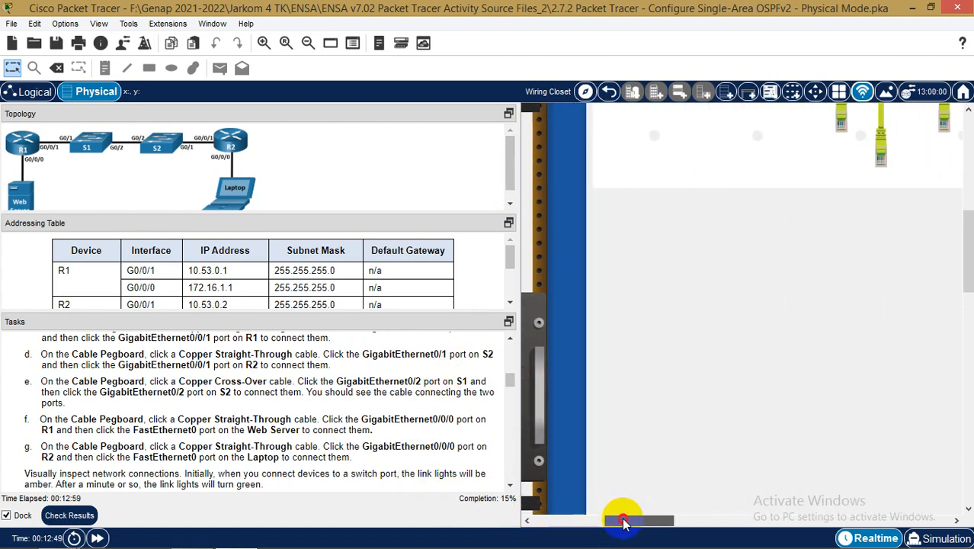
Plug a Copper Straight-Through cable into the Laptop's FastEthernet0 port, leaving the other end free
scroll(907, 251, up, 5)
scroll(838, 221, up, 2)
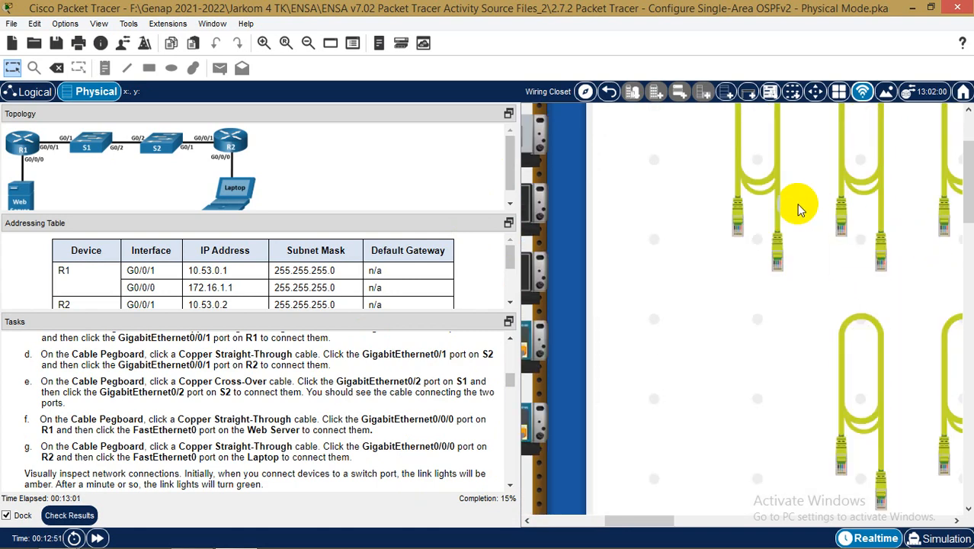
click(760, 196)
scroll(714, 298, down, 3)
scroll(717, 301, down, 6)
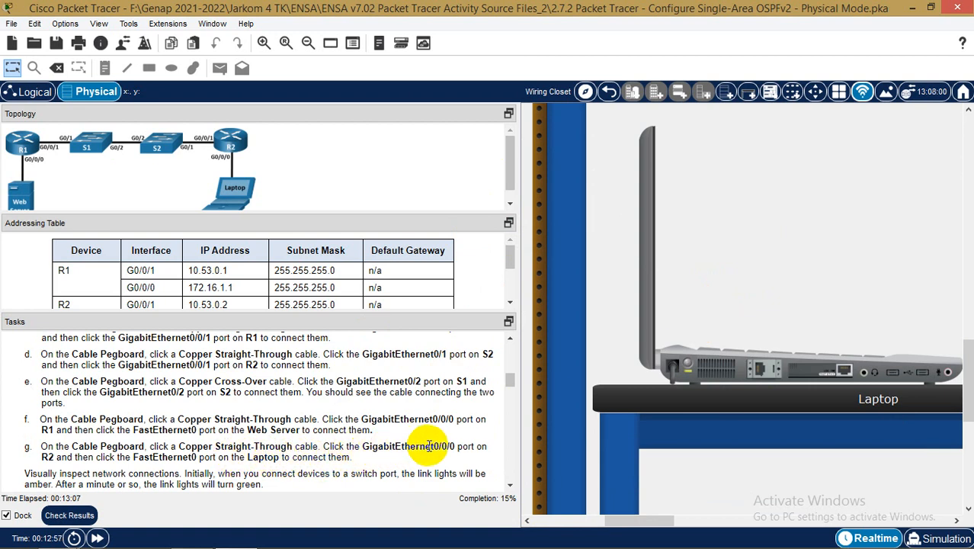
scroll(713, 348, up, 1)
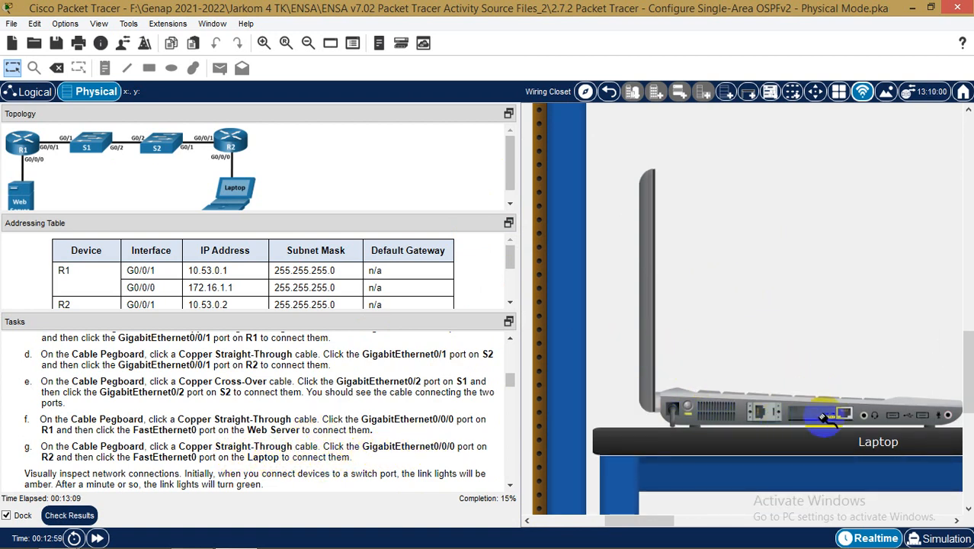
click(843, 415)
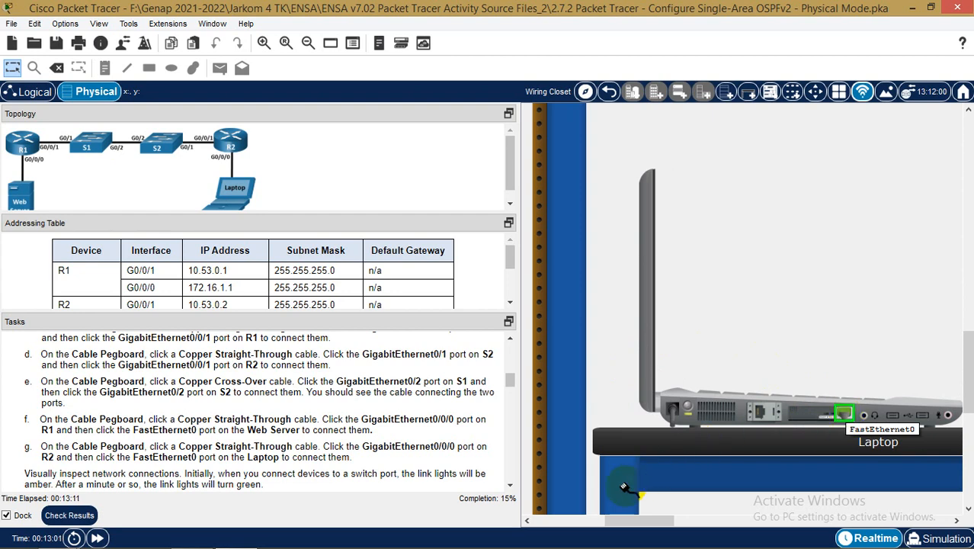
drag(615, 521, 561, 524)
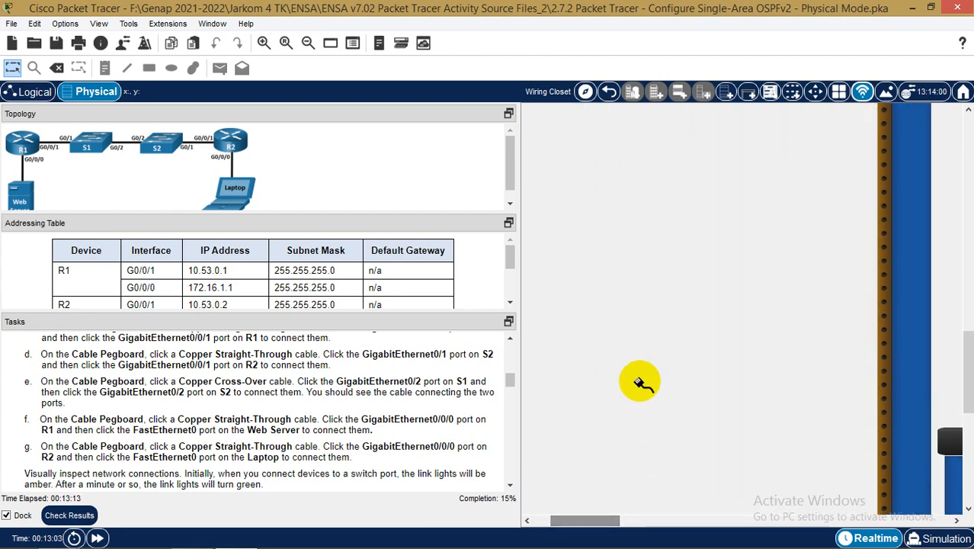
scroll(641, 385, up, 10)
scroll(640, 374, up, 5)
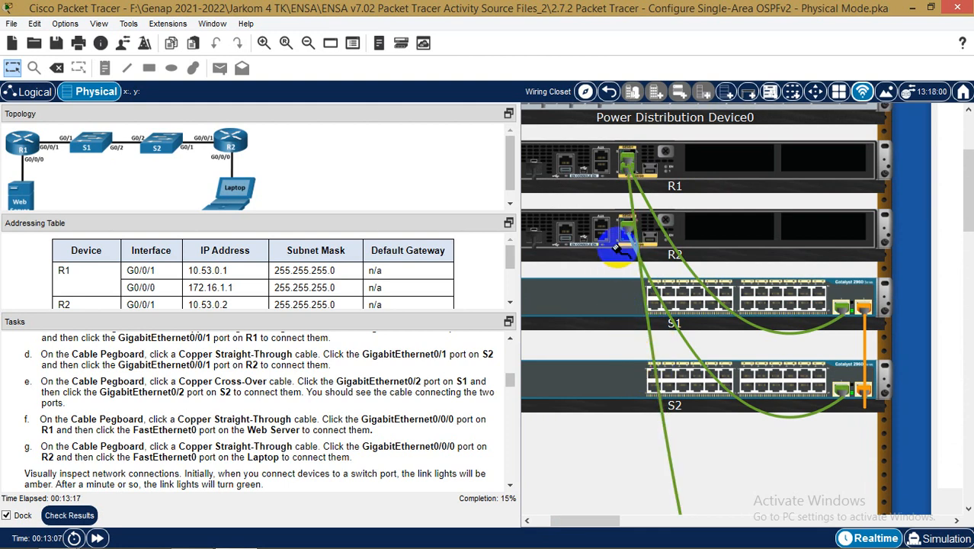
click(625, 237)
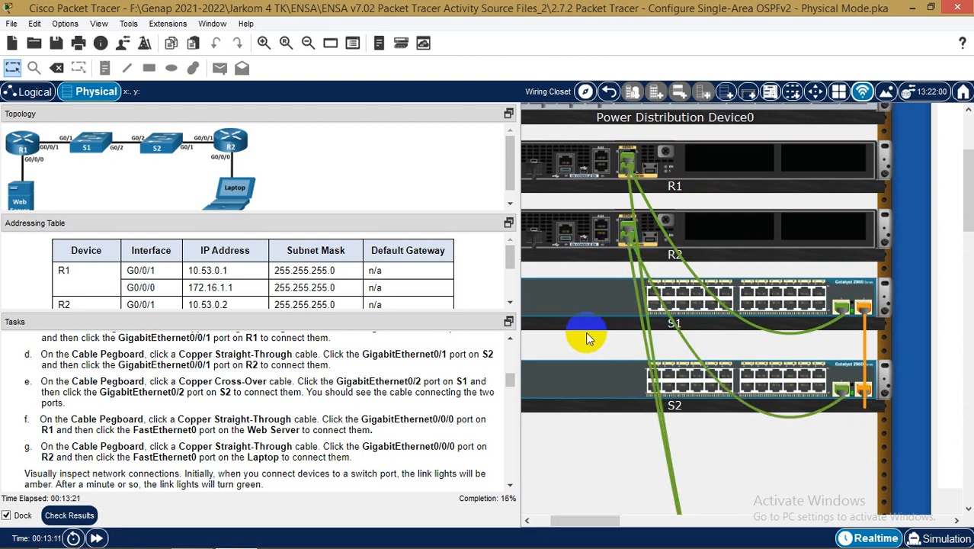
scroll(281, 451, down, 1)
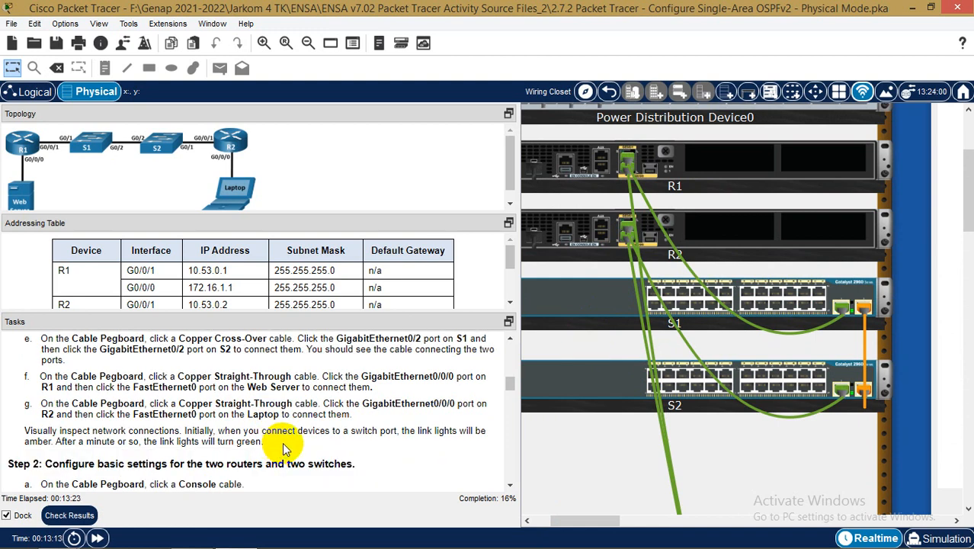
scroll(710, 363, down, 5)
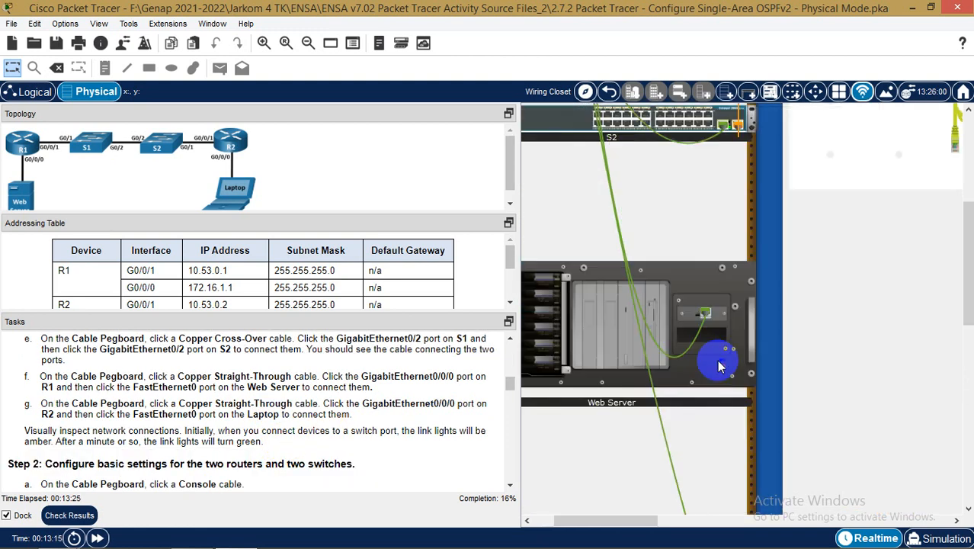
scroll(750, 362, up, 2)
scroll(762, 366, down, 4)
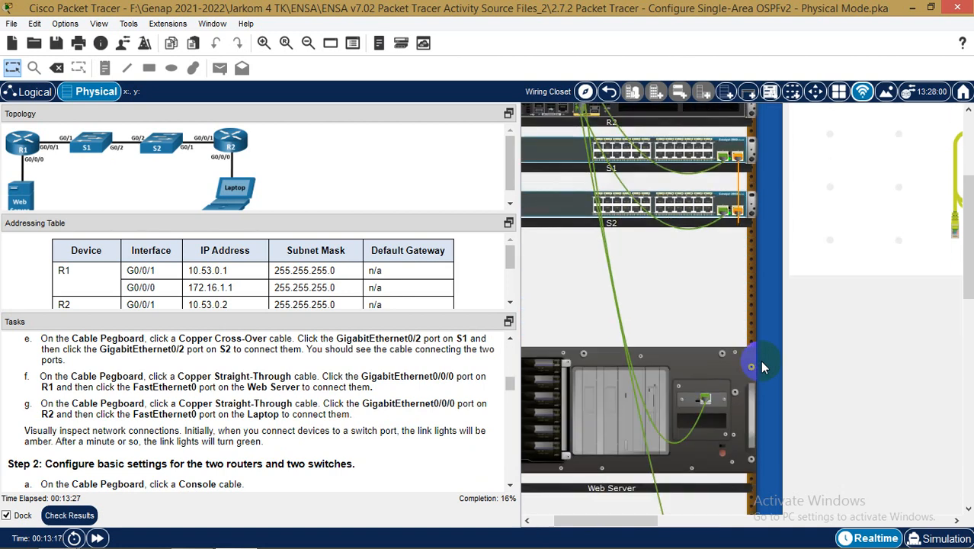
scroll(764, 367, down, 1)
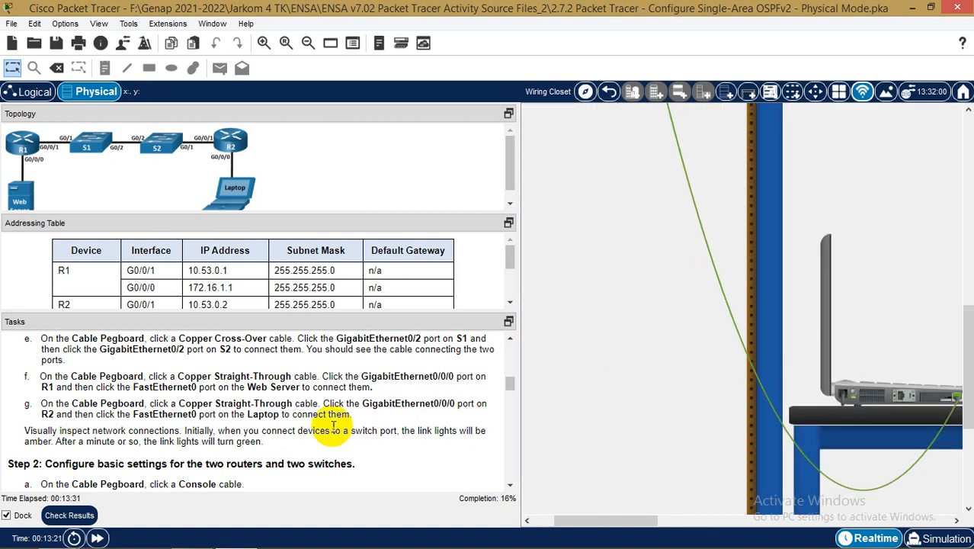
scroll(303, 431, down, 1)
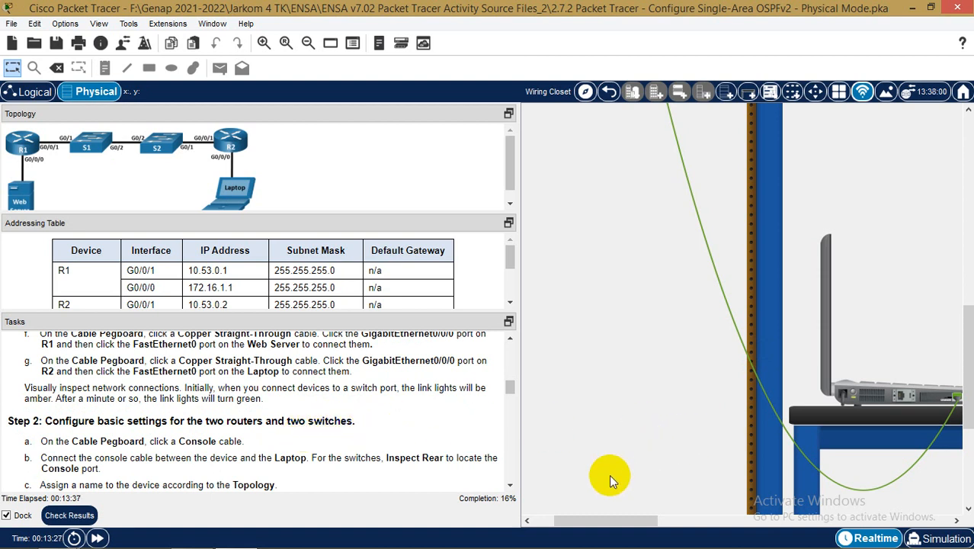
Pick up the blue Console cable from the Cable Pegboard for the Laptop
drag(602, 522, 744, 503)
scroll(752, 433, up, 5)
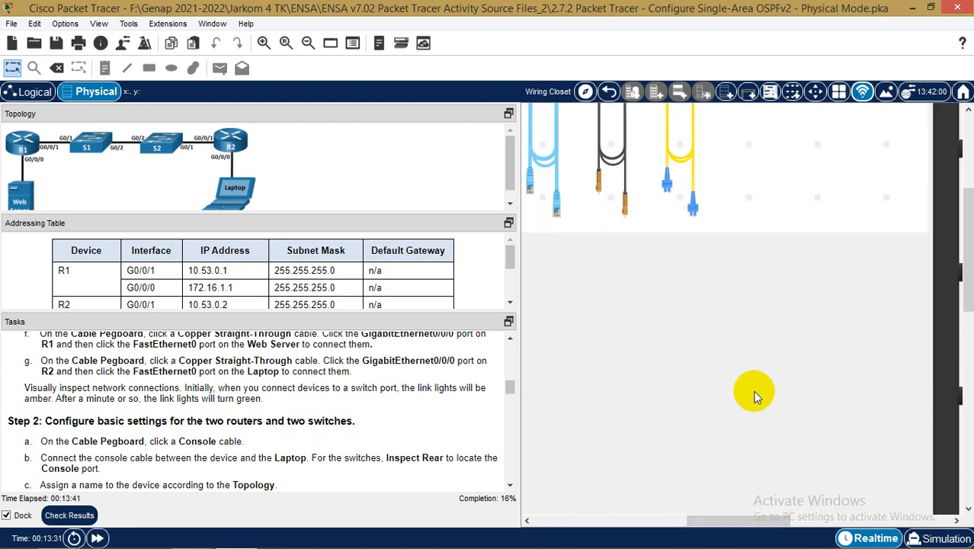
click(616, 271)
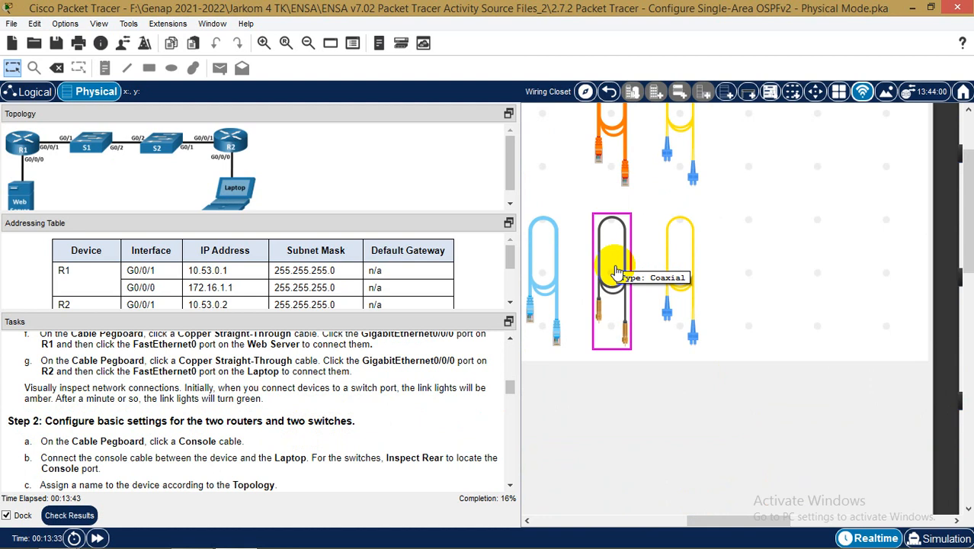
scroll(616, 270, up, 2)
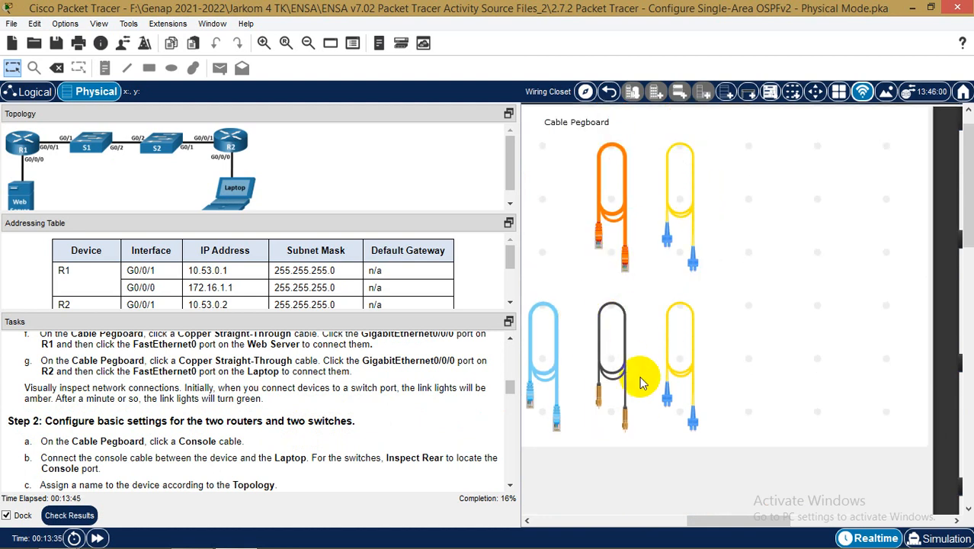
drag(755, 521, 711, 531)
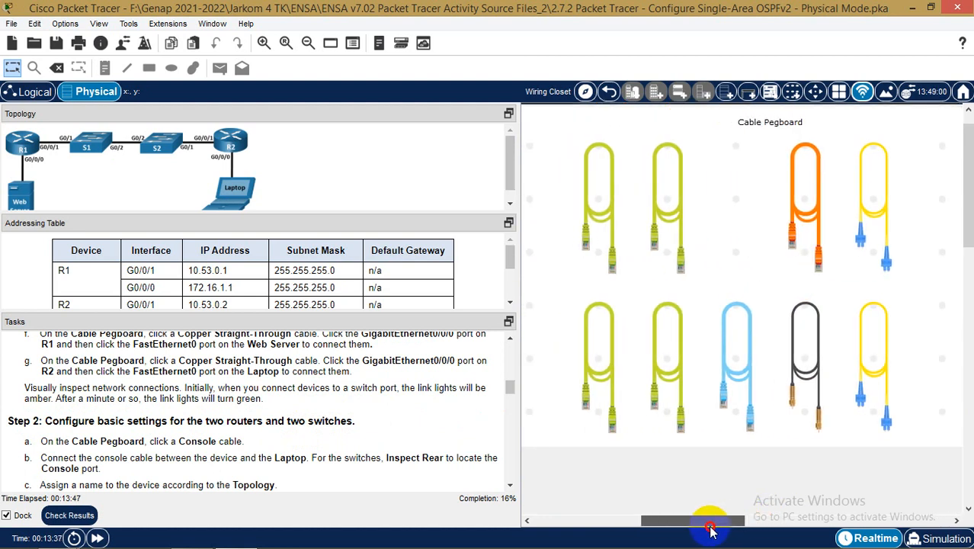
click(739, 374)
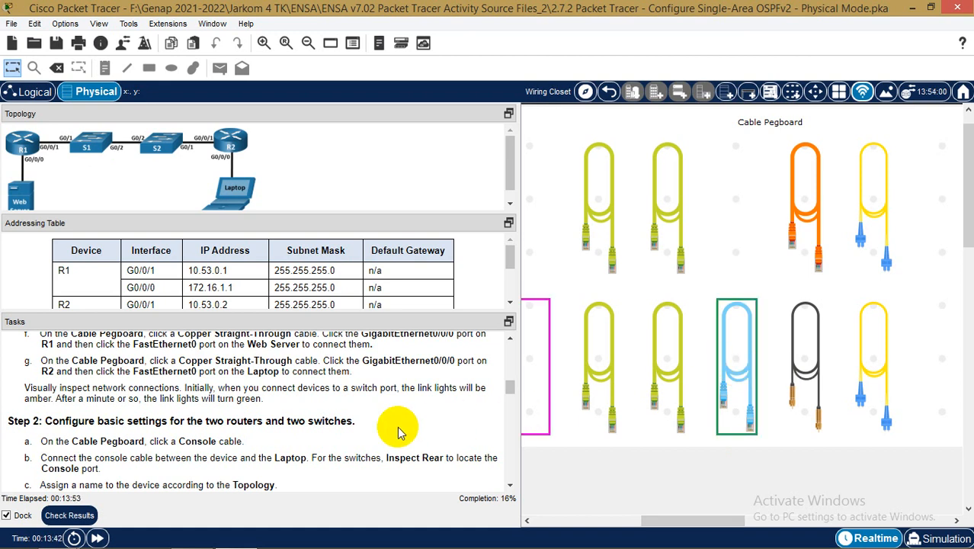
scroll(668, 466, down, 10)
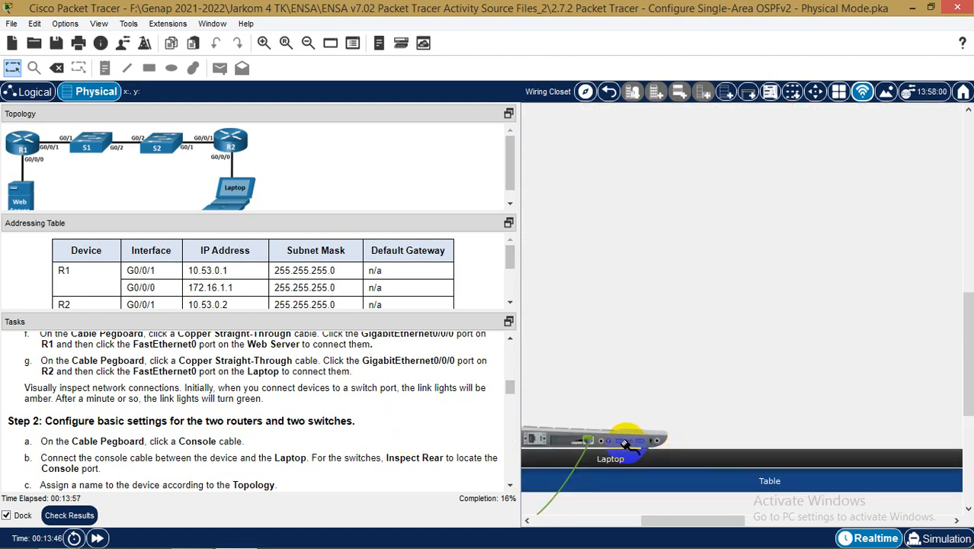
Attach the console cable to the Laptop's RS 232 port and review Step 2 in the Tasks pane
click(531, 440)
drag(717, 523, 654, 526)
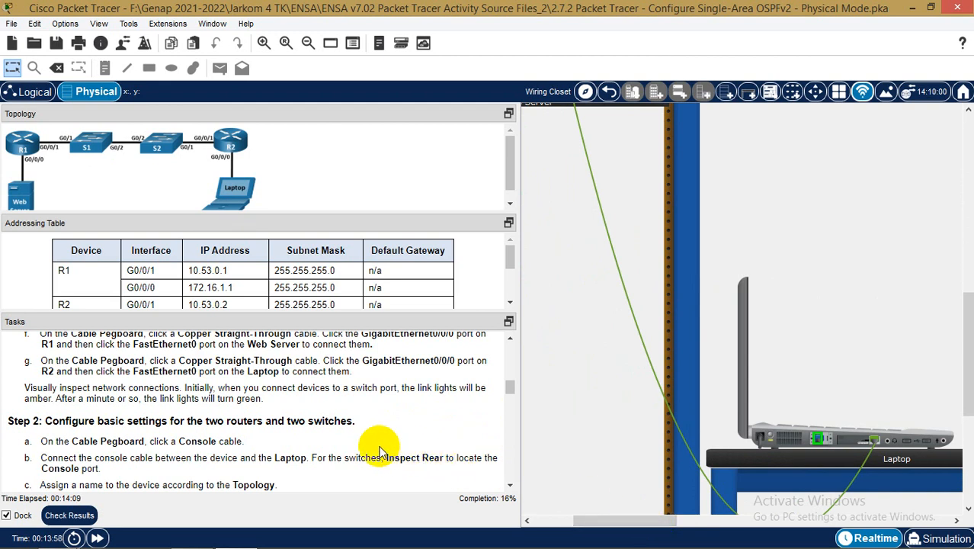
scroll(379, 450, down, 2)
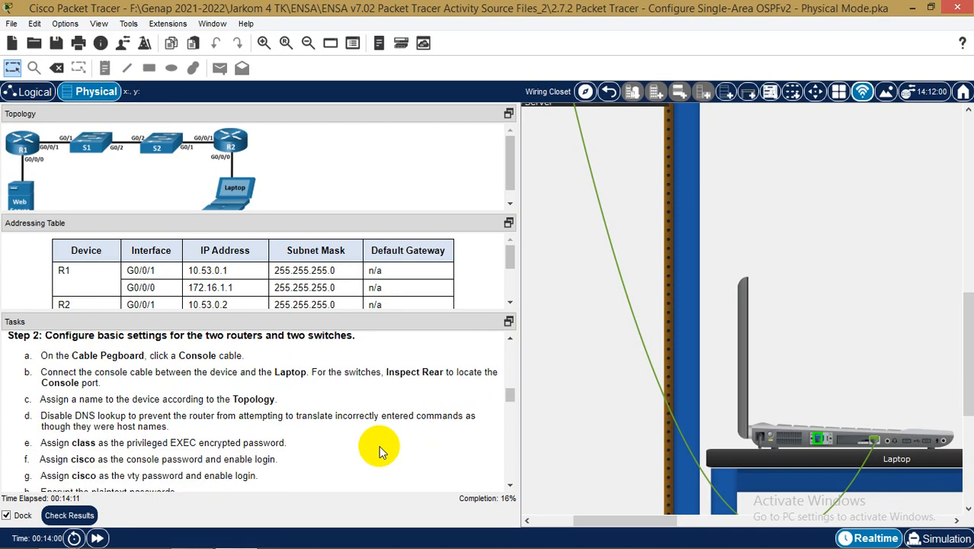
scroll(379, 450, down, 1)
scroll(379, 450, up, 1)
drag(660, 521, 629, 526)
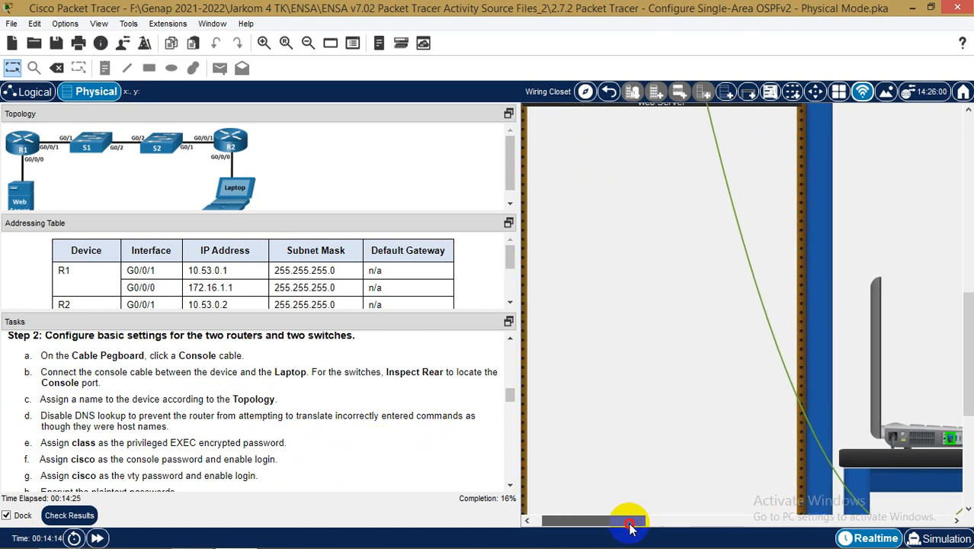
Connect the console cable's other end to router R1's Console port in the rack
scroll(668, 341, up, 10)
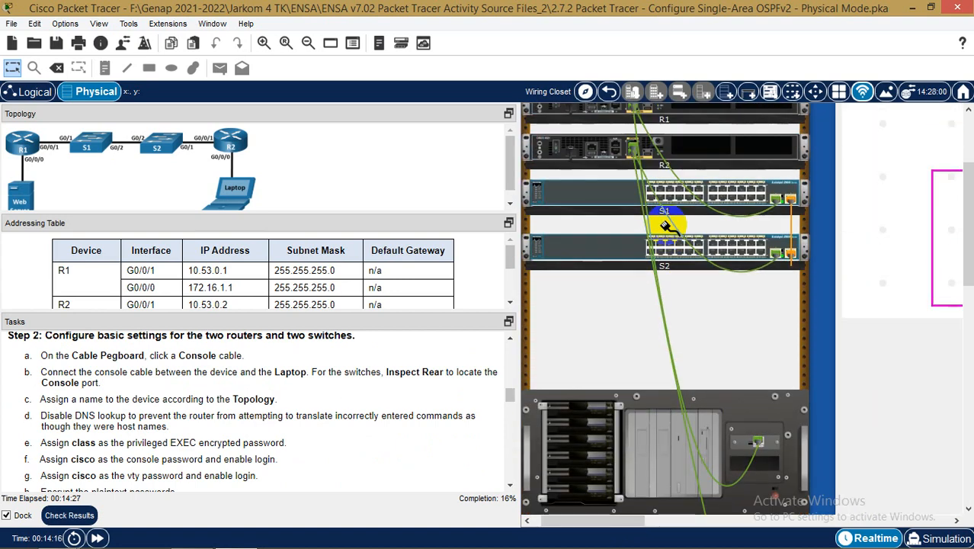
scroll(665, 227, up, 3)
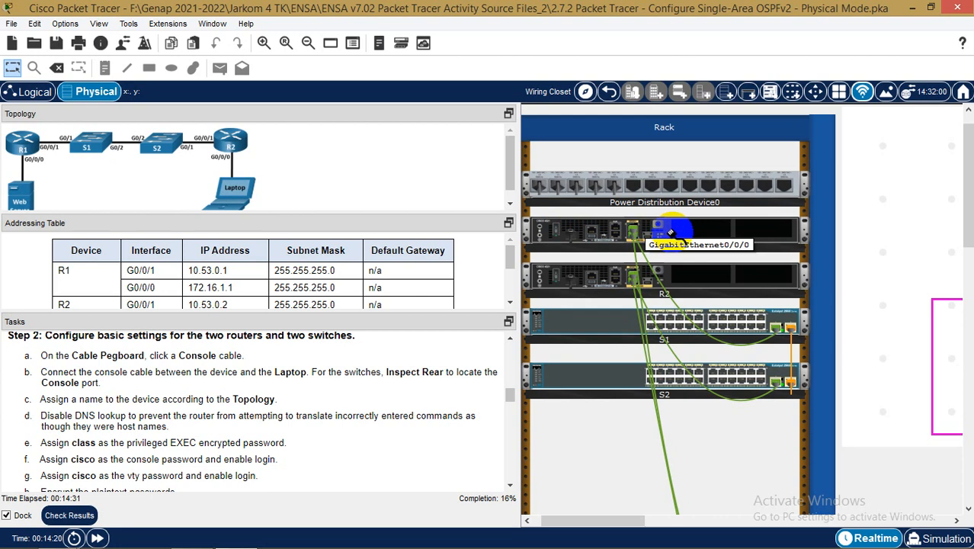
click(615, 234)
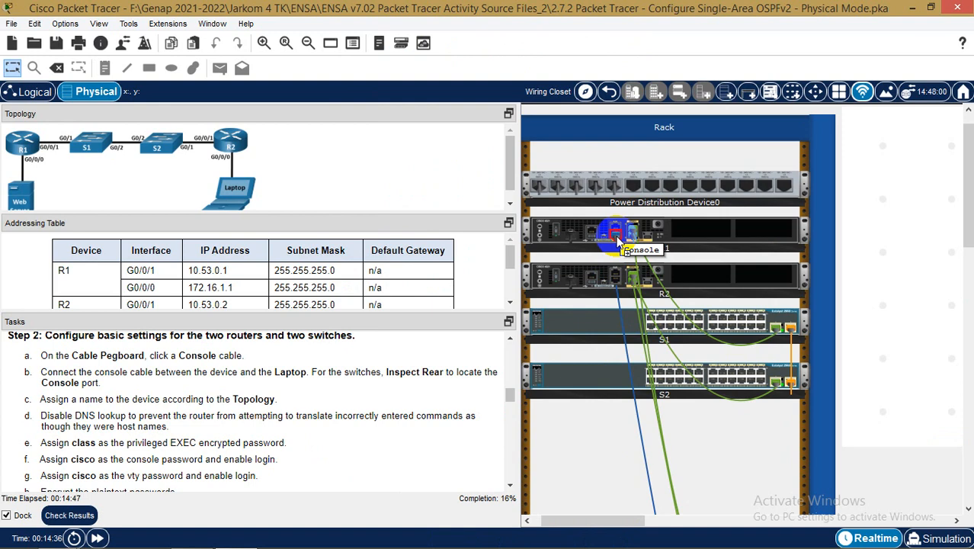
scroll(792, 375, down, 5)
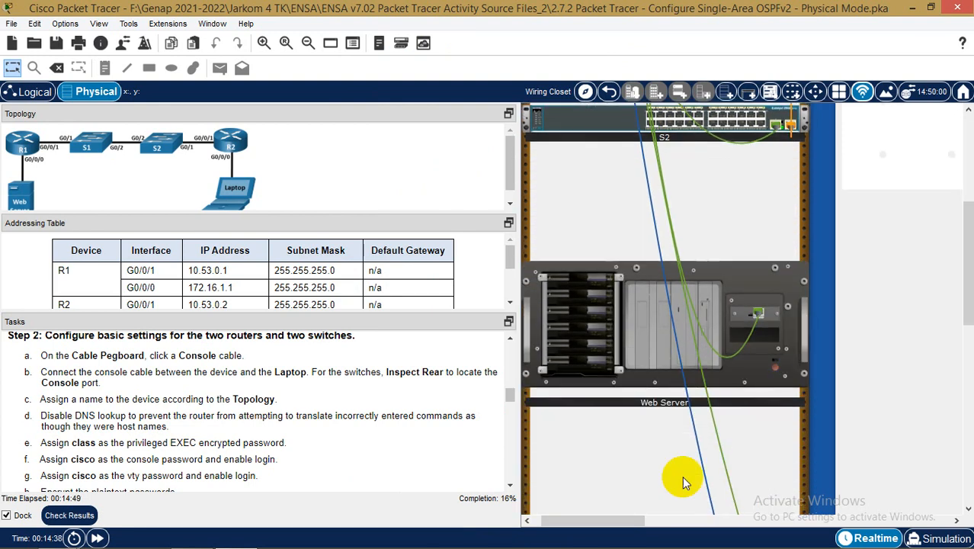
drag(608, 523, 726, 523)
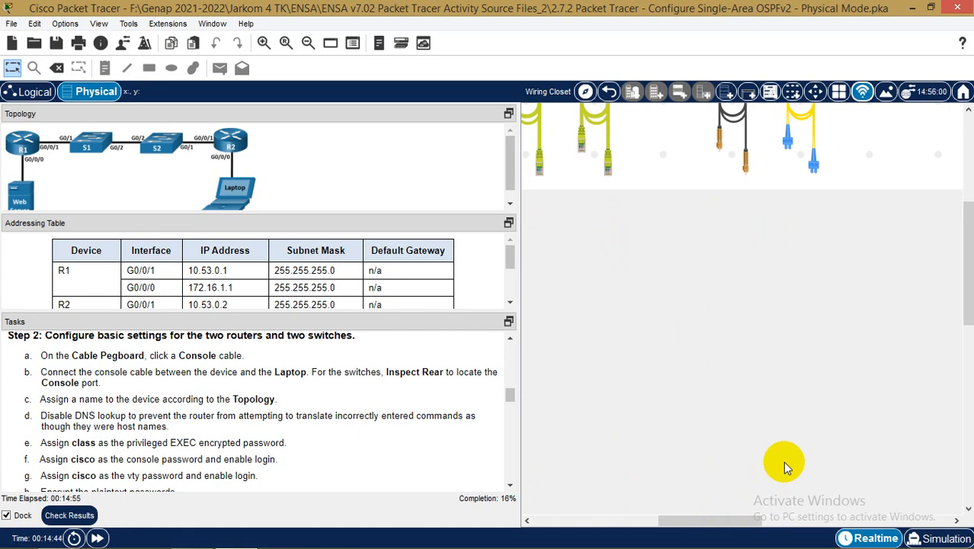
scroll(783, 461, down, 5)
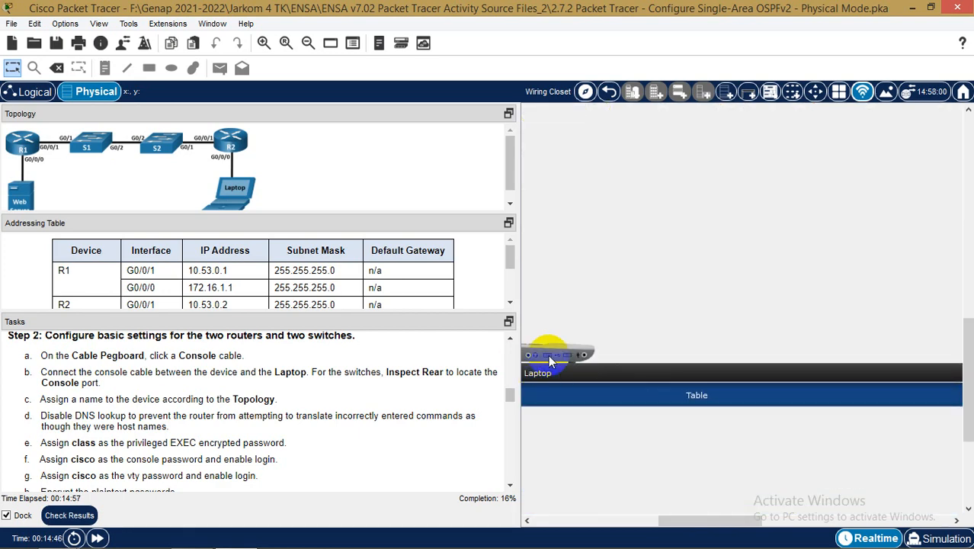
Launch the Laptop's Desktop Terminal with the default 9600-baud, 8-data-bit, no-parity settings
click(549, 354)
click(359, 60)
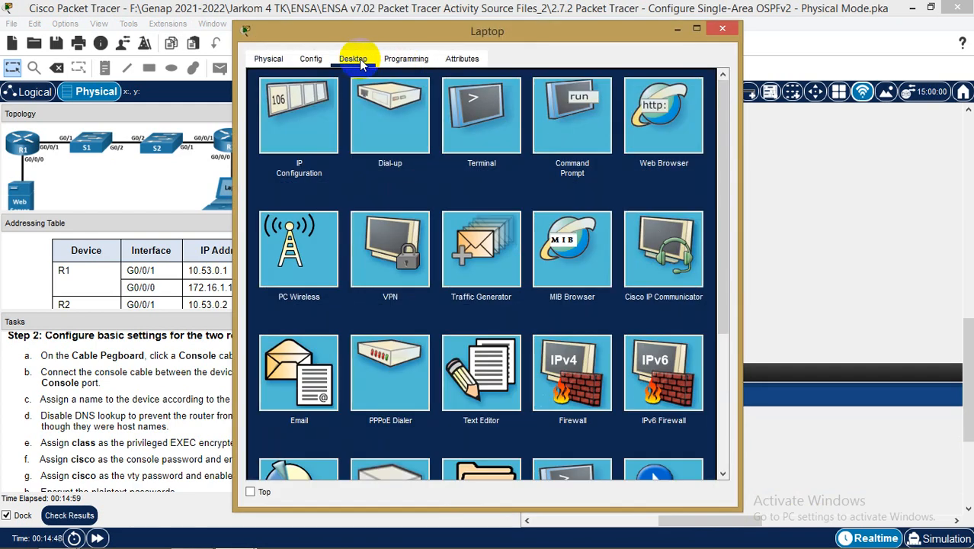
drag(580, 39, 798, 53)
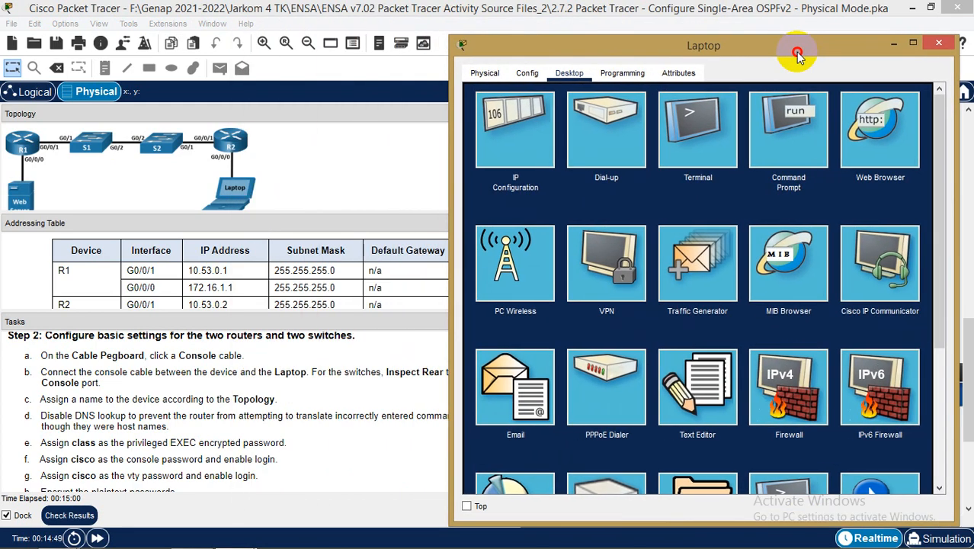
click(698, 126)
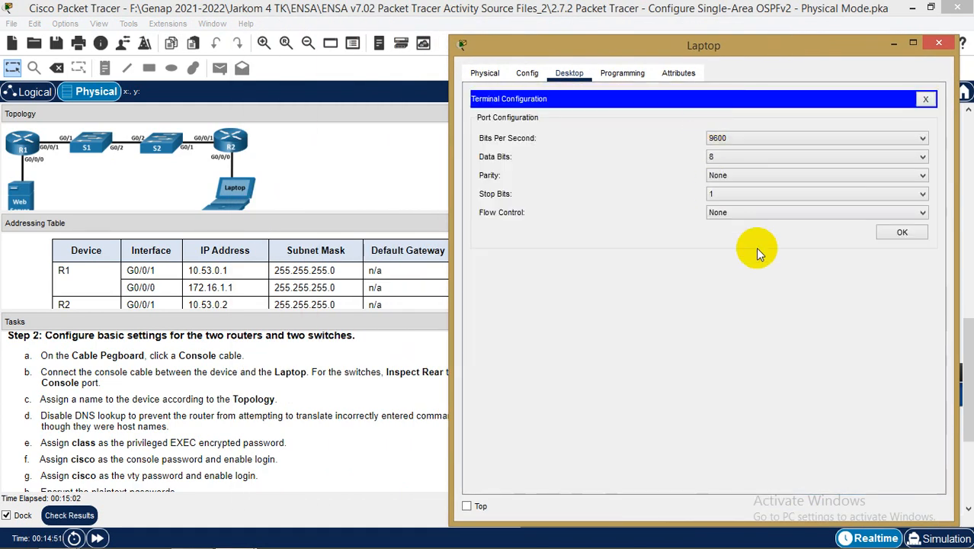
click(896, 232)
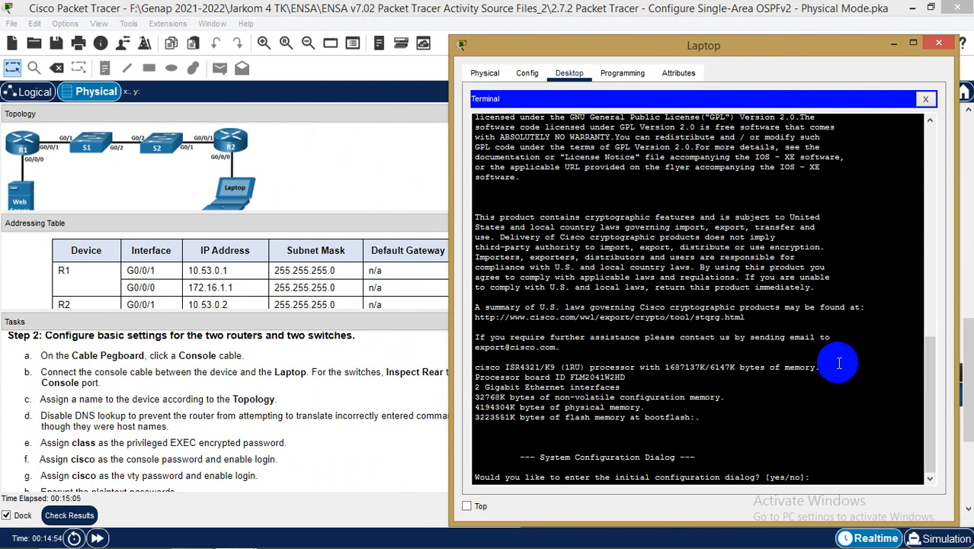
Decline the initial configuration dialog and enter global configuration mode with en and conf t
text(no)
key(Return)
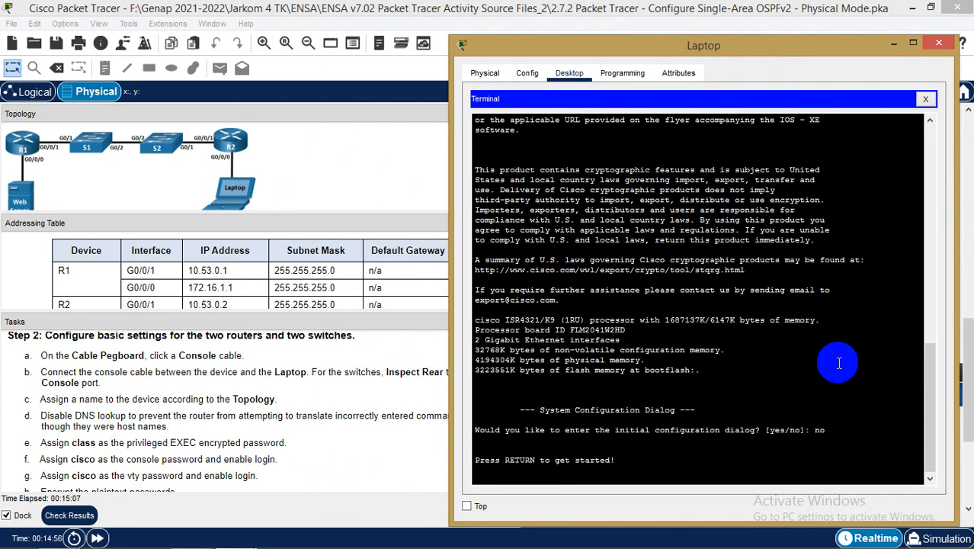
key(Return)
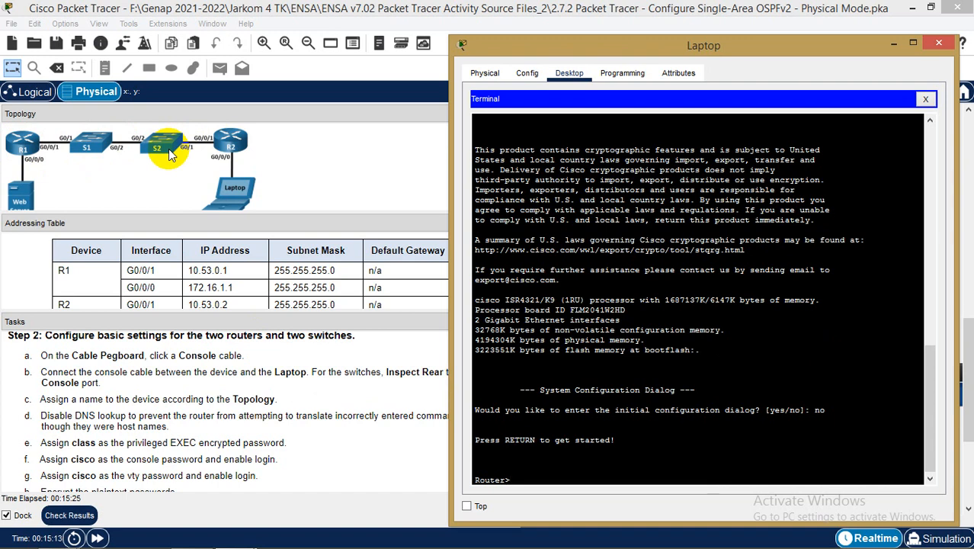
text(en)
key(Return)
text(conf)
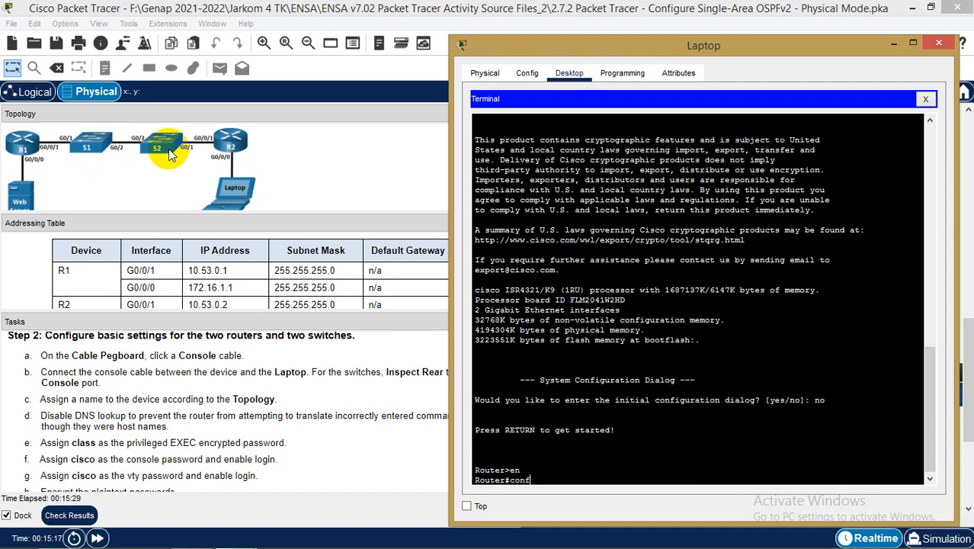
text( t)
key(Return)
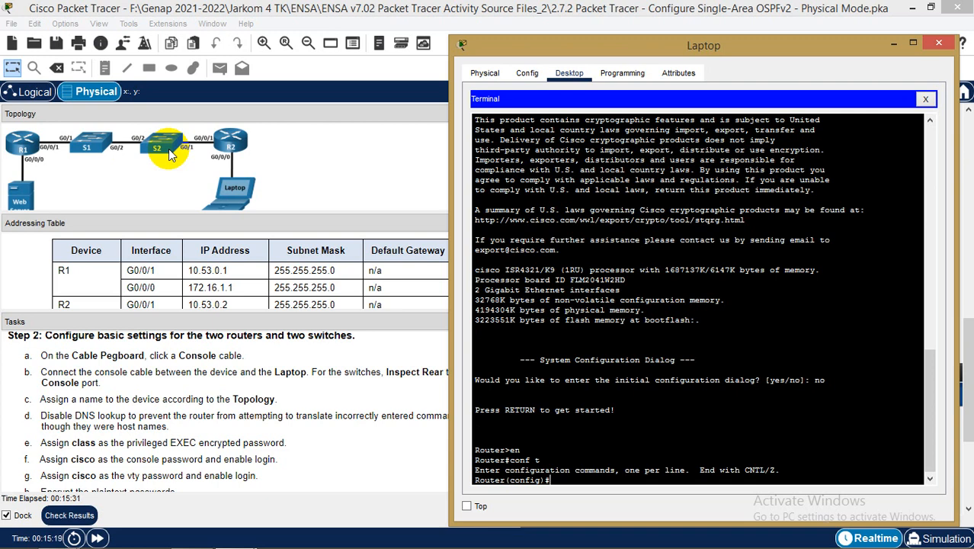
Set the router's hostname to R1
drag(729, 49, 735, 26)
text(gh)
key(BackSpace)
key(BackSpace)
text(ho)
key(Tab)
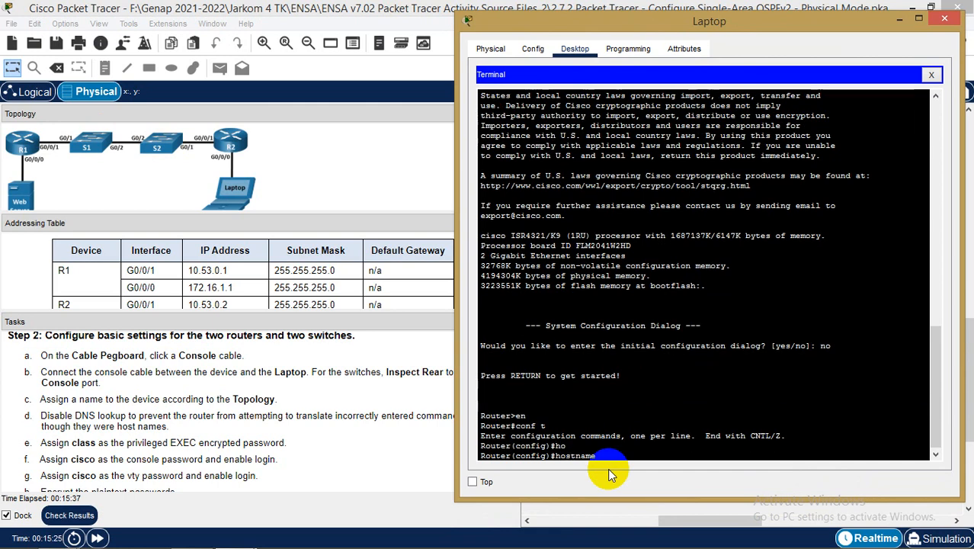
text(R1)
key(Return)
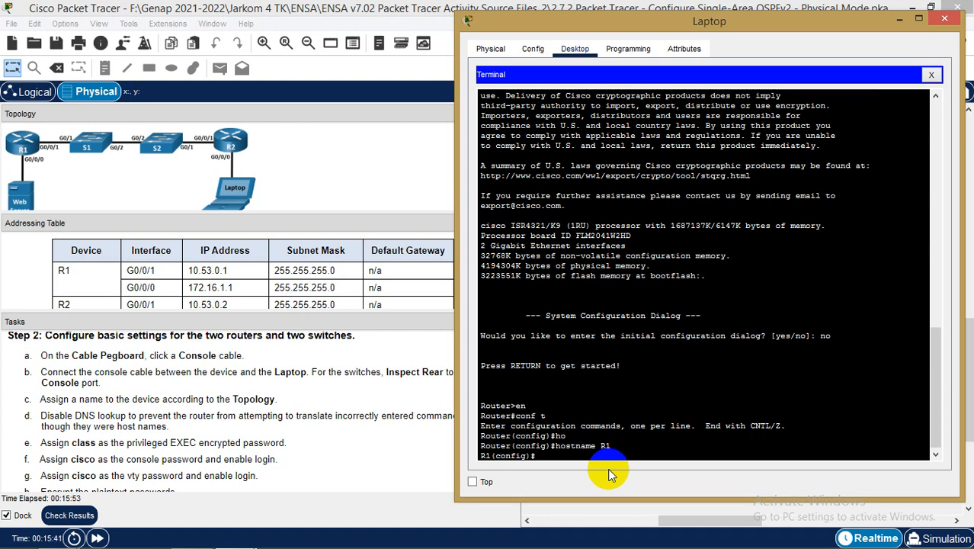
Disable DNS lookup with the no ip domain-lookup command
text(no ip dom)
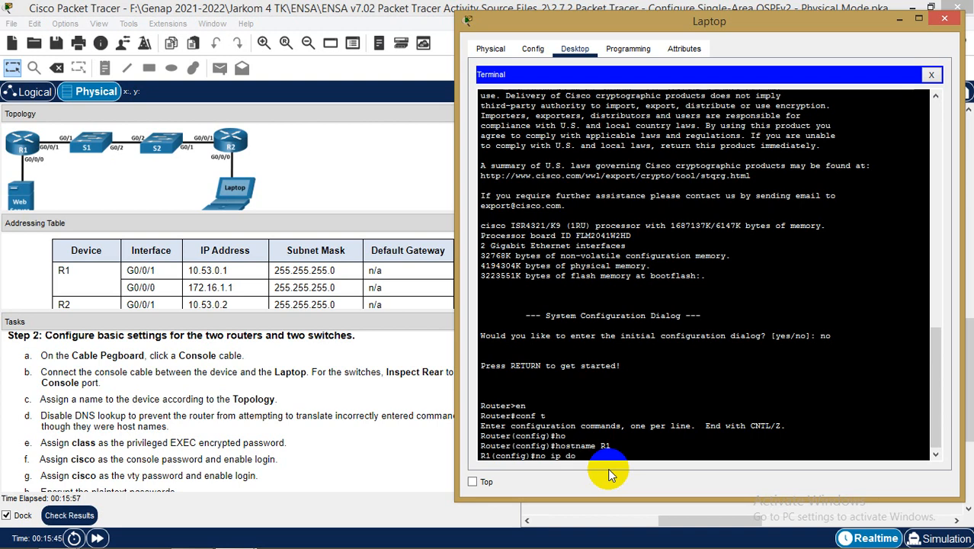
key(Tab)
text(ain)
key(Tab)
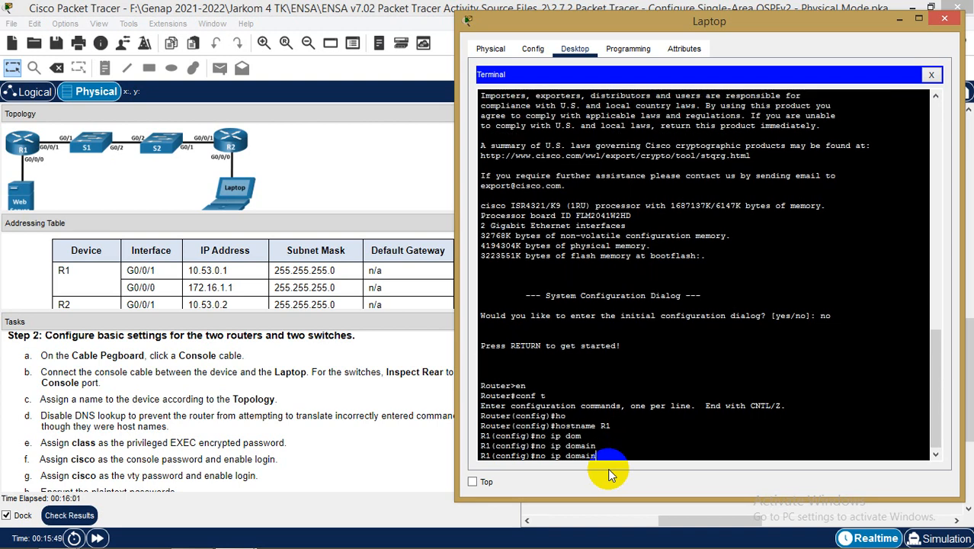
text(-)
key(Tab)
text(lo)
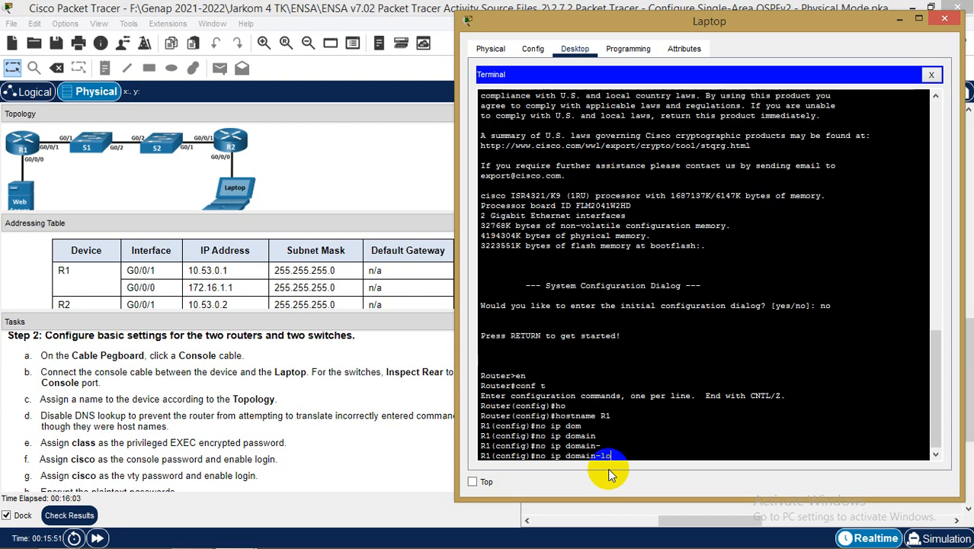
key(Tab)
key(Return)
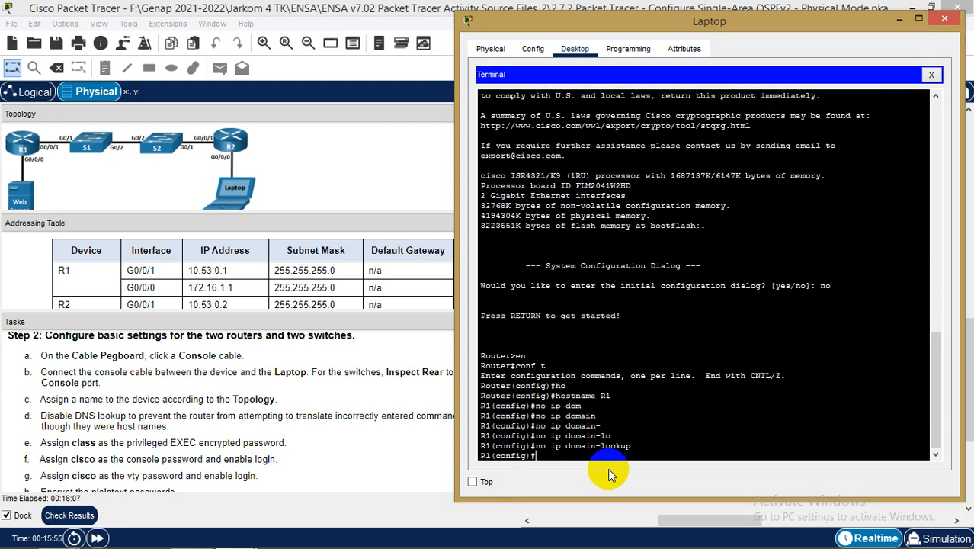
click(324, 418)
scroll(320, 417, down, 1)
scroll(320, 418, down, 1)
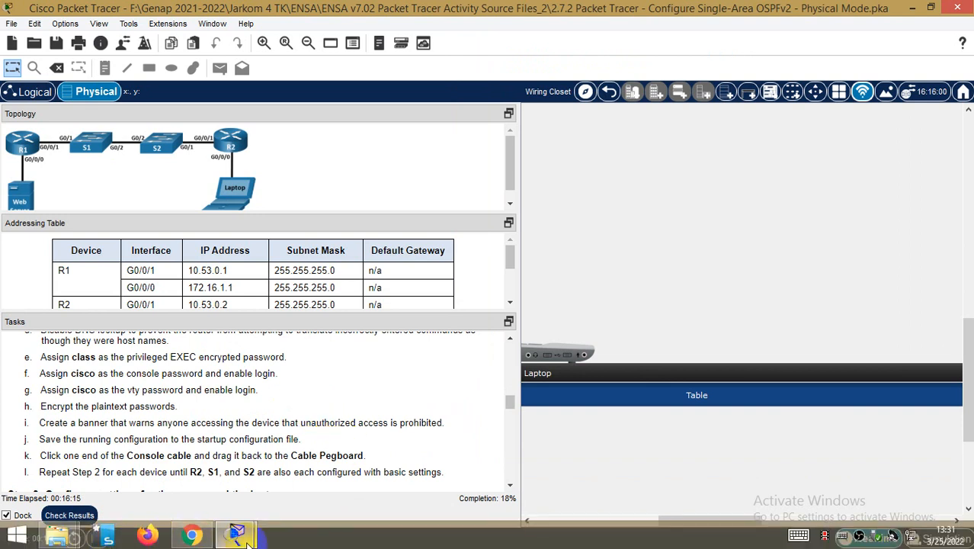
mouse_move(236, 533)
click(301, 509)
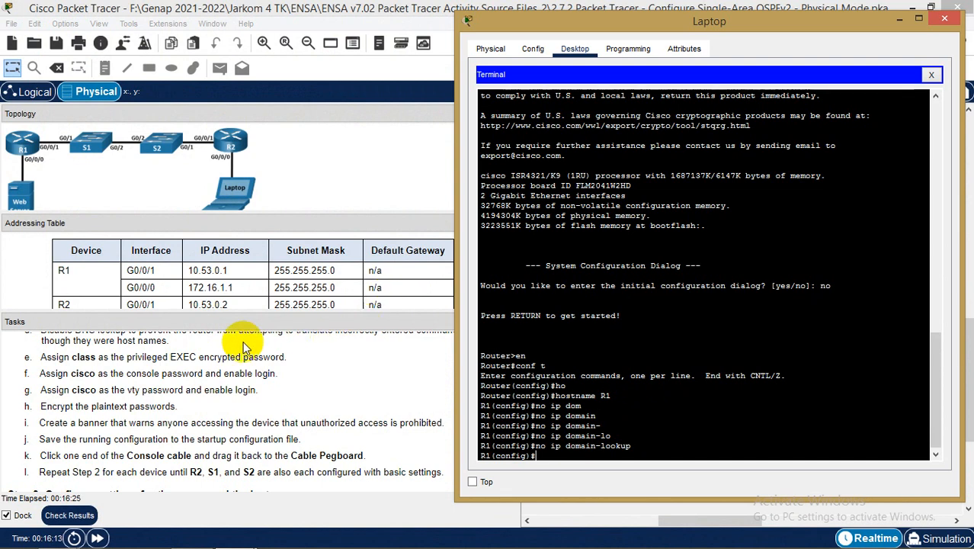
click(133, 356)
drag(134, 357, 294, 358)
mouse_move(265, 543)
mouse_move(237, 535)
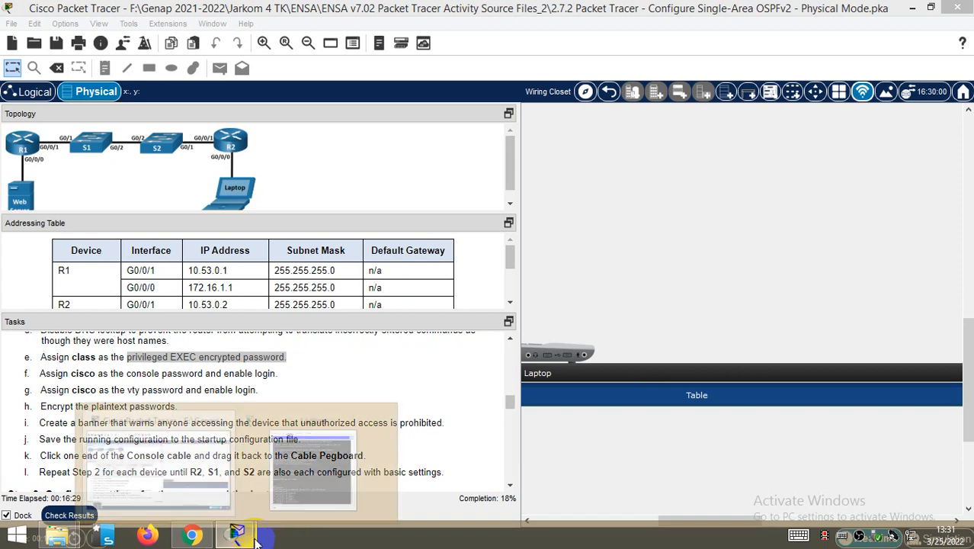
click(320, 449)
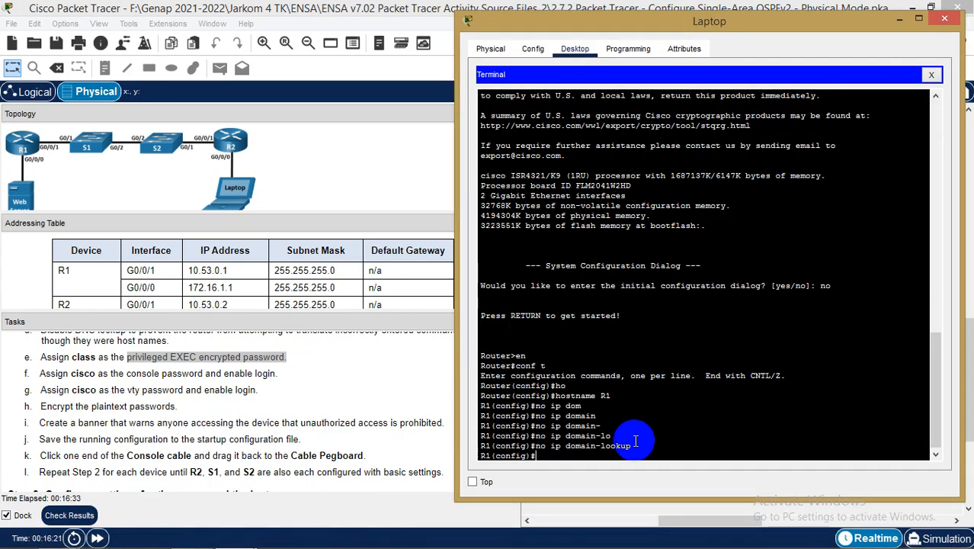
Set an encrypted enable secret password for privileged EXEC mode
text(ena)
key(Tab)
text(se)
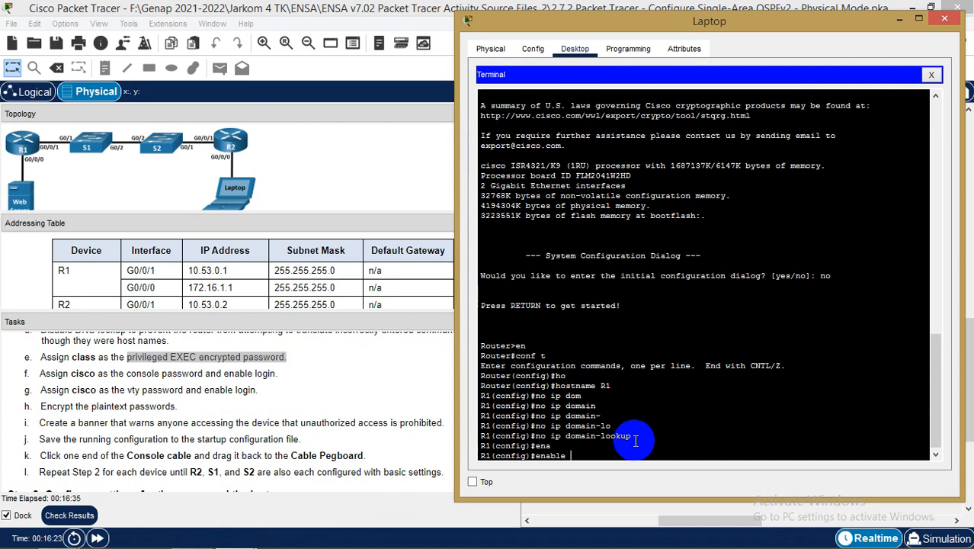
key(Tab)
text(clas)
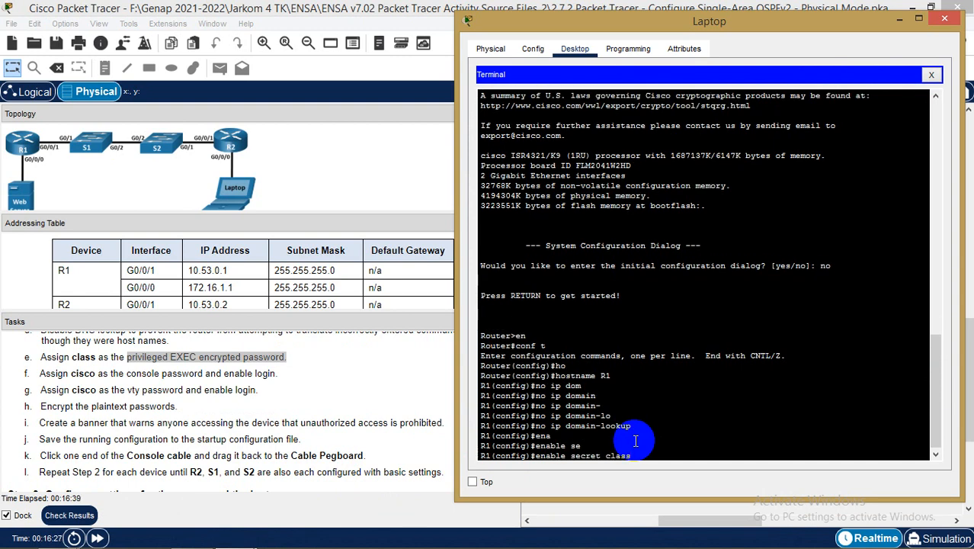
key(Return)
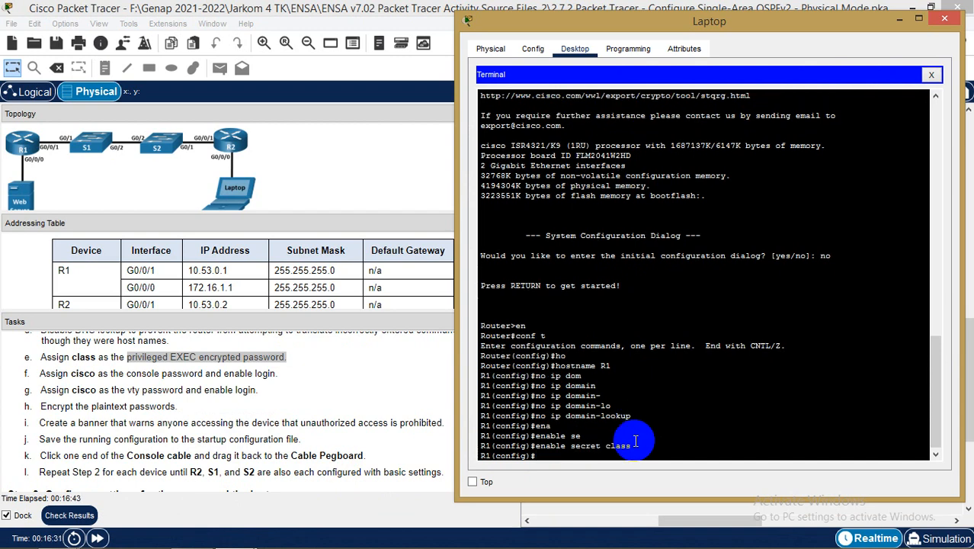
Enter line console 0 and give it a line password
text(line co)
key(Tab)
text(0)
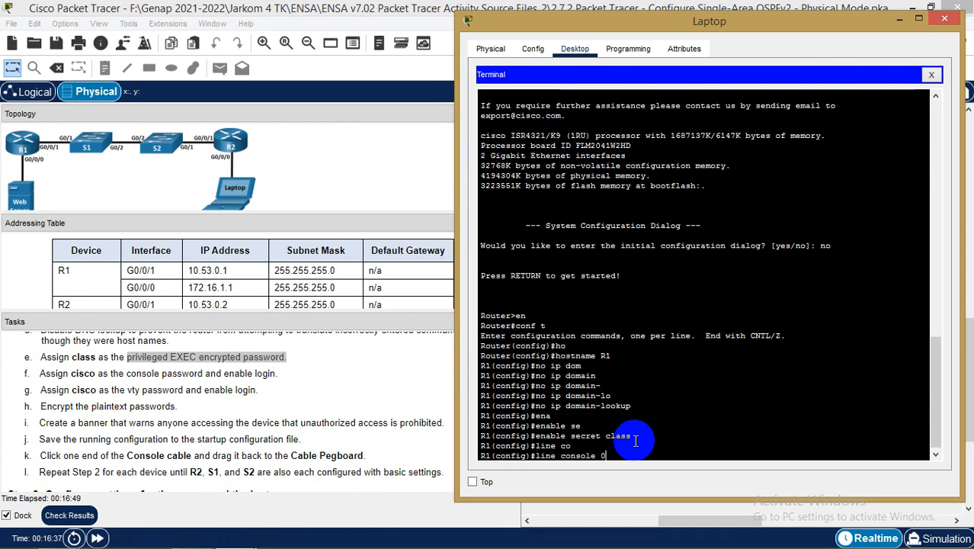
key(Return)
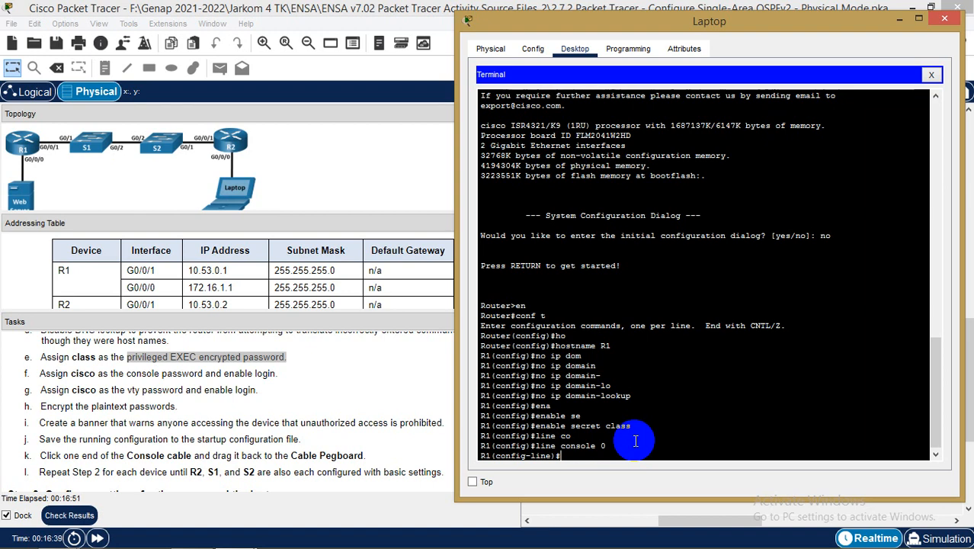
text(pas)
key(Tab)
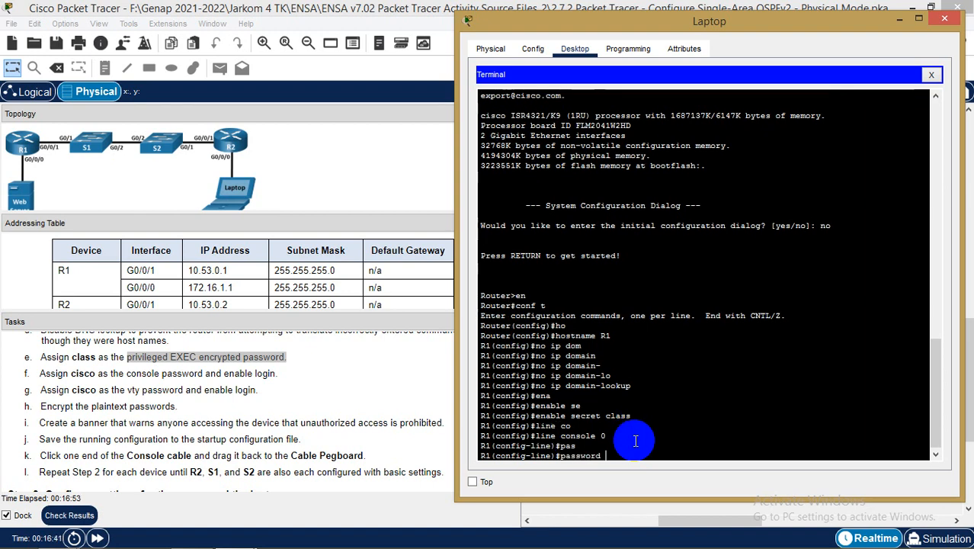
text(cis)
key(Tab)
key(BackSpace)
key(BackSpace)
key(BackSpace)
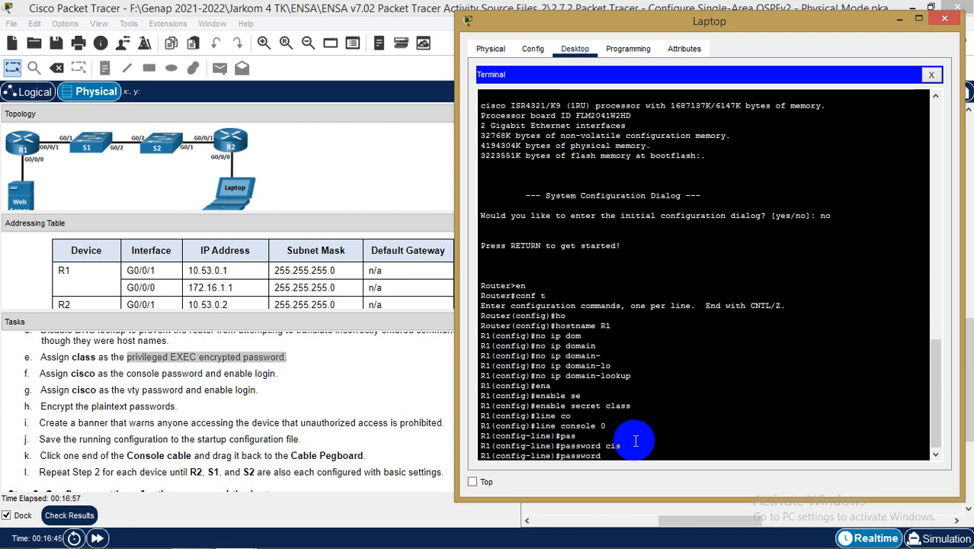
text(cis)
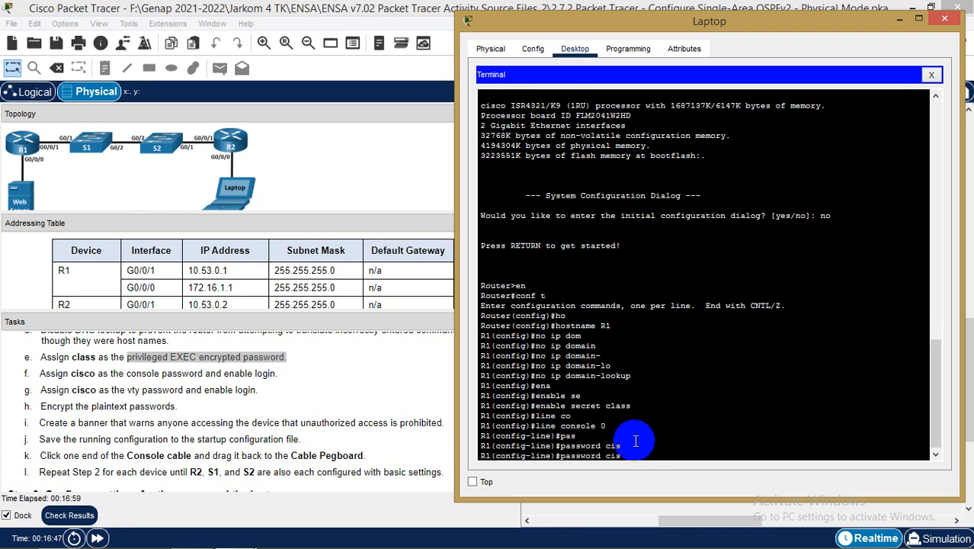
text(co)
key(Return)
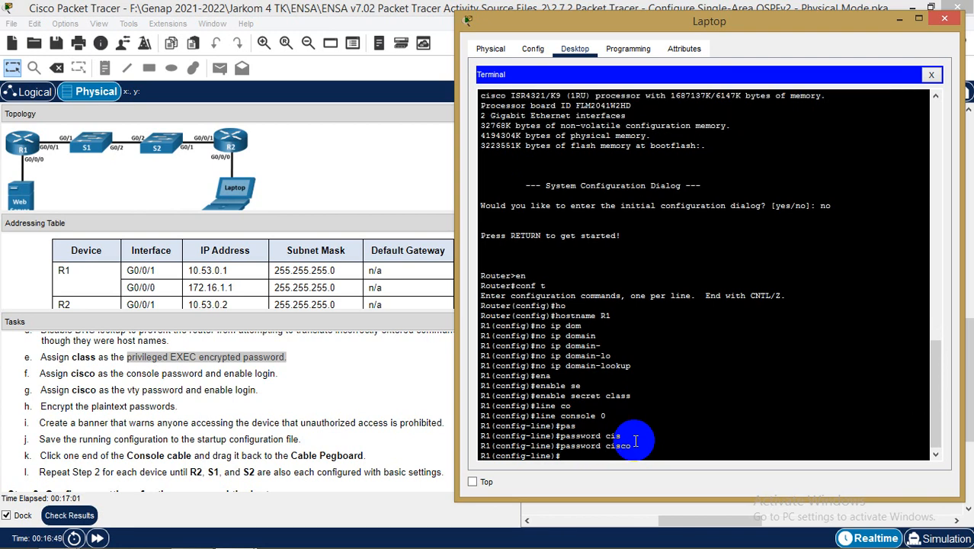
Enable login on console line 0 so its password is required
text(lo)
key(Tab)
text(g)
key(Tab)
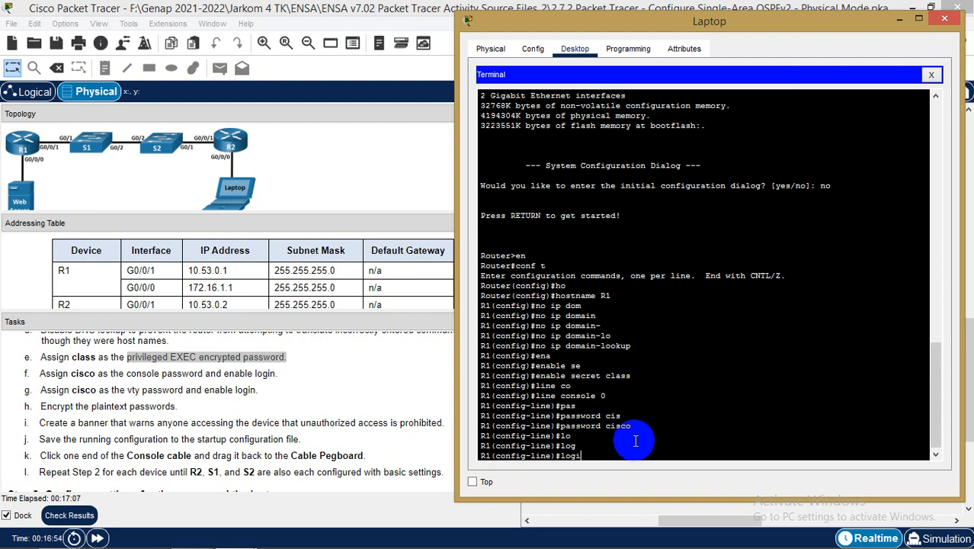
text(i)
key(Tab)
key(Return)
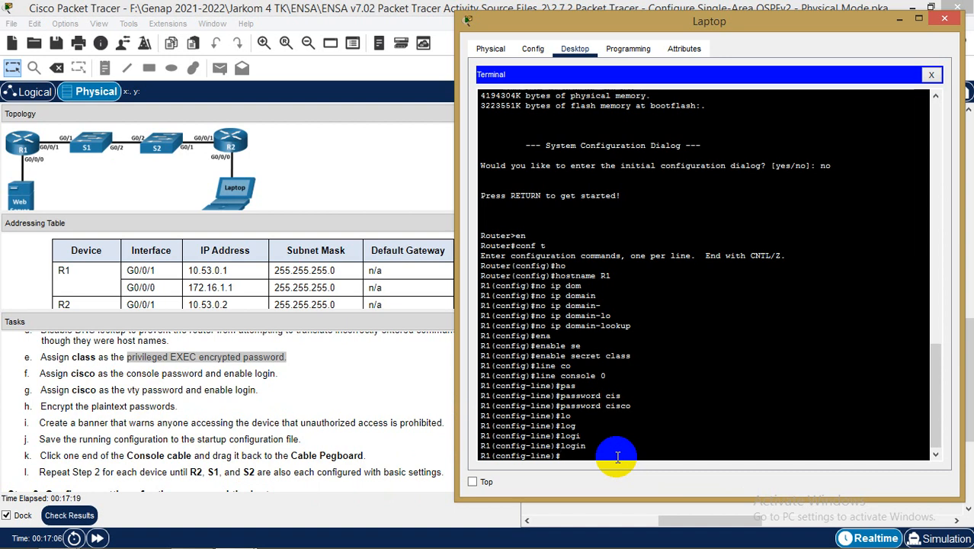
Give line vty 0 4 a password and enable login, then exit back to global configuration
text(xit)
key(Return)
text(line vt)
key(Tab)
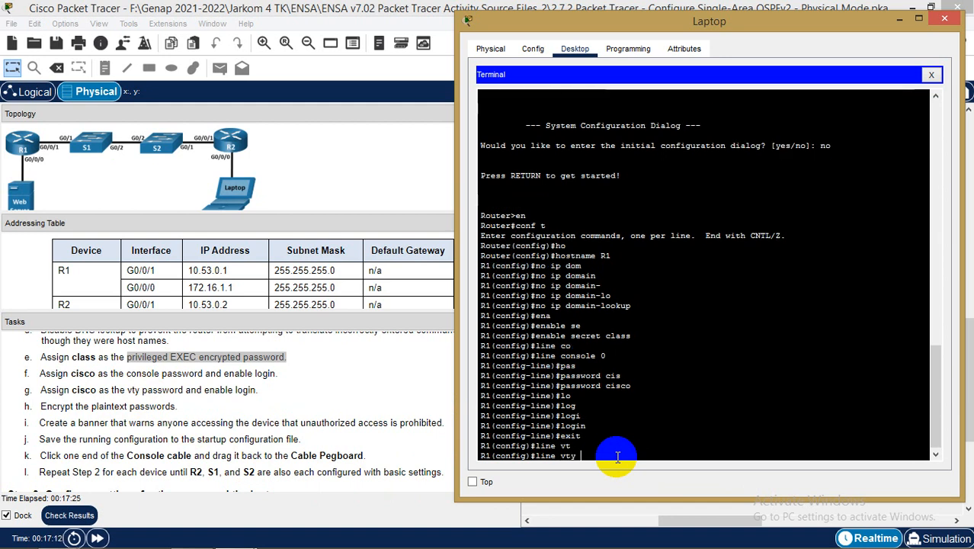
text(0 4)
key(Return)
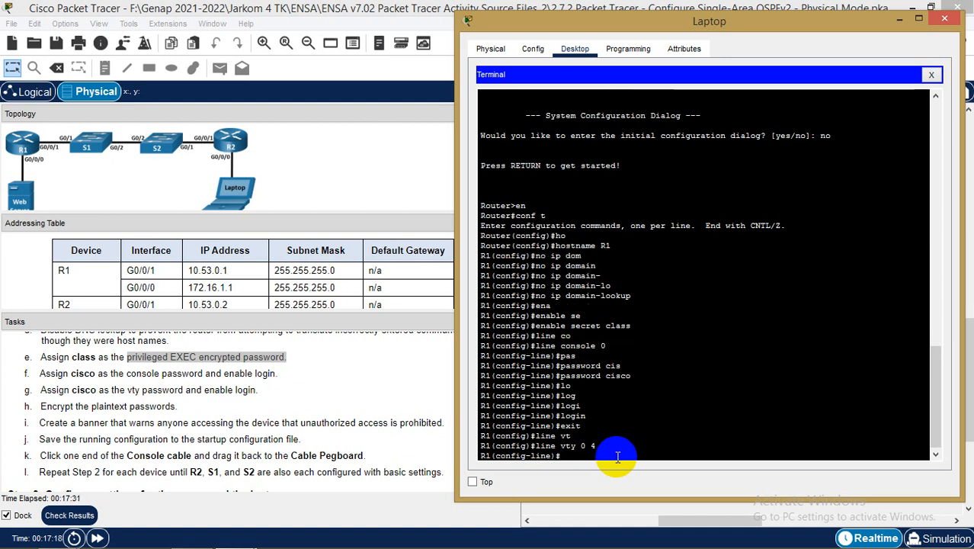
text(pas)
key(Tab)
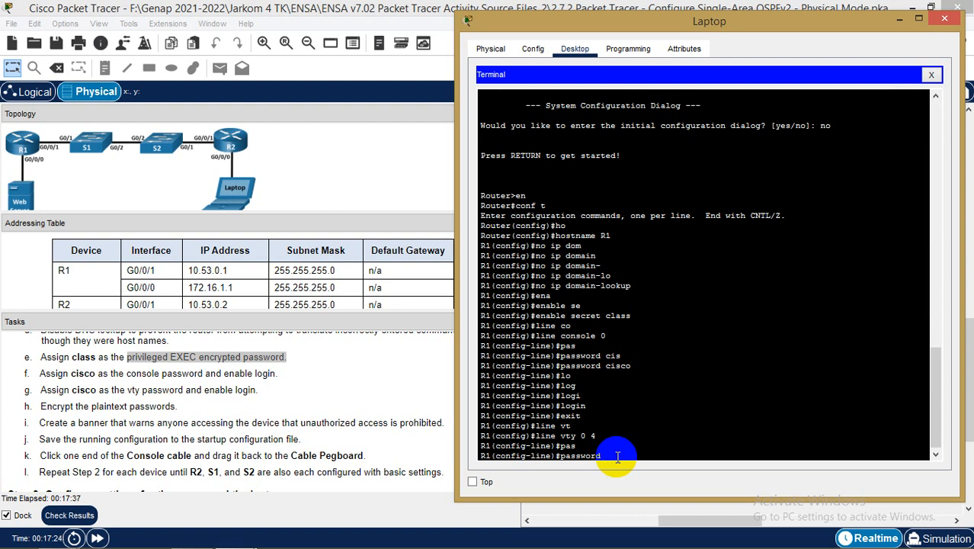
text(cisco)
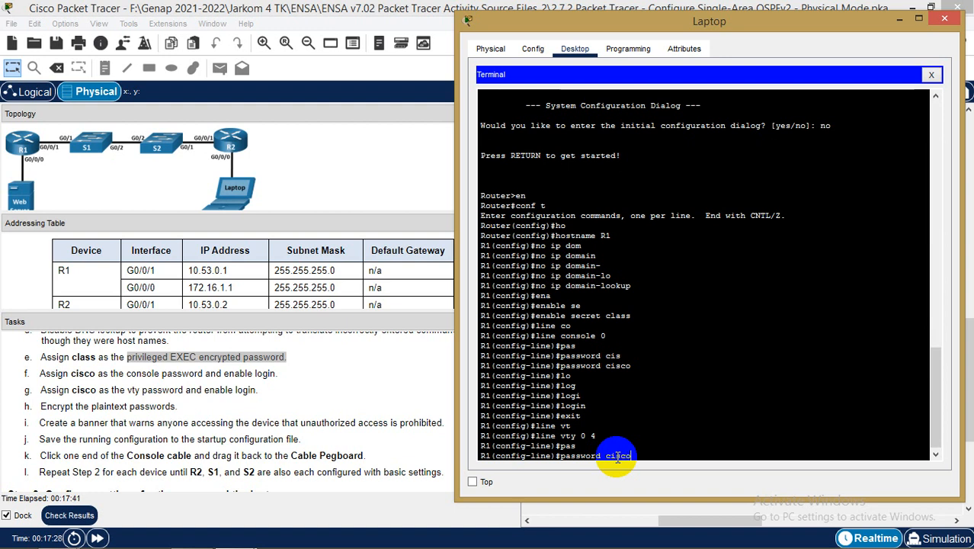
key(Return)
text(login)
key(Return)
text(exit)
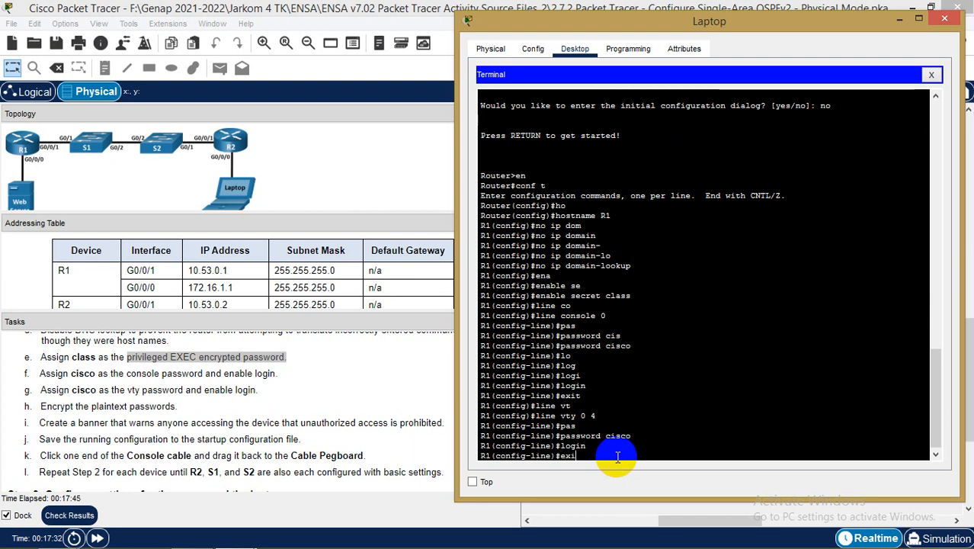
key(Return)
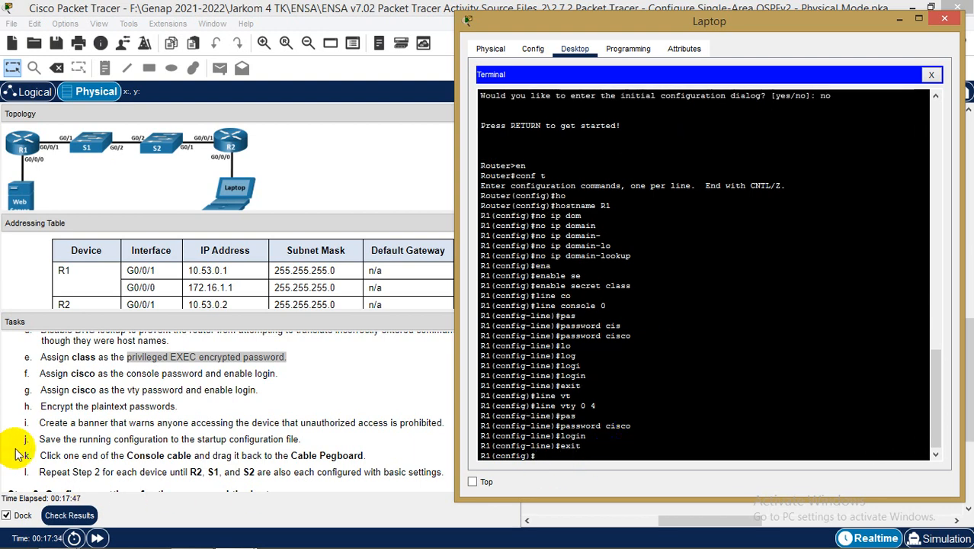
Turn on service password-encryption for R1's plaintext passwords
click(557, 444)
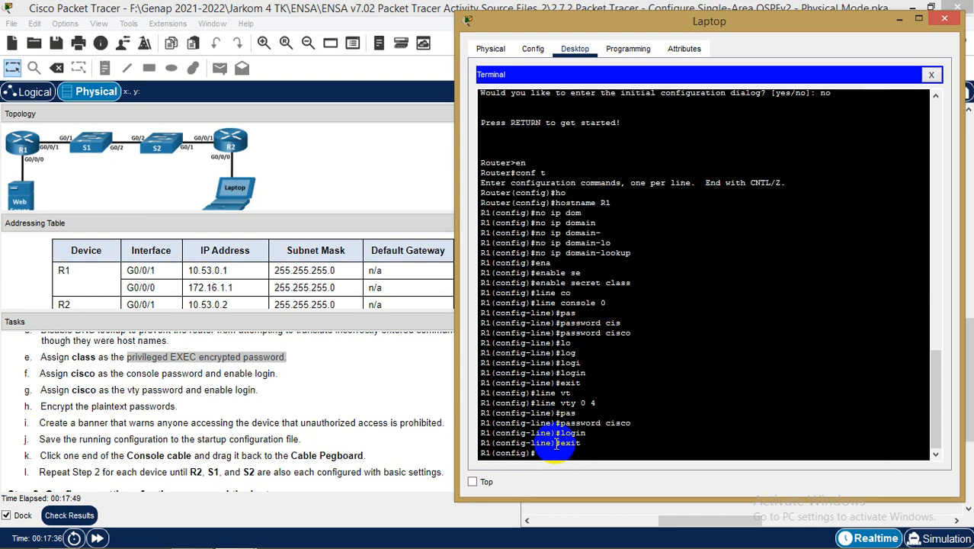
text(ser)
key(Tab)
text(pas)
key(Tab)
key(Return)
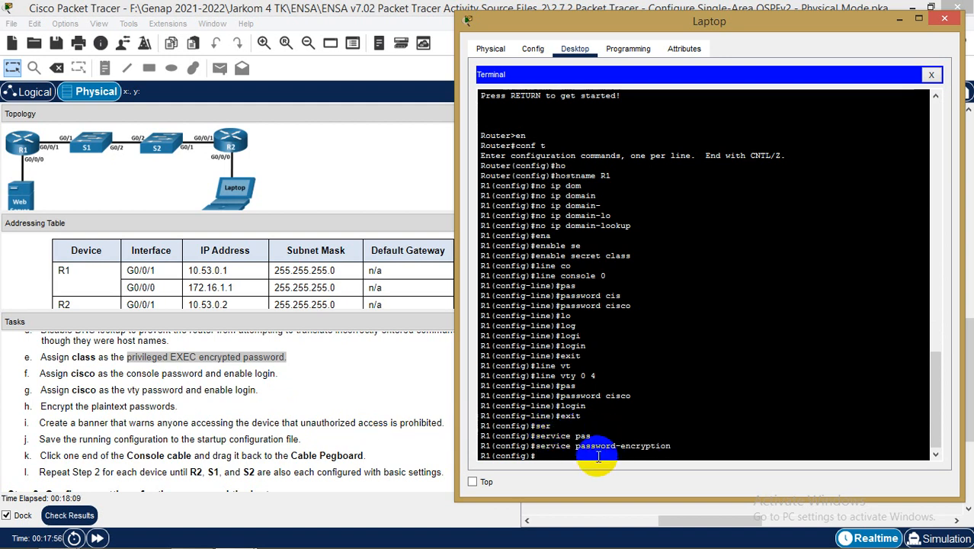
Set the banner motd to 'Area khusus administrator !!!'
text(ban)
key(Tab)
text(me)
key(Tab)
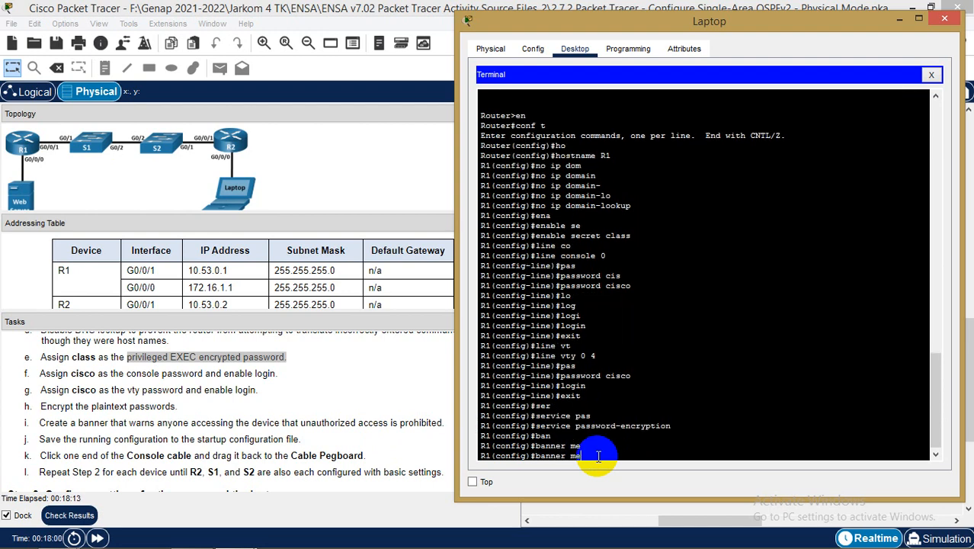
key(BackSpace)
key(Tab)
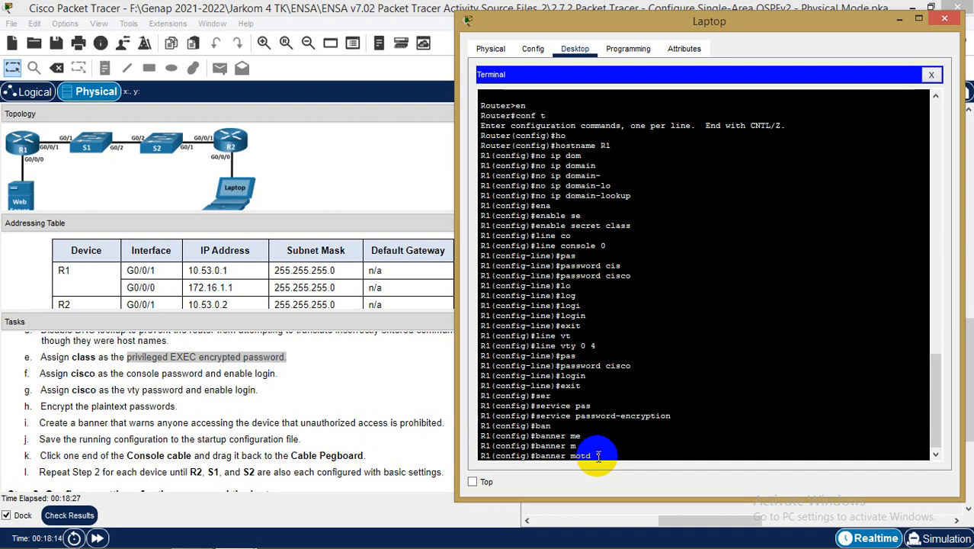
text(Ware)
text( khusus)
text( admini)
text(strator)
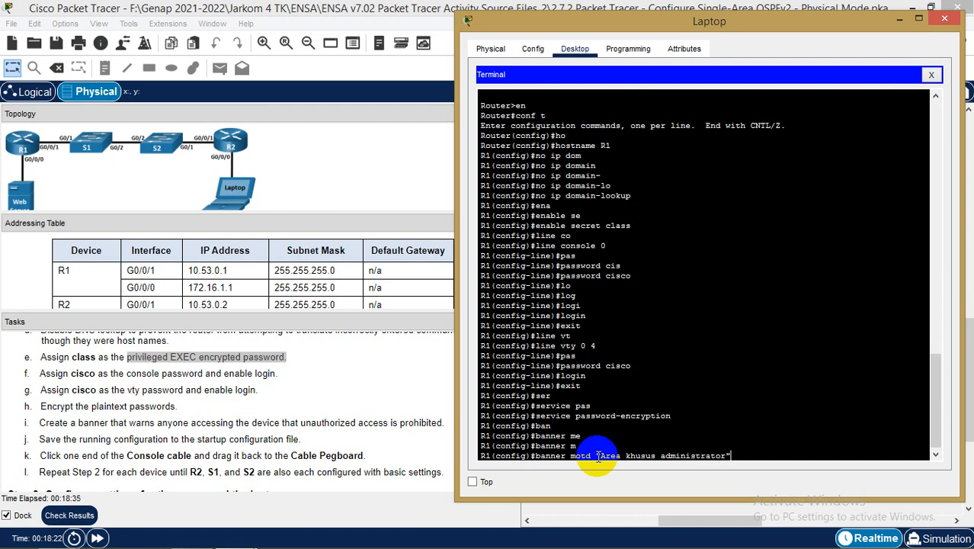
text( !!!)
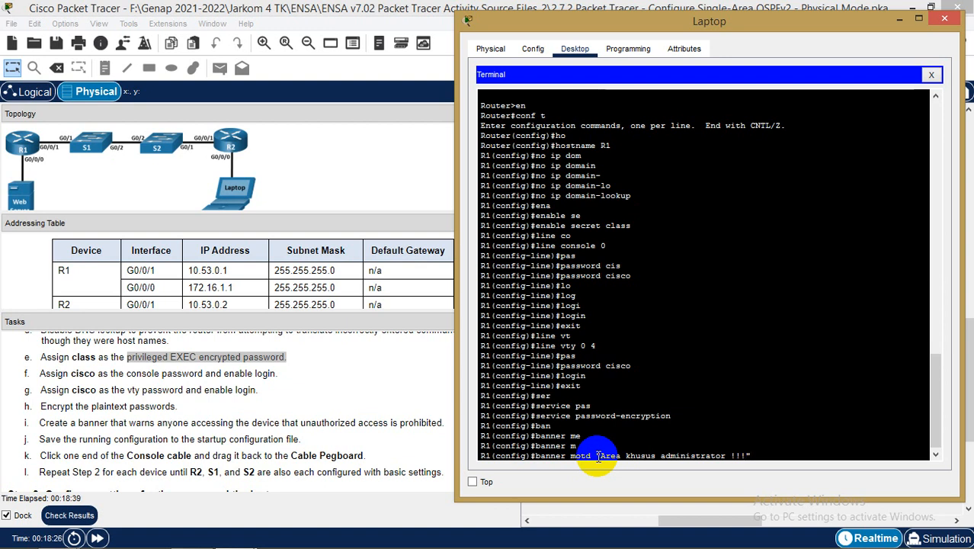
key(Return)
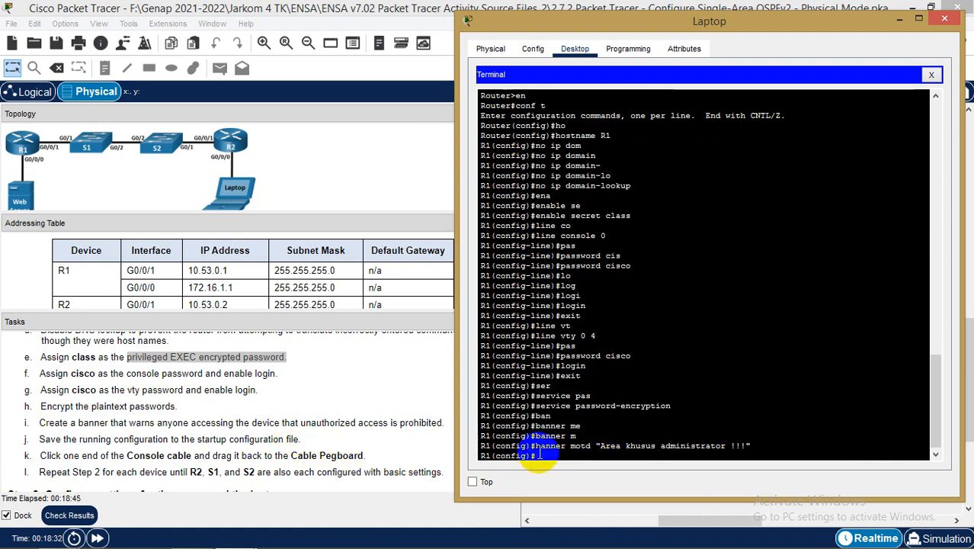
Exit configuration mode and save R1's running-config to startup-config with copy running-config startup-config
text(exit)
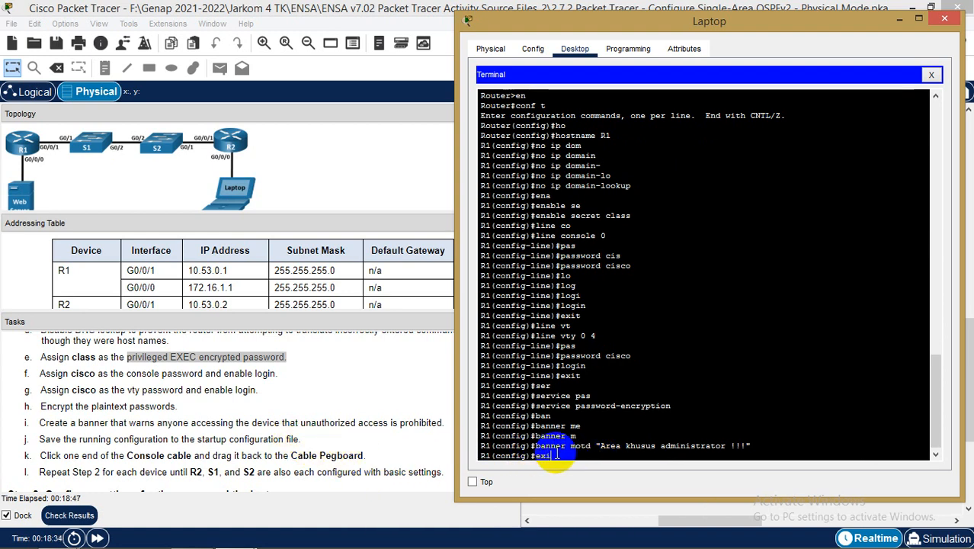
key(Return)
key(Return)
text(co)
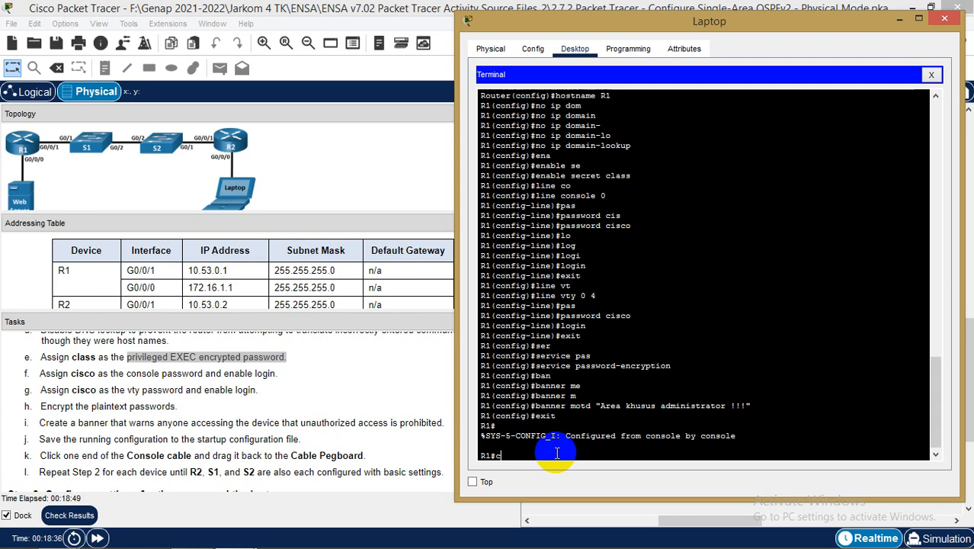
key(Tab)
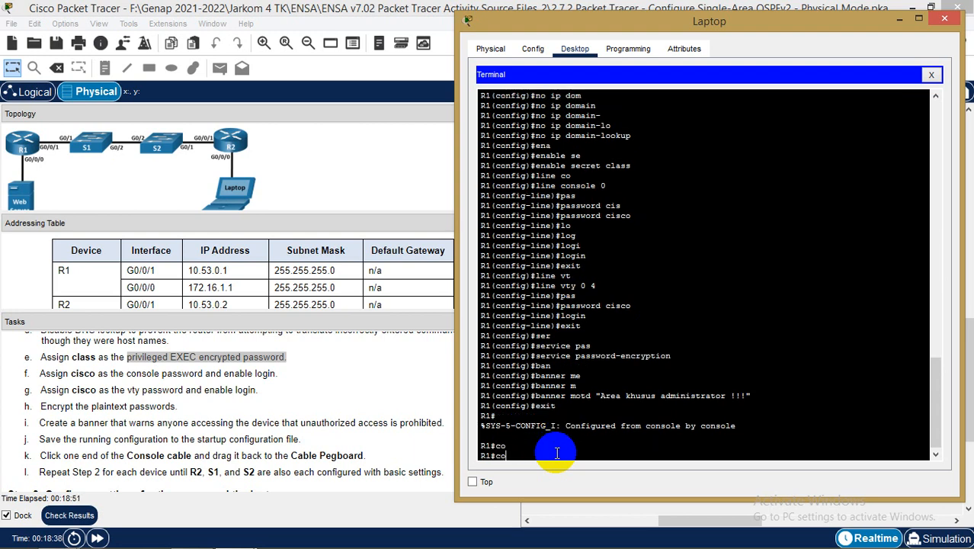
text(p)
key(Tab)
text(r)
key(Tab)
text(s)
key(Tab)
text(t)
key(Tab)
key(Return)
key(Return)
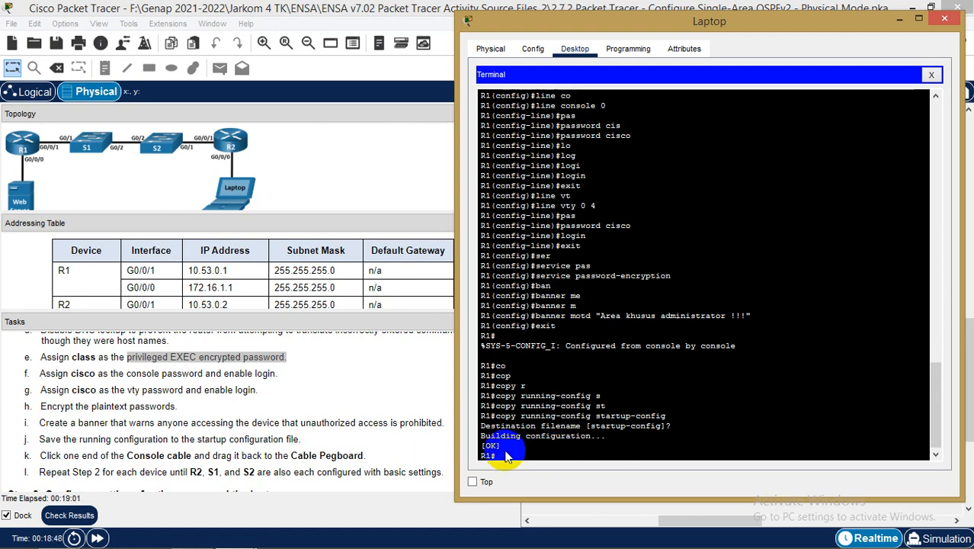
Close the laptop console and bring routers R1 and R2 into view in the wiring closet rack
click(945, 23)
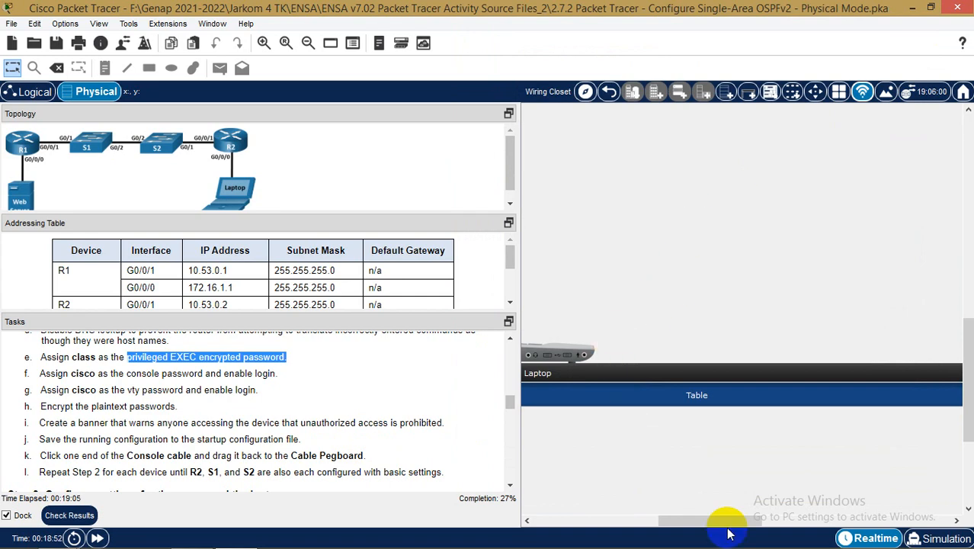
drag(736, 522, 625, 525)
click(683, 274)
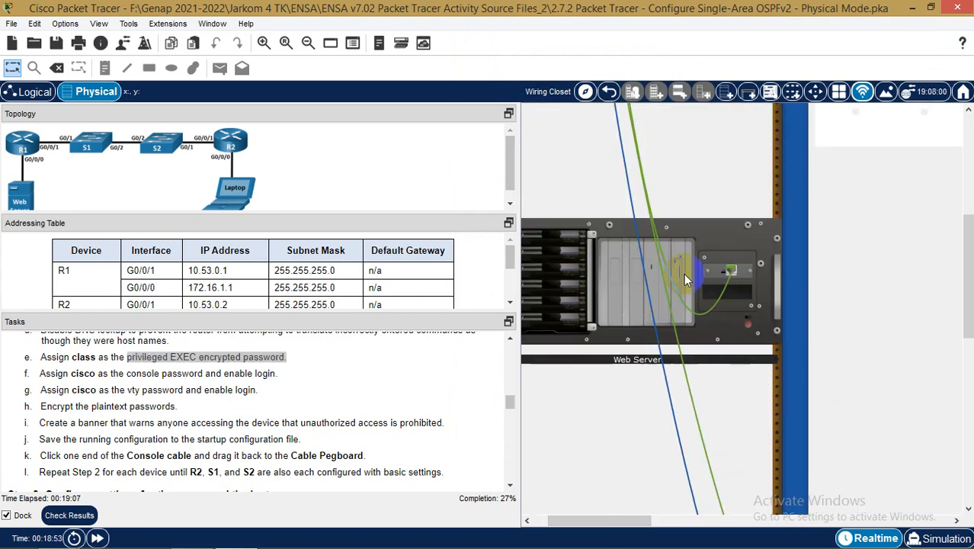
click(591, 243)
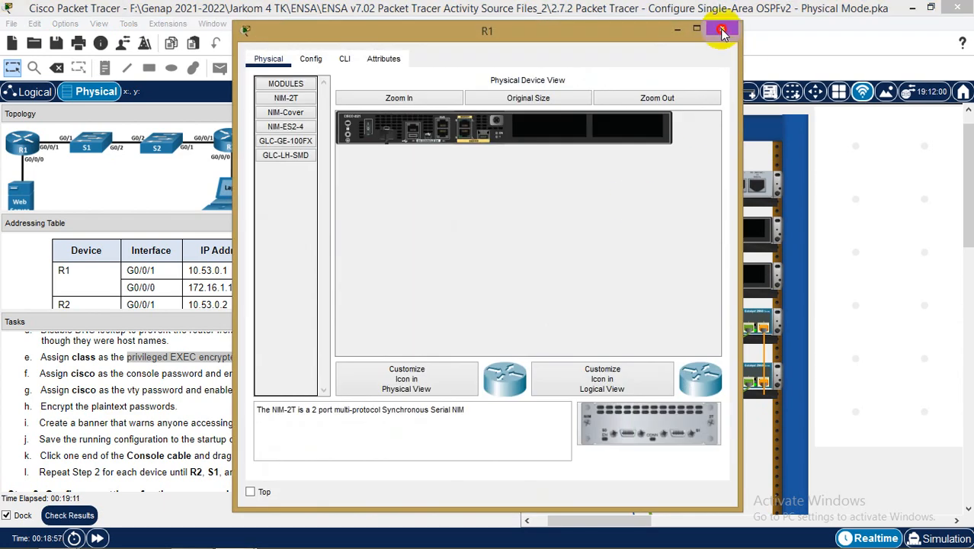
click(722, 28)
click(585, 279)
scroll(584, 278, up, 2)
Move the laptop's console cable from R1's console port to R2's, then open the laptop desktop
click(671, 337)
drag(671, 343, 672, 413)
scroll(760, 355, down, 10)
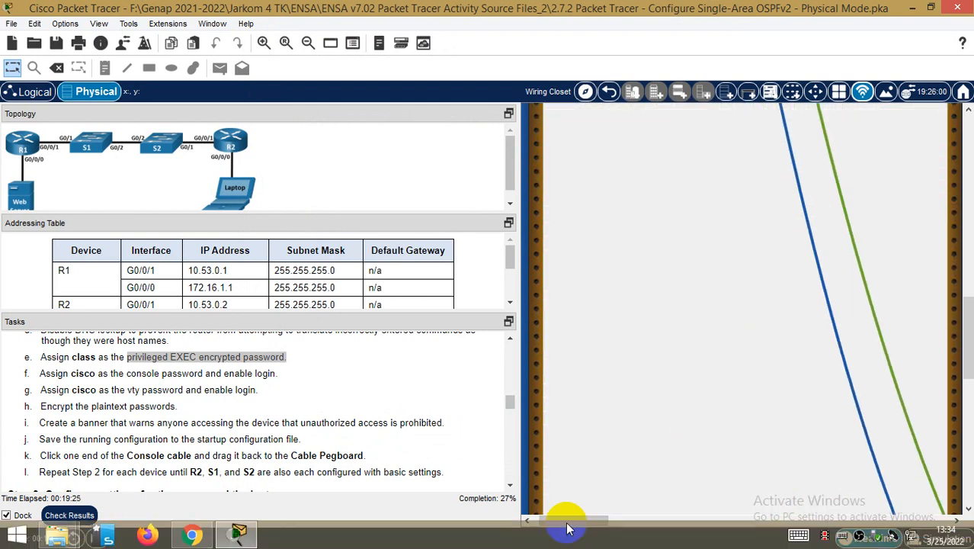
drag(583, 522, 675, 520)
scroll(677, 472, down, 3)
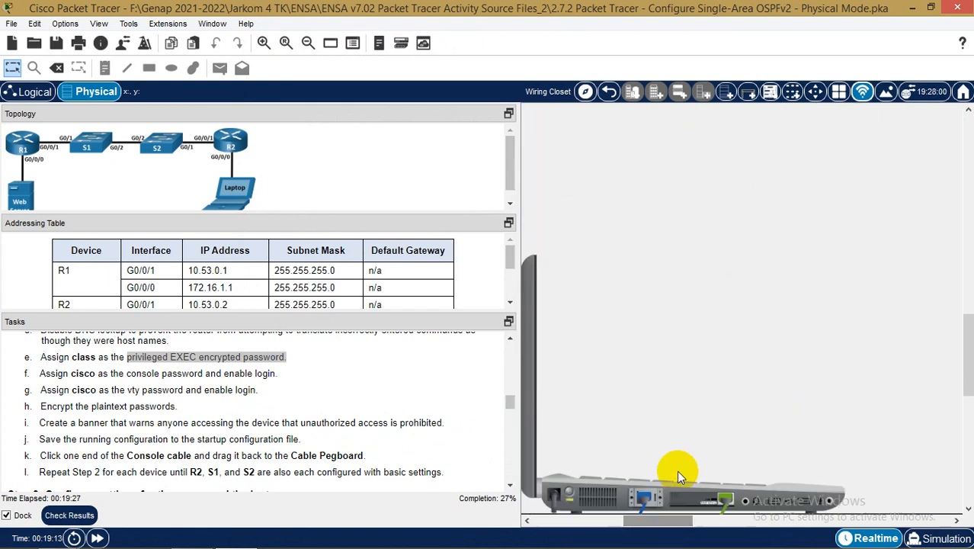
click(671, 452)
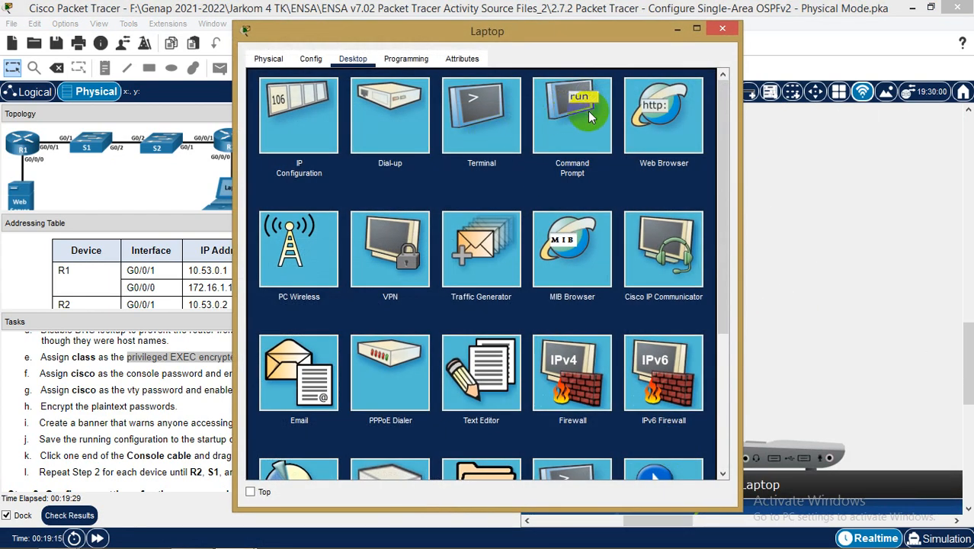
Start a laptop terminal session with default settings and decline the initial configuration dialog
click(504, 109)
click(684, 218)
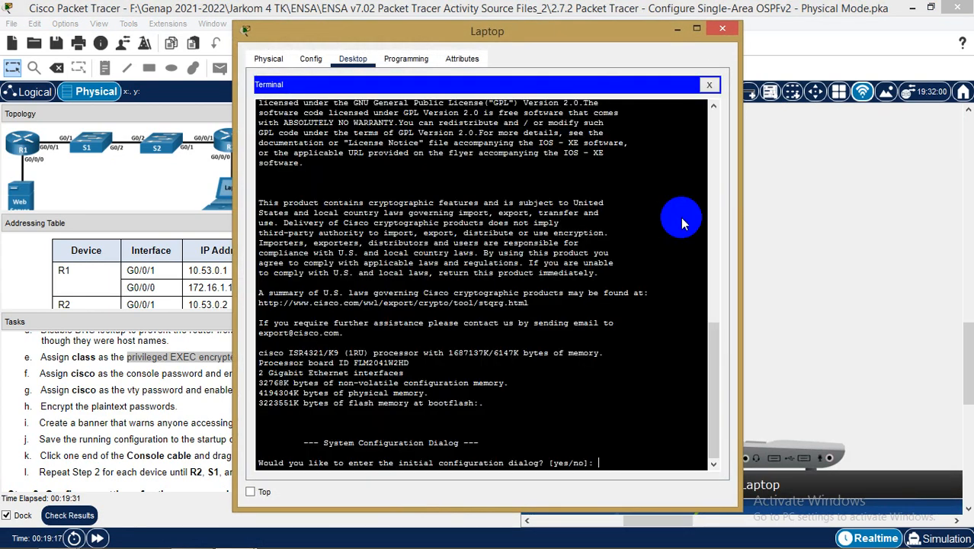
drag(560, 36, 676, 30)
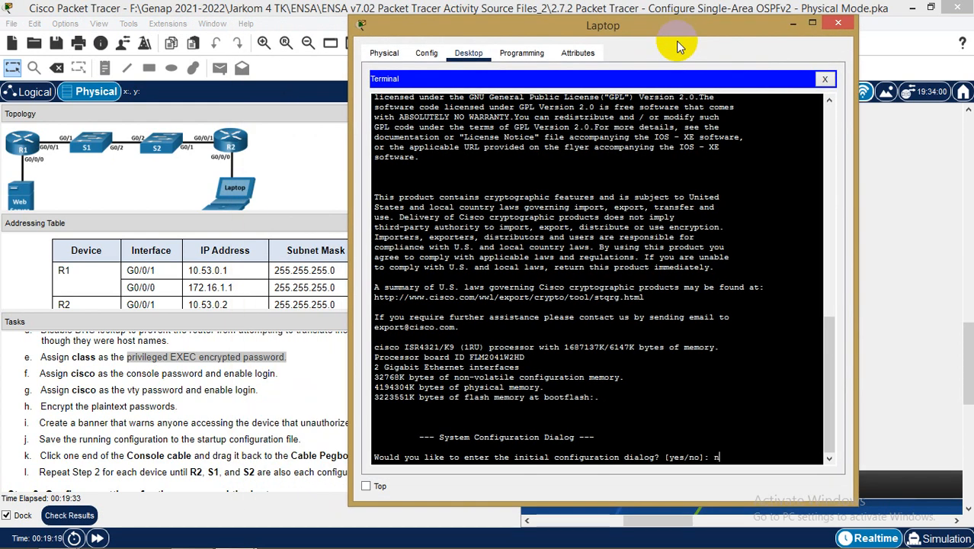
text(no)
key(Return)
Enter privileged and global configuration mode, then set the router hostname to R2
key(Return)
text(en)
key(Return)
text(sonf t)
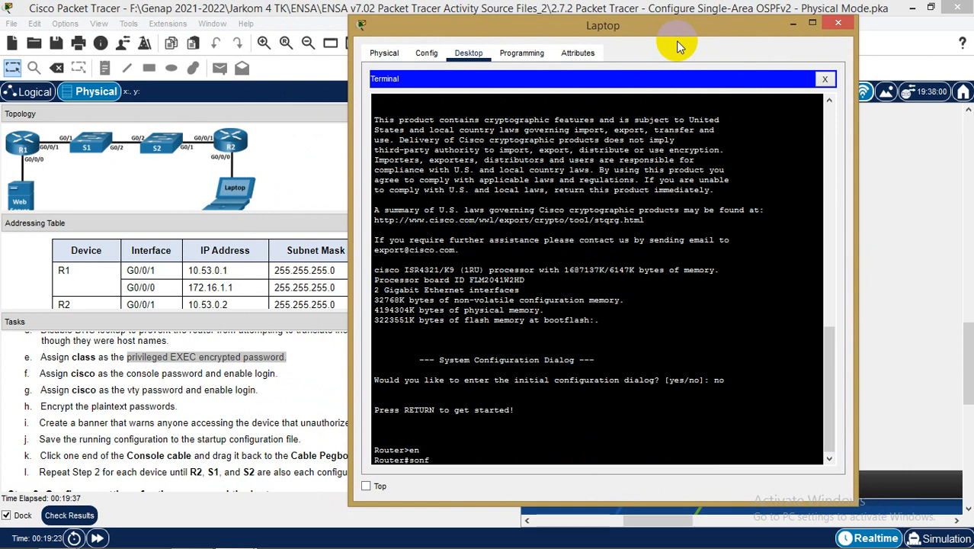
key(Return)
key(Up)
key(BackSpace)
key(BackSpace)
key(BackSpace)
key(BackSpace)
key(BackSpace)
key(BackSpace)
text(conf t)
key(Return)
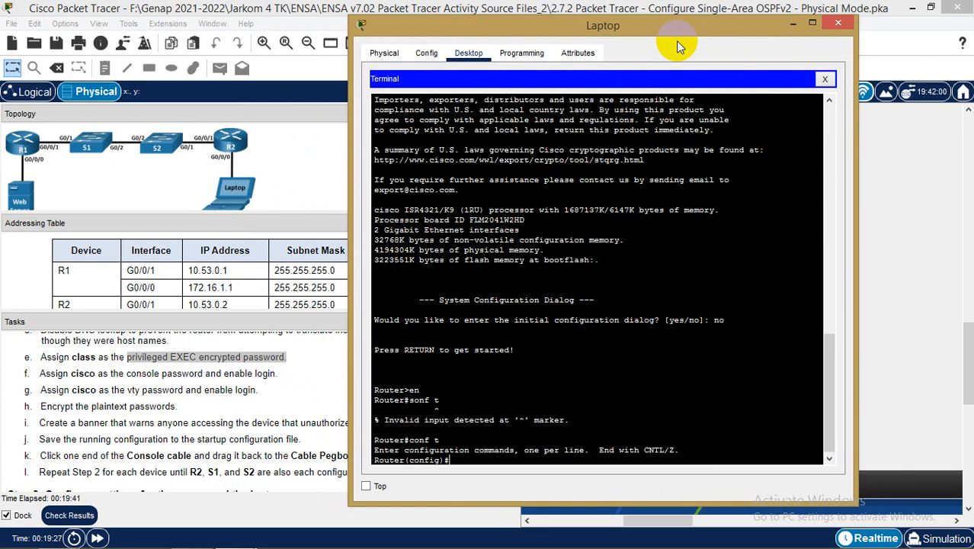
text(ho)
key(Tab)
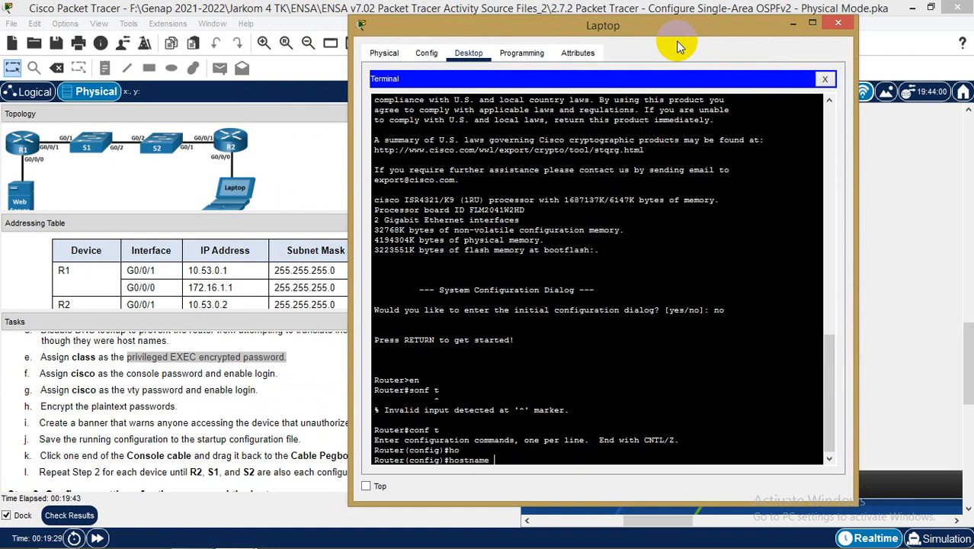
text(R2)
key(Return)
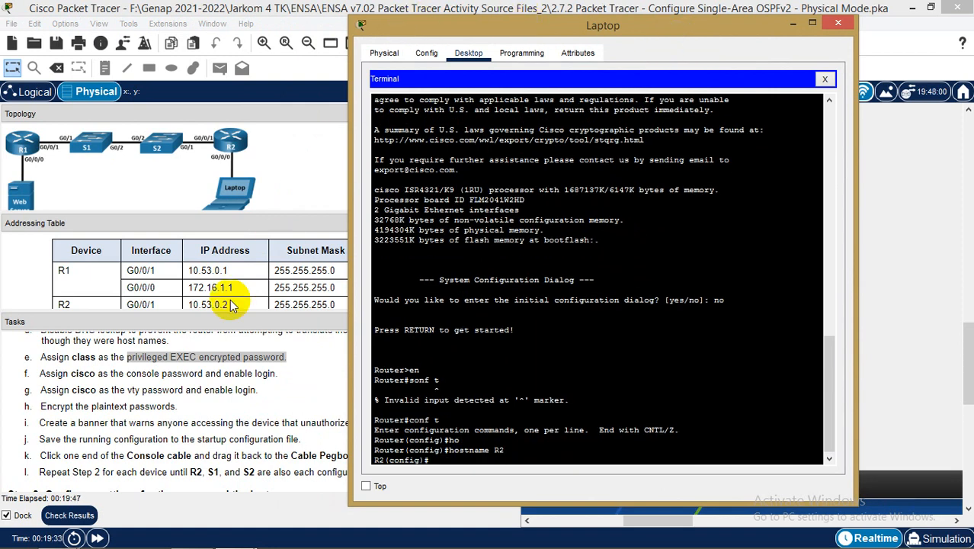
Disable DNS lookup on R2 with no ip domain-lookup
click(206, 419)
scroll(206, 418, up, 3)
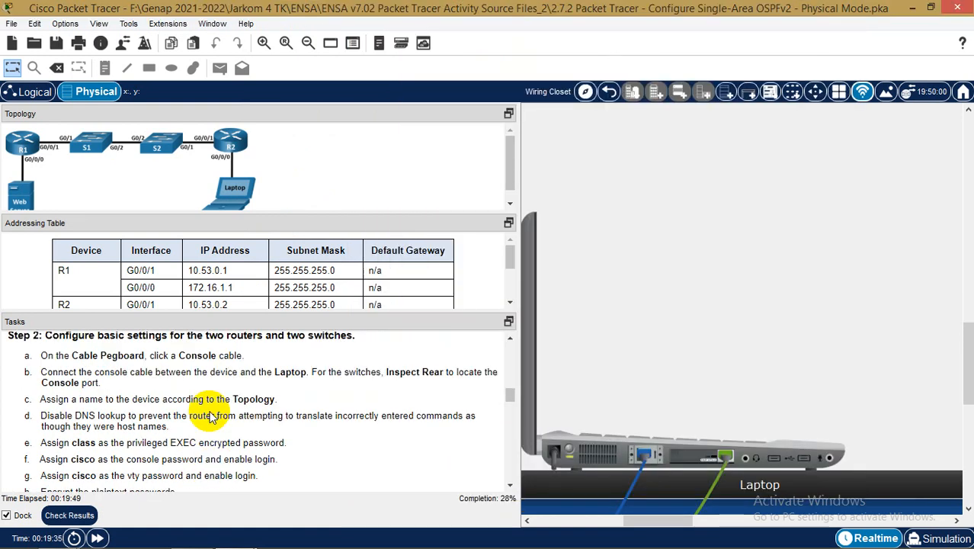
mouse_move(892, 536)
mouse_move(236, 533)
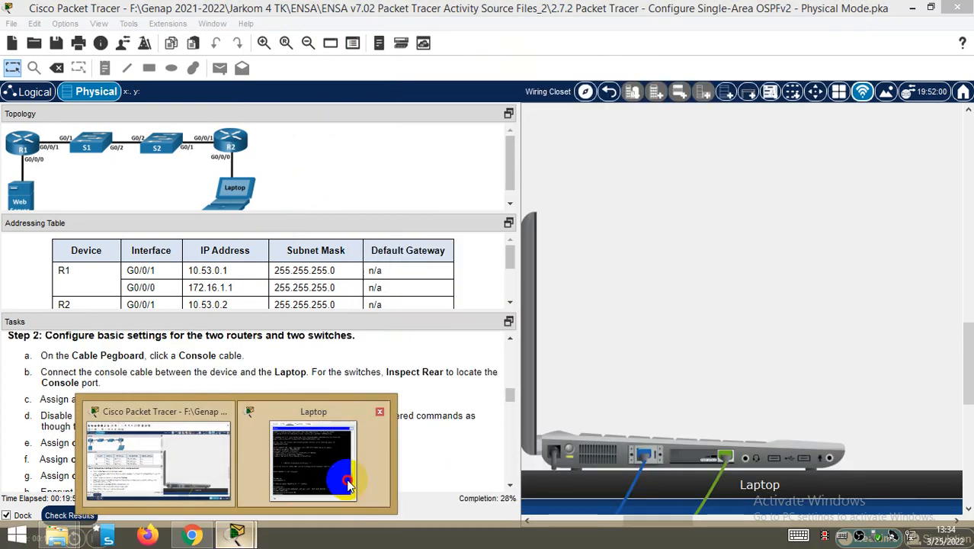
click(327, 466)
text(no i)
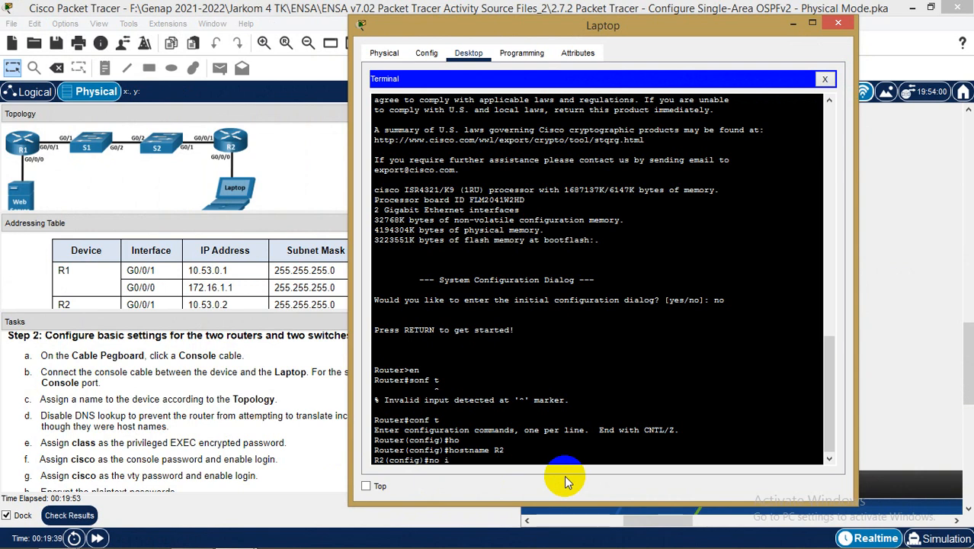
text(p dom)
key(Tab)
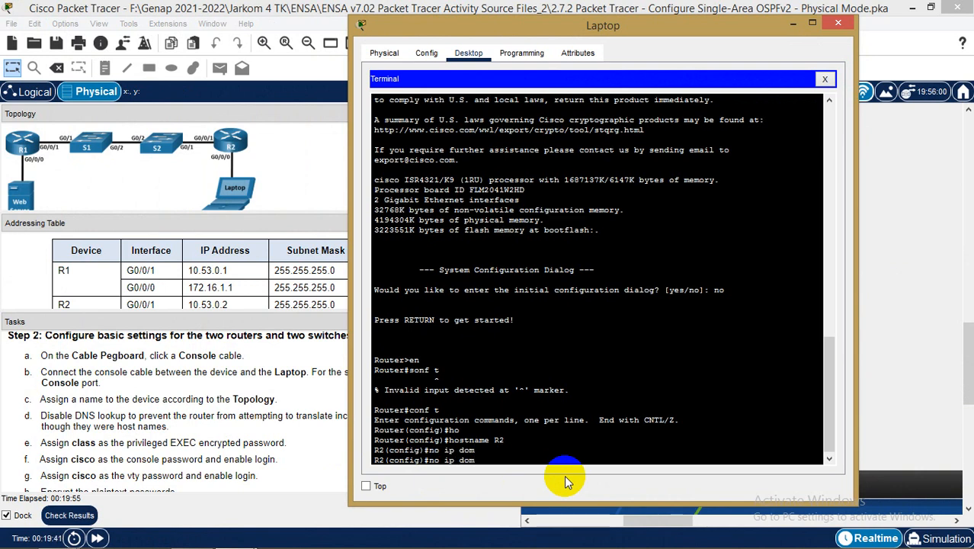
text(ain)
key(Tab)
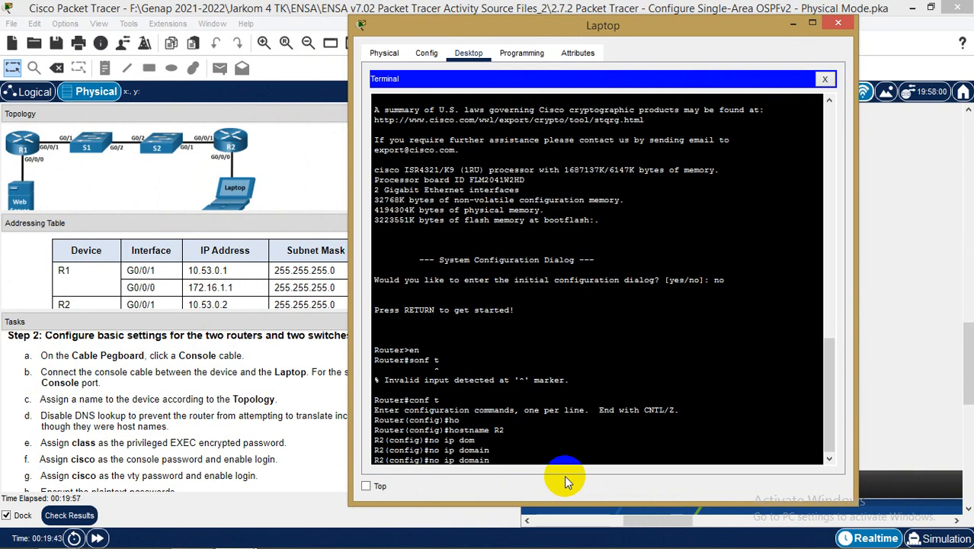
text(-)
key(Tab)
text(lo)
key(Tab)
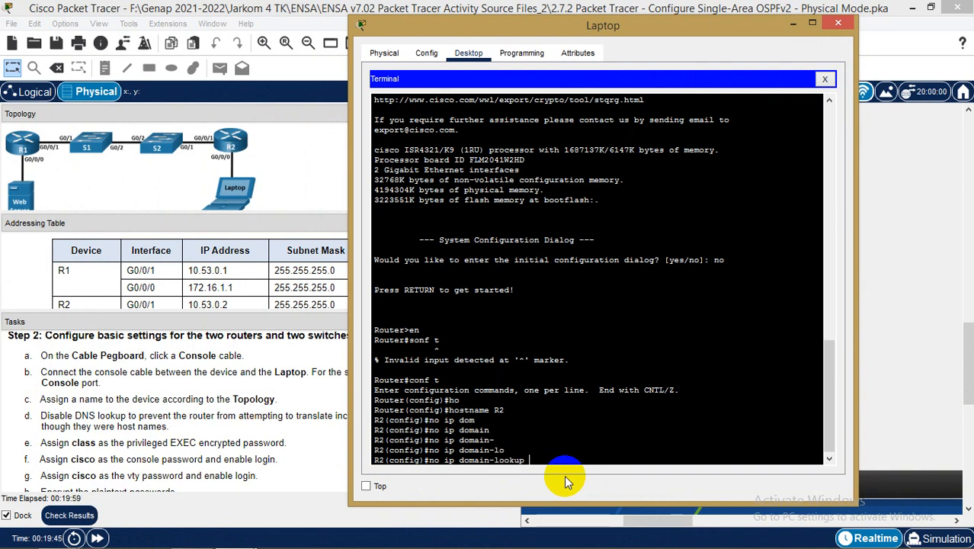
key(Return)
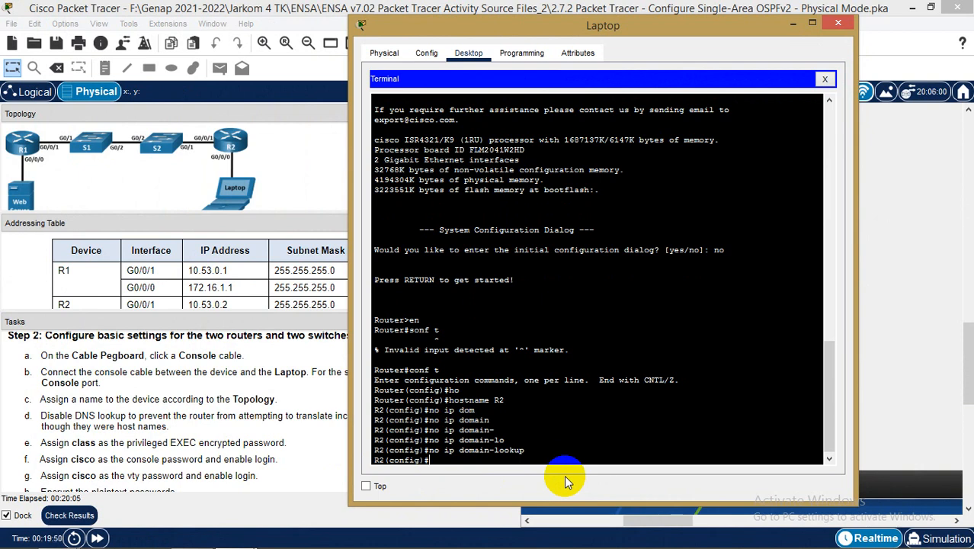
Set R2's enable secret to class
text(ena)
key(Tab)
text(se)
key(Tab)
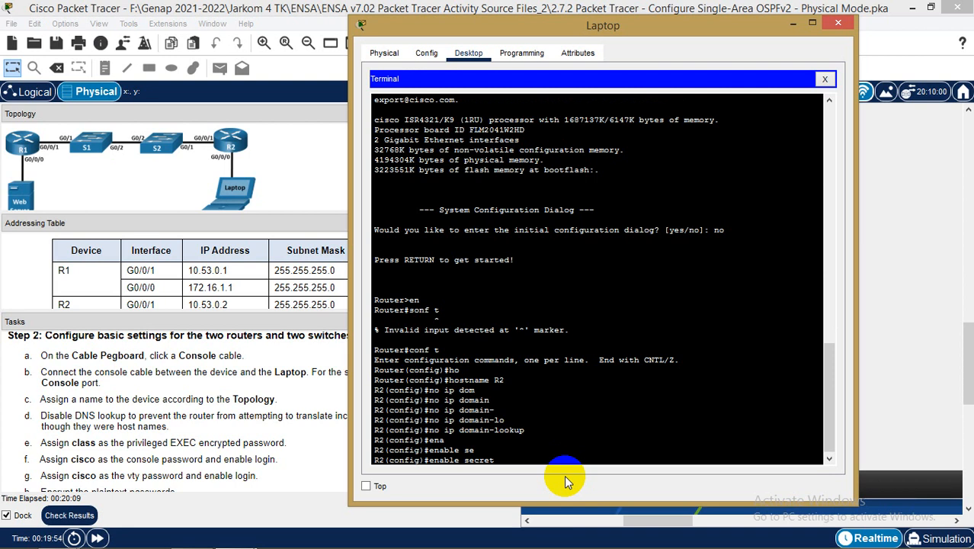
text(class)
key(Return)
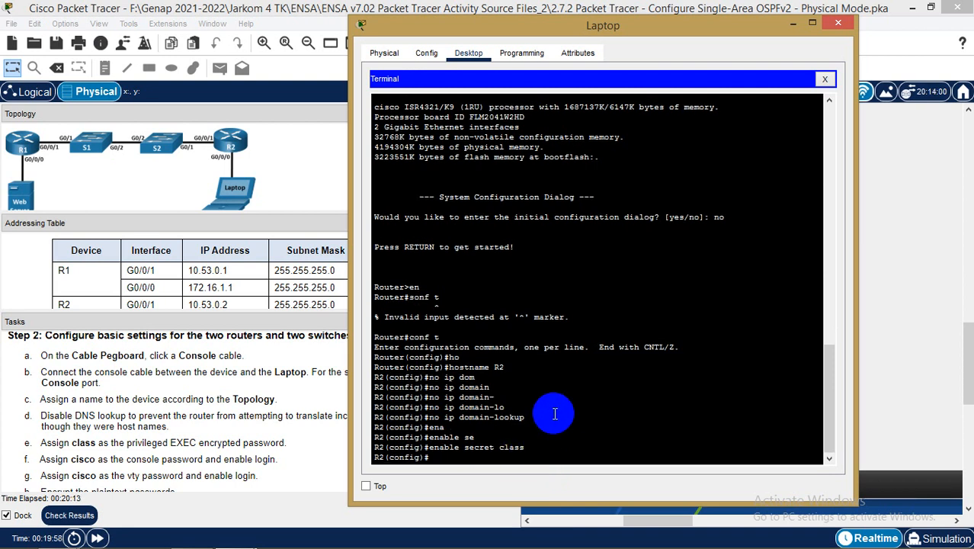
Set a console line password on R2 and require login
text(line cons)
key(Tab)
key(Return)
text(pas)
key(Tab)
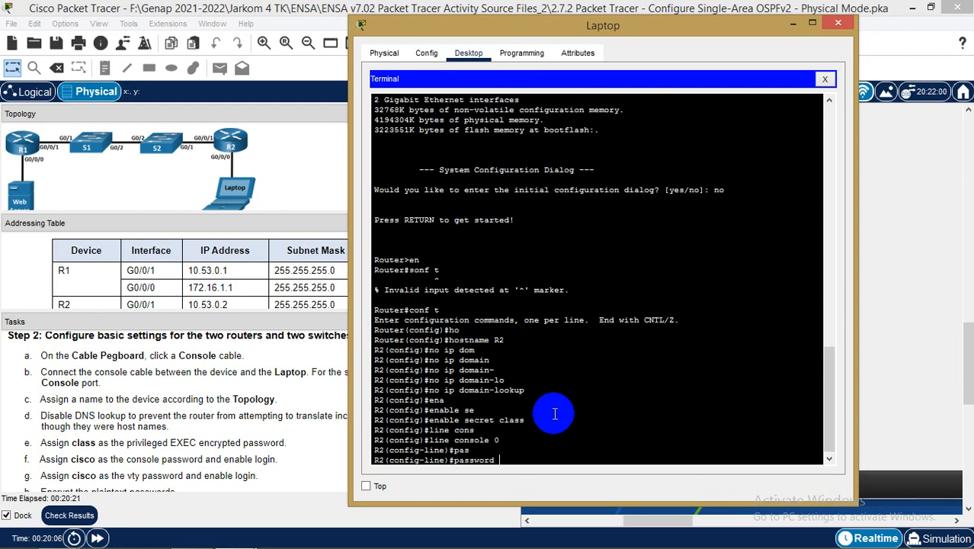
key(Return)
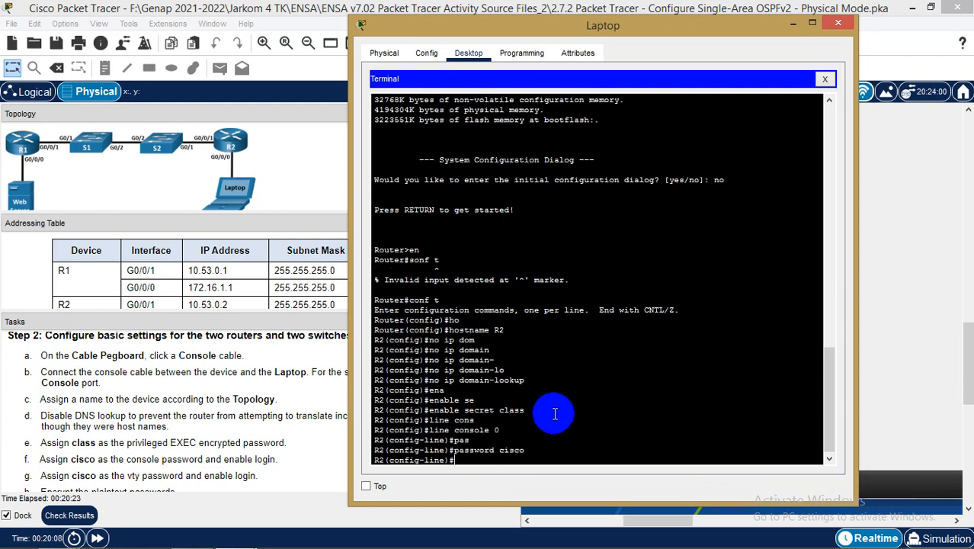
text(login)
key(Return)
text(exi)
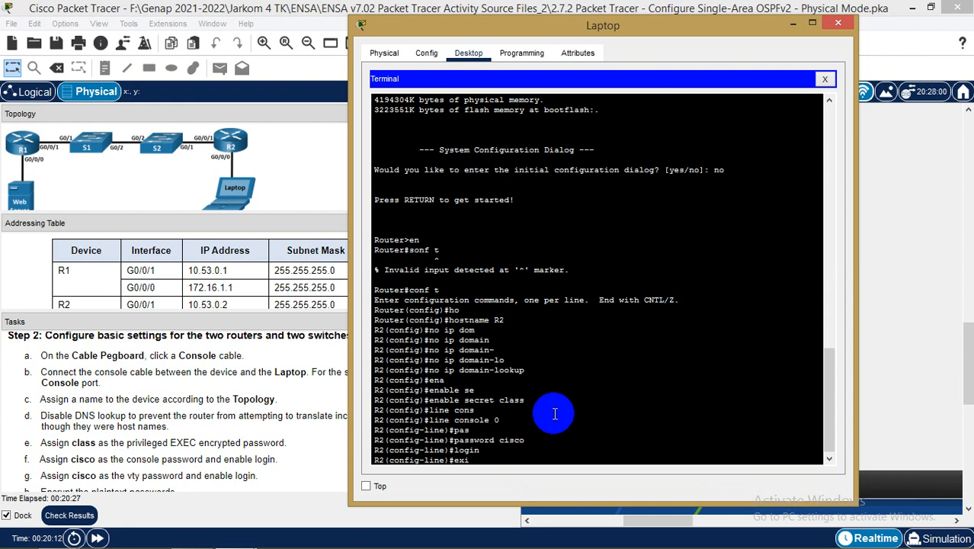
text(t)
key(Return)
text(line)
key(Tab)
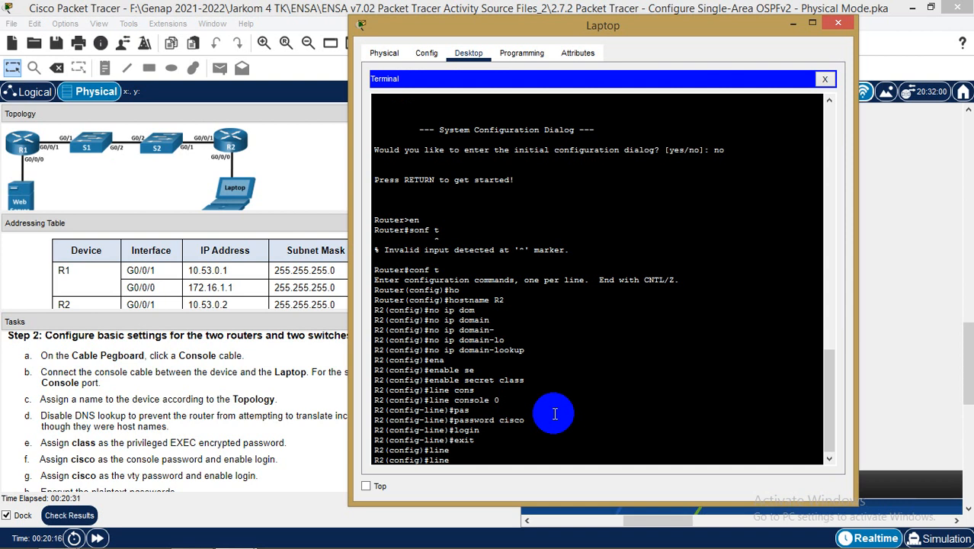
text(v)
key(Tab)
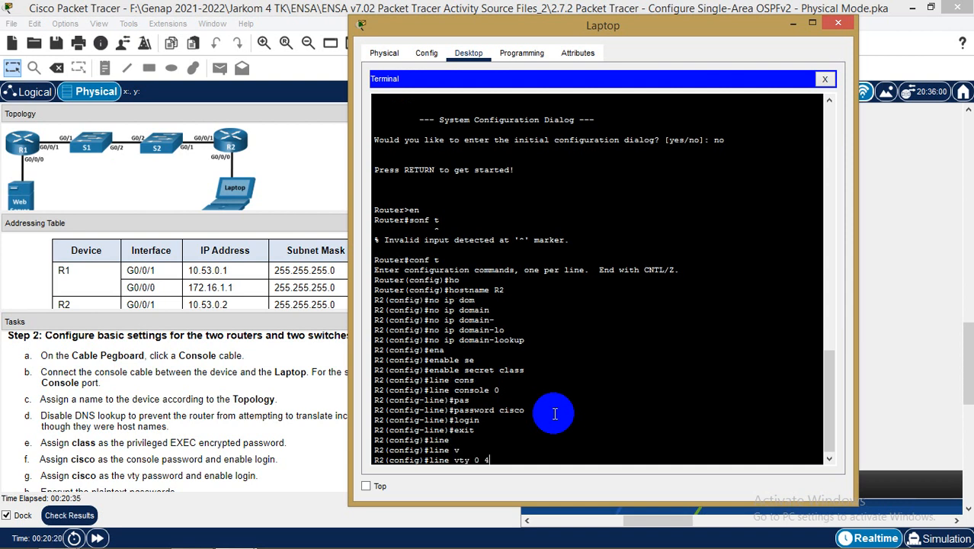
key(Return)
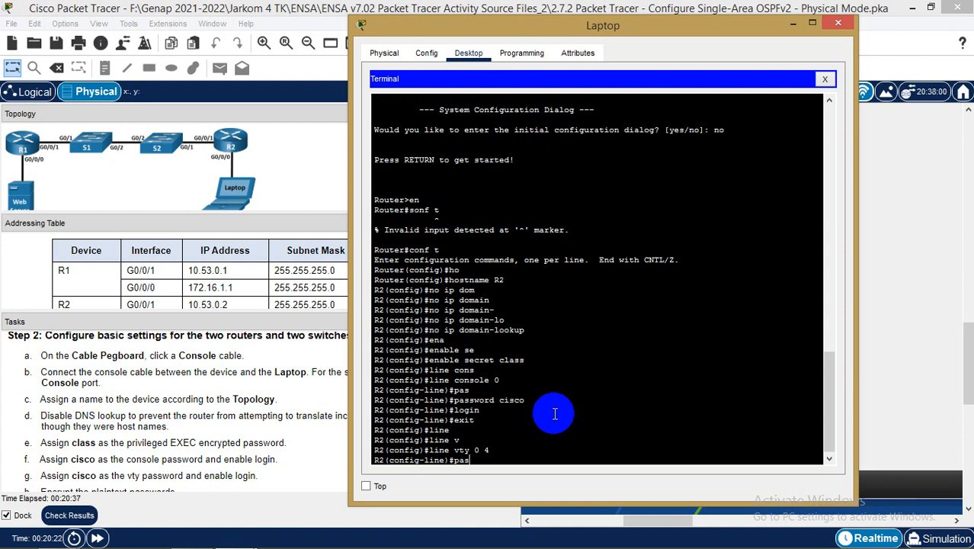
text(pas)
key(Tab)
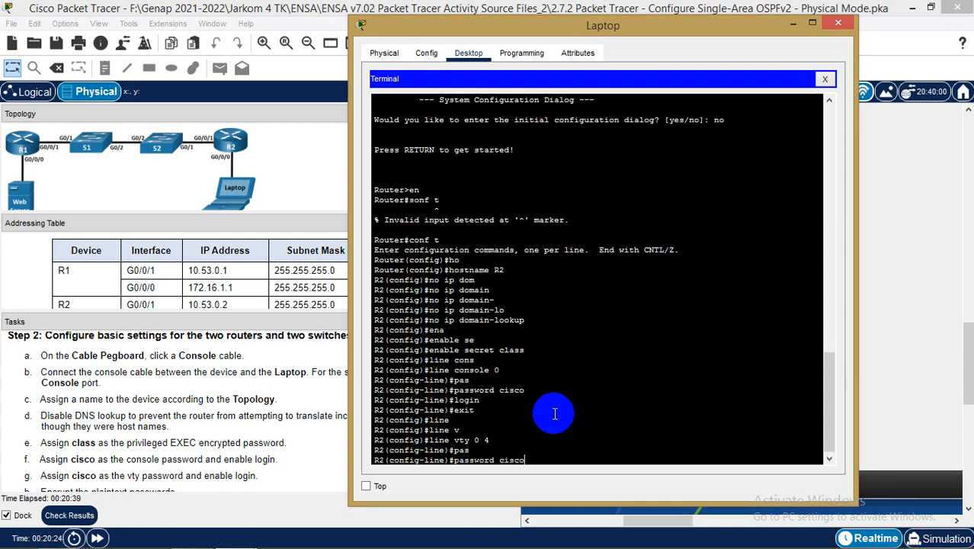
key(Return)
text(login)
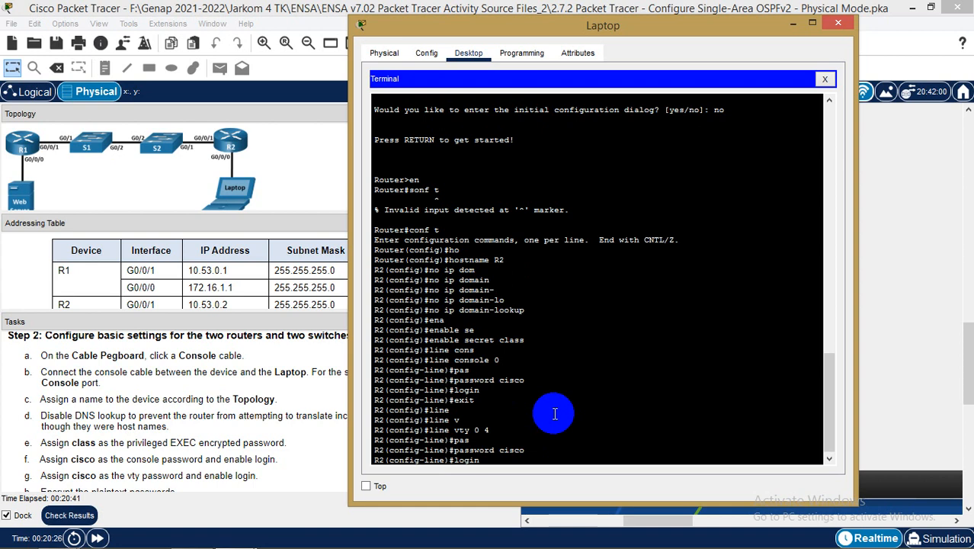
key(Return)
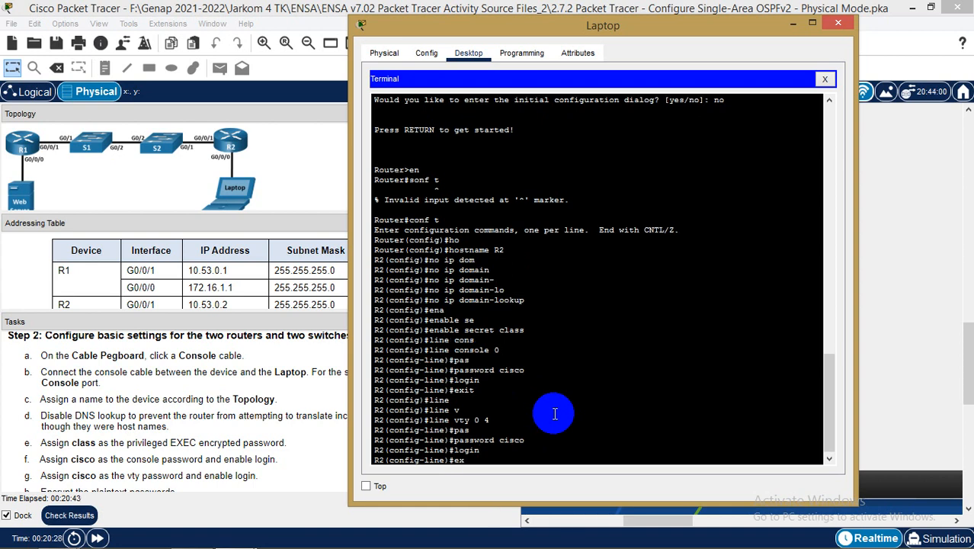
key(Return)
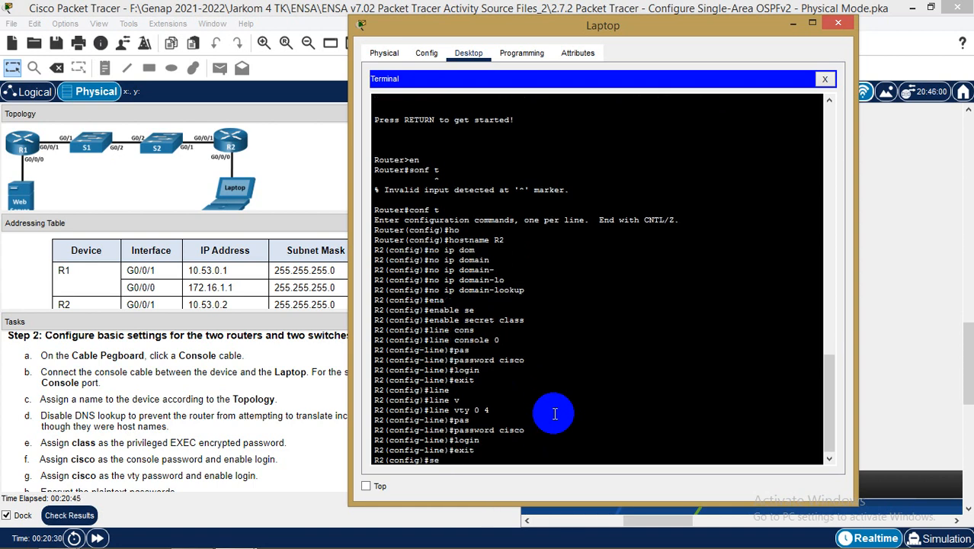
Enable service password-encryption on R2
text(ser)
key(Tab)
text(pa)
key(Tab)
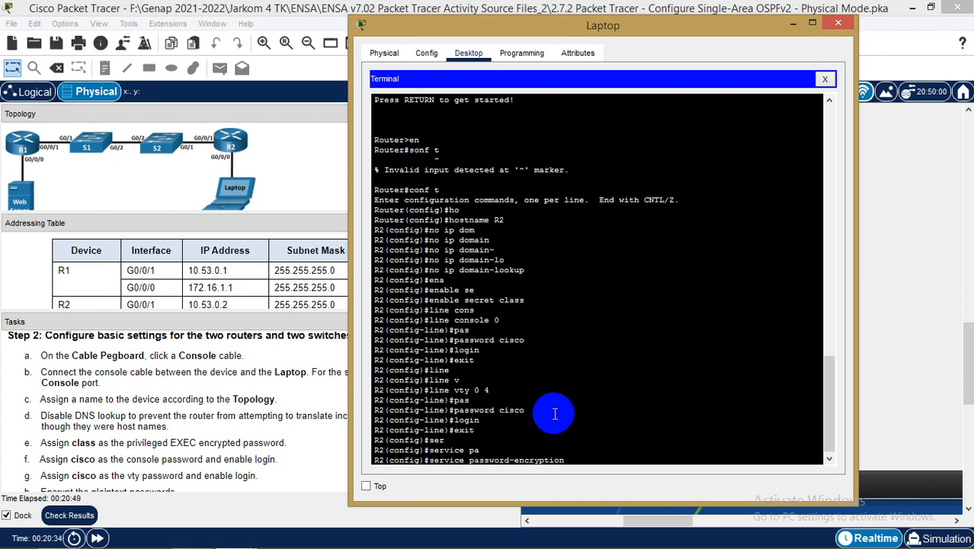
key(Return)
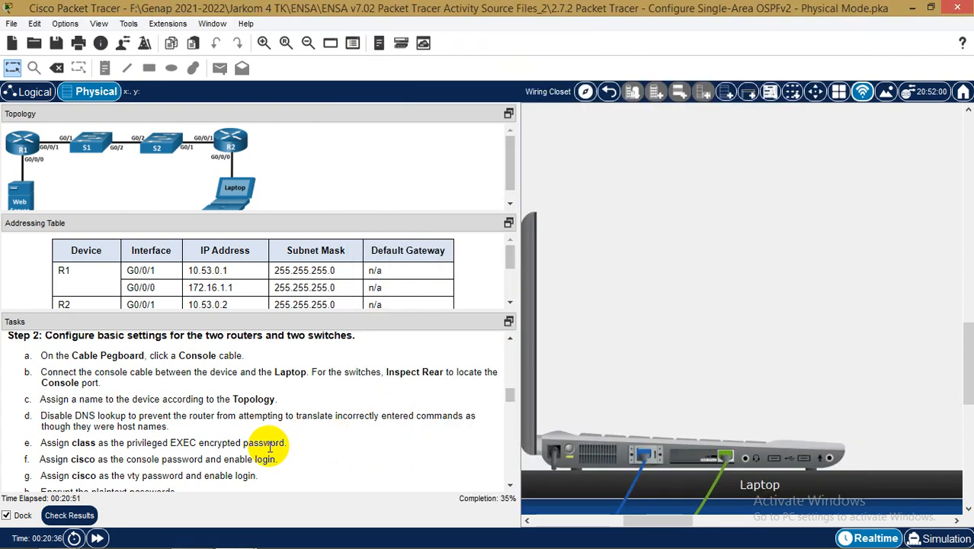
Check the remaining tasks, then leave global configuration mode on R2
click(279, 442)
scroll(271, 450, down, 3)
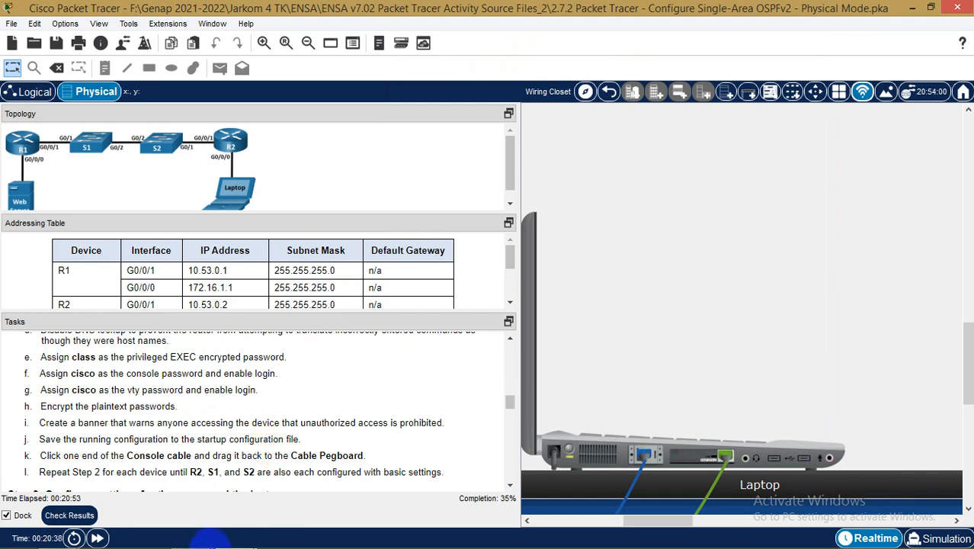
mouse_move(236, 533)
click(315, 488)
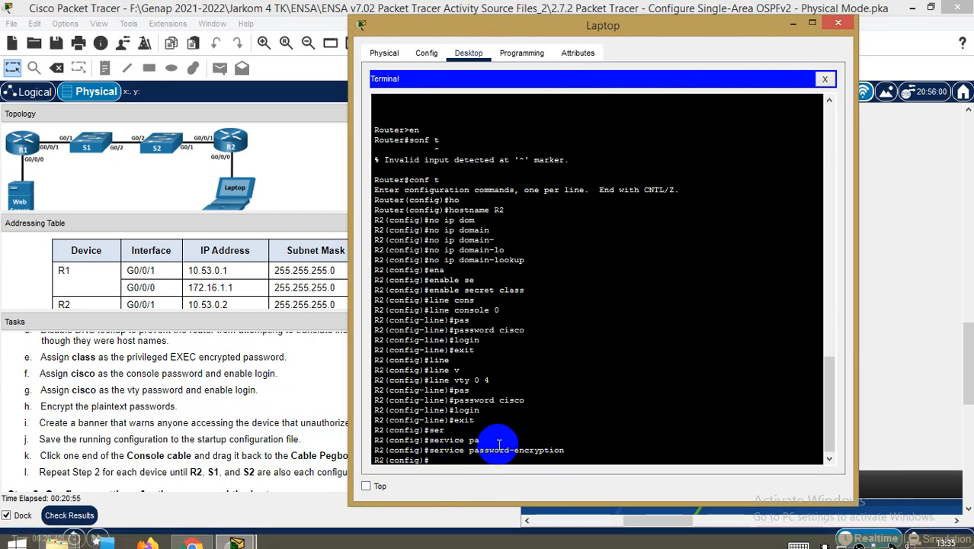
text(it)
key(Return)
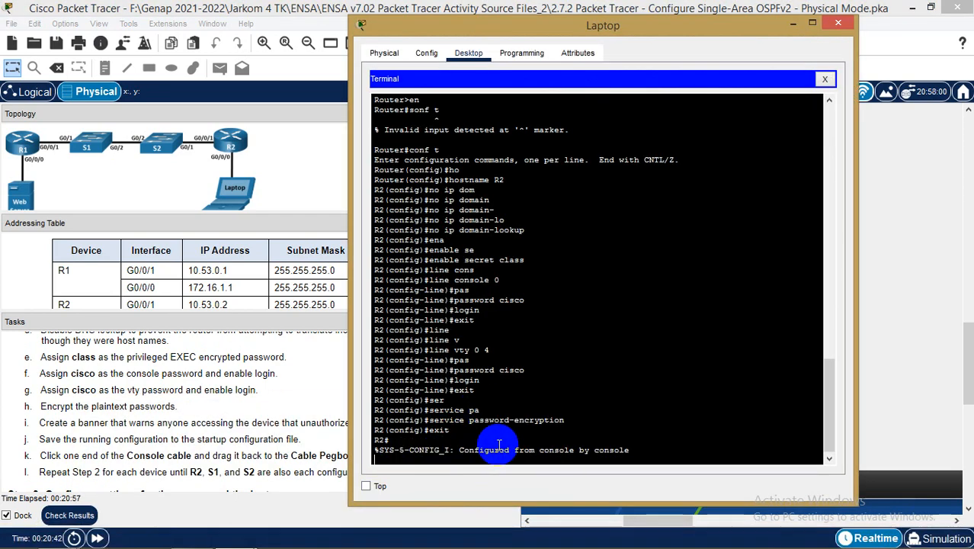
key(Return)
Save R2's running-config to startup-config, accepting the default filename
text(co)
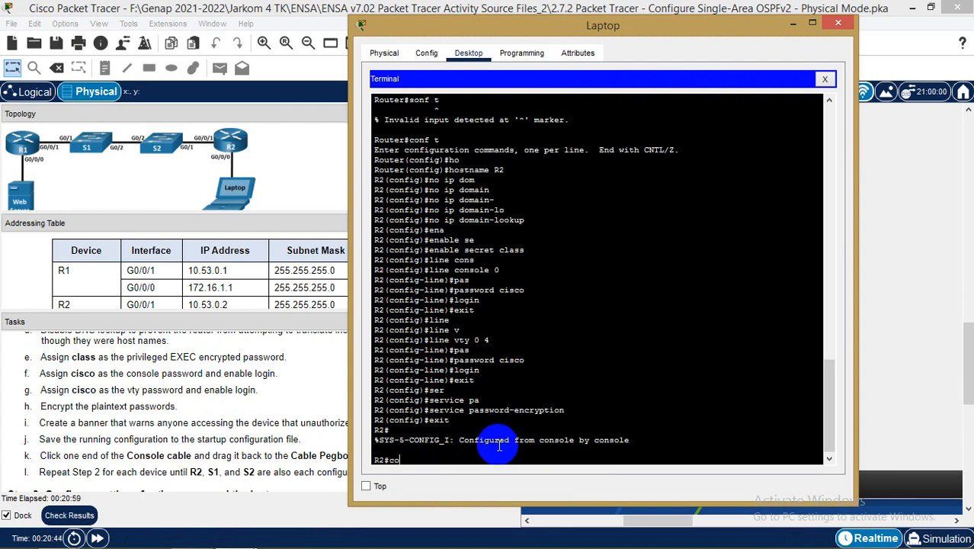
text(p)
key(Tab)
text(ru)
key(Tab)
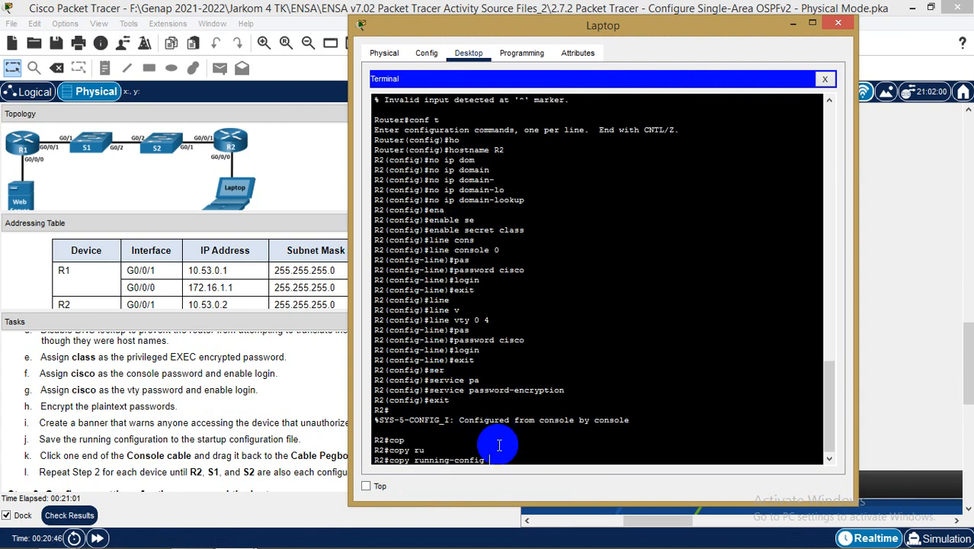
text(s)
key(Tab)
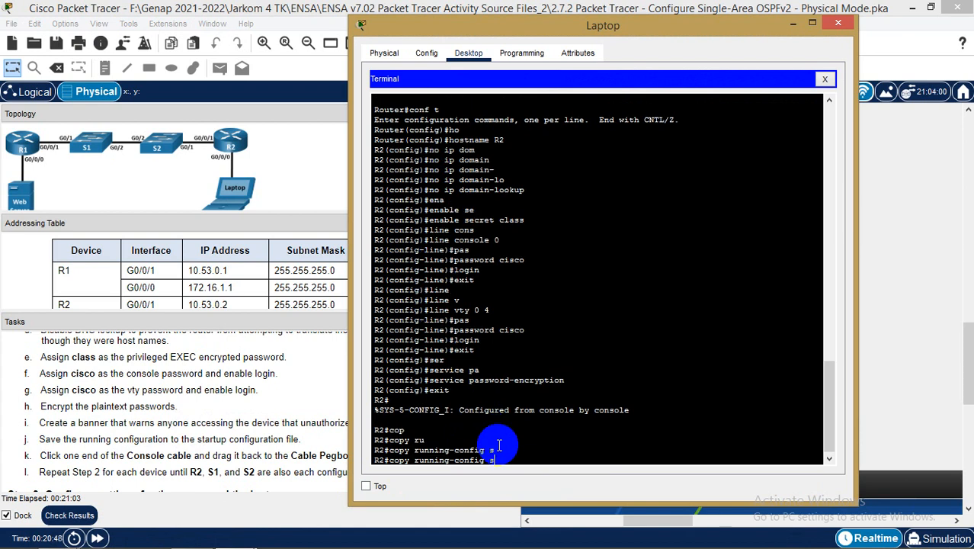
text(t)
key(Tab)
key(Return)
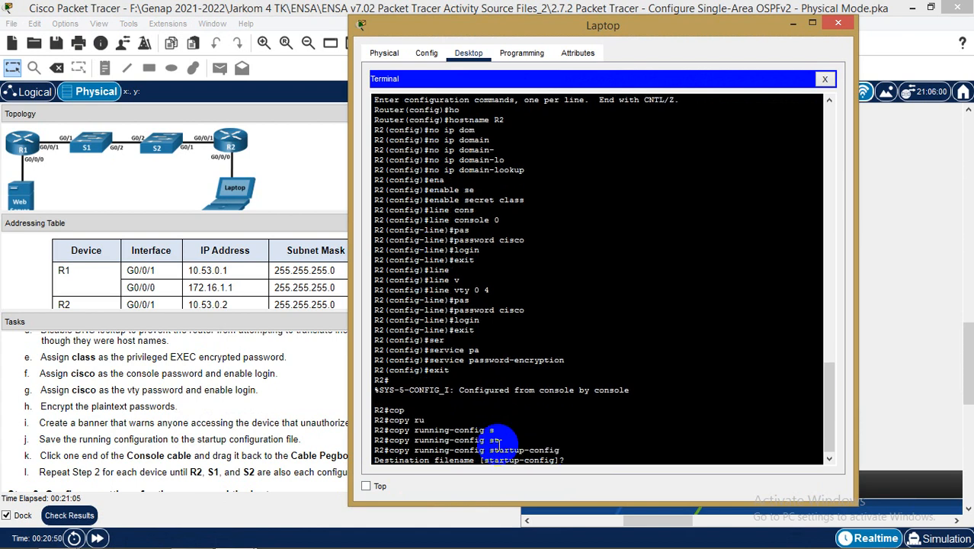
key(Return)
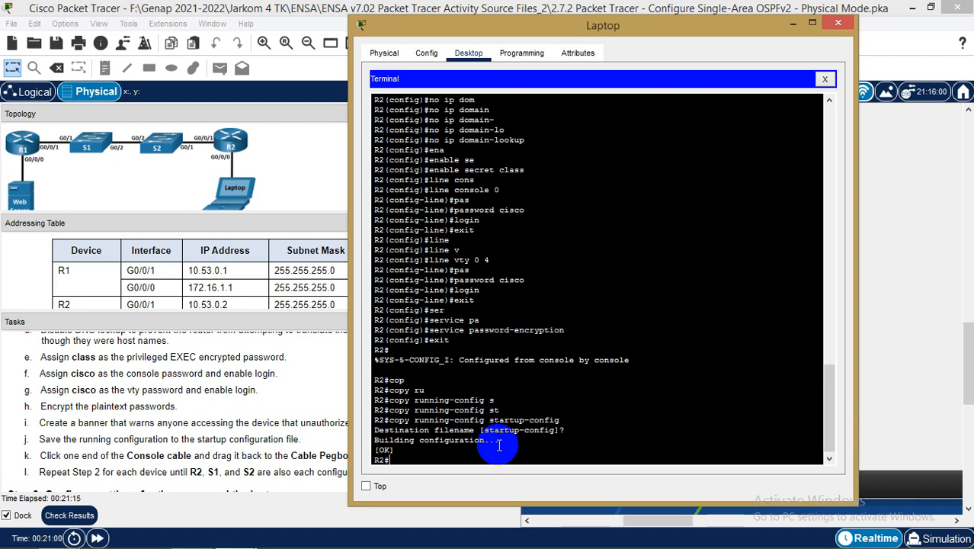
Show switch S1's rear panel and unplug the laptop's console cable from R2
click(838, 24)
drag(688, 526, 600, 525)
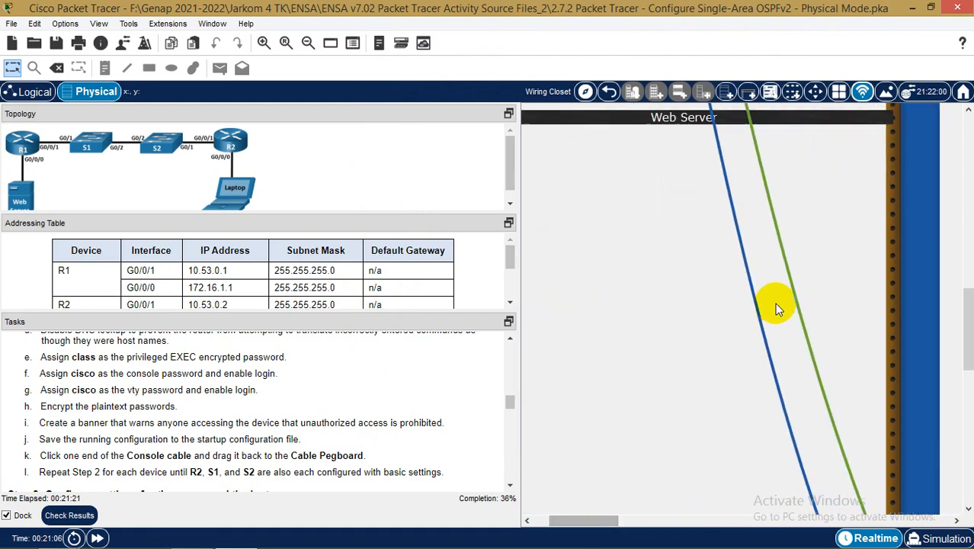
scroll(774, 302, up, 10)
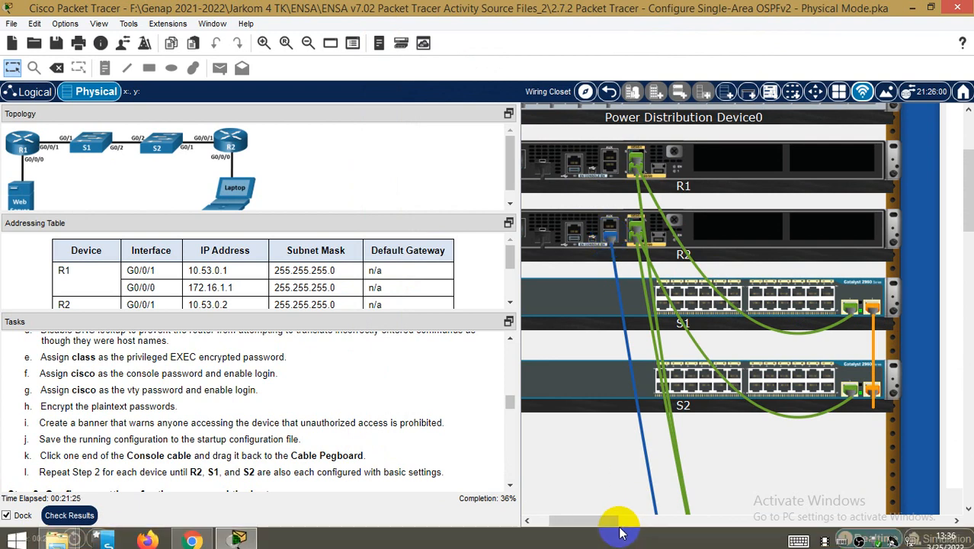
drag(598, 523, 591, 522)
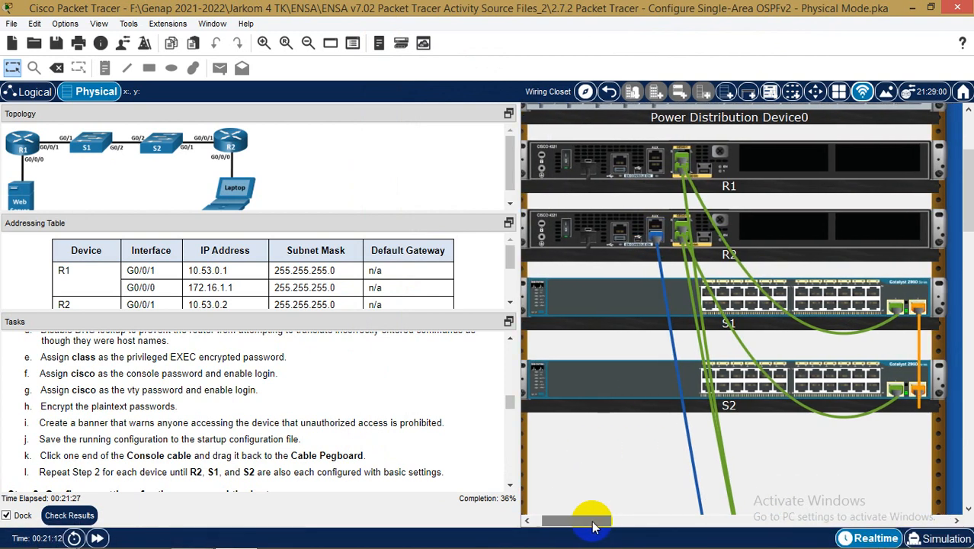
right_click(863, 303)
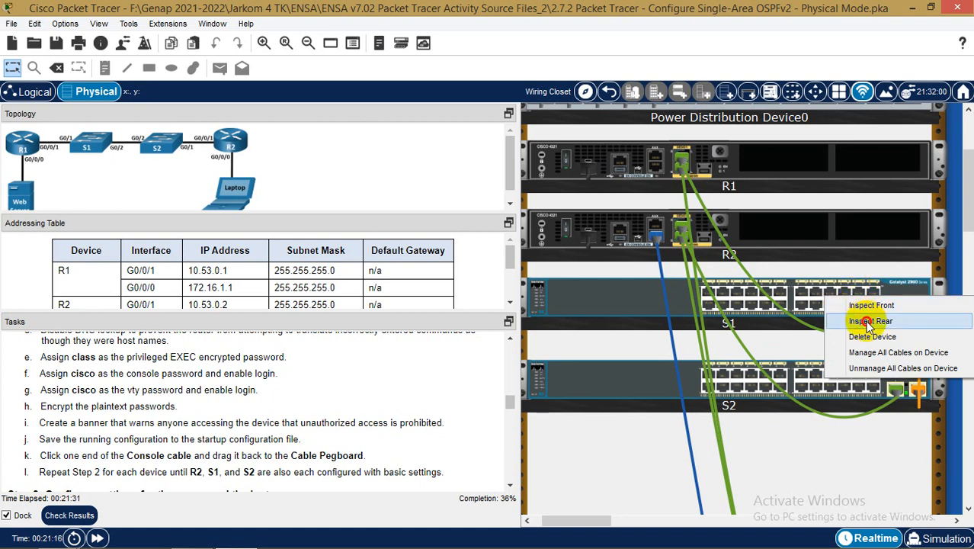
click(868, 323)
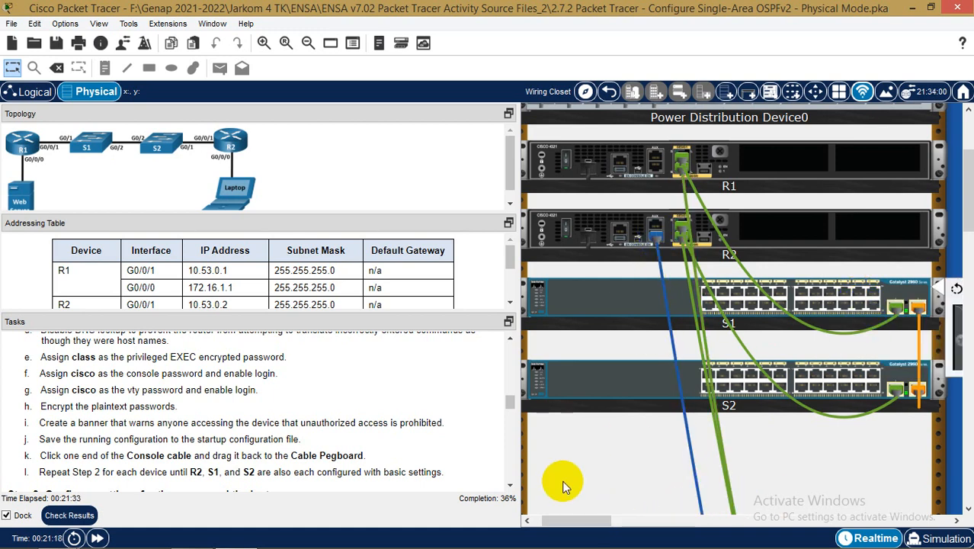
drag(583, 519, 602, 525)
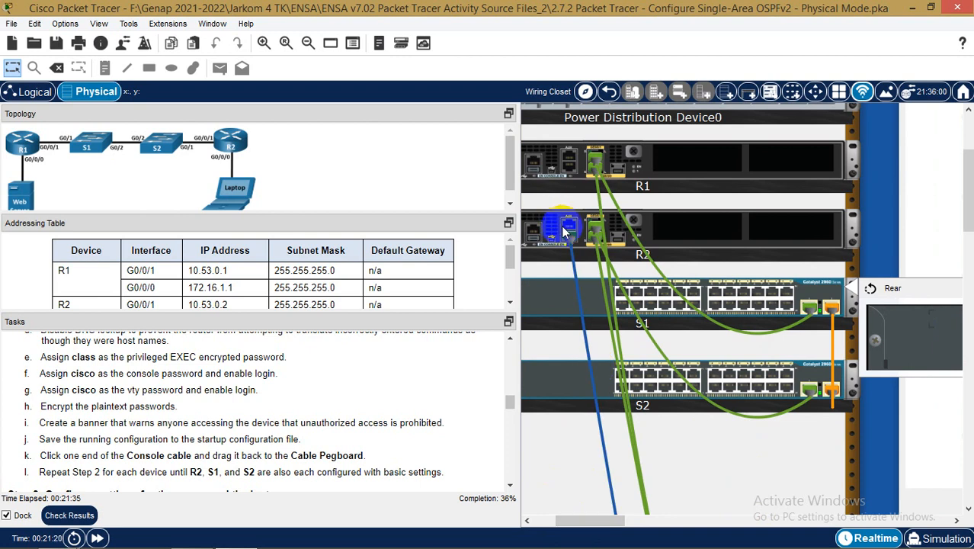
drag(569, 233, 582, 383)
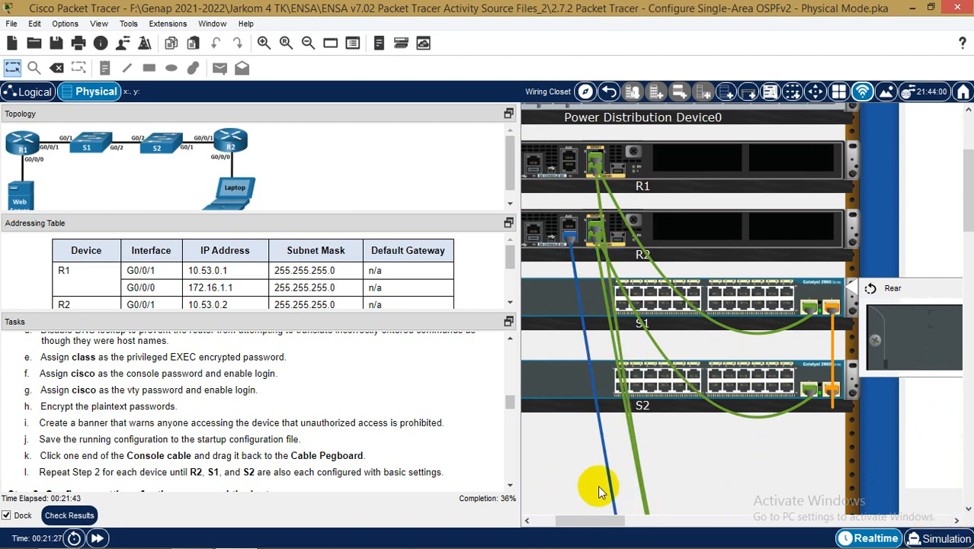
Plug the laptop's console cable into switch S1's rear console port
drag(577, 519, 615, 523)
scroll(694, 412, down, 2)
scroll(925, 322, up, 2)
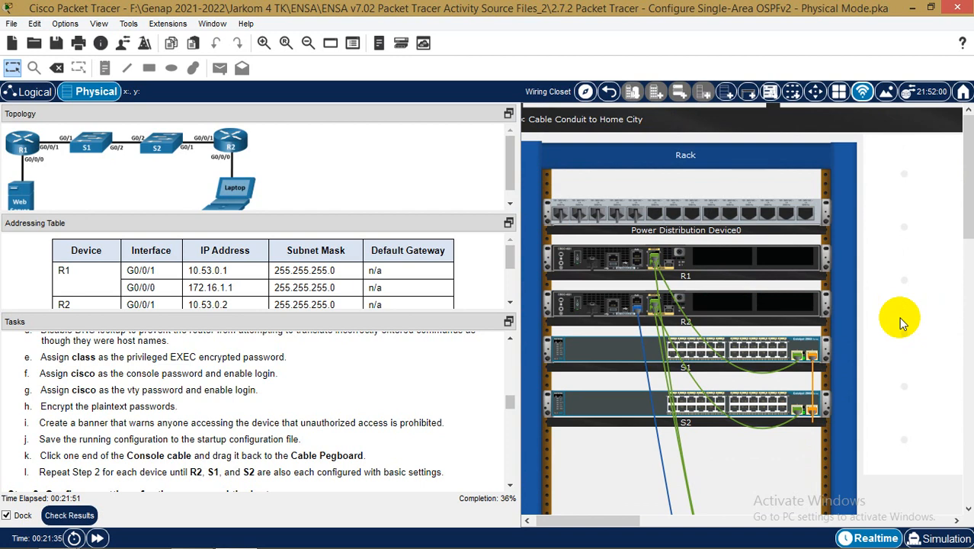
scroll(902, 322, down, 2)
right_click(599, 265)
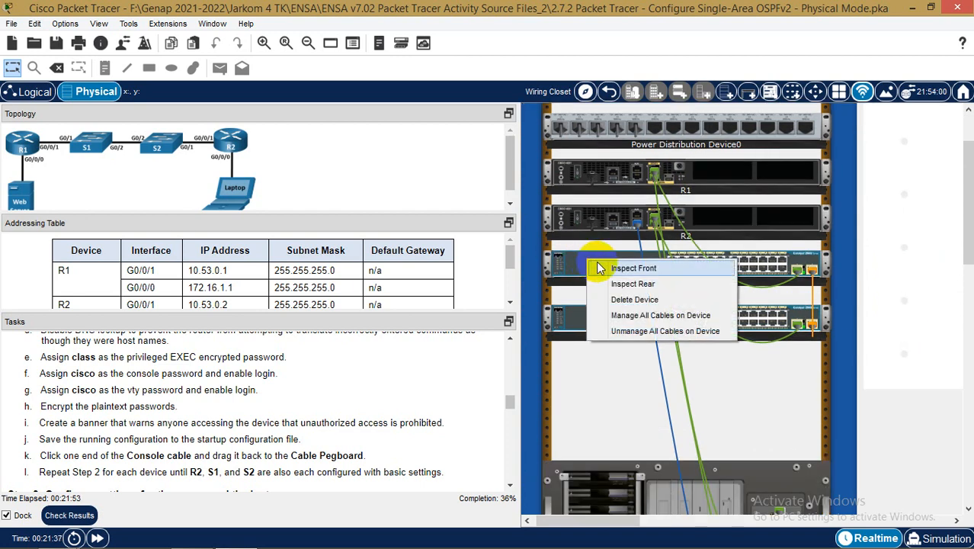
click(600, 267)
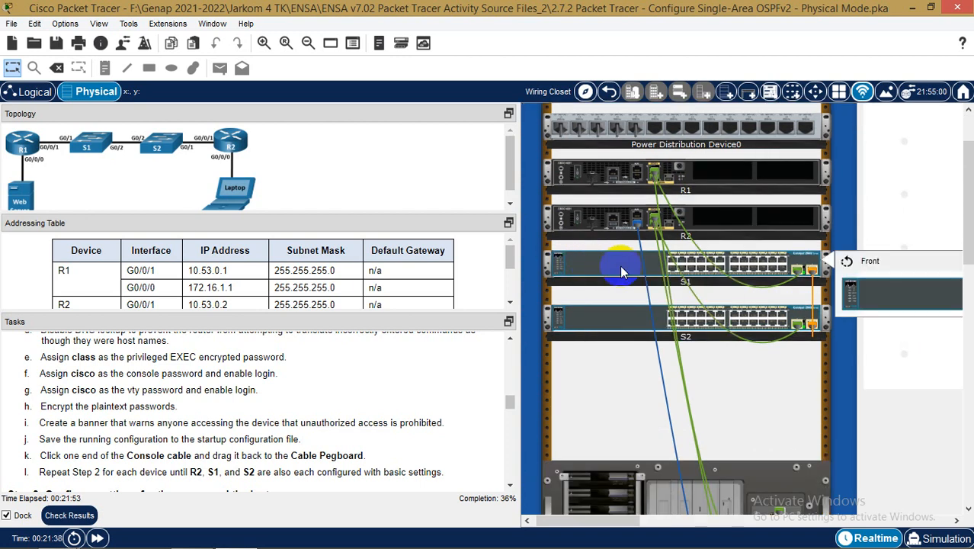
click(847, 262)
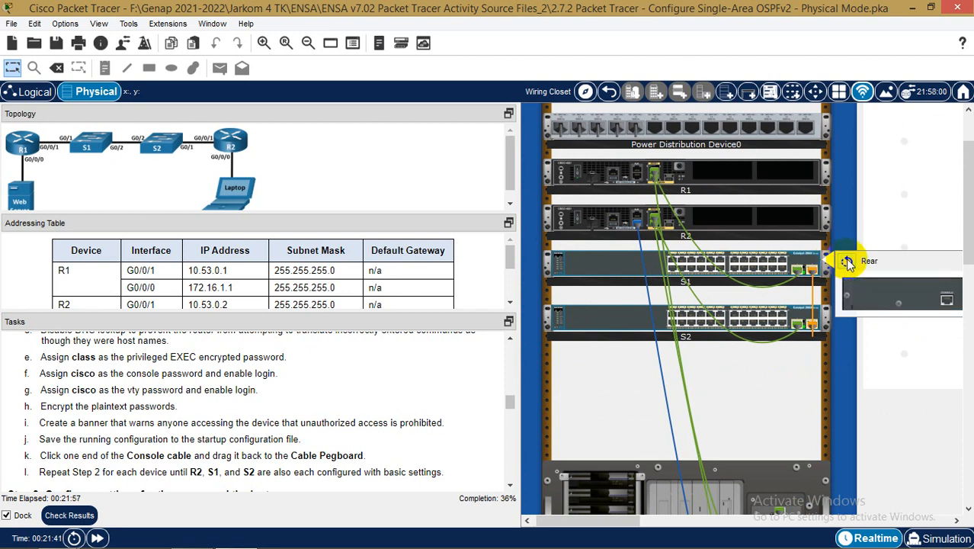
drag(606, 207, 950, 305)
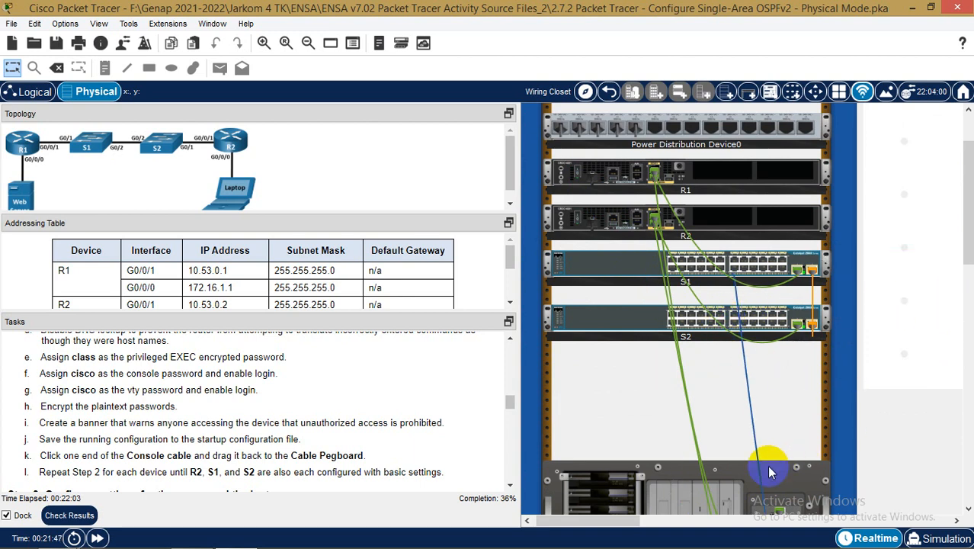
Locate the laptop in the rack view and open its device window
scroll(892, 373, down, 3)
scroll(929, 337, down, 3)
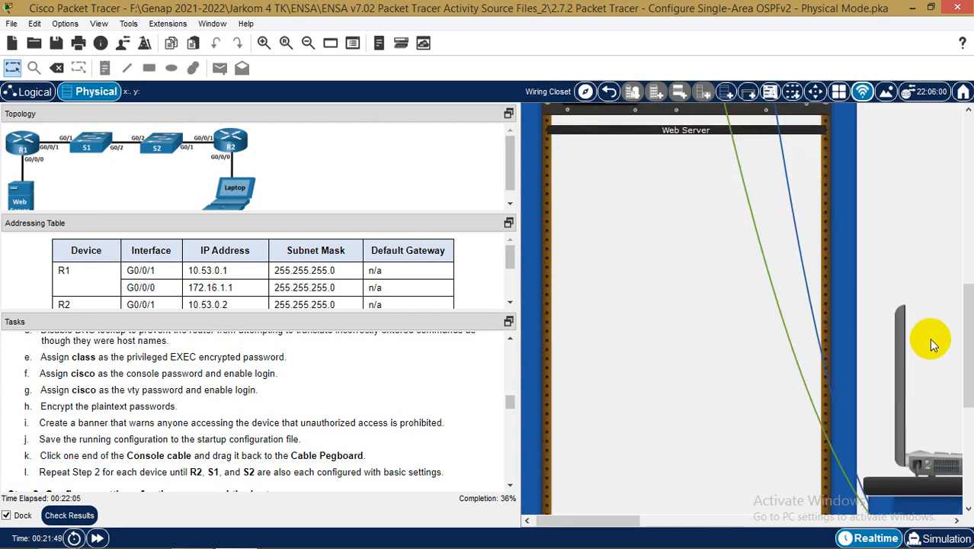
drag(633, 520, 695, 525)
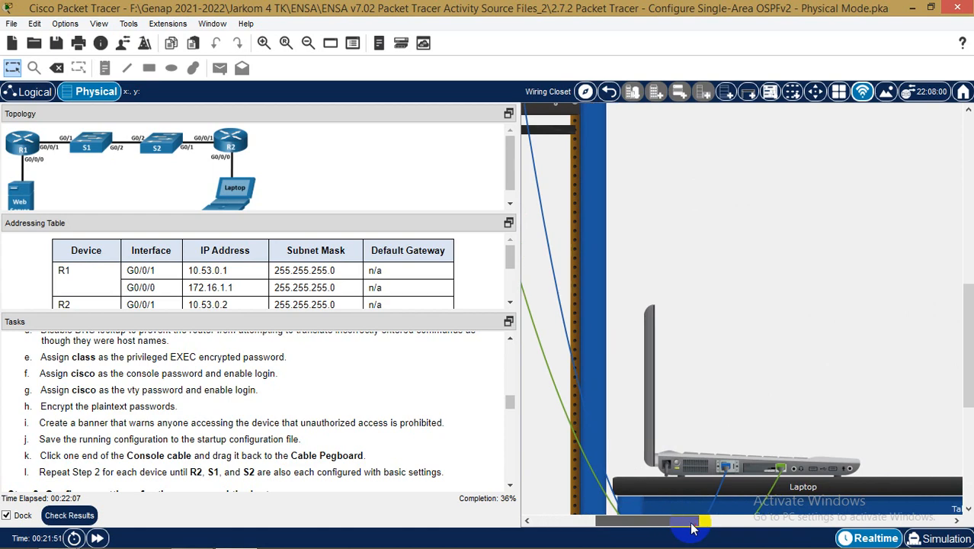
click(740, 470)
Start a laptop terminal session to the switch with default port settings
click(488, 126)
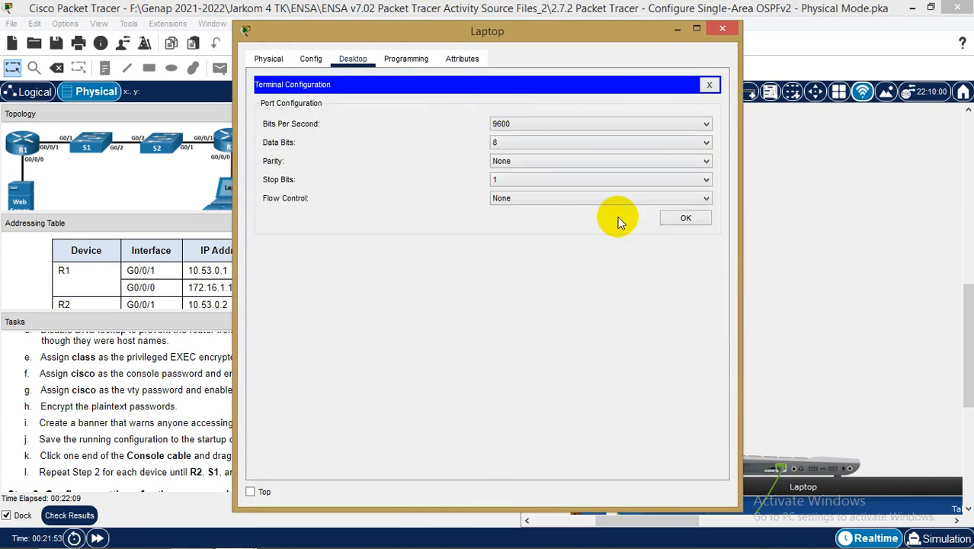
click(691, 219)
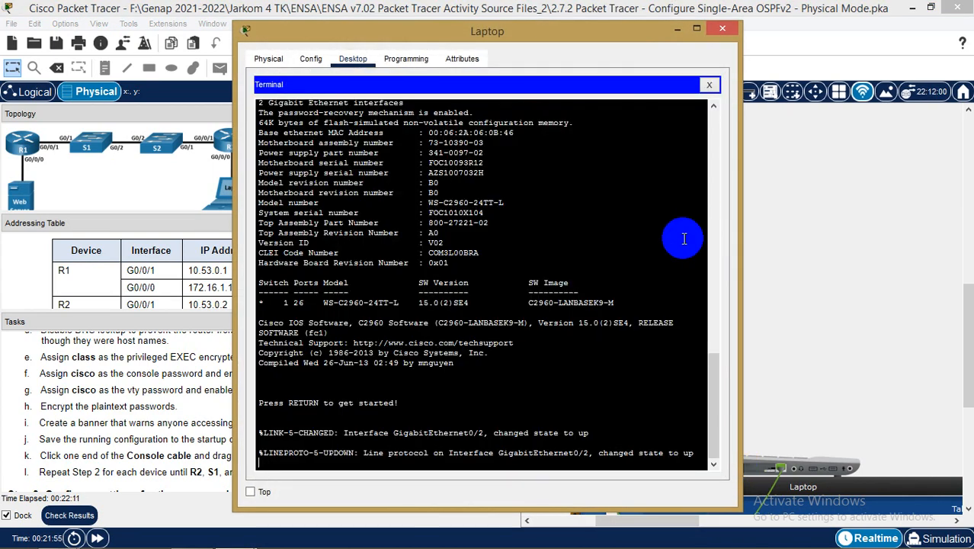
key(Return)
drag(575, 39, 725, 50)
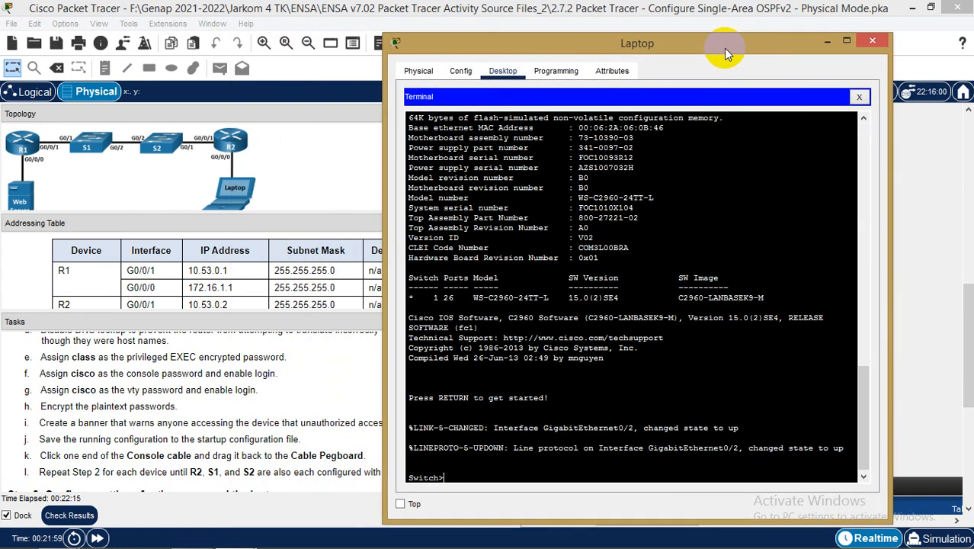
Enter enable mode, page through sh ru output, then enter conf t
text(en)
key(Return)
text(sh ru)
key(Return)
key(Return)
key(Return)
key(Return)
key(Return)
key(Return)
key(Return)
key(Return)
key(Return)
key(Return)
key(Return)
key(Return)
key(Return)
key(Return)
key(Return)
key(Return)
key(Return)
key(Return)
key(Return)
key(Return)
key(Return)
key(Return)
key(Return)
key(Return)
key(Return)
key(Return)
key(Return)
key(Return)
key(Return)
key(Return)
key(Return)
key(Return)
key(Return)
key(Return)
key(Return)
key(Return)
key(Return)
key(Return)
key(Return)
key(Return)
key(Return)
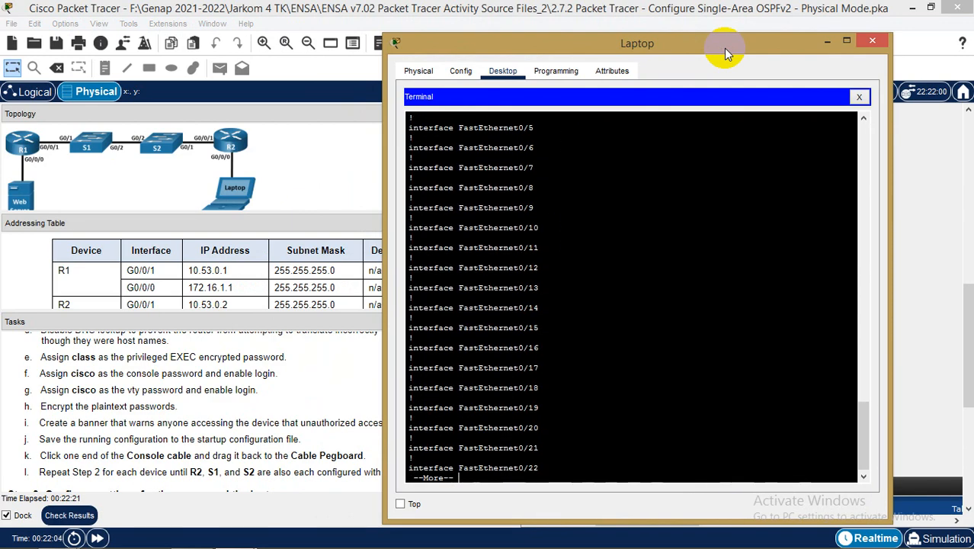
key(Return)
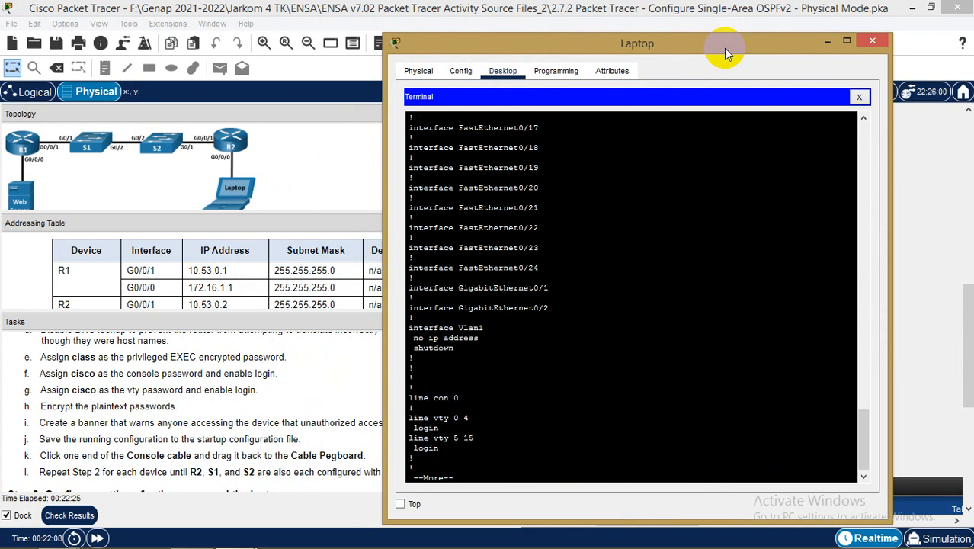
key(Return)
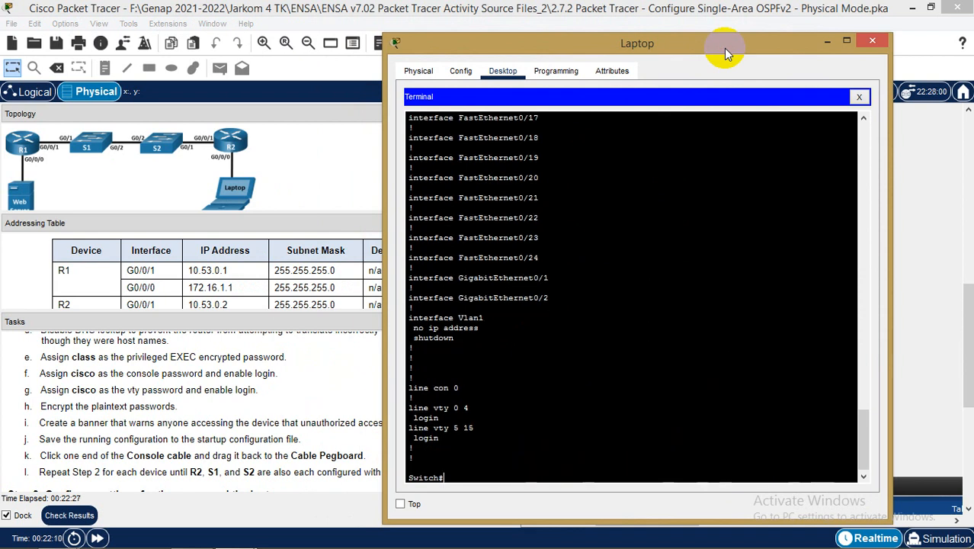
text(conf )
text(t)
key(Return)
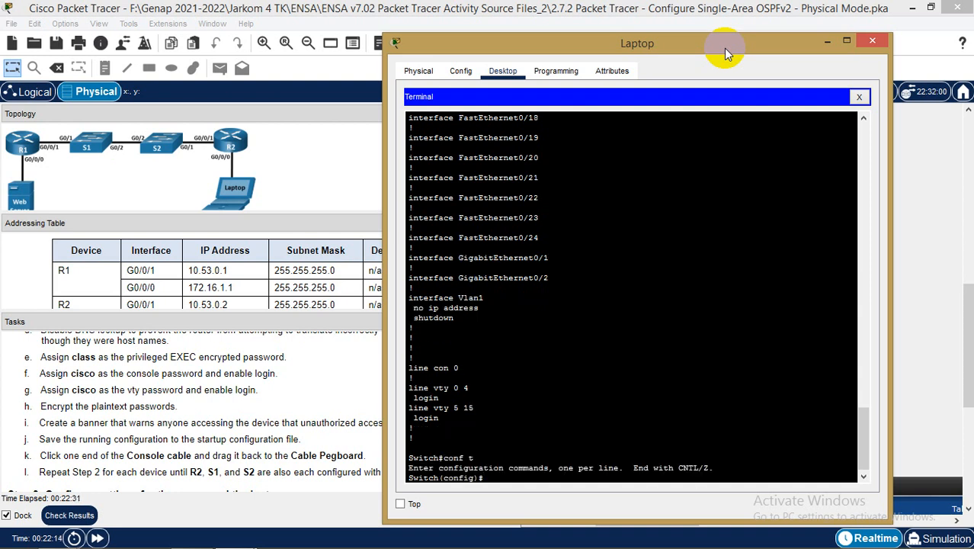
Rename the switch to S1 and disable IP domain lookup
text(hos)
key(Tab)
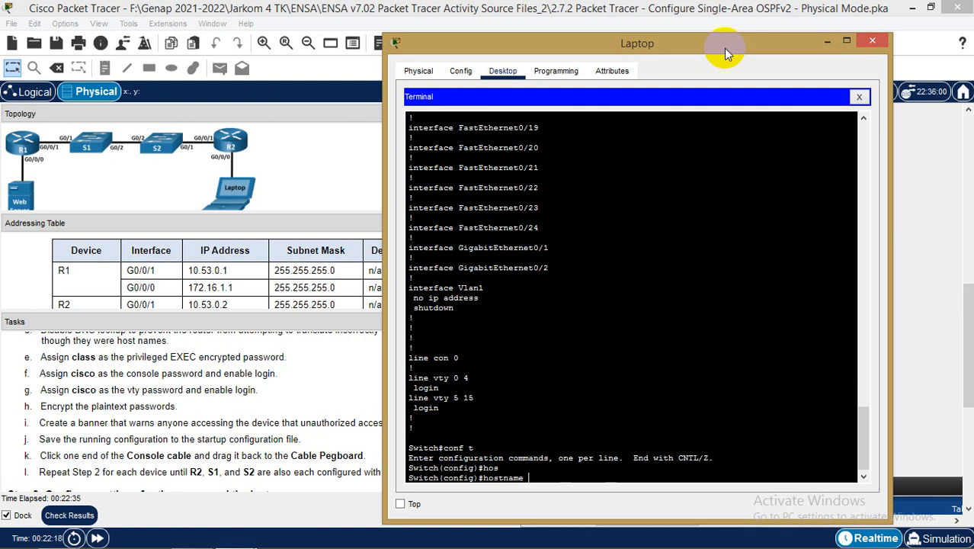
text(S1)
key(Return)
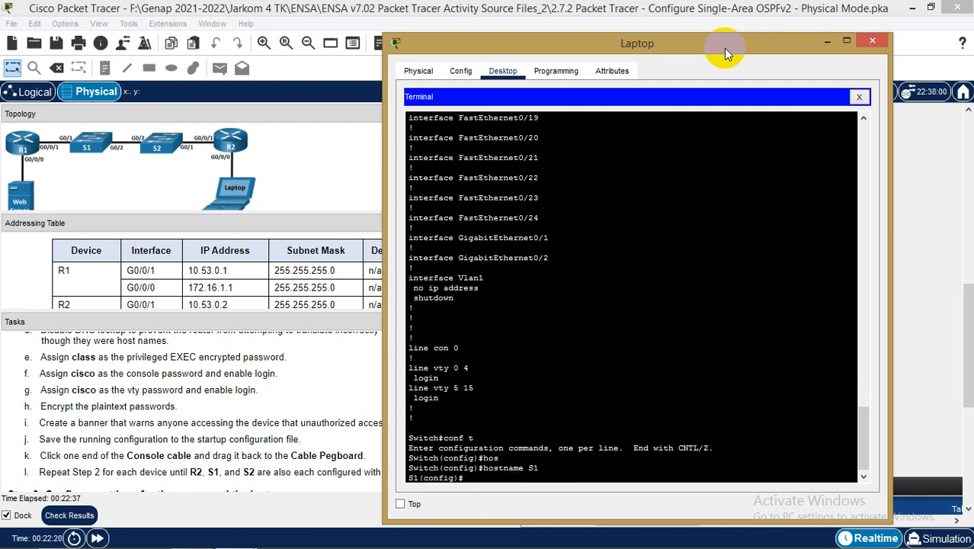
text(no ip domann-lo)
key(Tab)
key(Return)
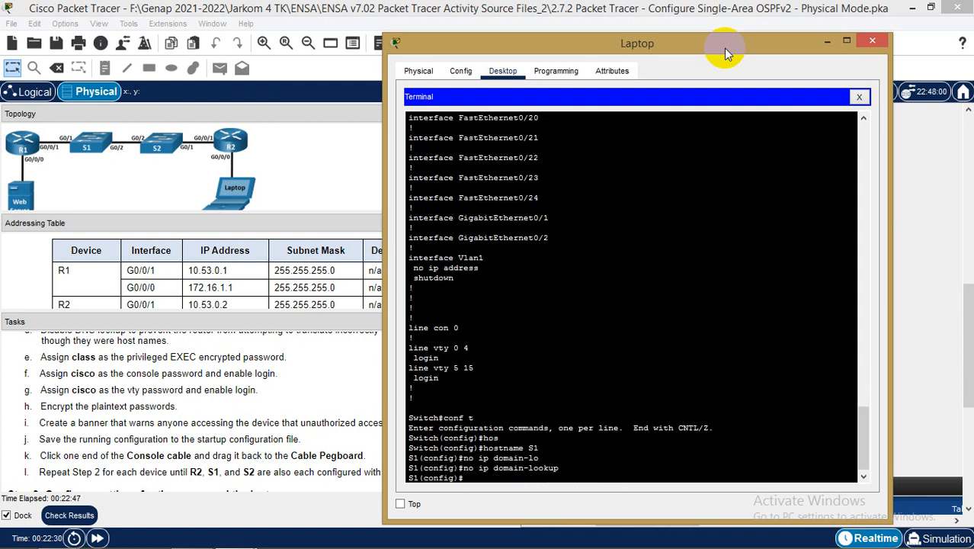
Set the privileged EXEC enable secret password
text(ena)
key(Tab)
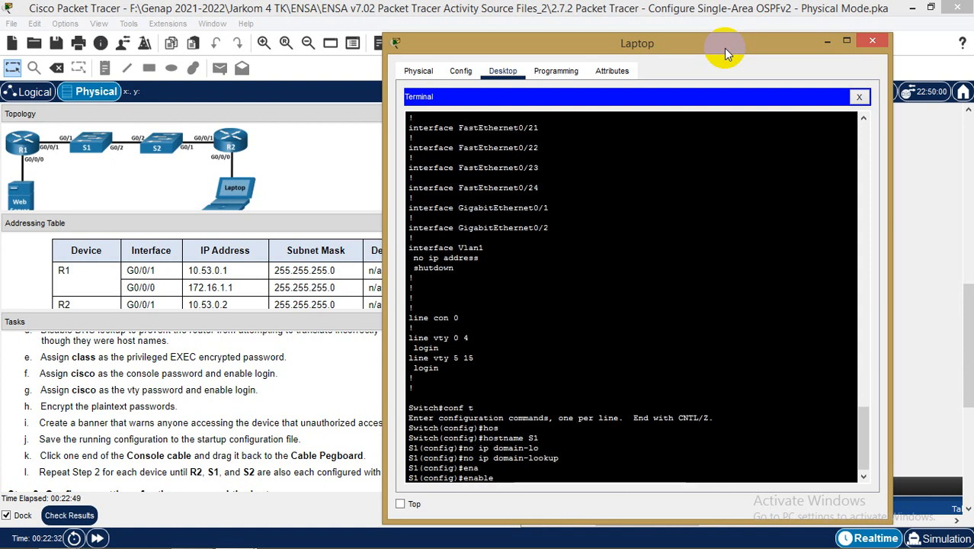
text(se)
key(Tab)
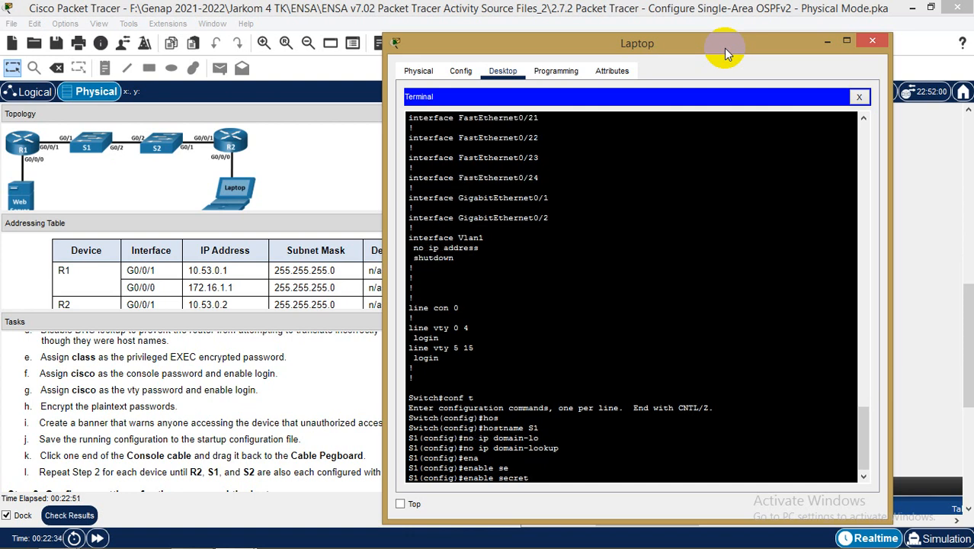
text(class)
key(Return)
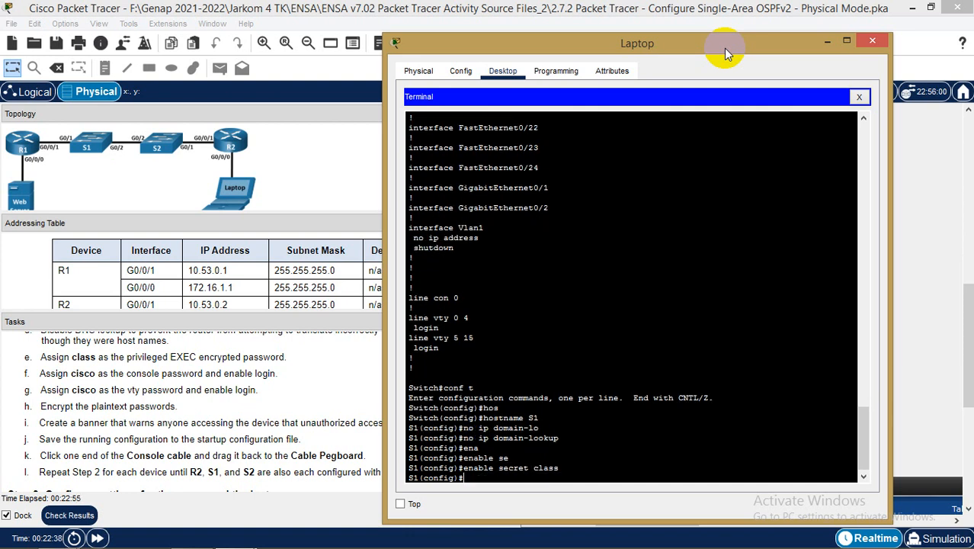
Give console line 0 a password and require login
text(line co)
key(Tab)
text(0)
key(Return)
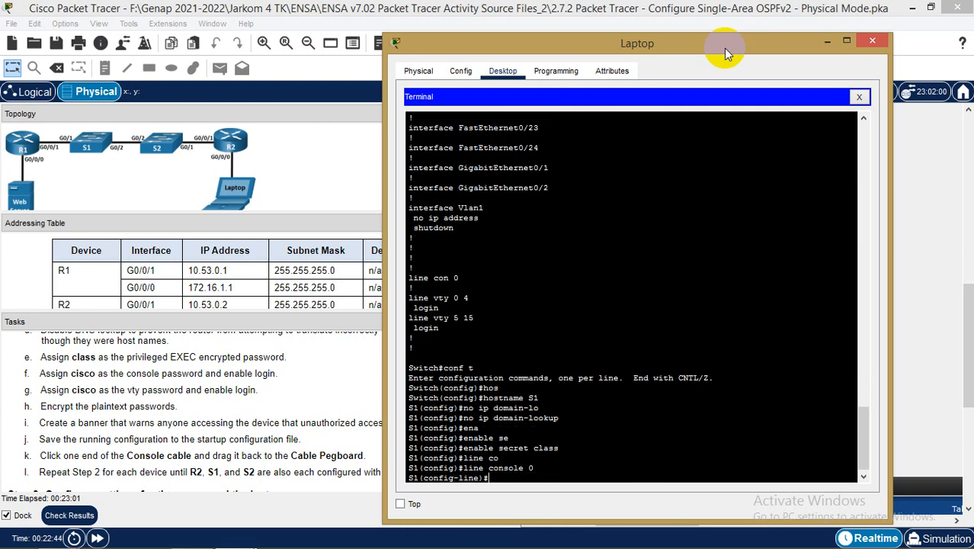
text(pas)
key(Tab)
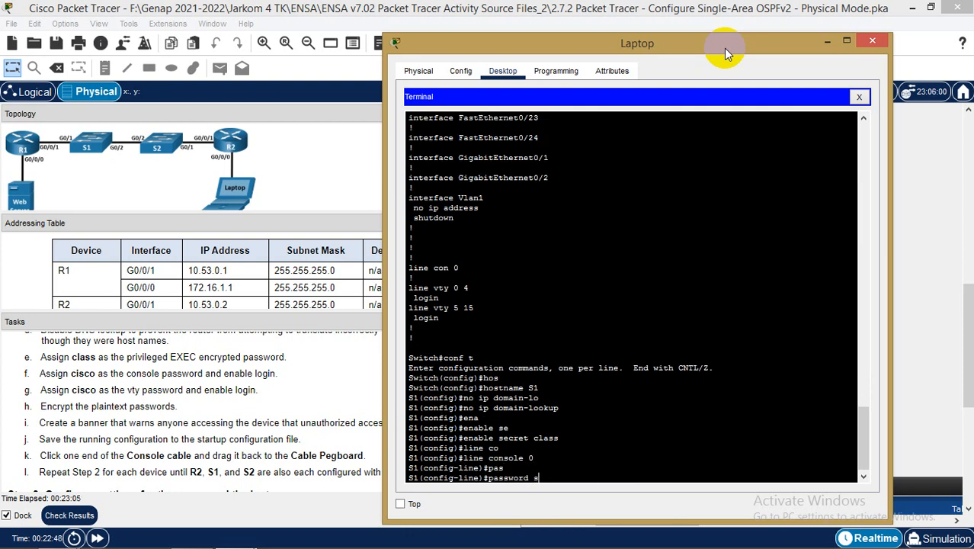
text(si)
key(BackSpace)
key(BackSpace)
text(cisco)
key(Return)
text(logi)
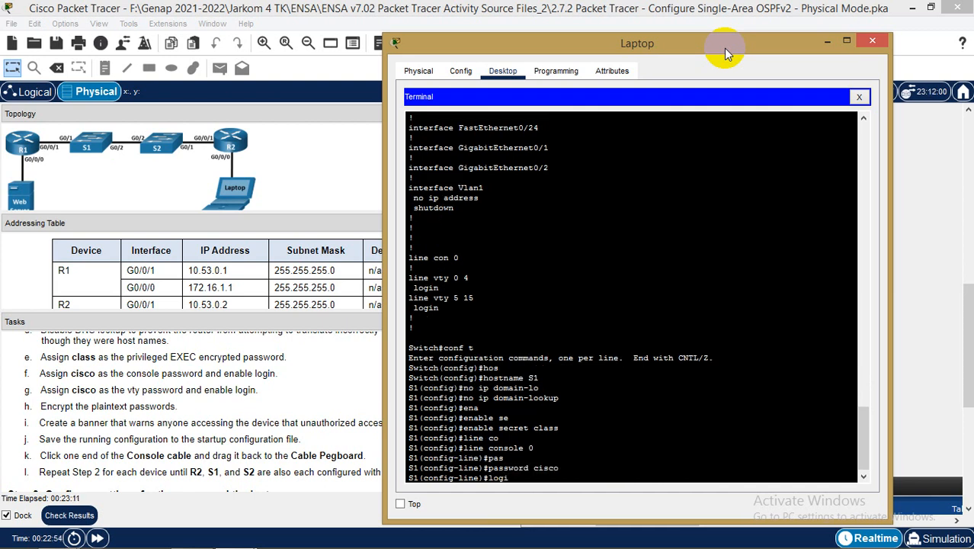
text(n)
key(Return)
text(exit)
key(Return)
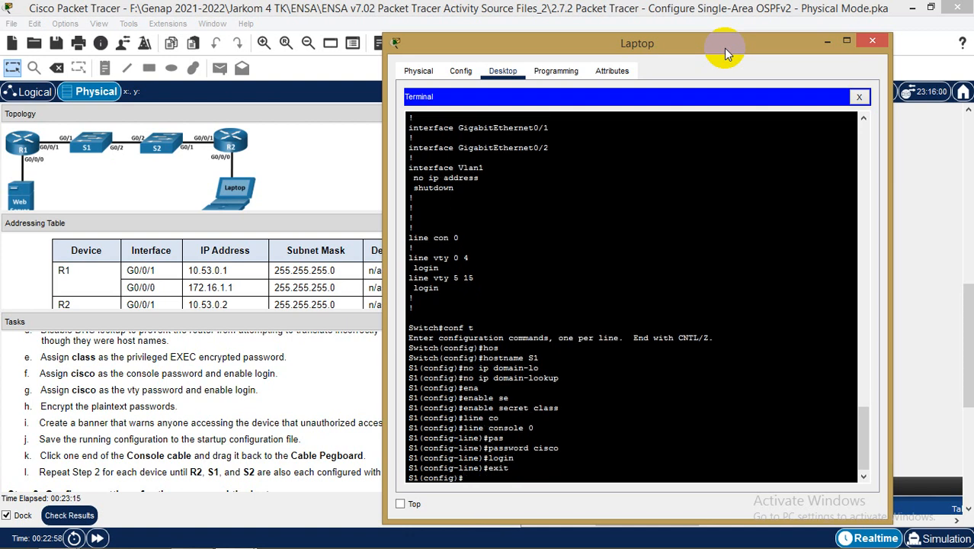
Give vty lines 0–15 a password and require login, then begin service password-encryption
text(line)
click(508, 223)
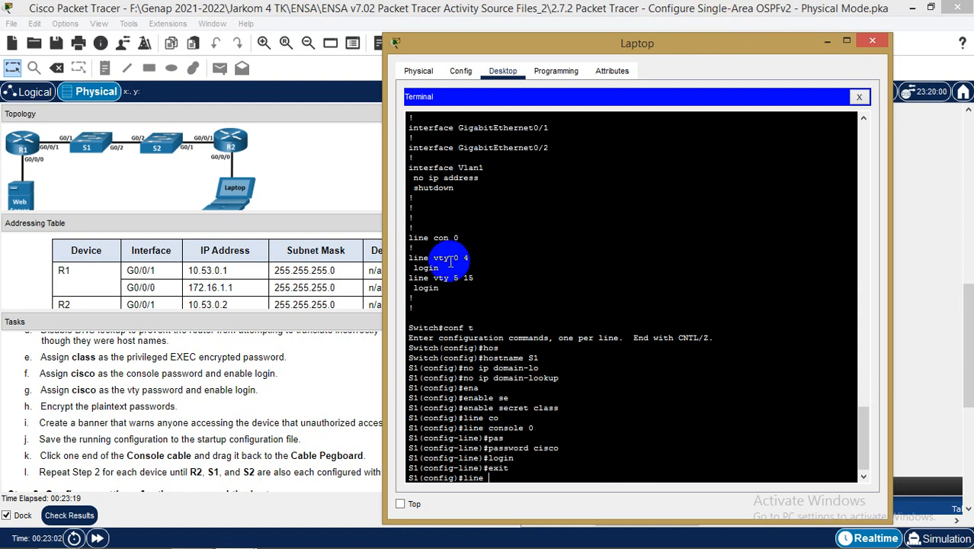
drag(434, 257, 470, 264)
click(536, 478)
text(line vt)
key(Tab)
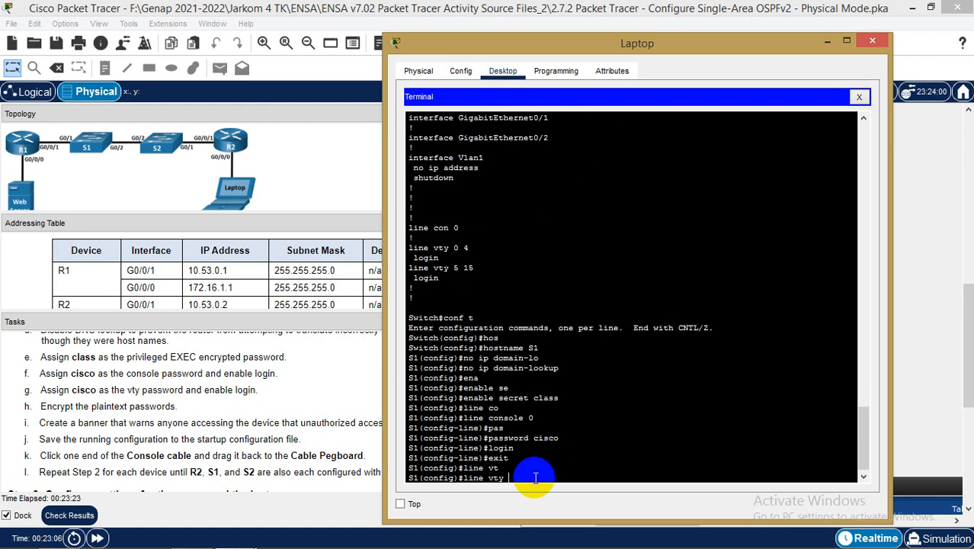
text(0 1)
key(Return)
text(pas)
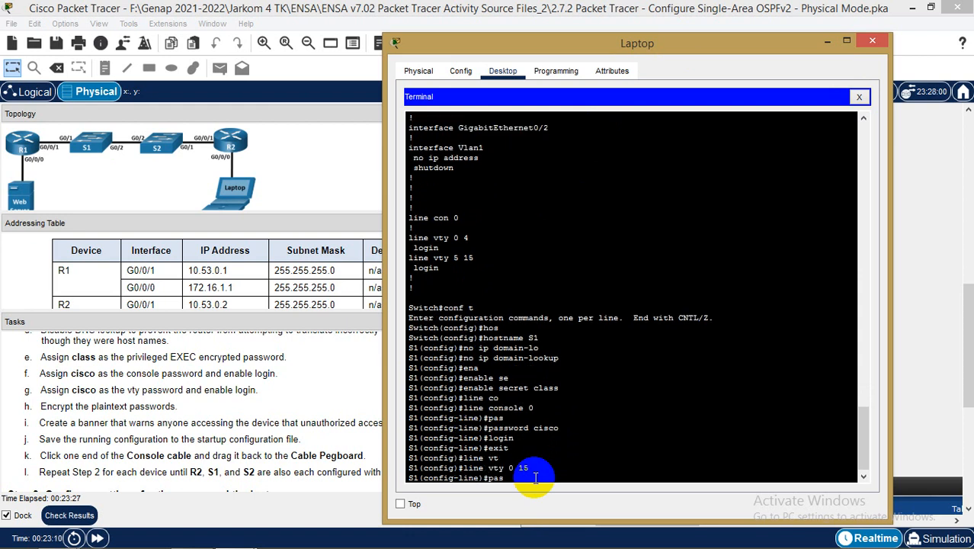
key(Tab)
text(cisco)
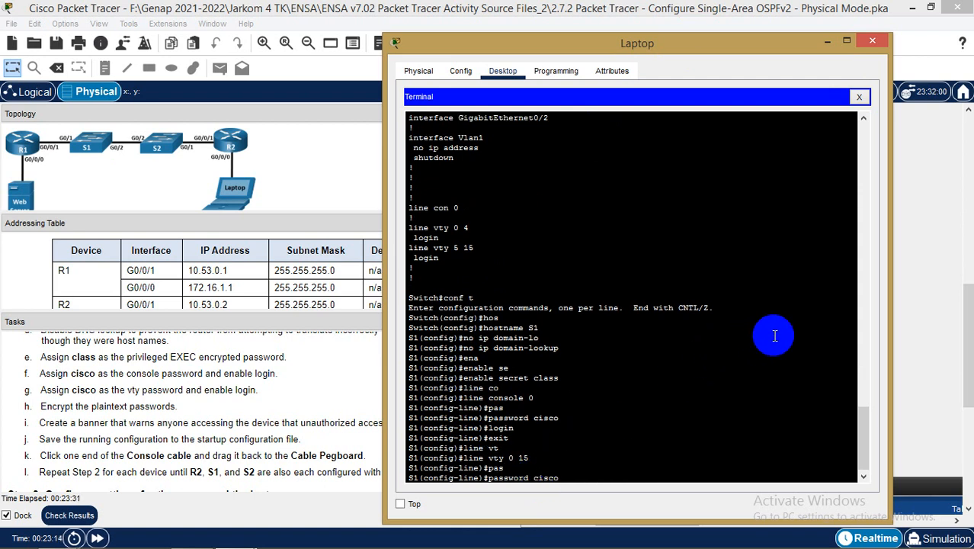
key(Return)
text(login)
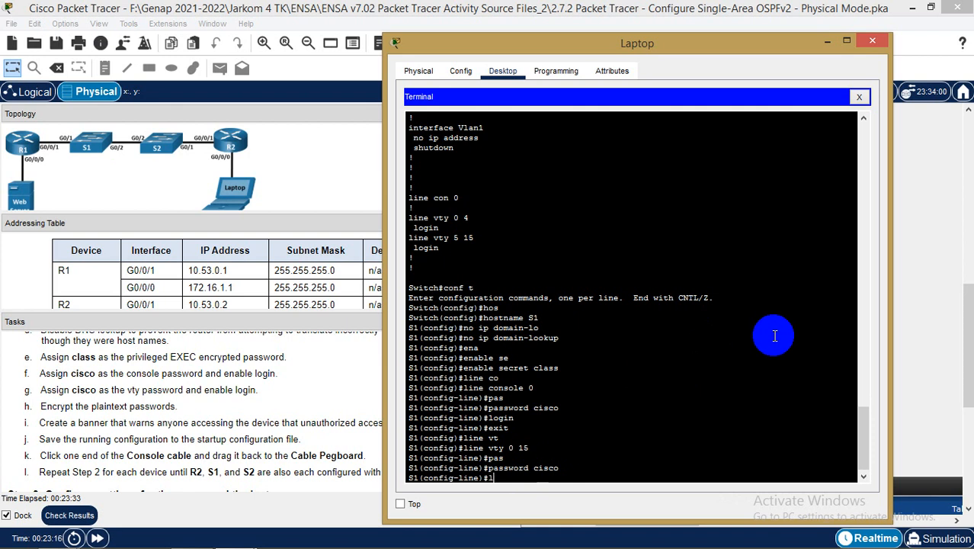
key(Return)
text(exit)
key(Return)
text(ser)
key(Tab)
Enable service password-encryption on S1
text(pas)
key(Tab)
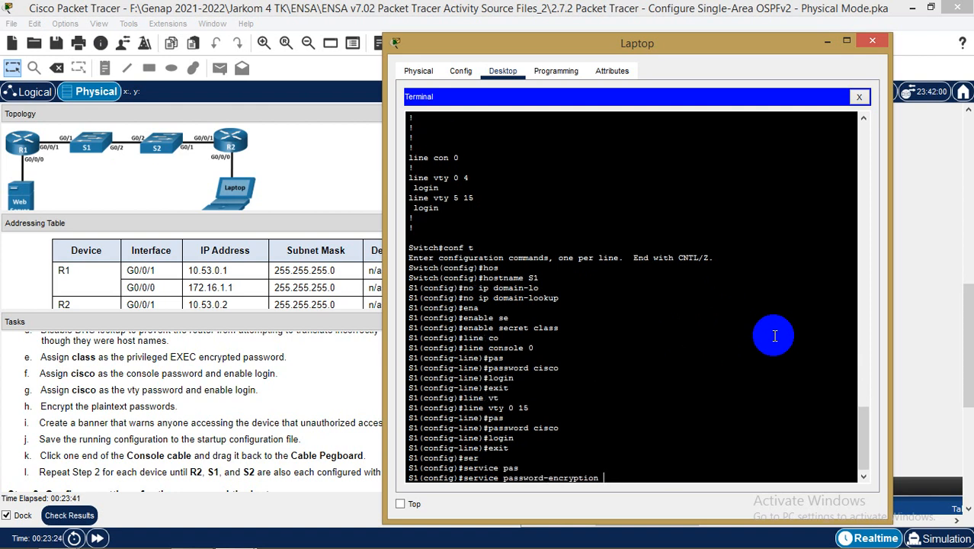
key(Return)
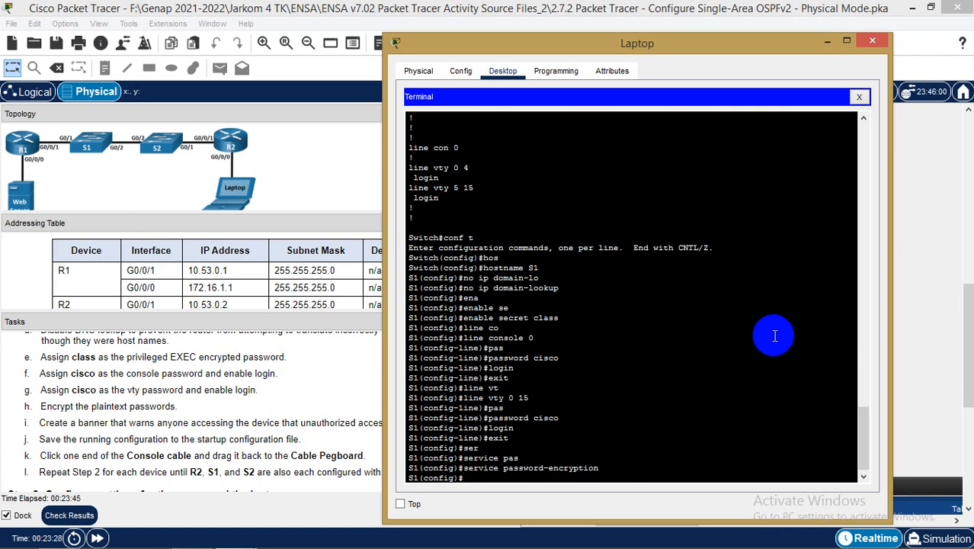
Set the MOTD banner to "Area khusus administrator !!!" and leave configuration mode
text(ban)
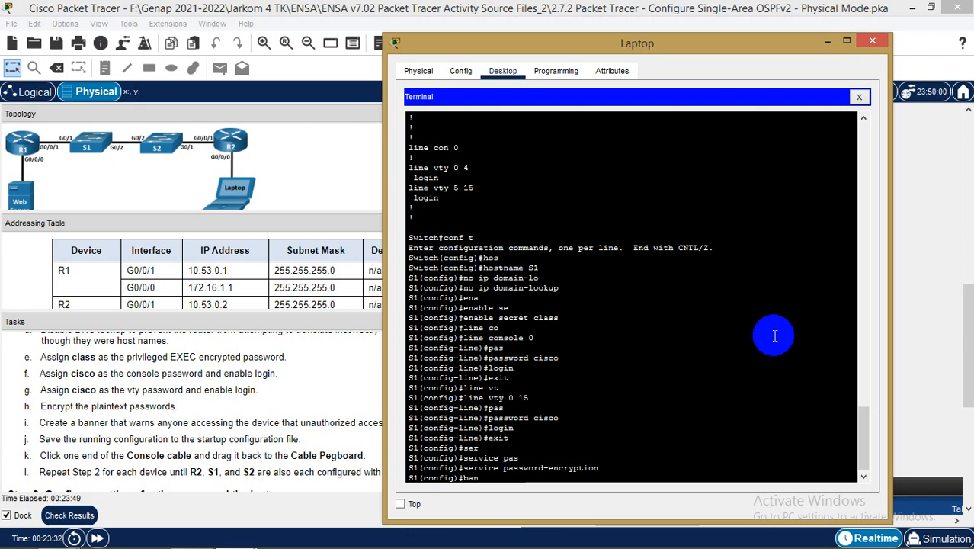
key(Tab)
text(m)
key(Tab)
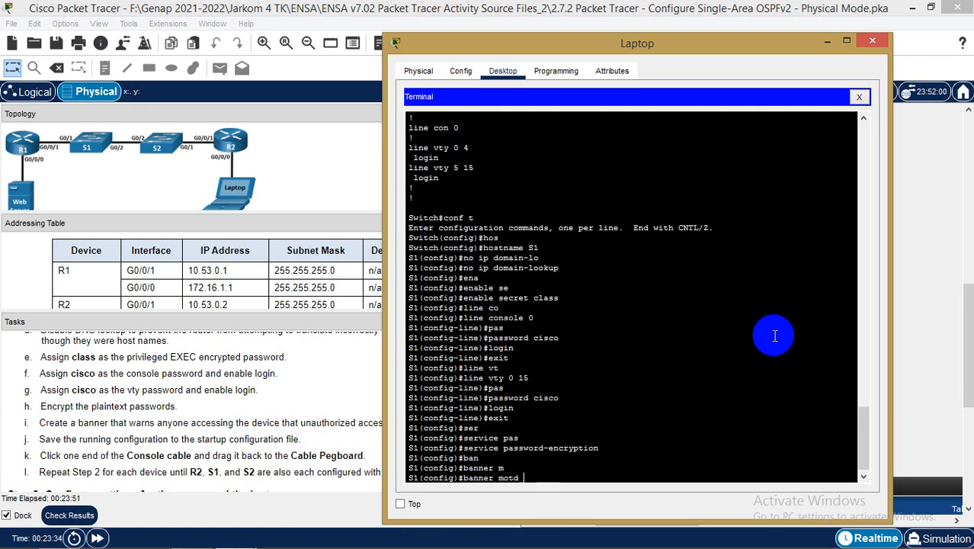
text("Area)
key(BackSpace)
key(BackSpace)
text(a kshus)
key(BackSpace)
key(BackSpace)
text(husus administrator !!!")
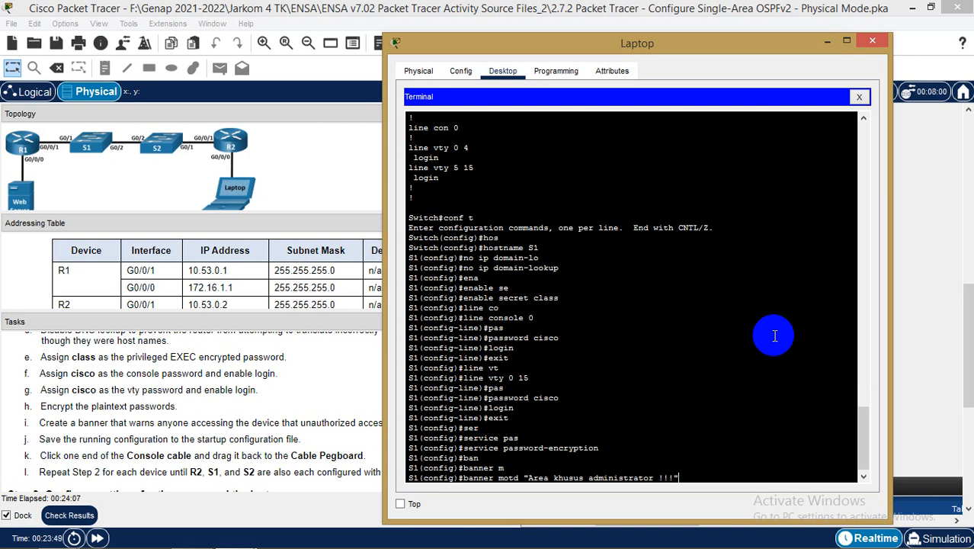
key(Return)
text(exit)
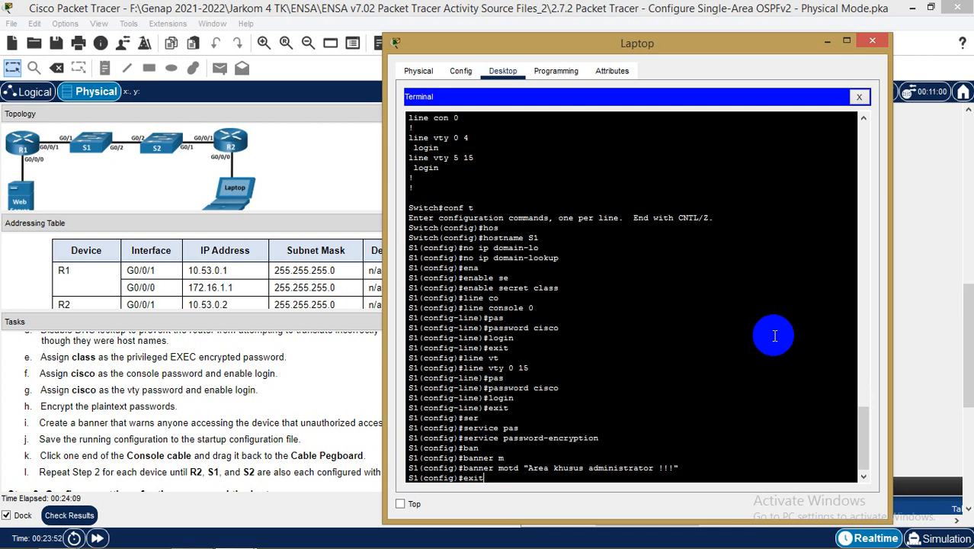
key(Return)
key(Return)
Save S1's running-config to startup-config
text(cop)
key(Tab)
text(r)
key(Tab)
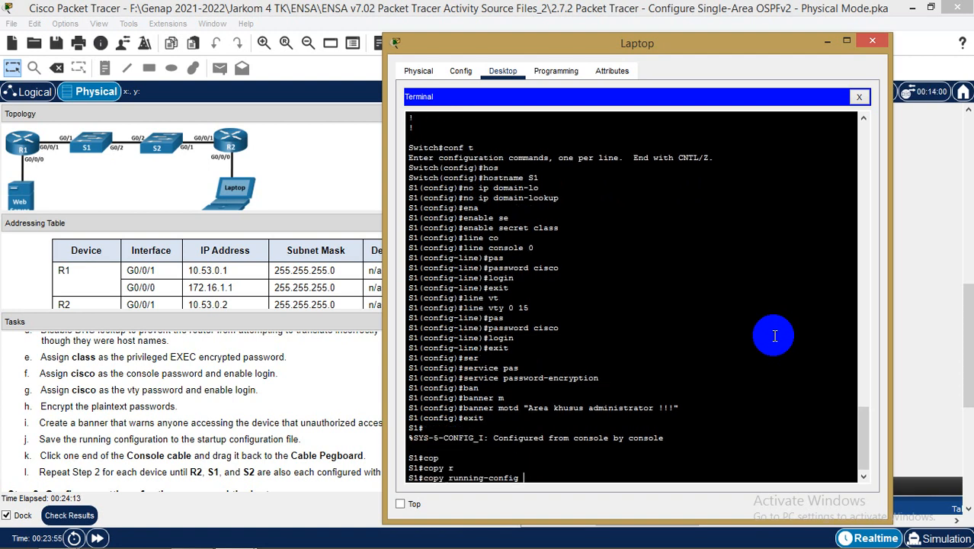
text(st)
key(Tab)
key(Return)
key(Return)
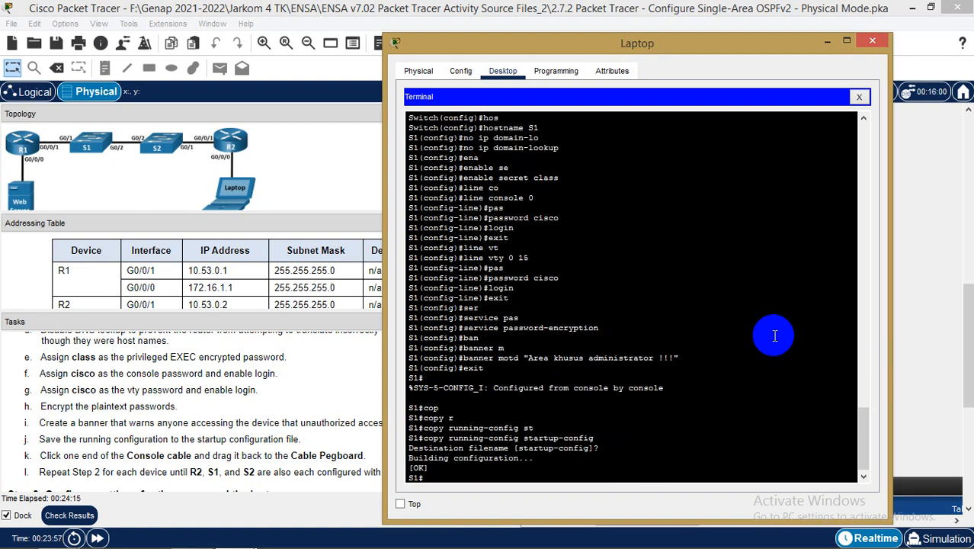
Move the laptop's console cable from S1's rear panel to the next rack device, then reopen the laptop Desktop
click(872, 41)
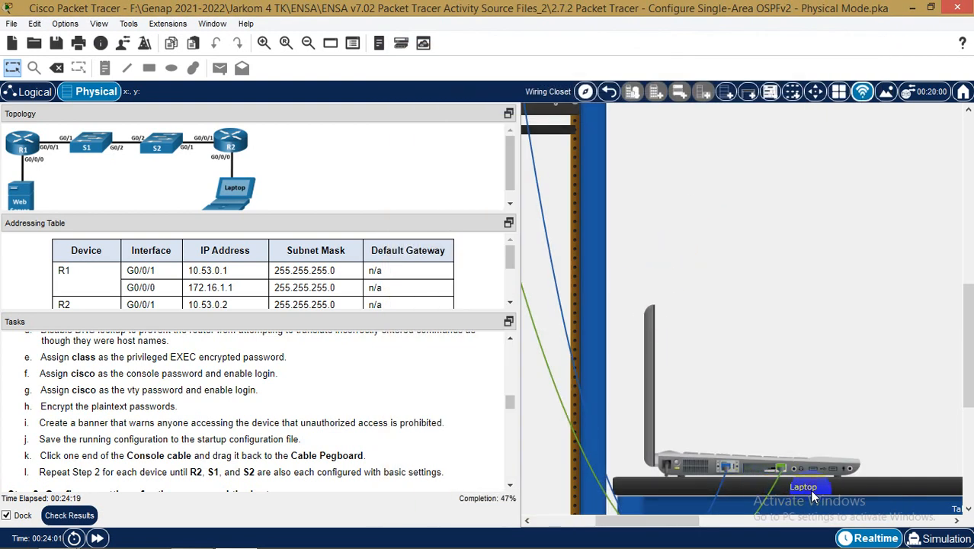
drag(687, 521, 643, 524)
scroll(635, 274, up, 7)
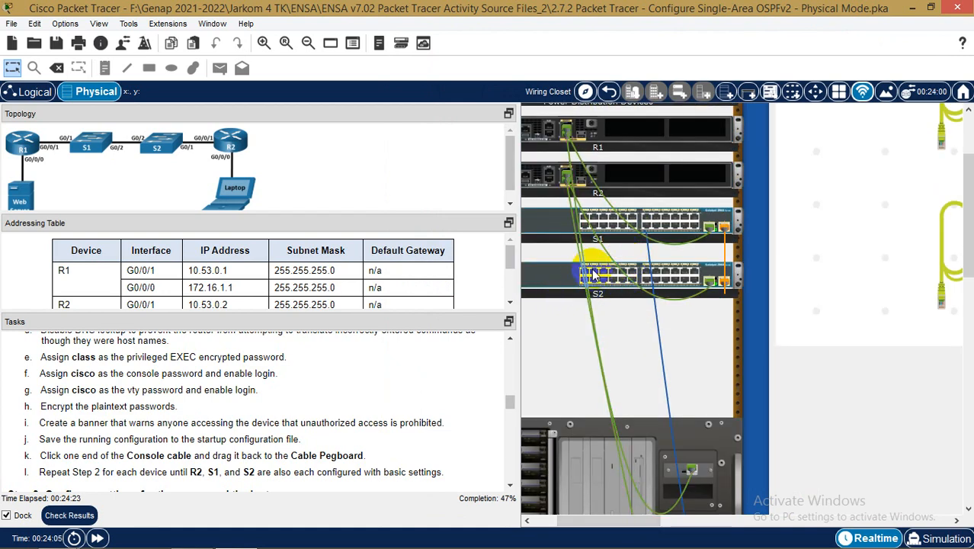
right_click(556, 228)
click(600, 250)
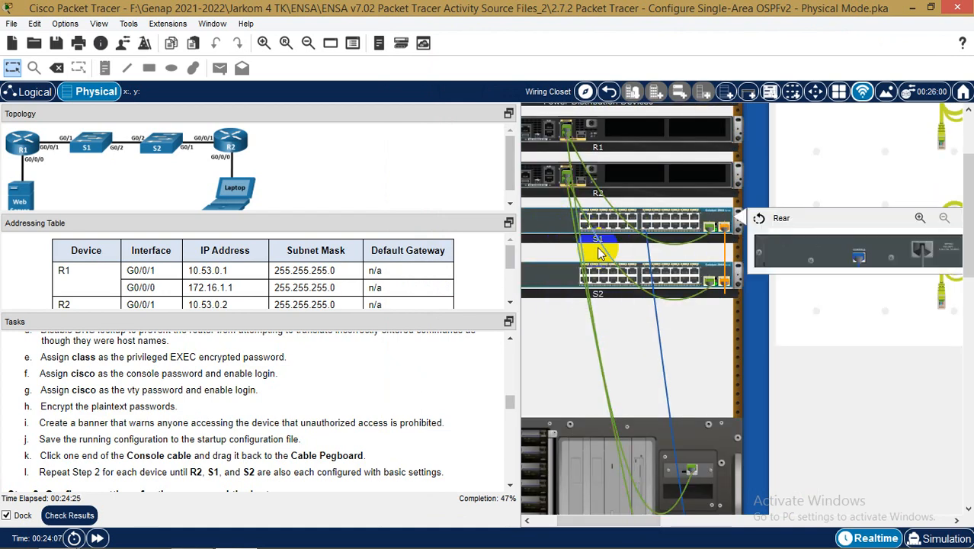
drag(810, 269, 549, 180)
scroll(724, 391, down, 3)
scroll(739, 391, down, 3)
click(919, 468)
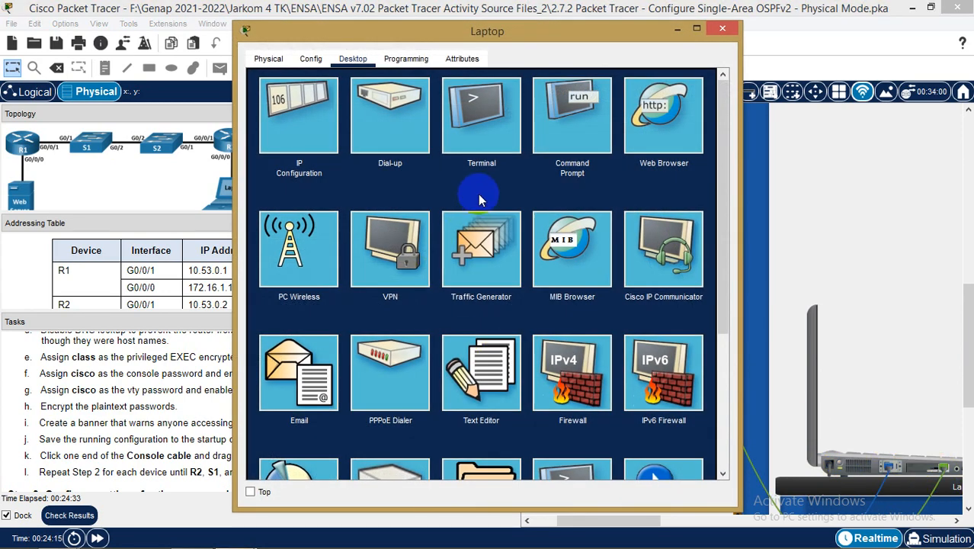
From R2's console terminal, set the MOTD banner "Area khusus administrator !!!"
click(495, 118)
click(682, 219)
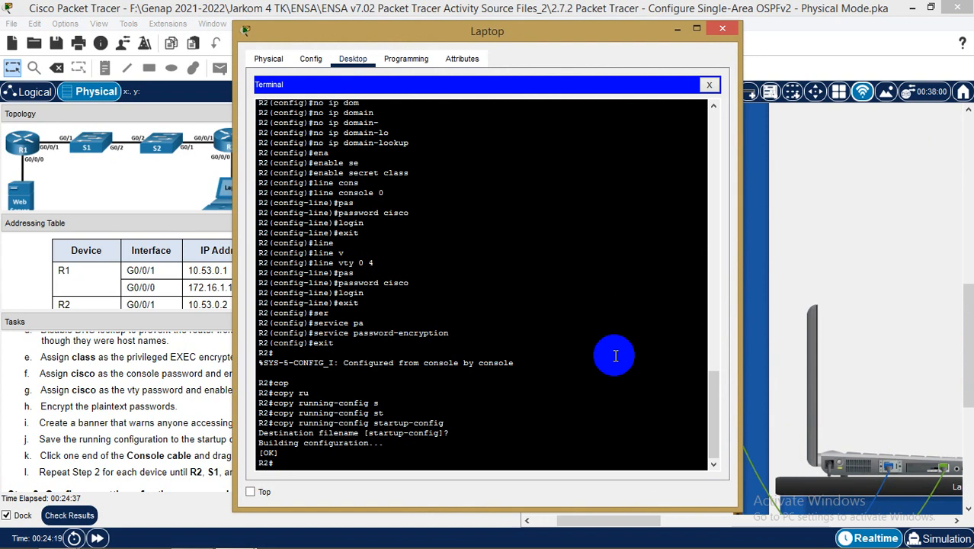
text(conf t)
key(Return)
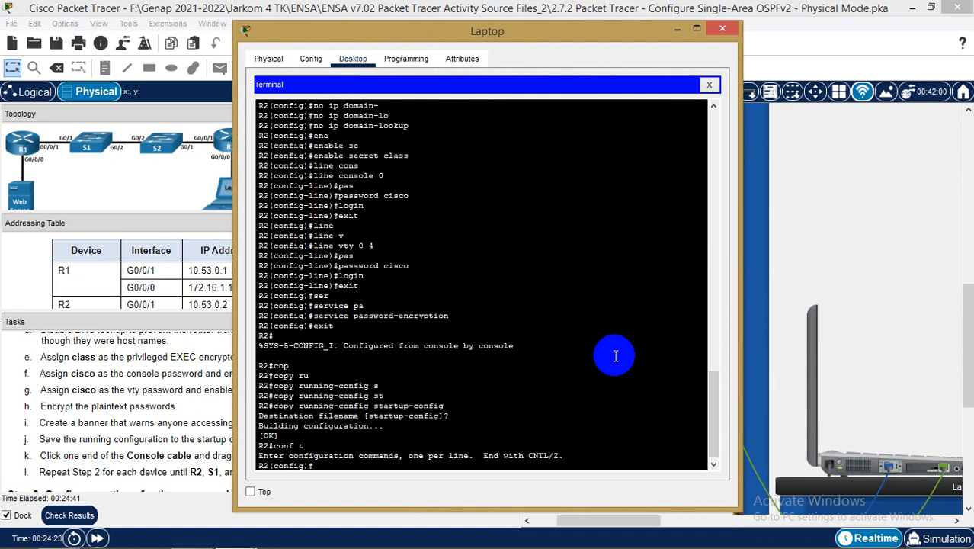
text(ba)
key(Tab)
text(mot)
key(Tab)
text("Area kh)
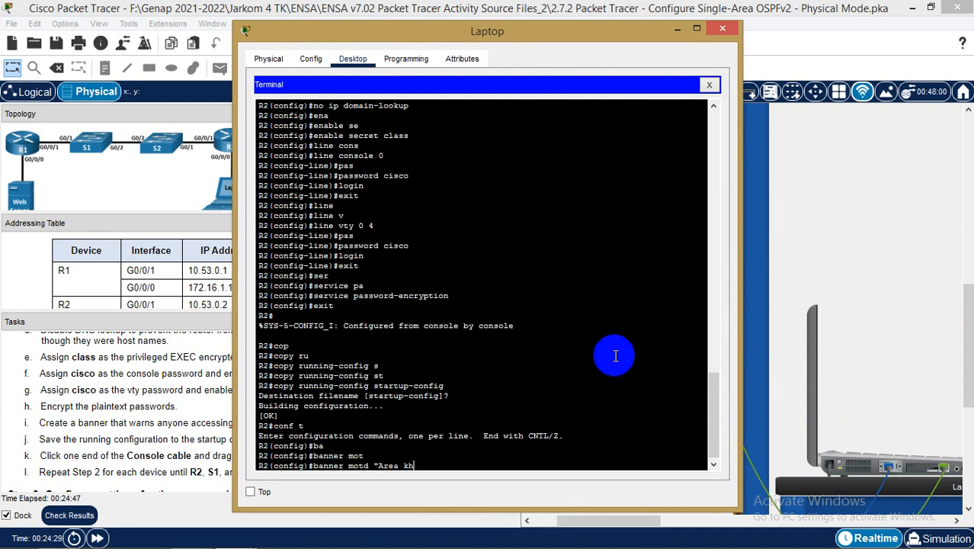
text(usus adm)
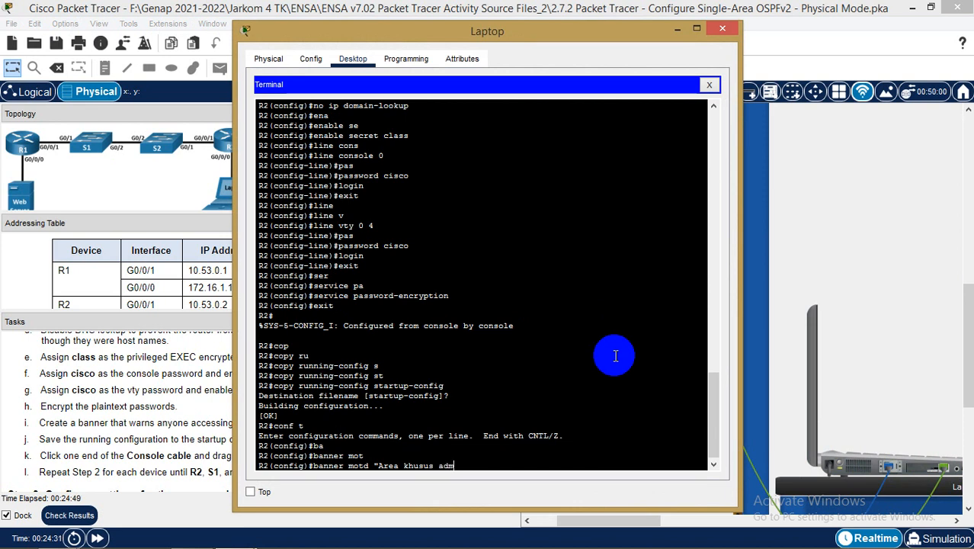
text(inistrartor !!!")
key(Return)
Exit configuration mode and save R2's running-config to startup-config
text(exi)
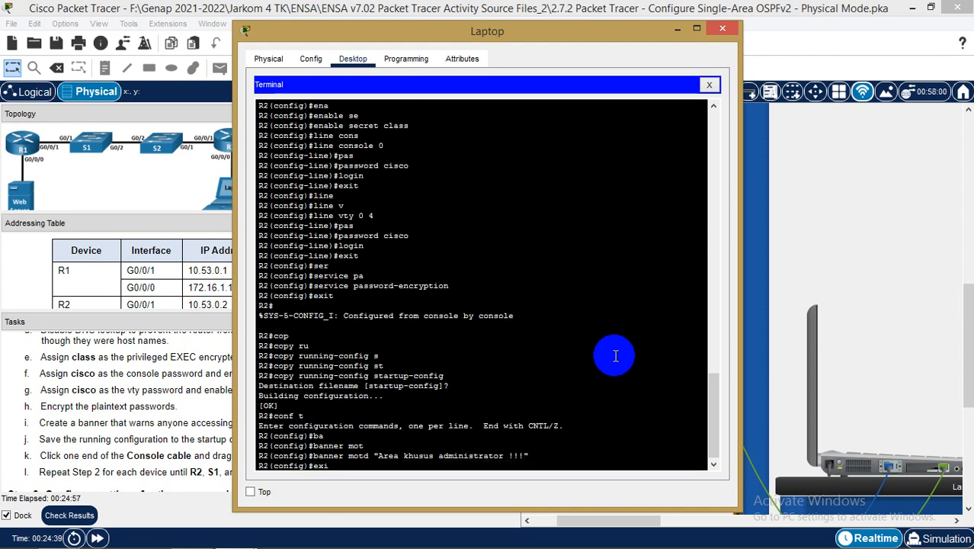
text(t)
key(Return)
key(Up)
key(Up)
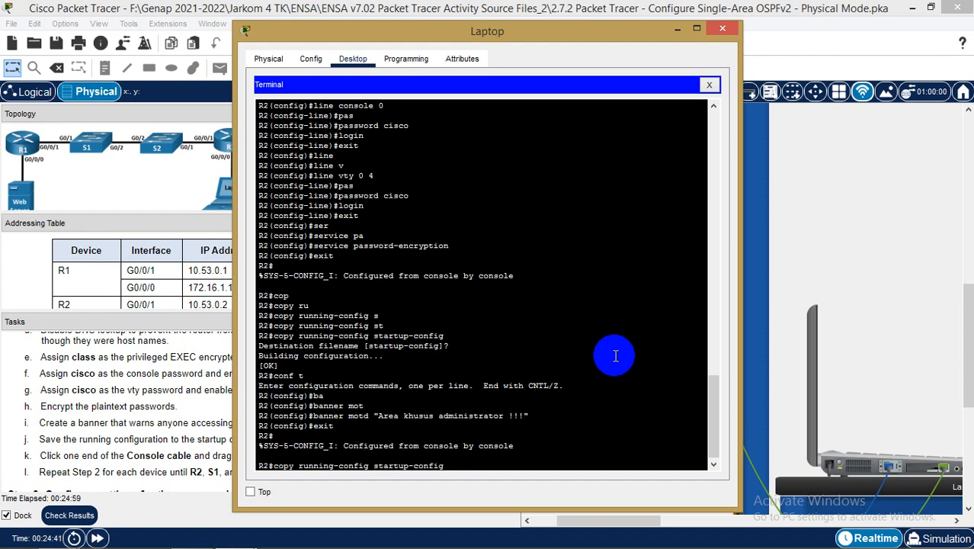
key(Return)
key(Return)
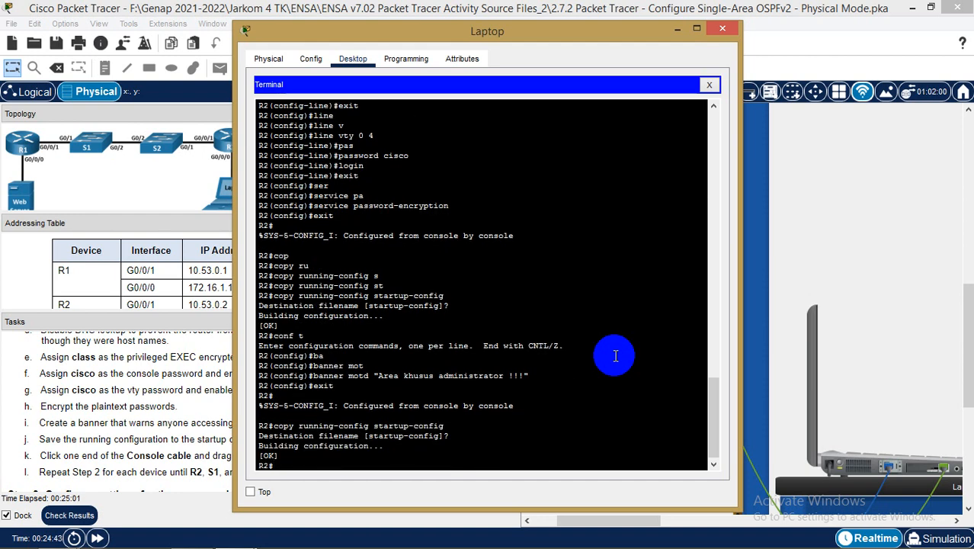
Move the laptop's console cable from R2 to S2's rear console port, then reopen the laptop Desktop
click(723, 29)
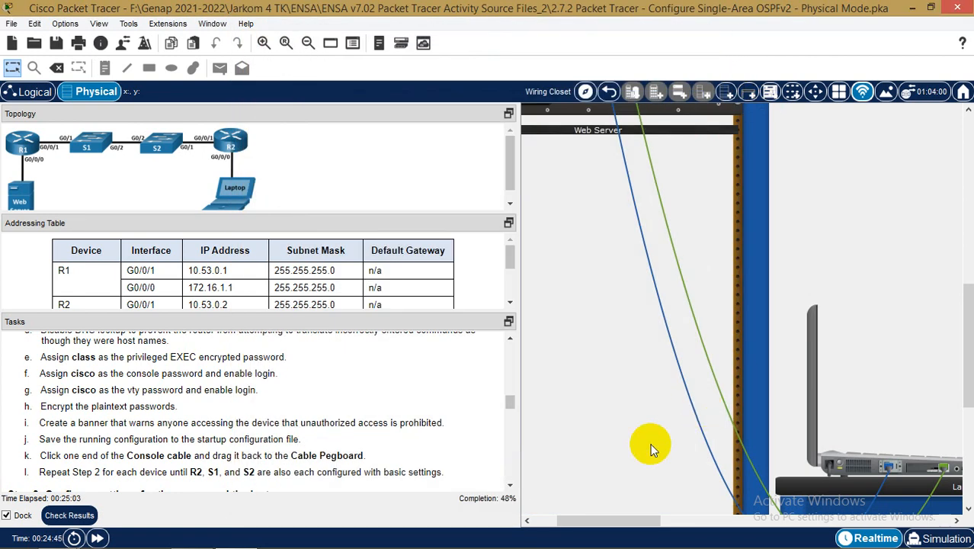
drag(622, 520, 614, 519)
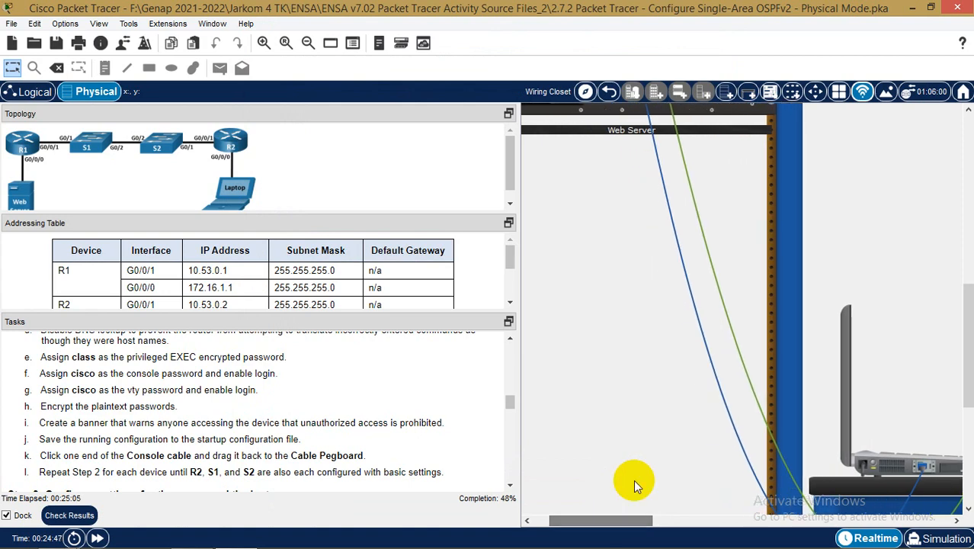
scroll(668, 334, up, 10)
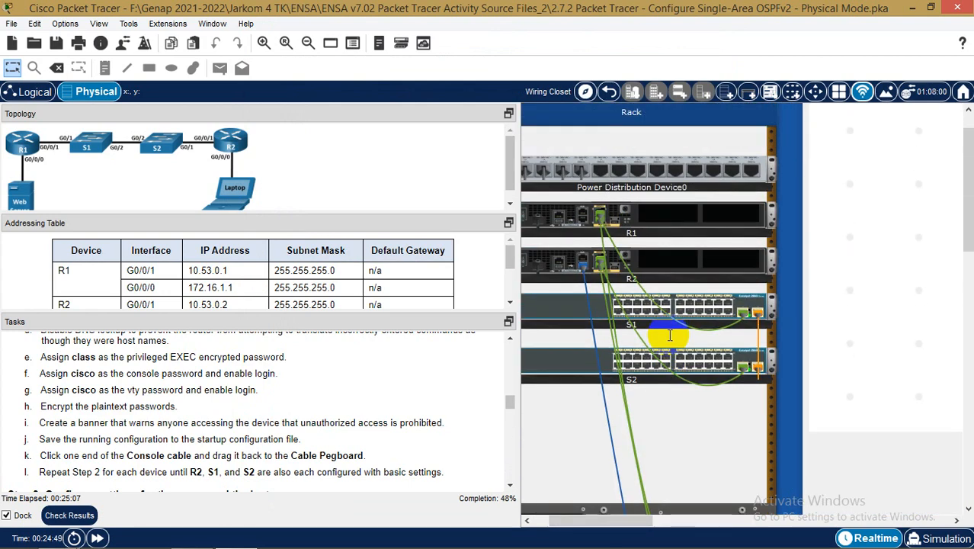
scroll(670, 334, down, 1)
right_click(571, 321)
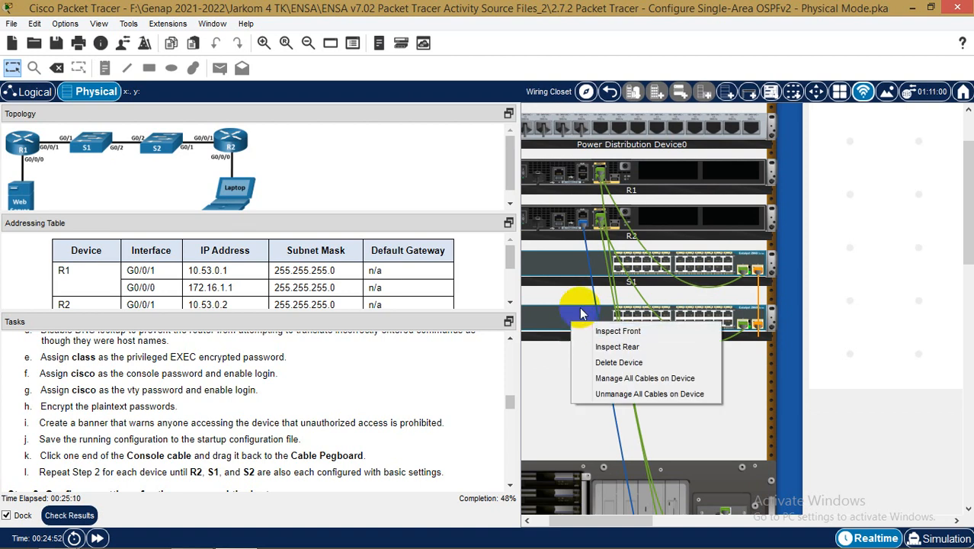
click(623, 348)
drag(583, 222, 893, 356)
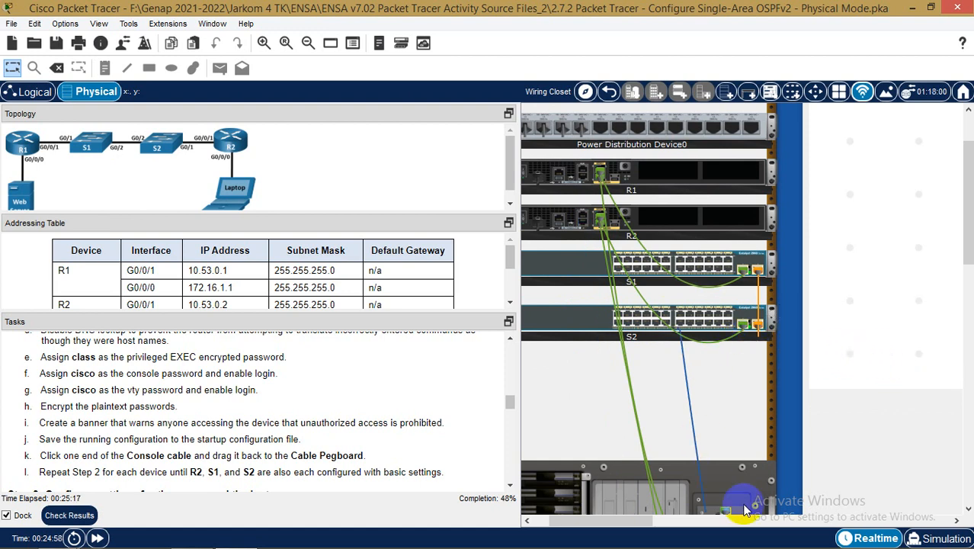
scroll(870, 405, down, 10)
drag(625, 526, 652, 522)
click(750, 341)
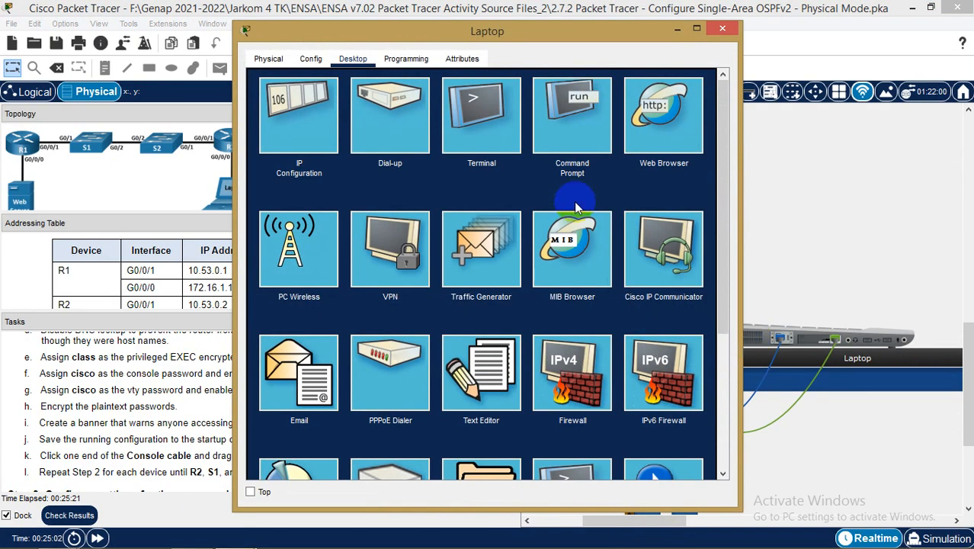
Open the console terminal to the switch, enter global configuration mode and name it S2
click(476, 122)
click(690, 222)
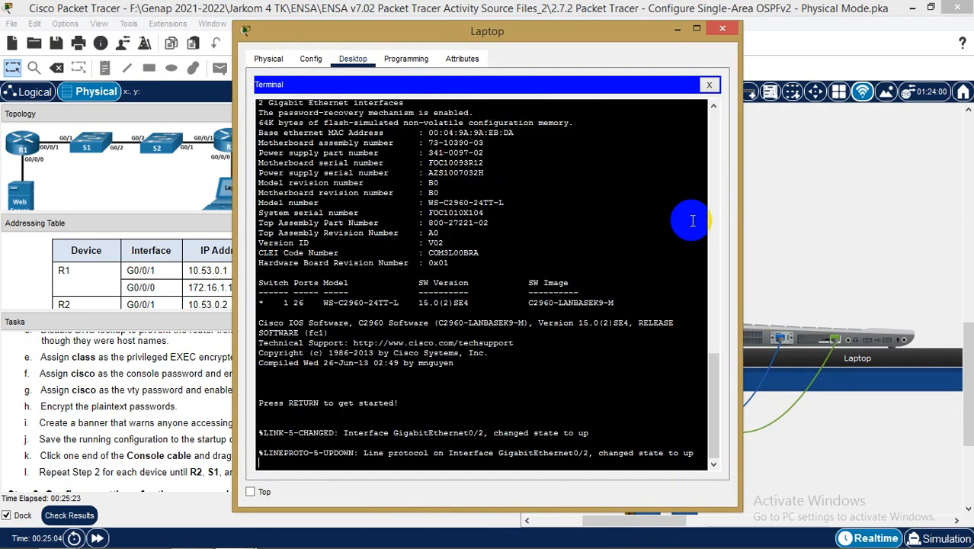
drag(590, 32, 734, 40)
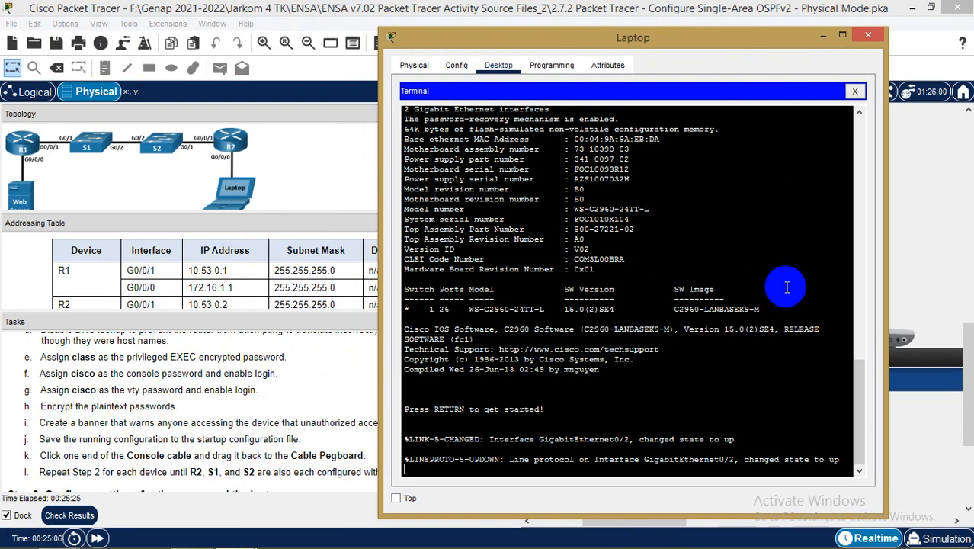
key(Return)
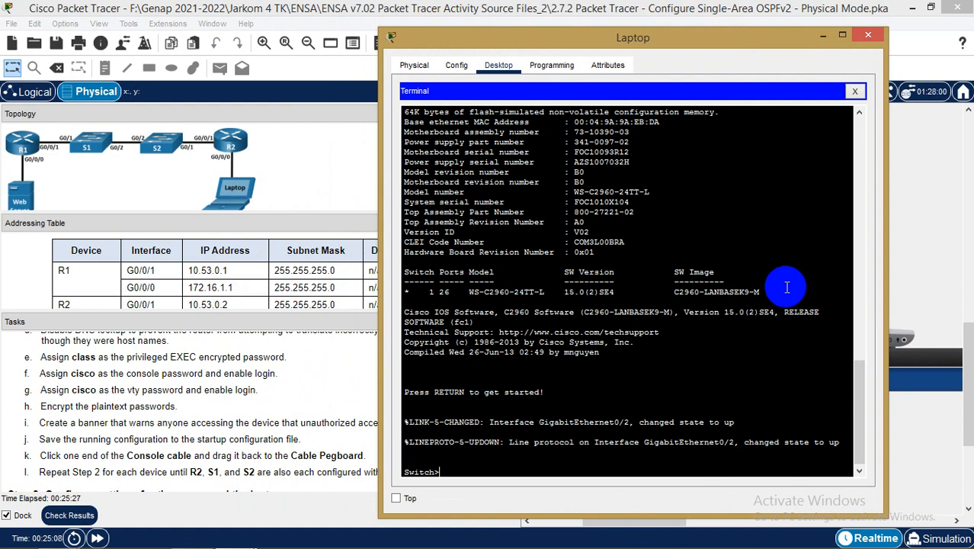
text(en)
key(Return)
text(conf t)
key(Return)
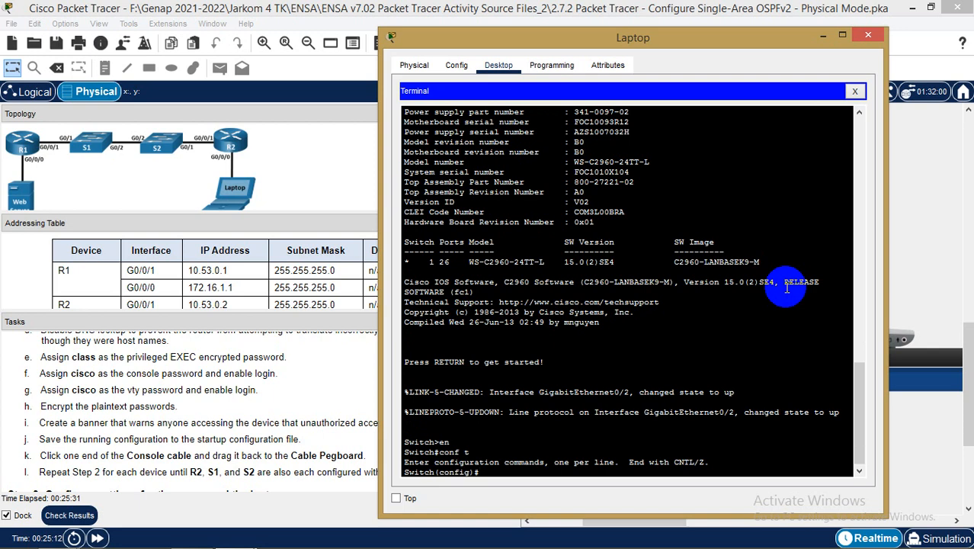
text(hos)
key(Tab)
text(S)
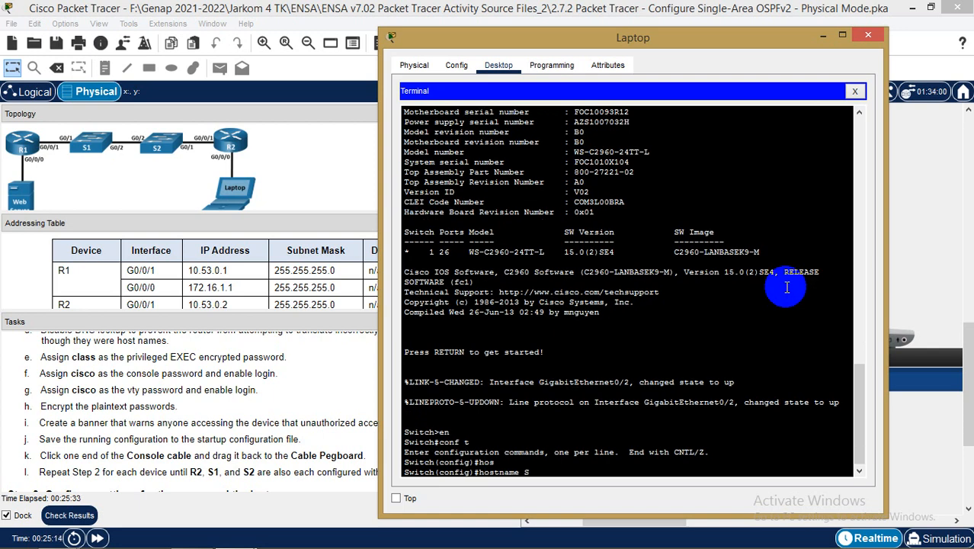
text(2)
key(Return)
Set the enable secret on S2 and disable IP domain lookup
text(ena)
key(Tab)
text(se)
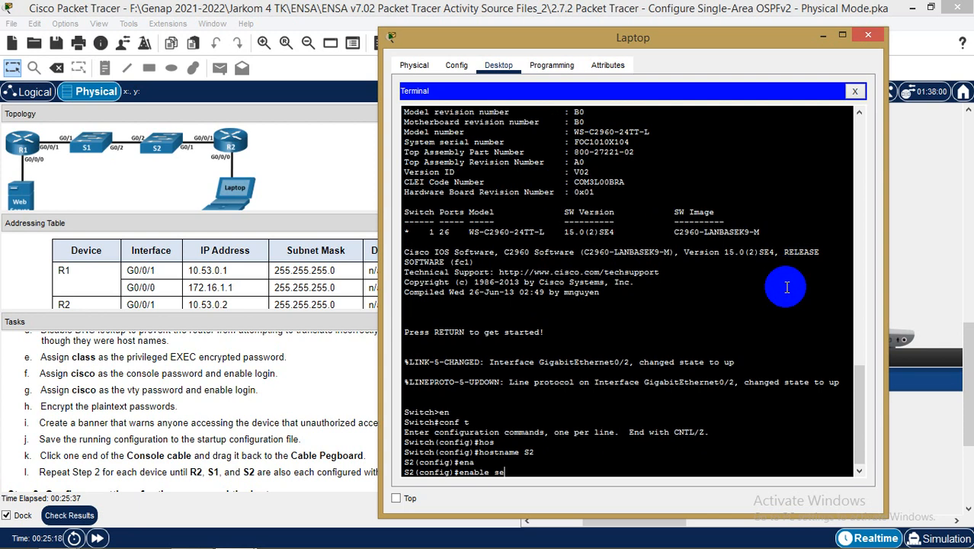
key(Tab)
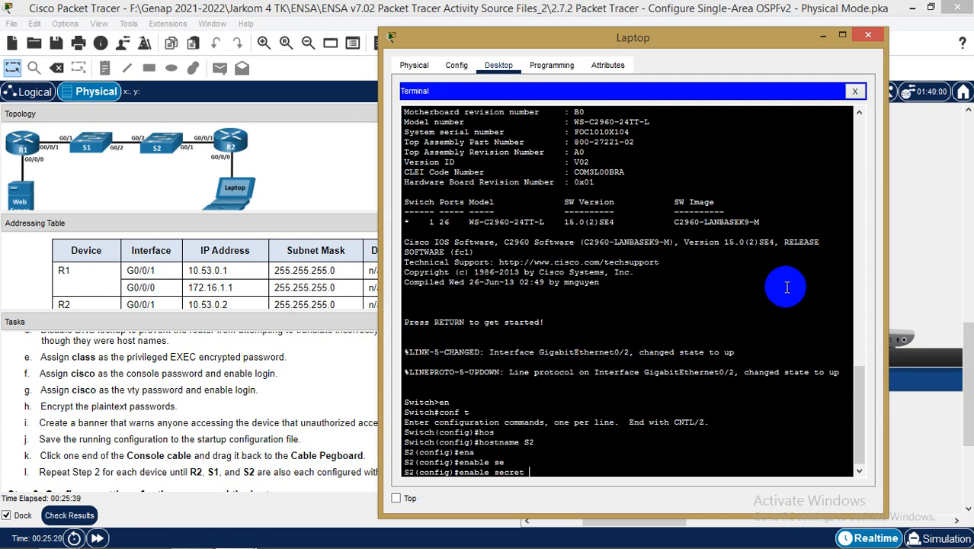
text(class)
key(Return)
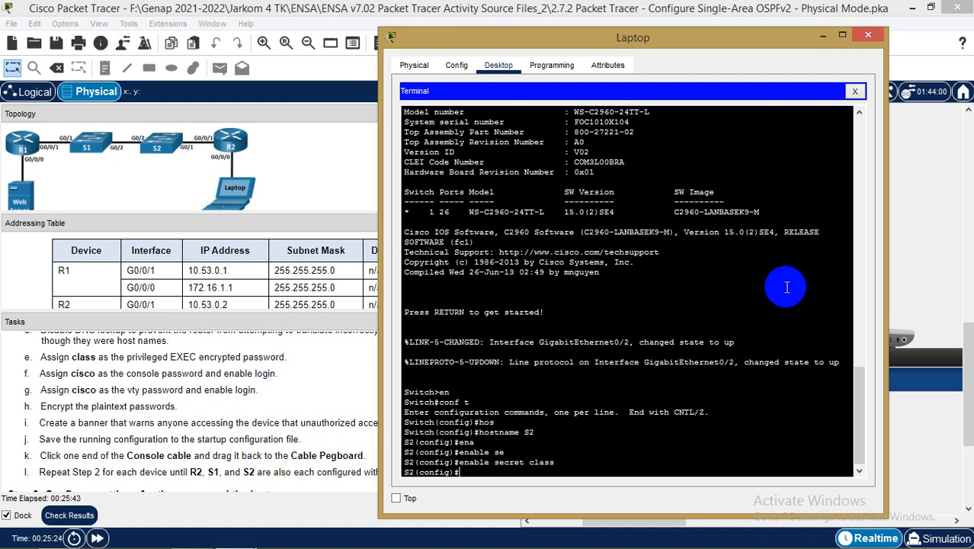
text(no ip domain-lo)
key(Tab)
key(Return)
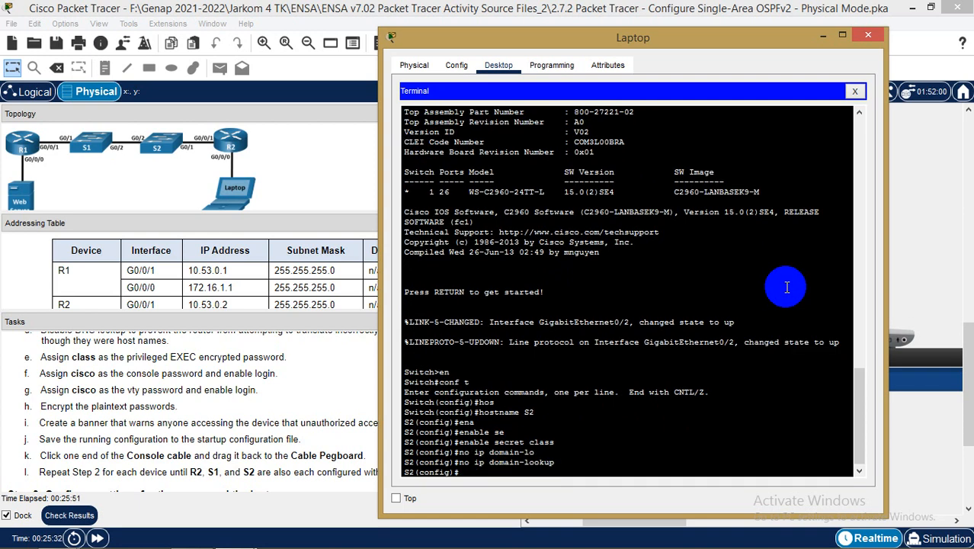
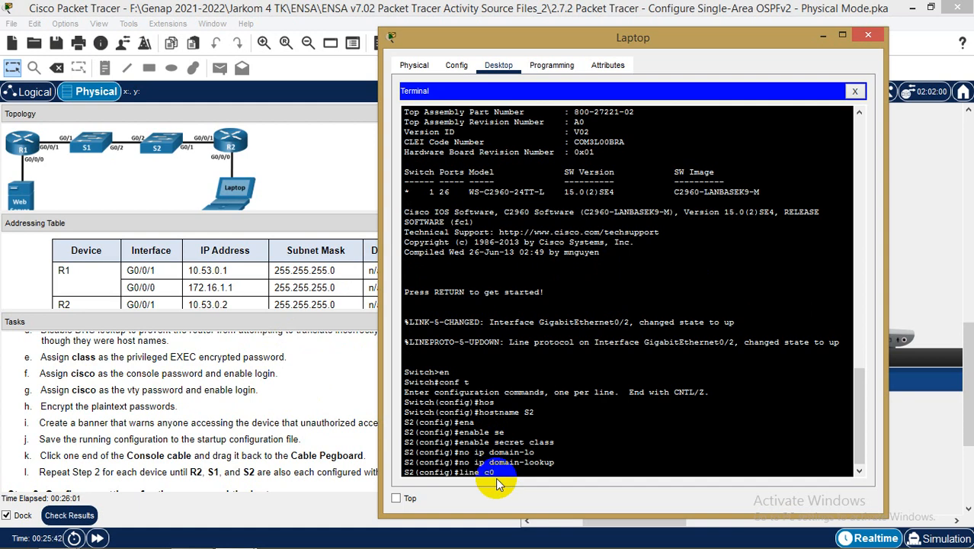
Set a password on S2's console line 0 and require login
key(Return)
key(Up)
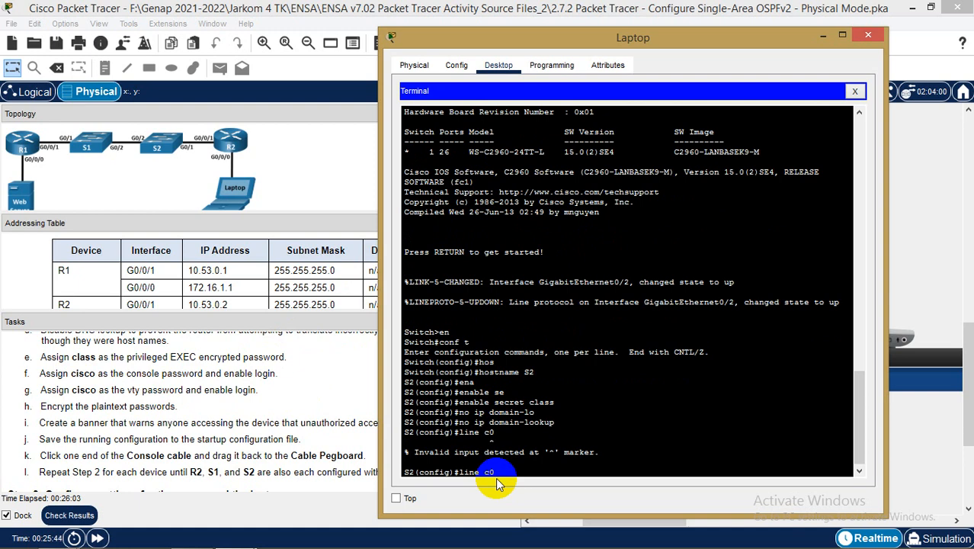
key(Tab)
text(0)
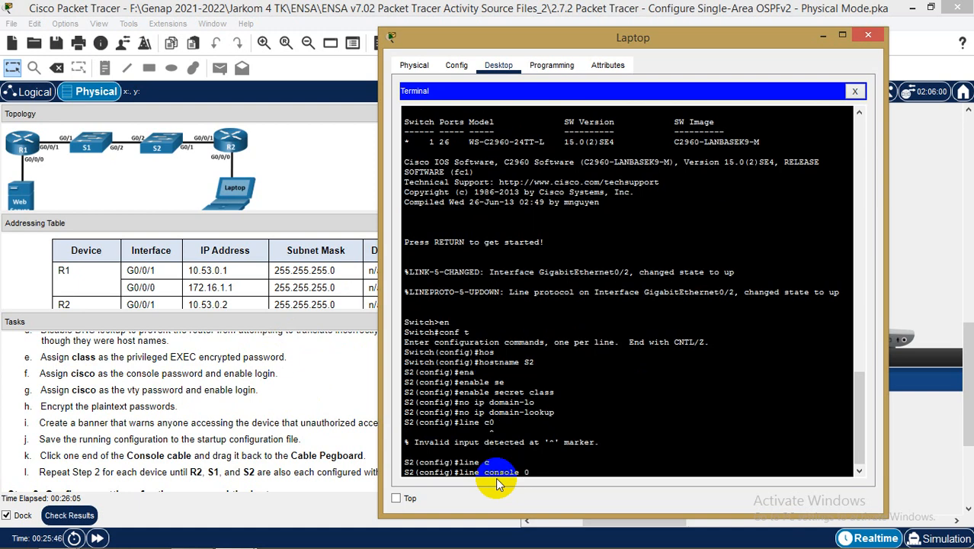
key(Return)
text(pas)
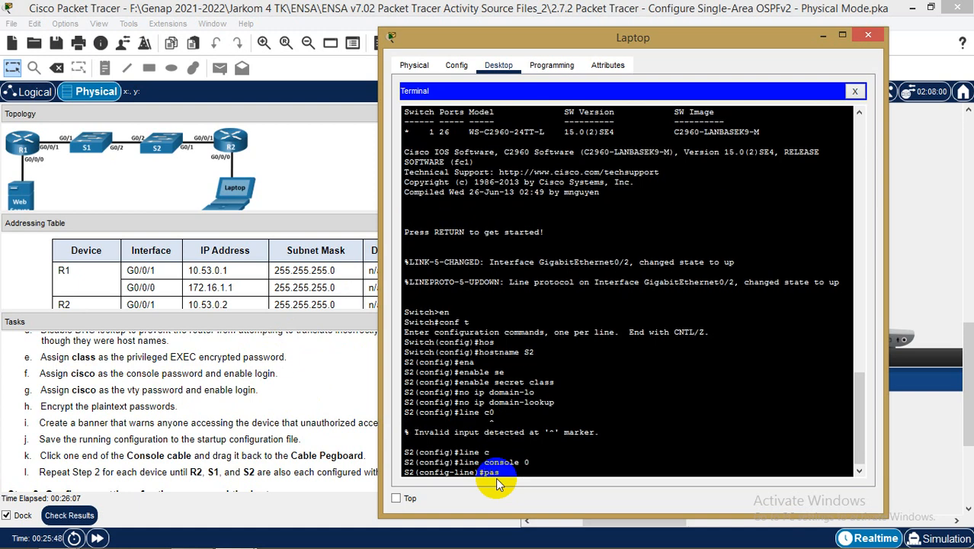
key(Tab)
text(cisco)
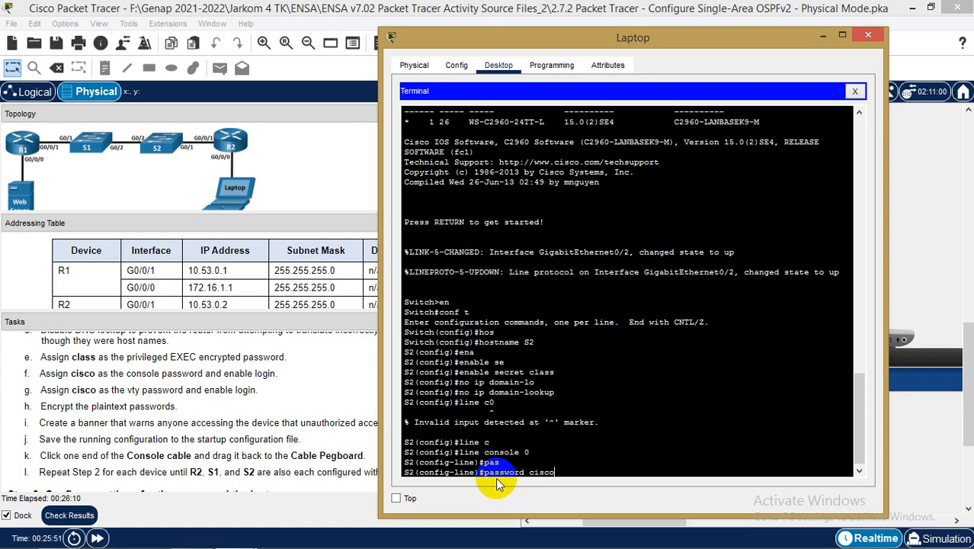
key(Return)
text(login)
key(Return)
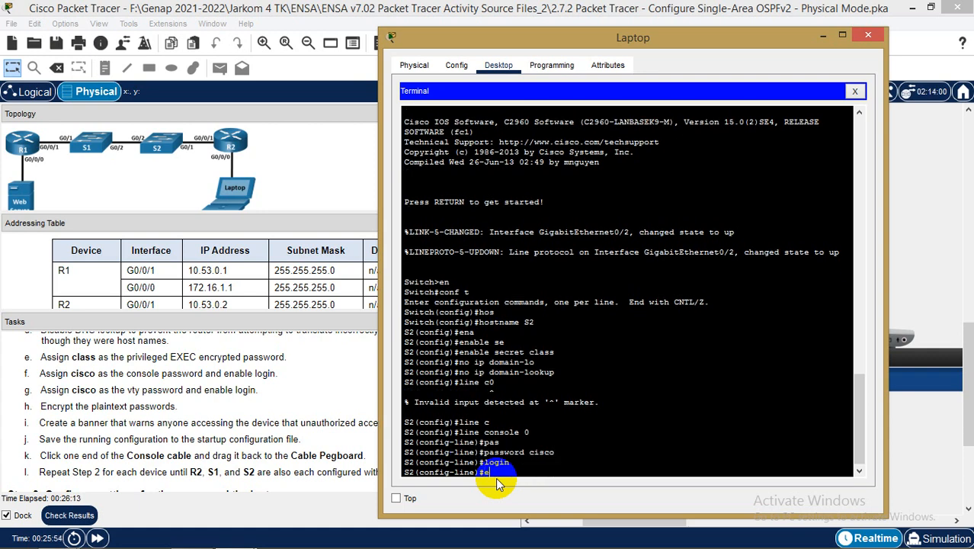
text(exit)
key(Return)
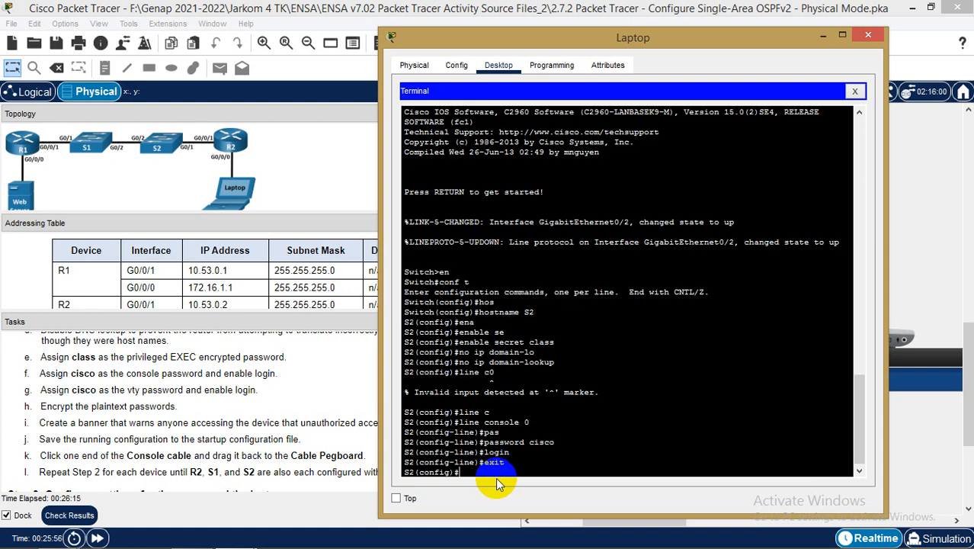
Set a password on vty lines 0 15 and require login there too
text(line v)
key(Tab)
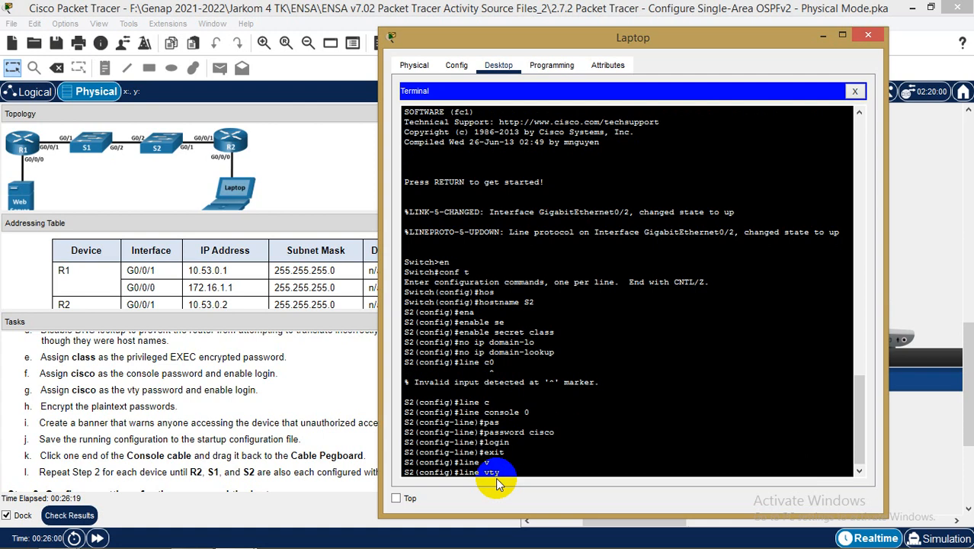
text(0 15)
key(Return)
text(pas)
key(Tab)
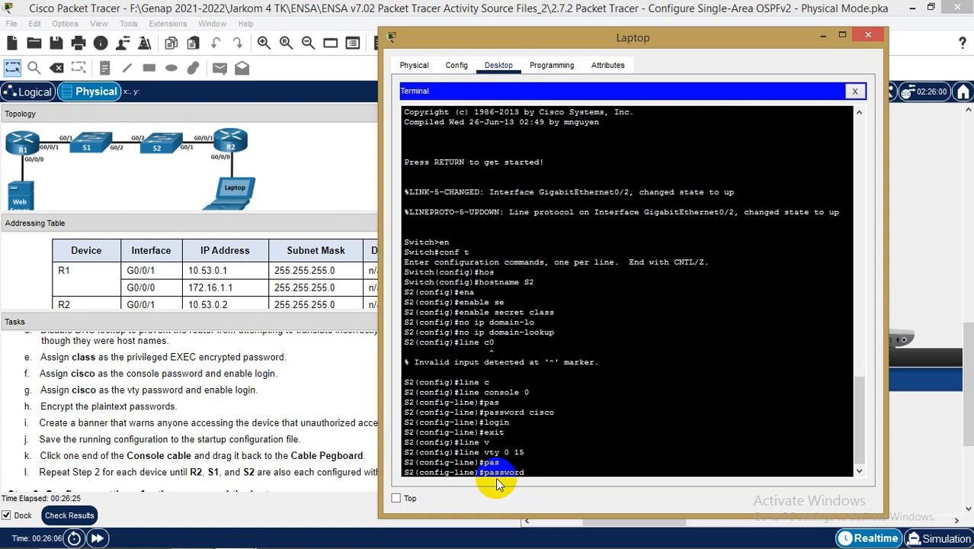
text(cisc)
key(Tab)
text(o)
key(Return)
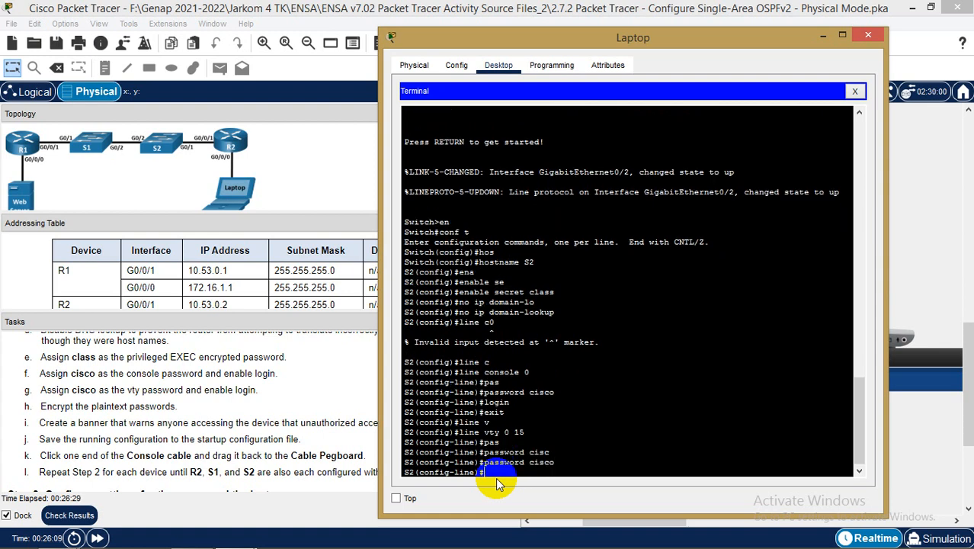
text(login)
key(Return)
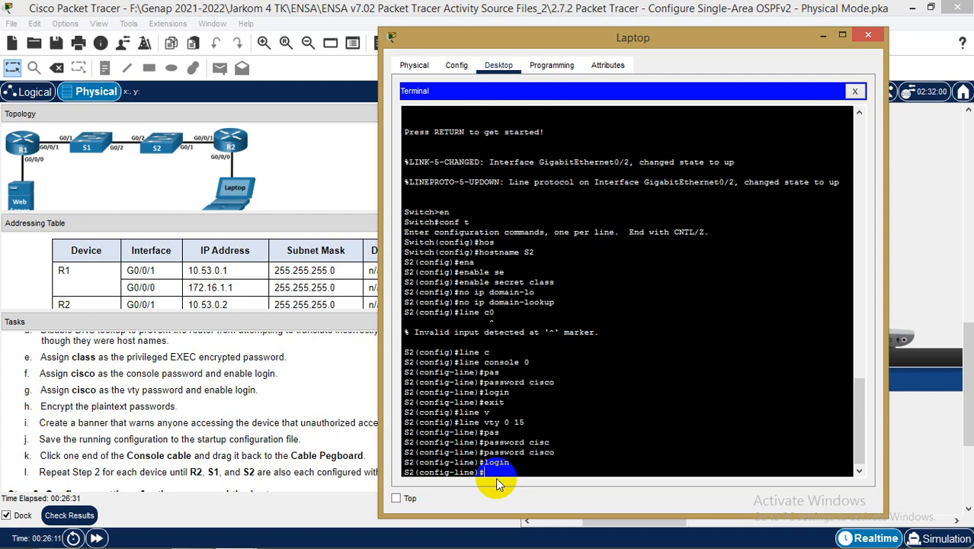
text(exit)
key(Return)
text(ba)
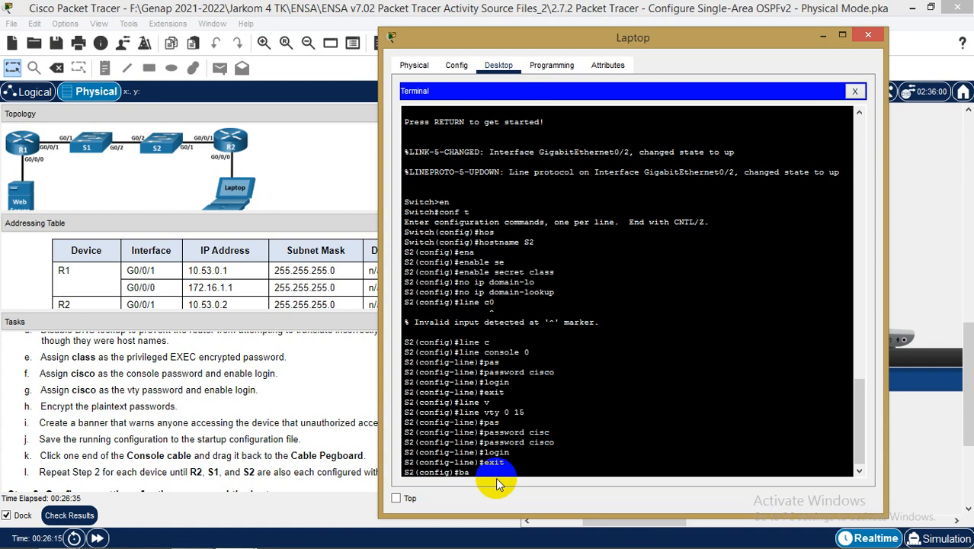
Turn on service password-encryption on S2
key(BackSpace)
key(BackSpace)
text(ser)
key(Tab)
text(pas)
key(Tab)
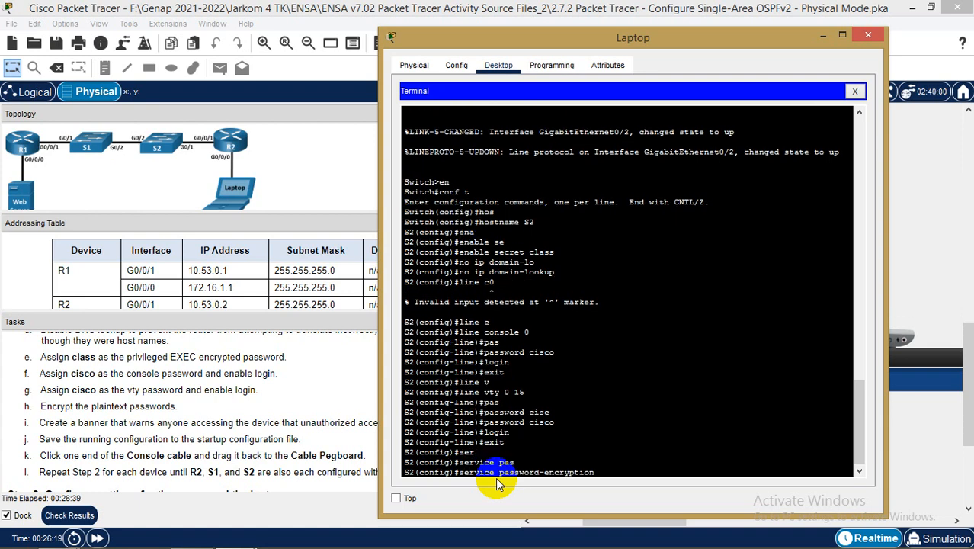
key(Return)
Set the MOTD banner to "Area khusus administrator !!!" and leave global configuration
text(ba)
key(Tab)
text(m)
key(Tab)
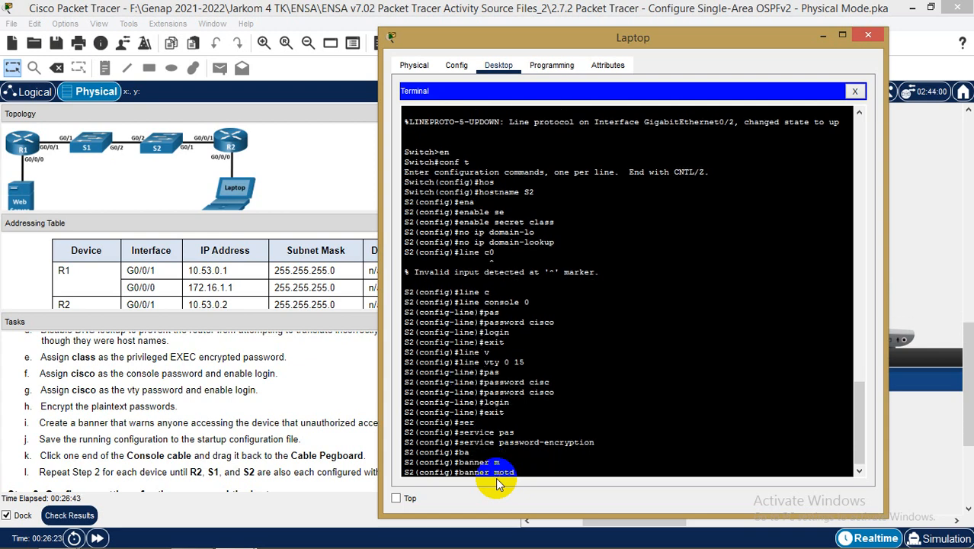
text("Area khusus administrator)
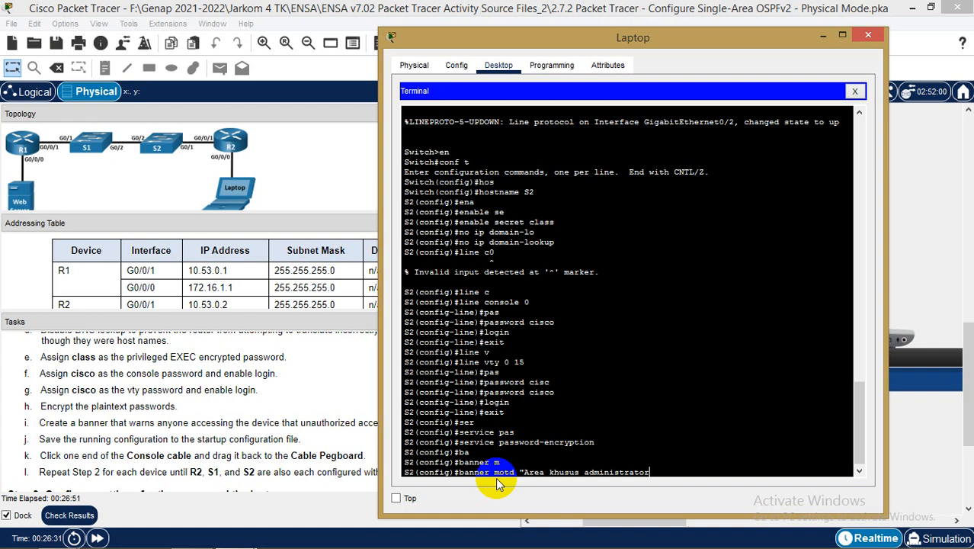
text( !!!")
key(Return)
text(exi)
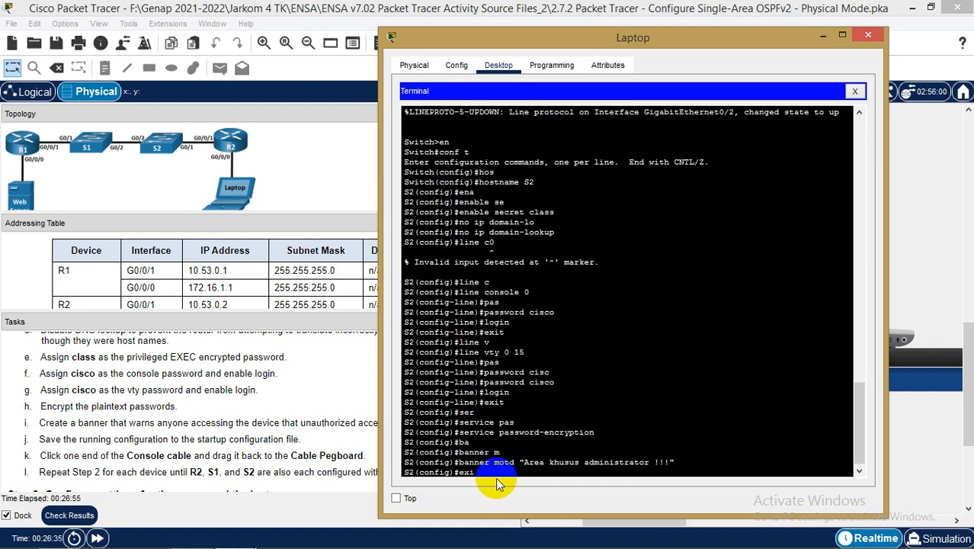
text(t)
key(Return)
Copy running-config to startup-config and confirm the destination filename
text(co)
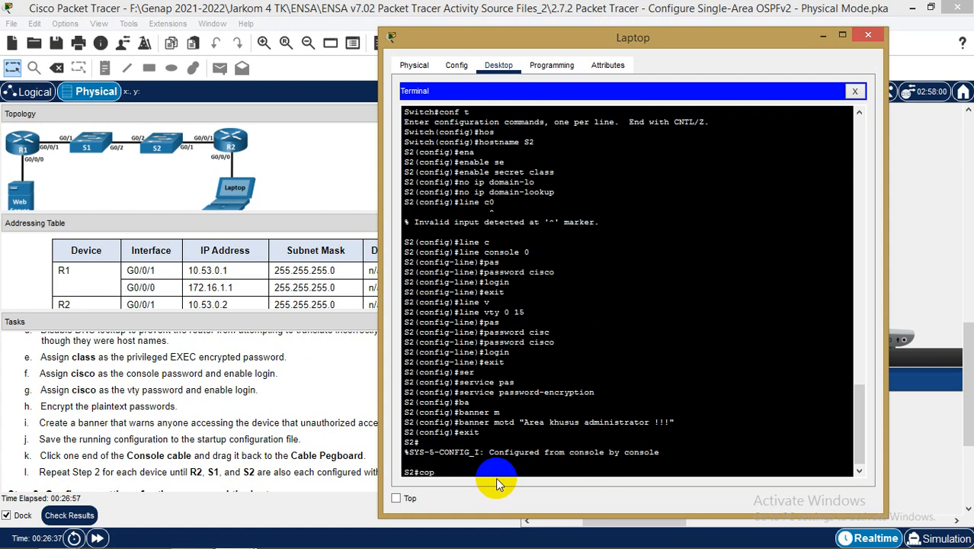
text(p)
key(Tab)
text(ru)
key(Tab)
text(st)
key(Tab)
key(Return)
key(Return)
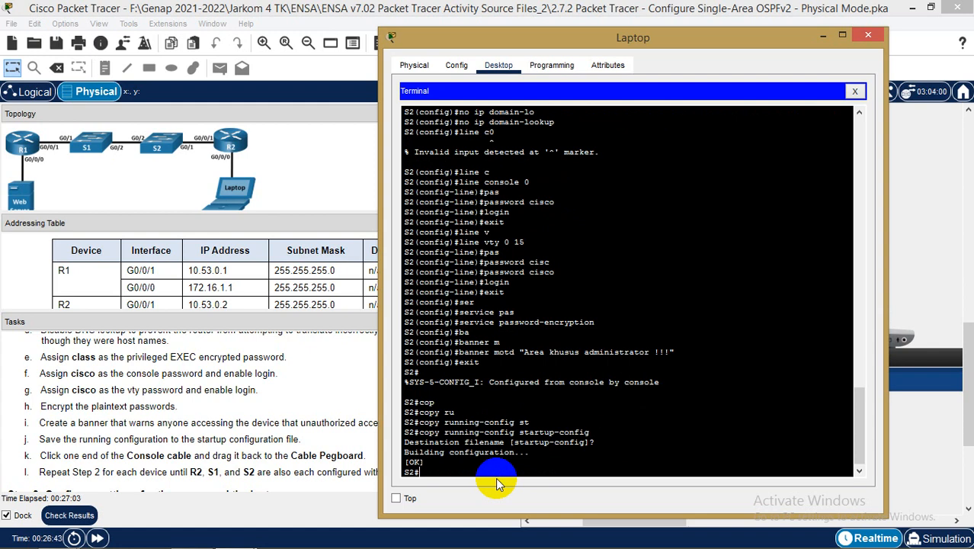
Close the Laptop terminal, bring Step 3 into view, and open the Web Server
click(867, 35)
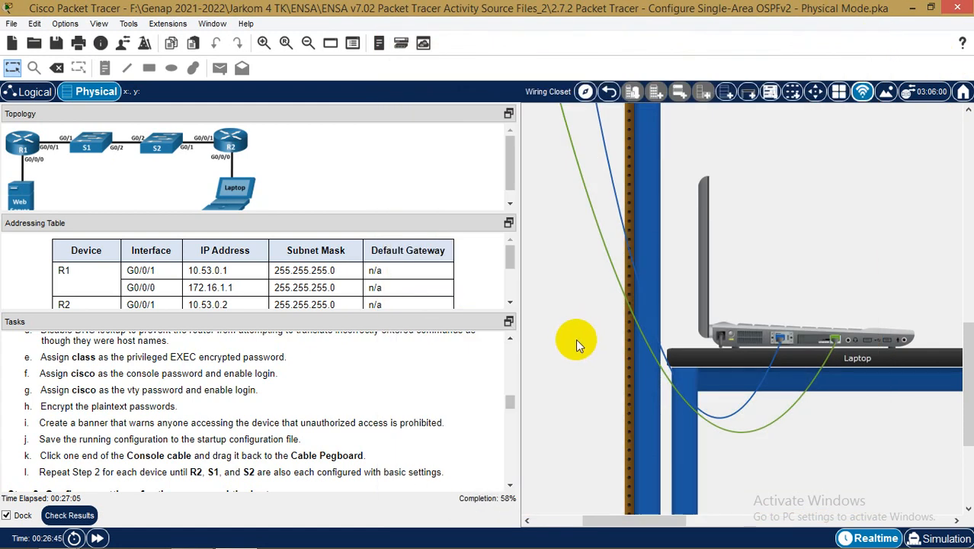
scroll(387, 425, down, 2)
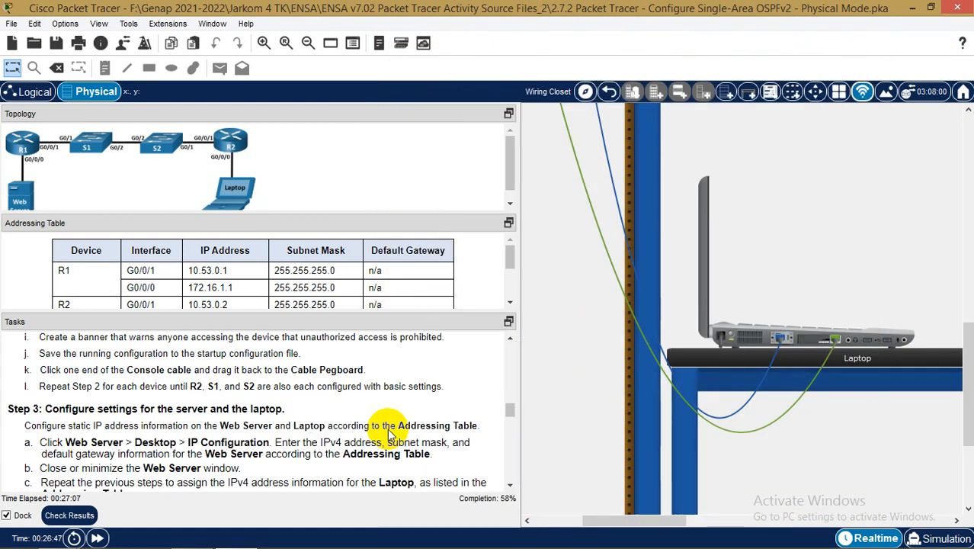
scroll(389, 433, down, 1)
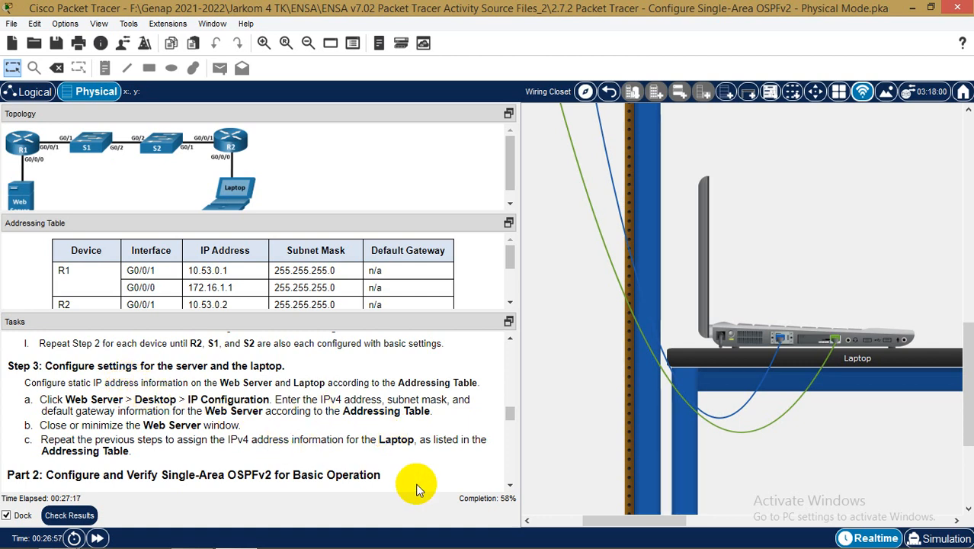
drag(644, 524, 574, 524)
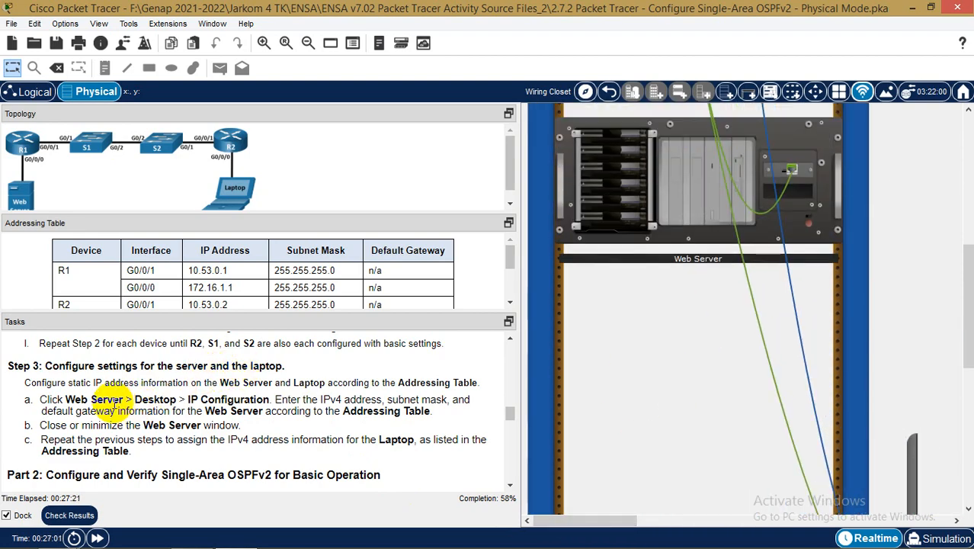
click(664, 221)
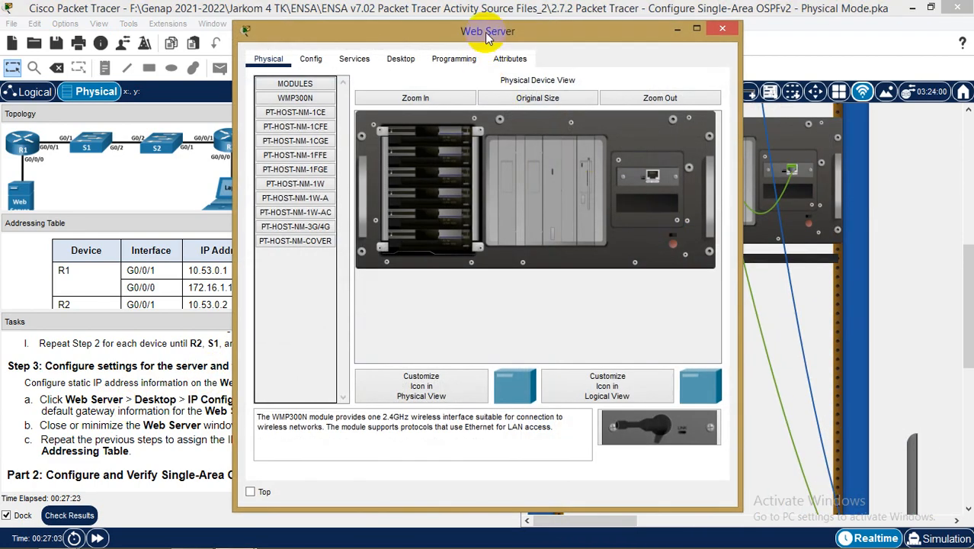
Power on the Web Server and open its Desktop IP Configuration panel
drag(481, 17, 656, 26)
click(587, 65)
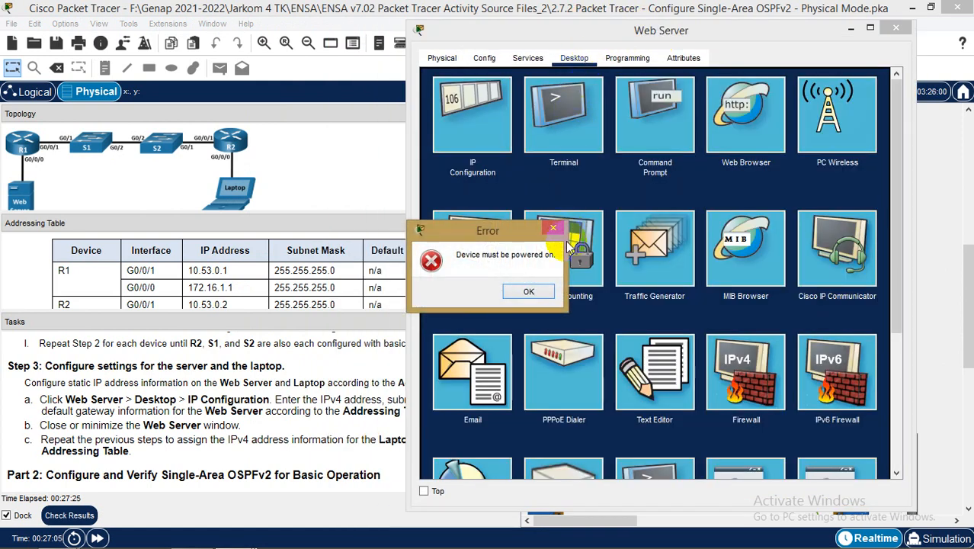
click(538, 293)
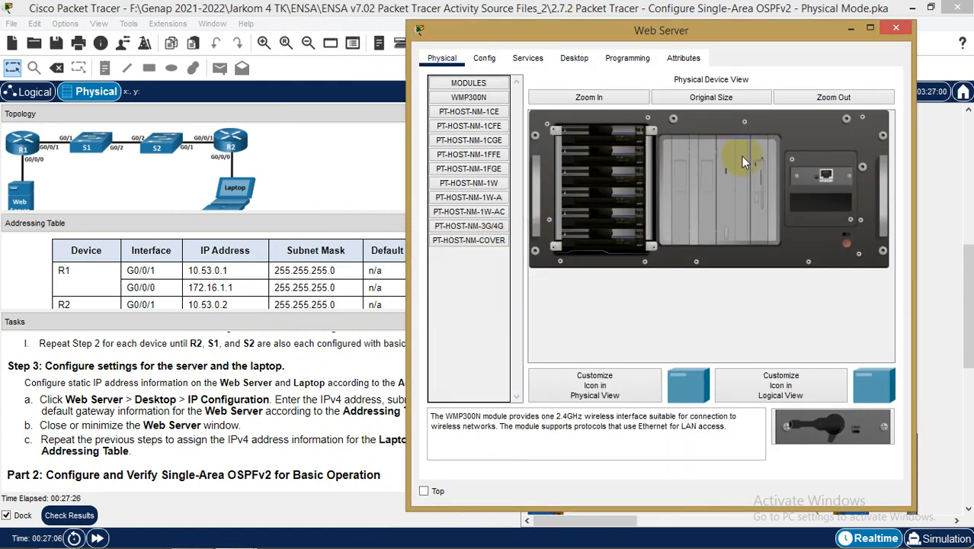
click(846, 243)
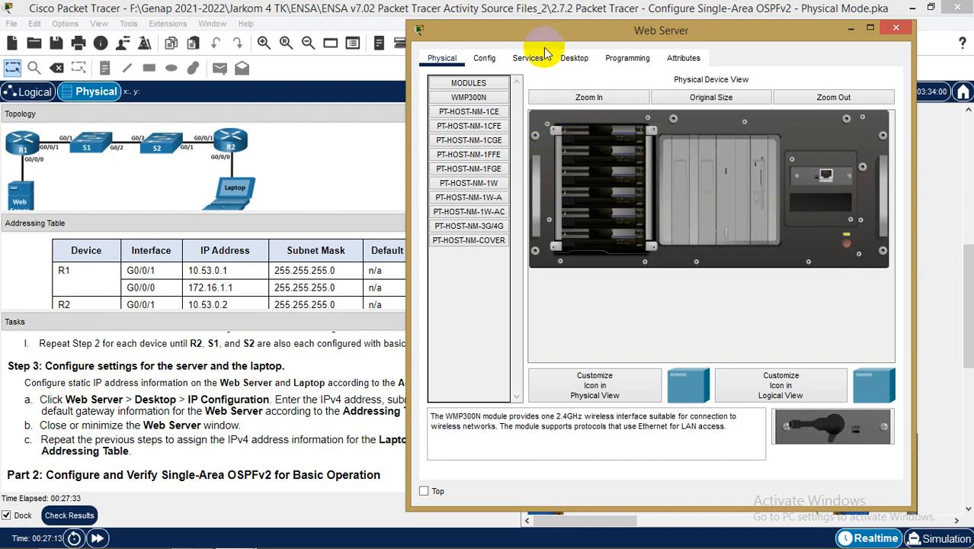
click(573, 59)
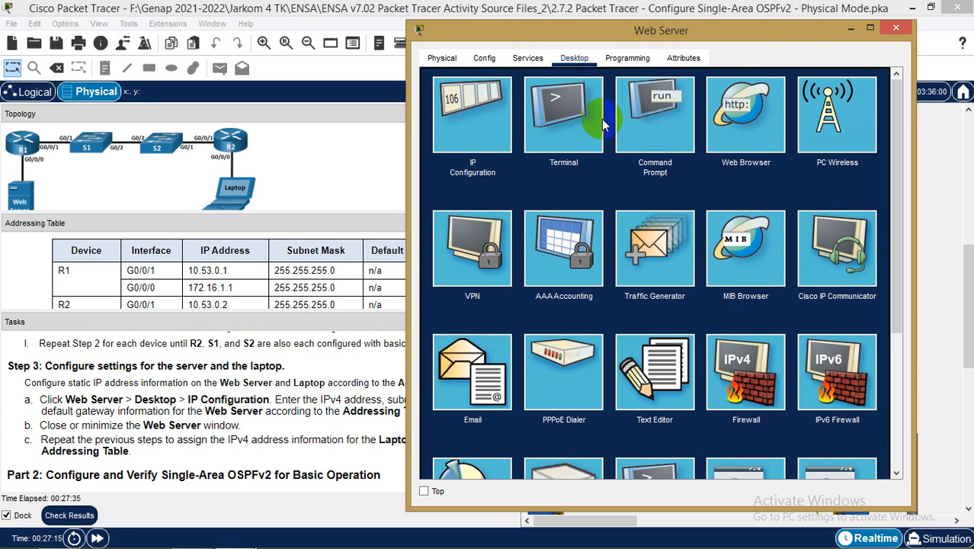
click(466, 110)
drag(633, 28, 671, 29)
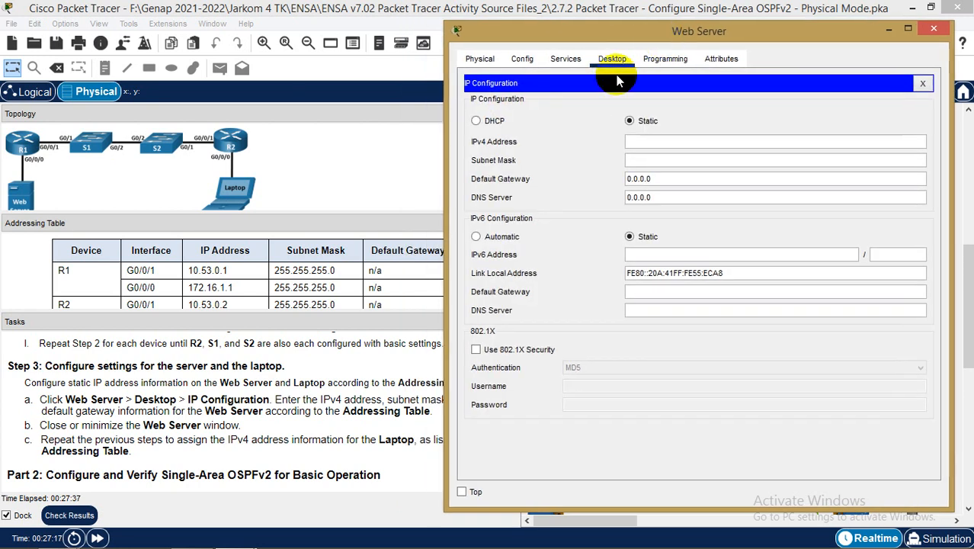
Give the Web Server IPv4 172.16.1.10, mask 255.255.255.0, gateway 172.16.1.1
click(373, 268)
scroll(373, 266, down, 2)
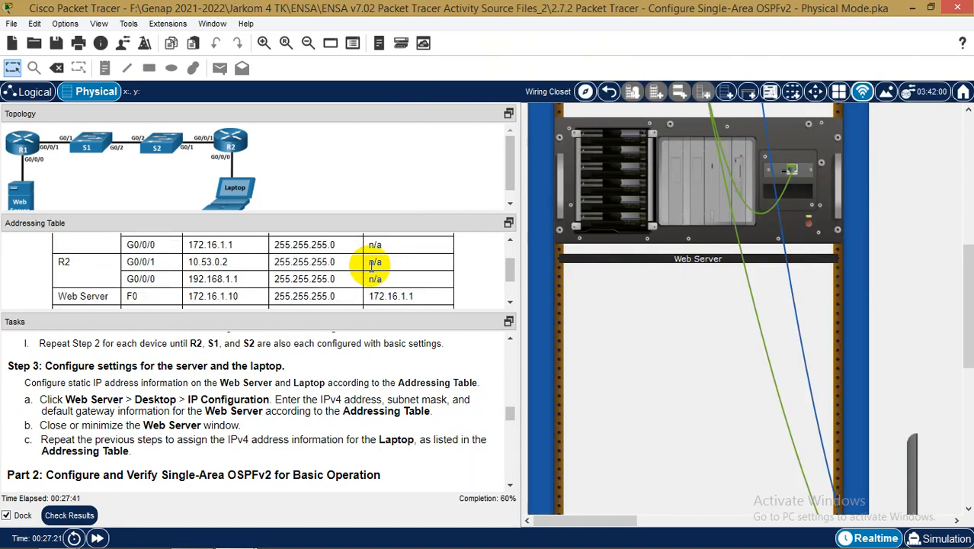
mouse_move(286, 541)
mouse_move(252, 537)
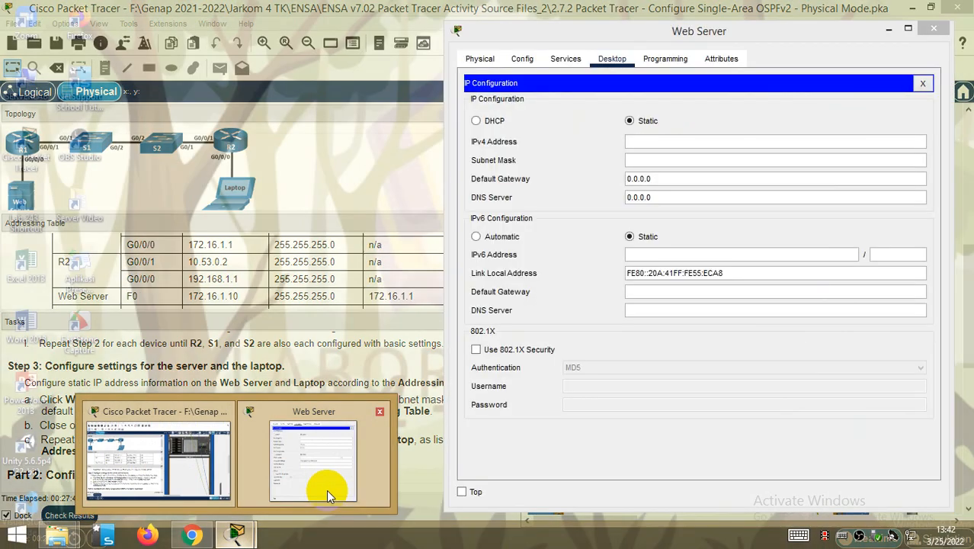
click(322, 495)
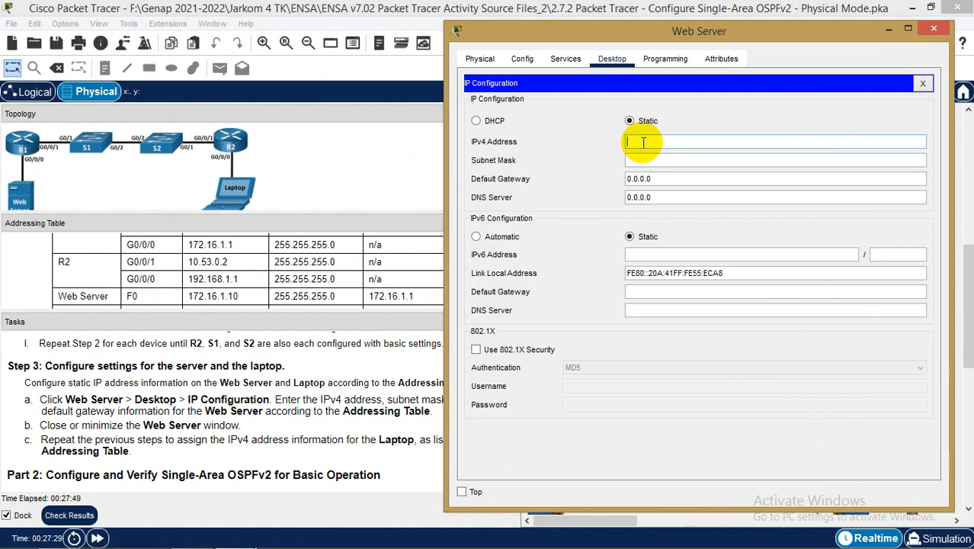
text(172.16.1.10)
key(Tab)
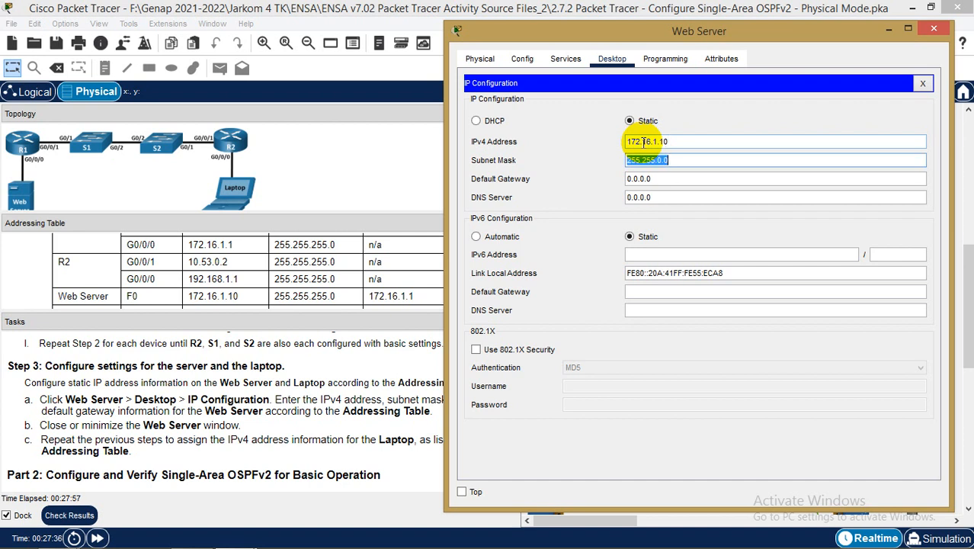
key(Right)
key(Left)
key(Left)
key(BackSpace)
text(255)
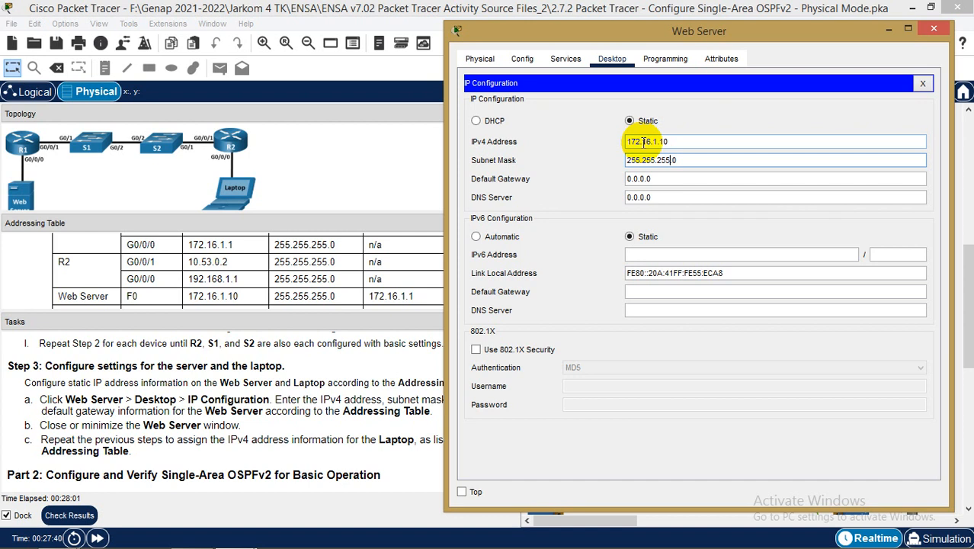
key(Tab)
text(172.16.1.1)
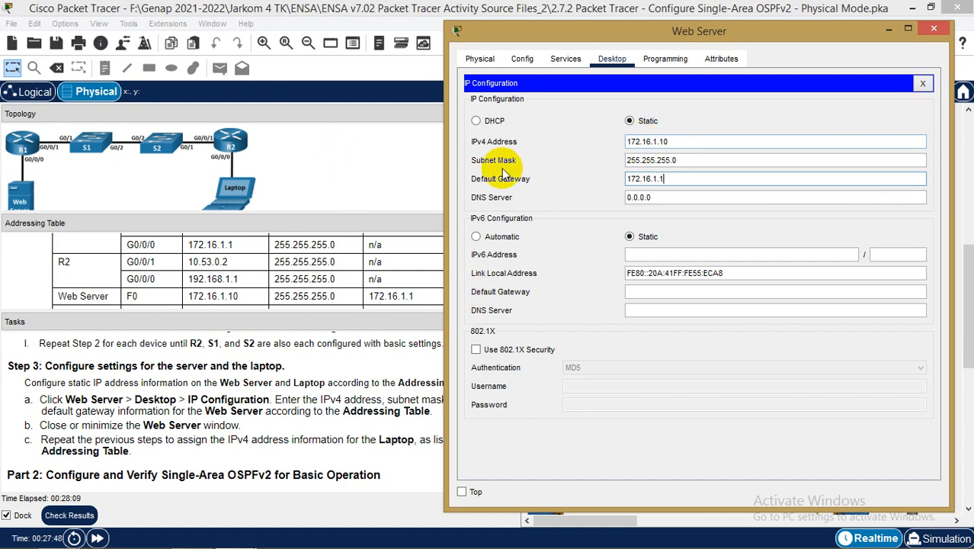
Close the Web Server's IP Configuration panel and its window
drag(566, 29, 625, 28)
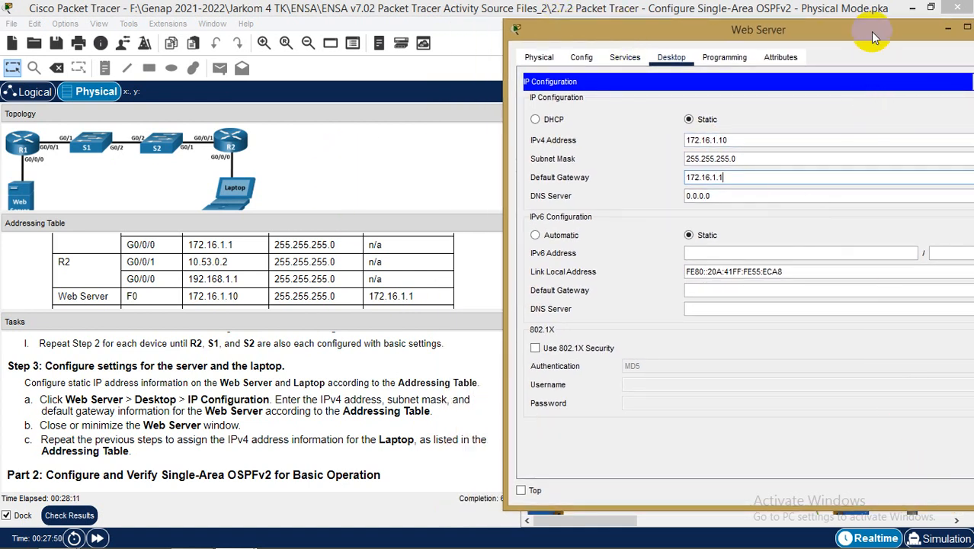
drag(874, 37, 720, 48)
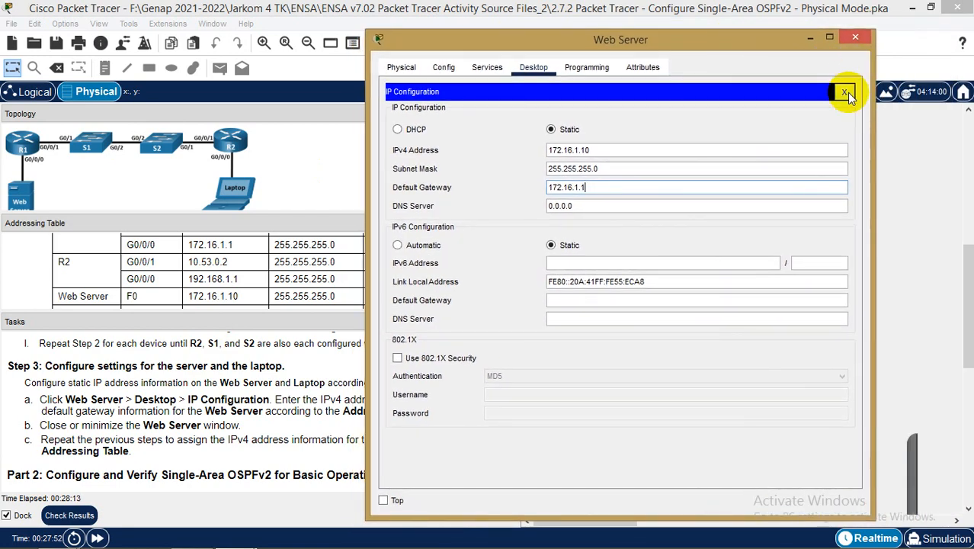
click(846, 91)
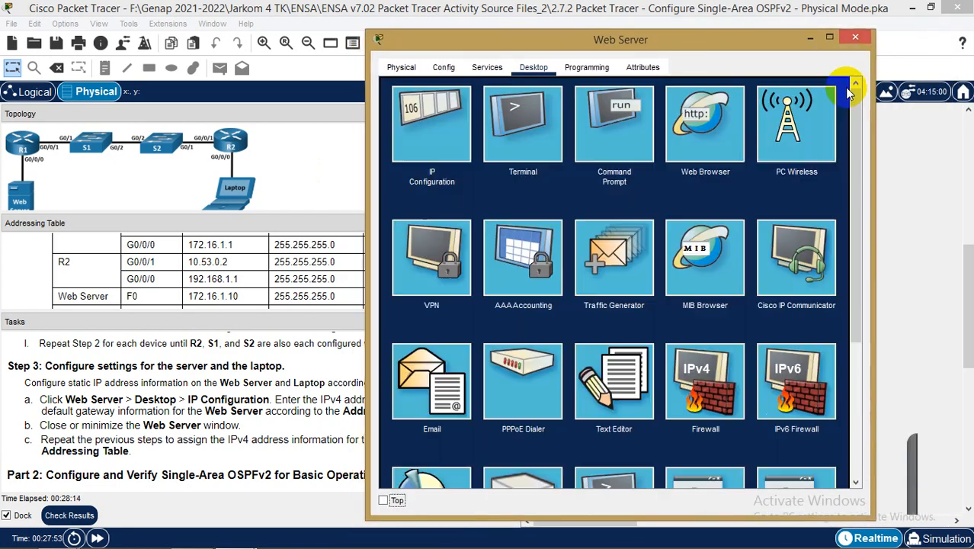
click(856, 38)
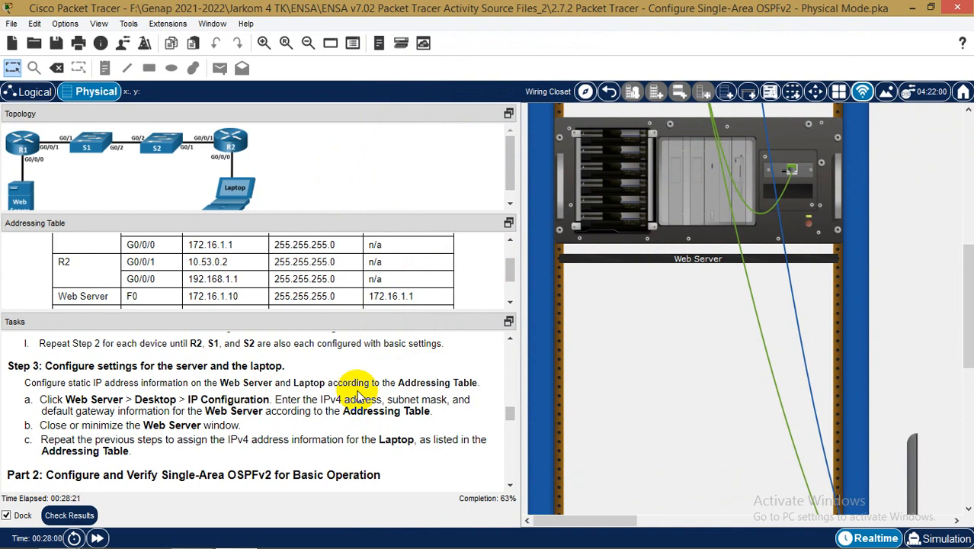
Give the Laptop IPv4 192.168.1.10, mask 255.255.255.0, gateway 192.168.1.1, then close it
scroll(917, 471, down, 3)
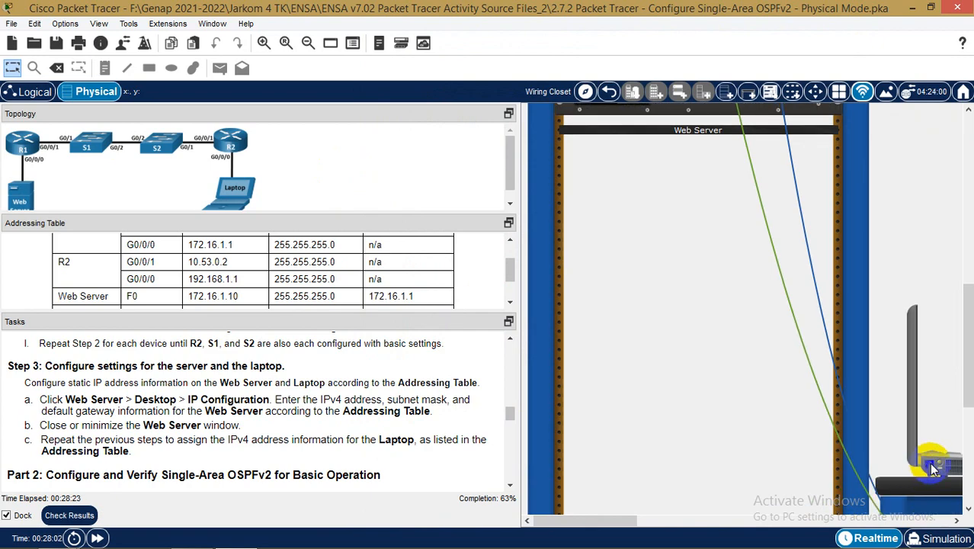
click(929, 463)
click(312, 104)
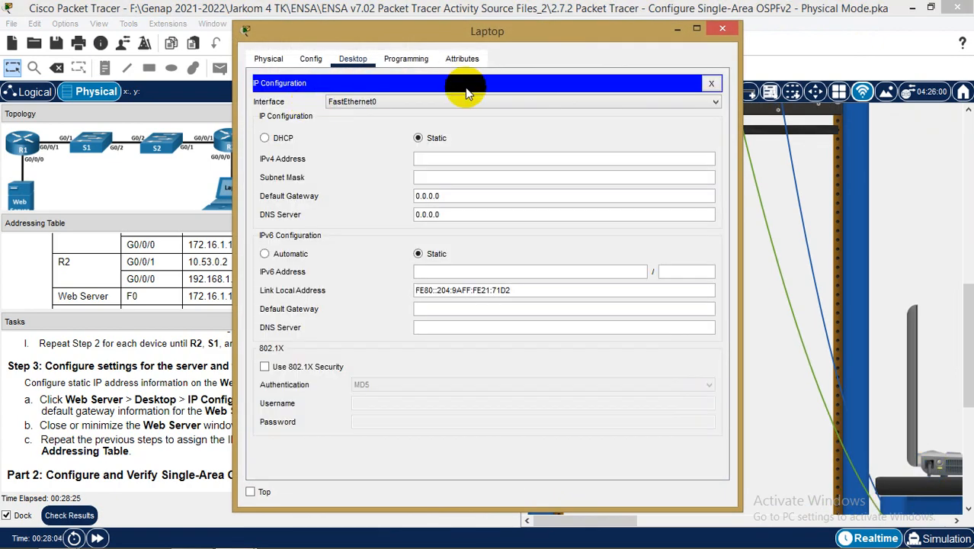
drag(383, 31, 500, 28)
click(240, 283)
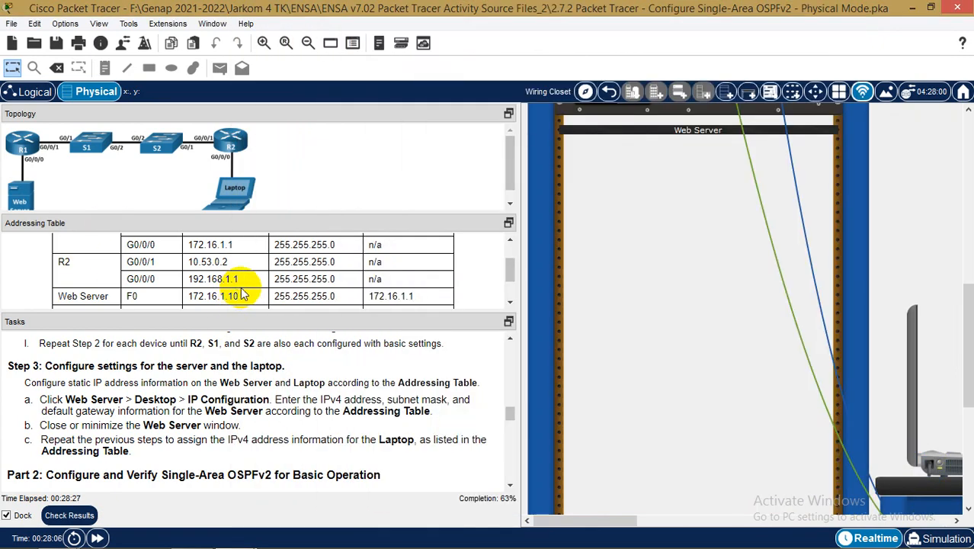
scroll(240, 282, down, 3)
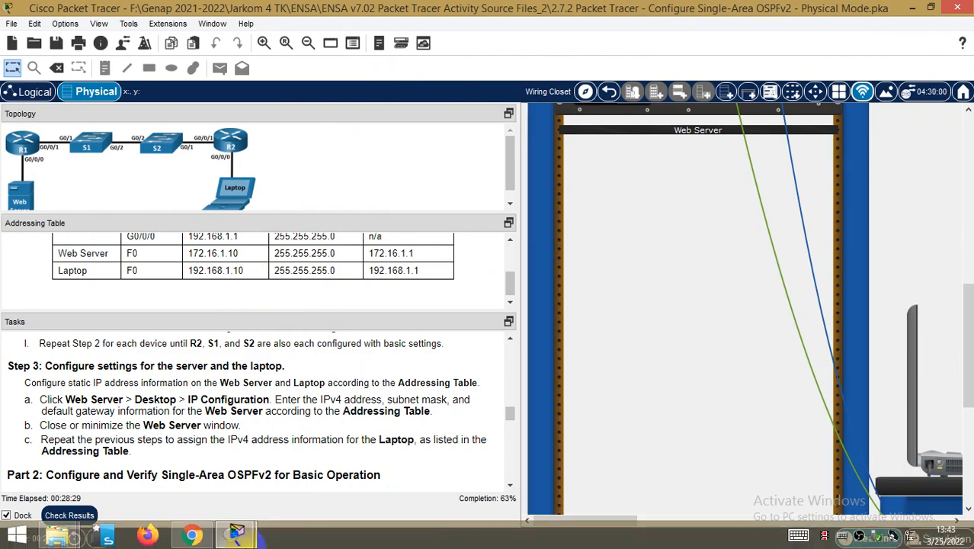
click(347, 478)
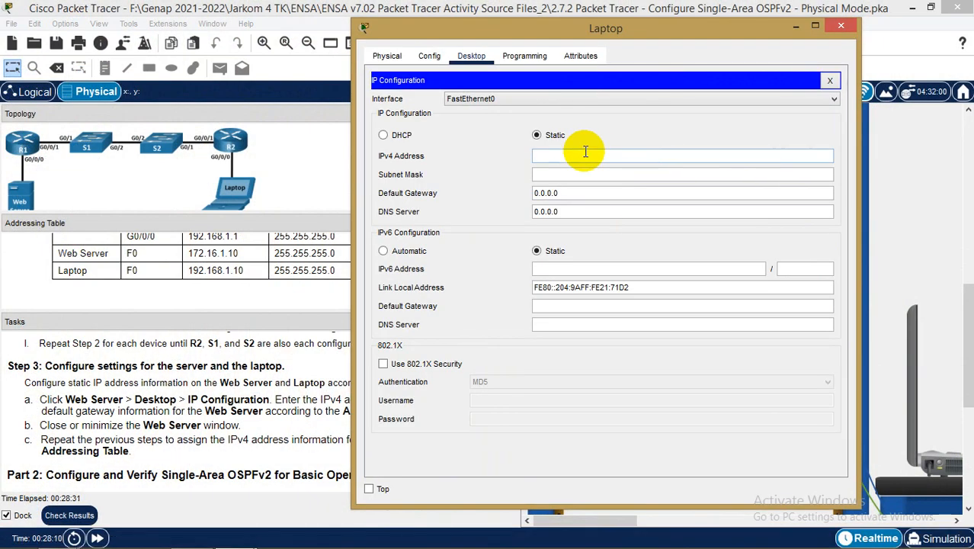
text(192.168.1.10)
key(Tab)
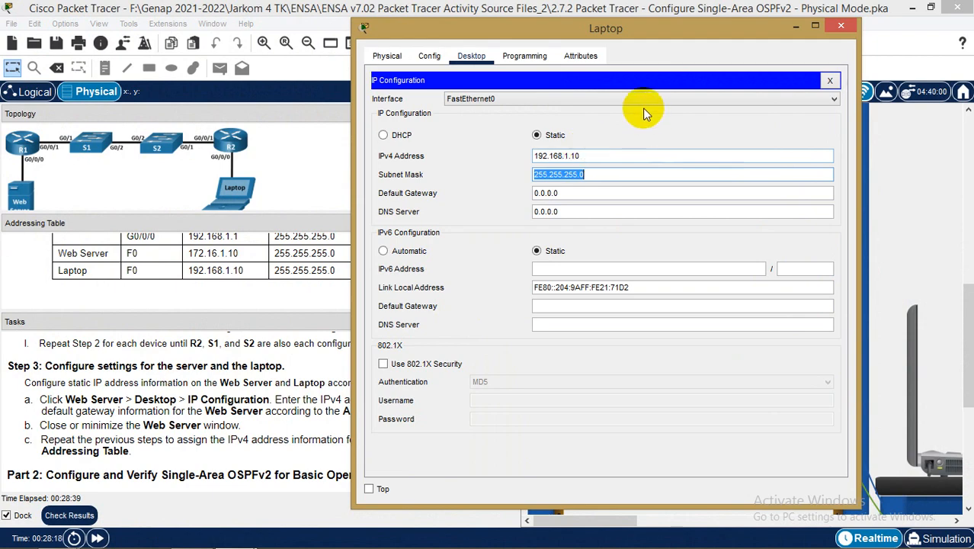
drag(649, 31, 752, 59)
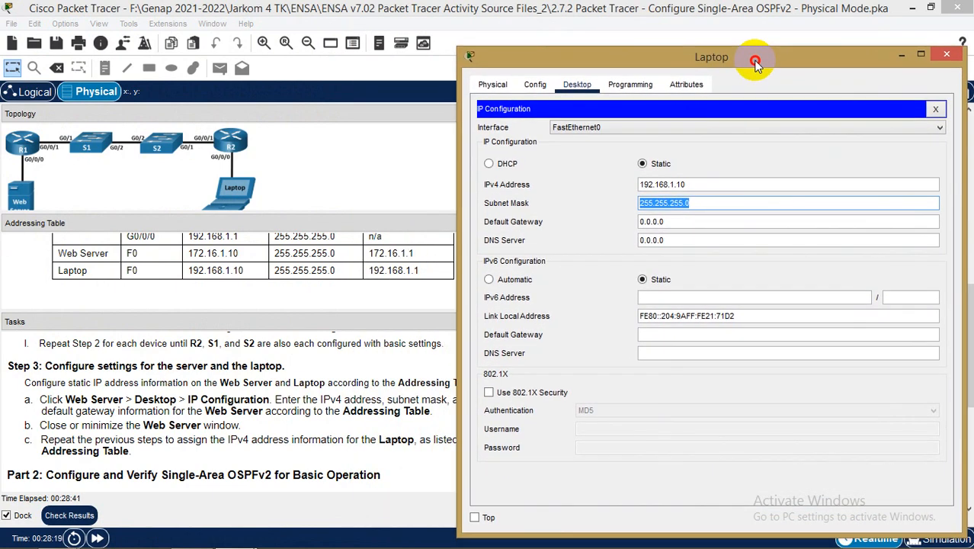
triple_click(692, 221)
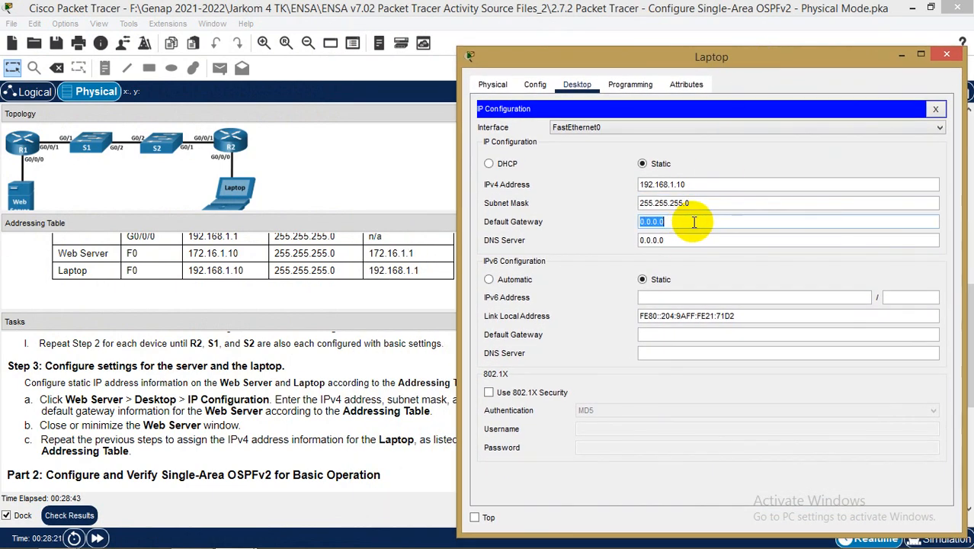
text(192.168.1.1)
click(946, 53)
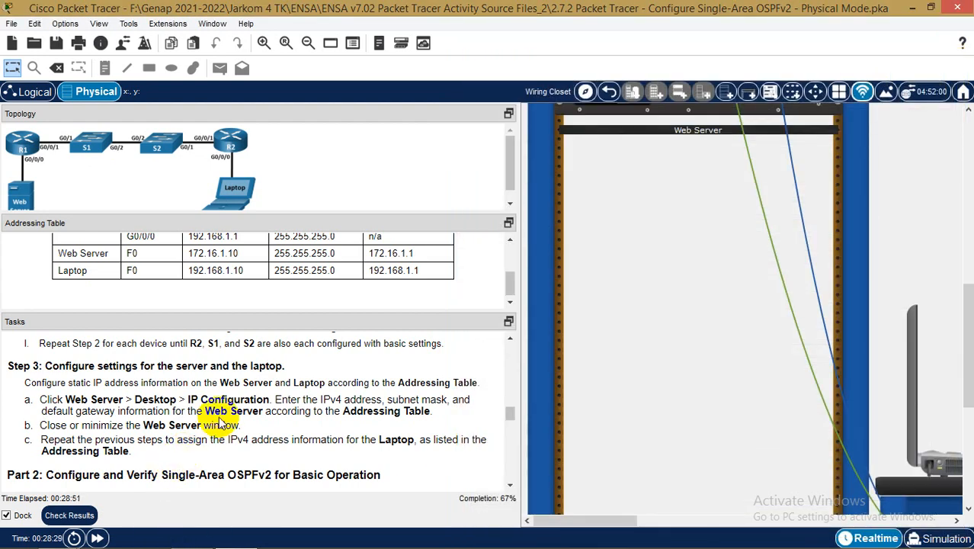
Move the console cable end from S2's rear panel to R1's rear console port
scroll(221, 425, down, 3)
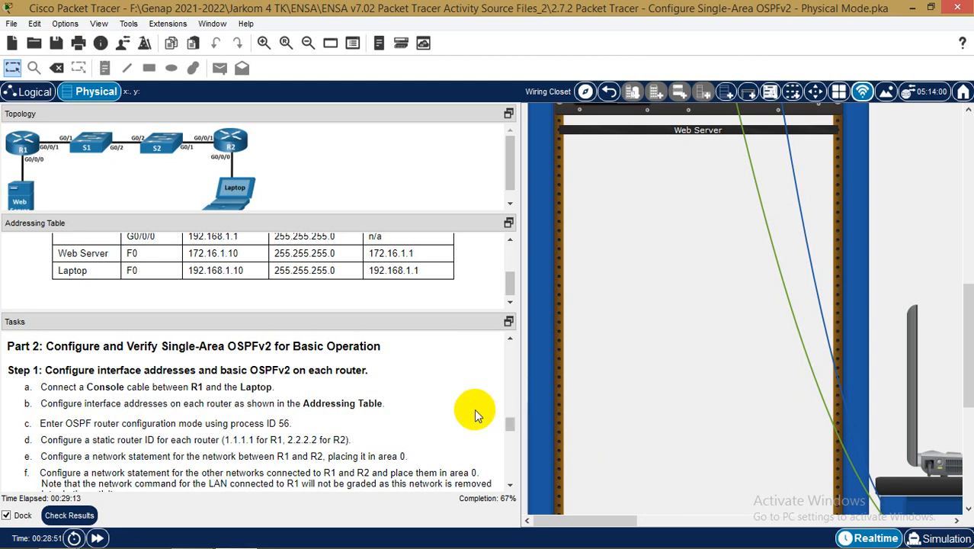
scroll(687, 336, up, 3)
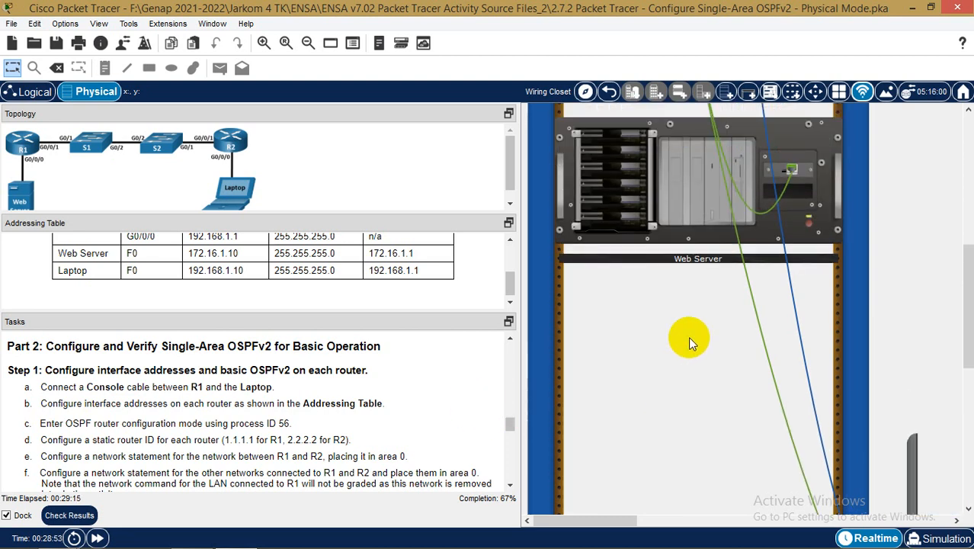
scroll(688, 336, up, 4)
scroll(689, 336, up, 2)
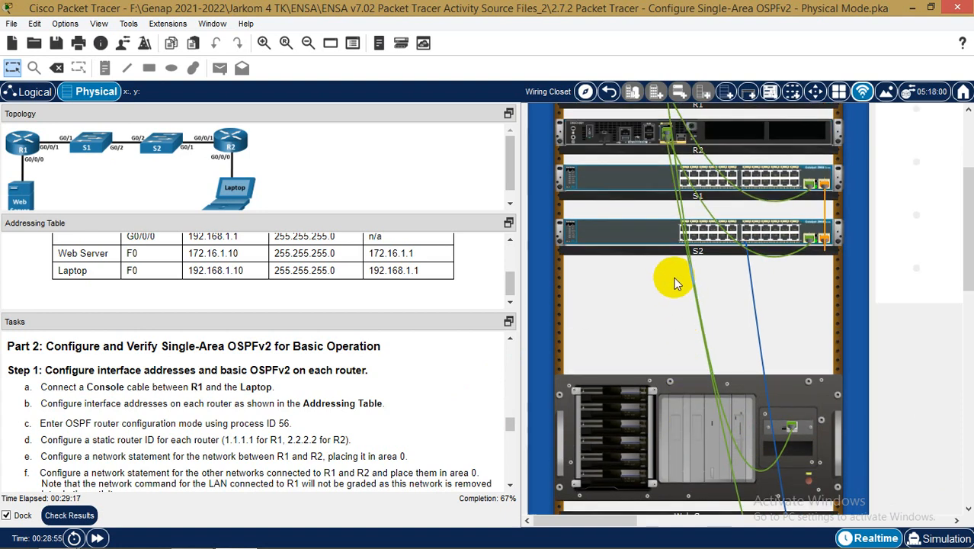
right_click(661, 234)
click(703, 259)
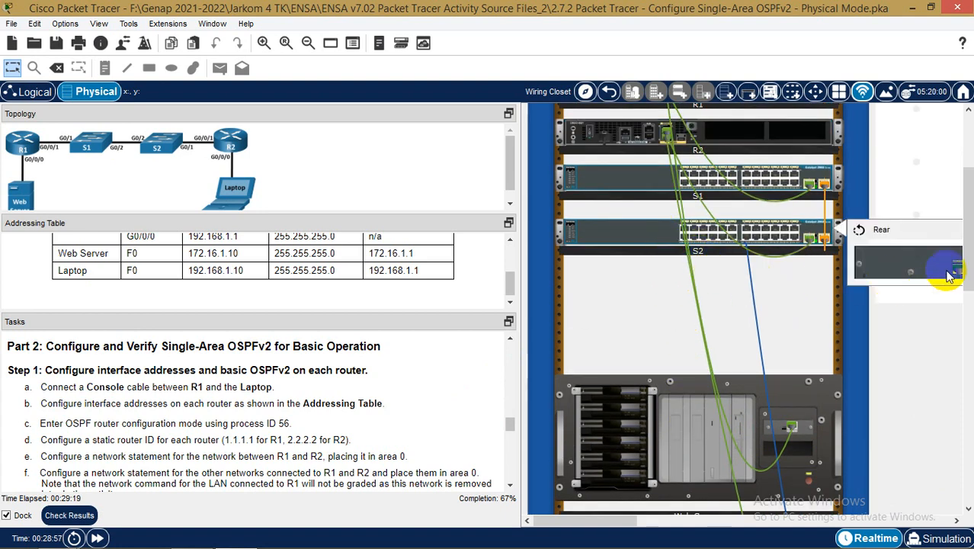
scroll(549, 218, up, 2)
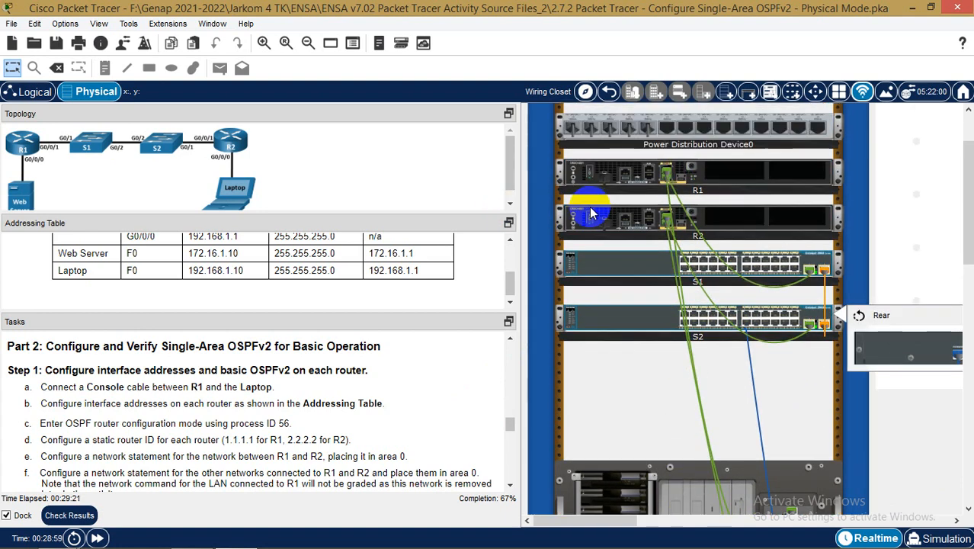
drag(957, 357, 649, 179)
scroll(881, 301, down, 8)
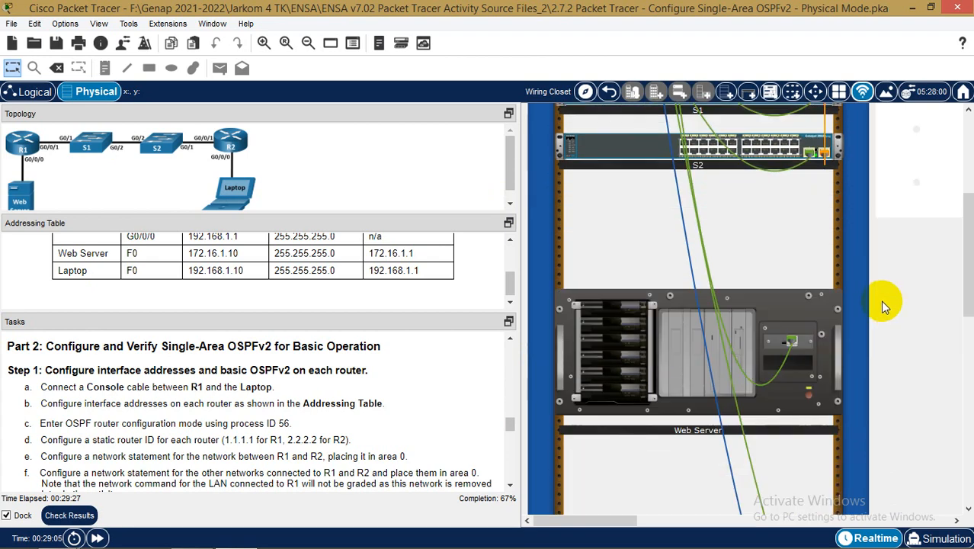
scroll(939, 470, down, 3)
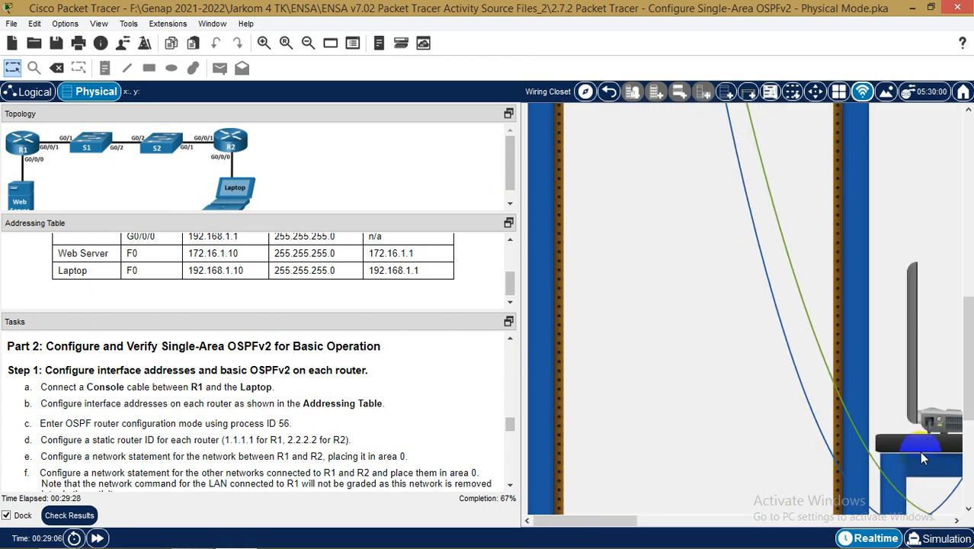
click(951, 427)
Open the Laptop's Terminal with default settings and connect to R1's console
drag(495, 32, 672, 32)
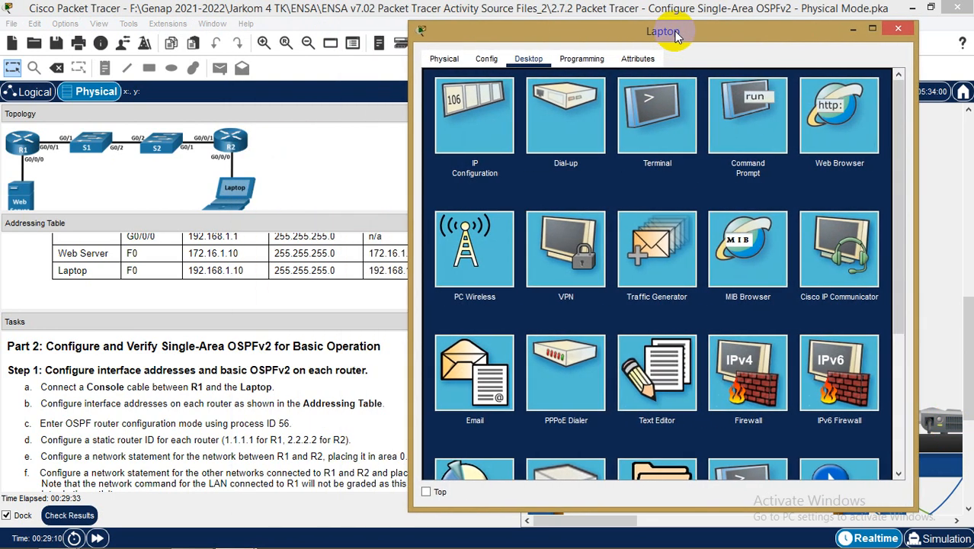
click(673, 102)
click(861, 220)
drag(723, 35, 784, 29)
key(Return)
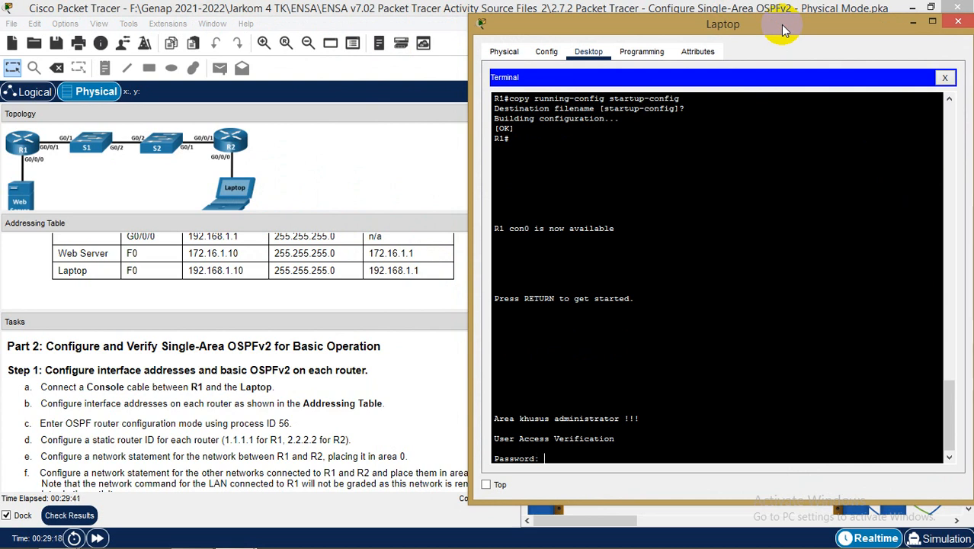
Log in to R1 with the console password and enter privileged mode with the enable password
key(Return)
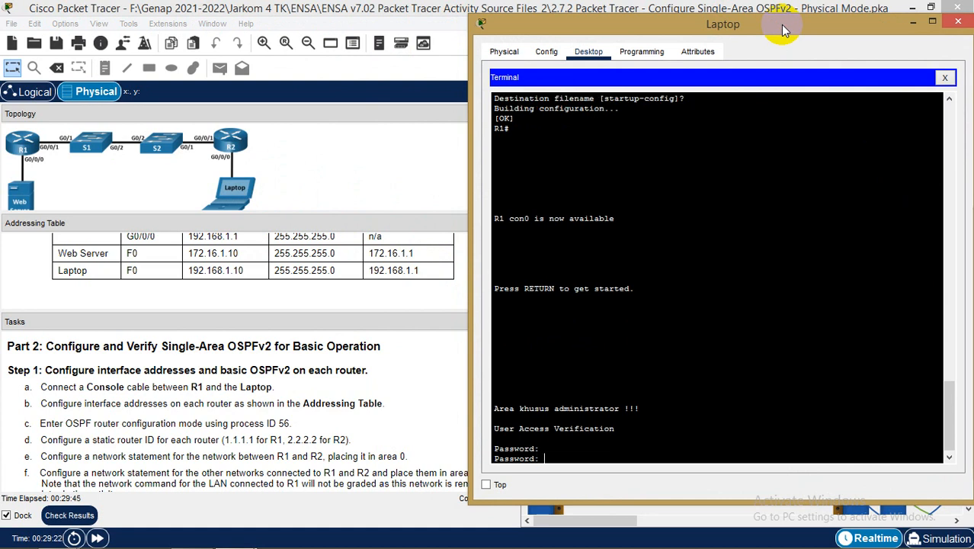
key(Return)
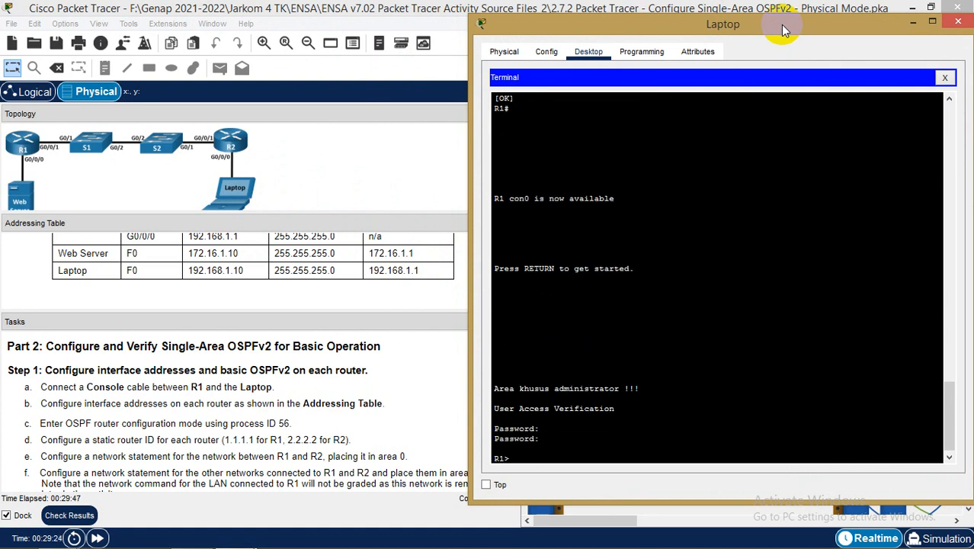
text(en)
key(Return)
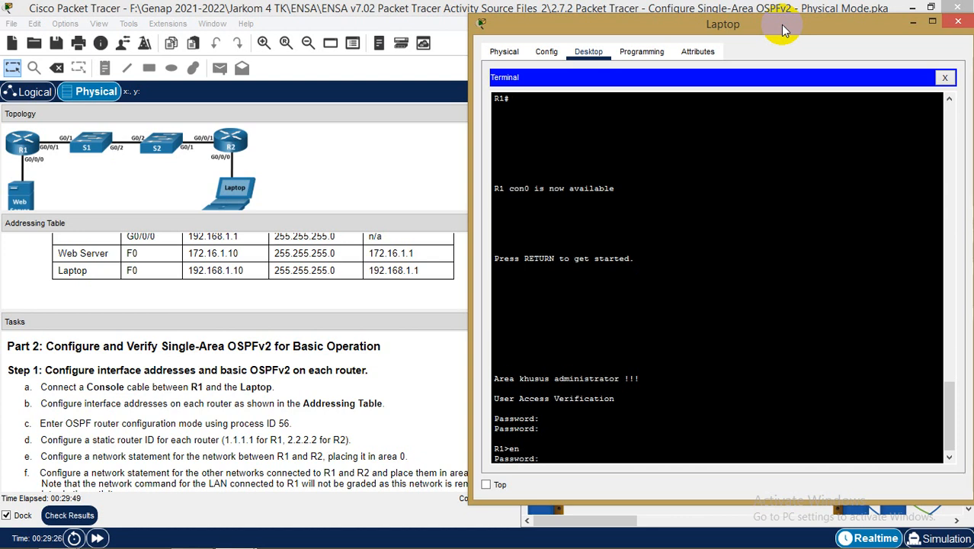
key(Return)
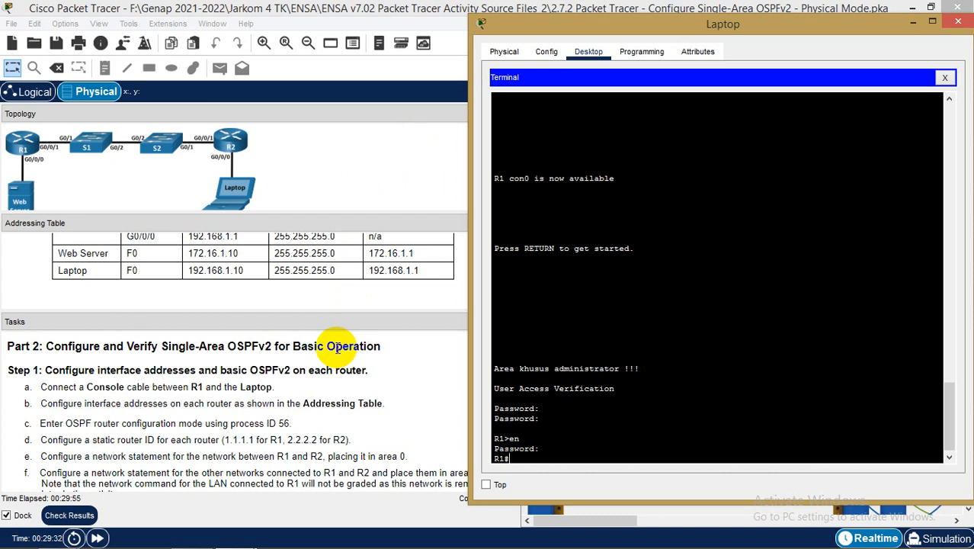
click(292, 279)
scroll(297, 282, up, 3)
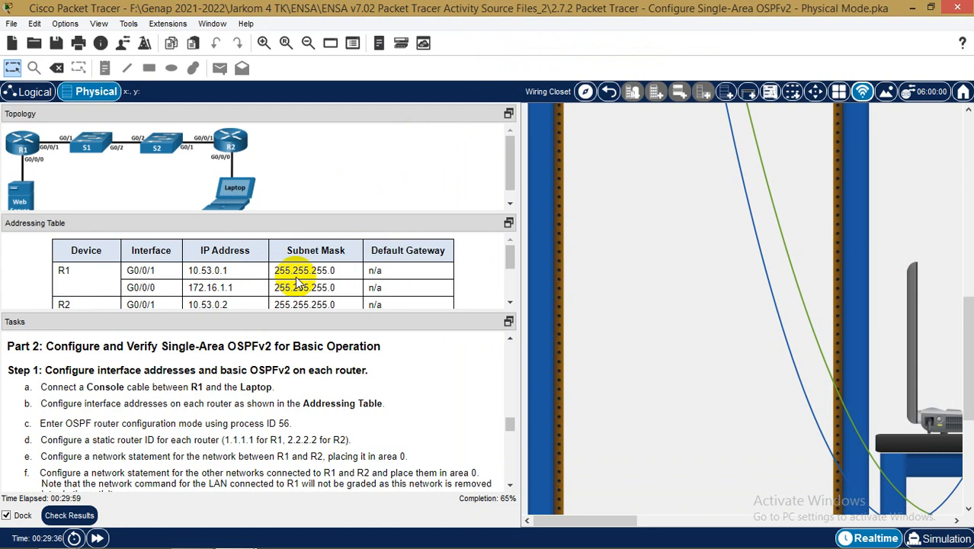
On R1, enter global configuration and interface G0/0/0
mouse_move(238, 532)
click(347, 480)
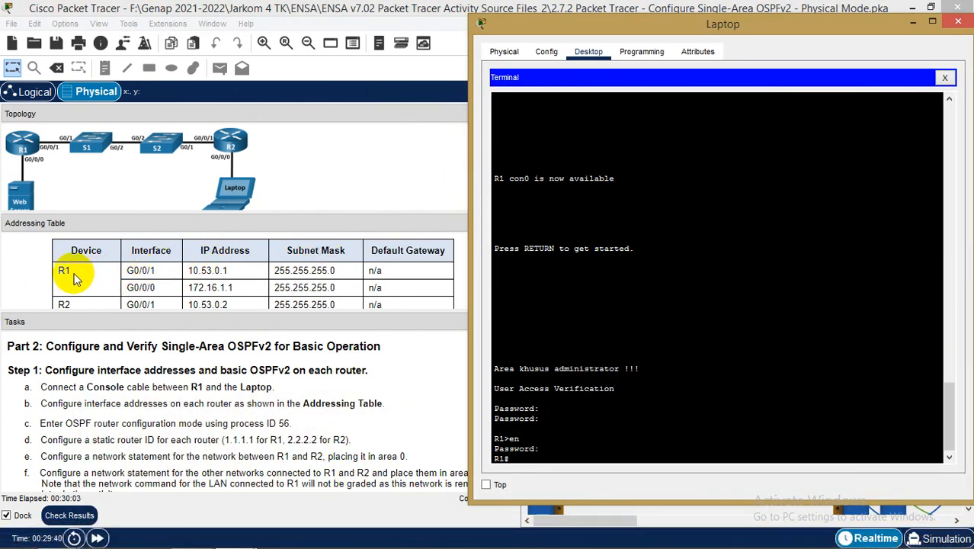
text(conf t)
key(Return)
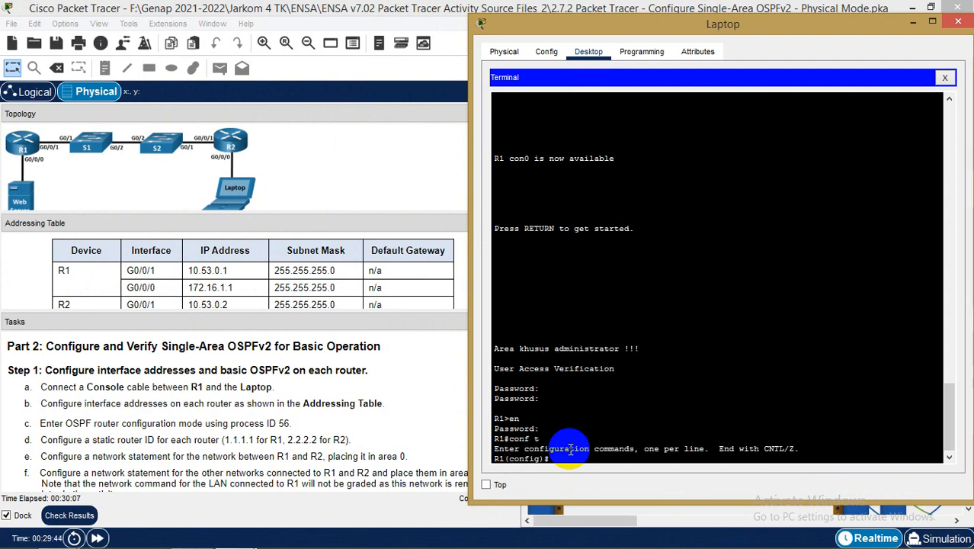
text(int g0/0/0)
key(Return)
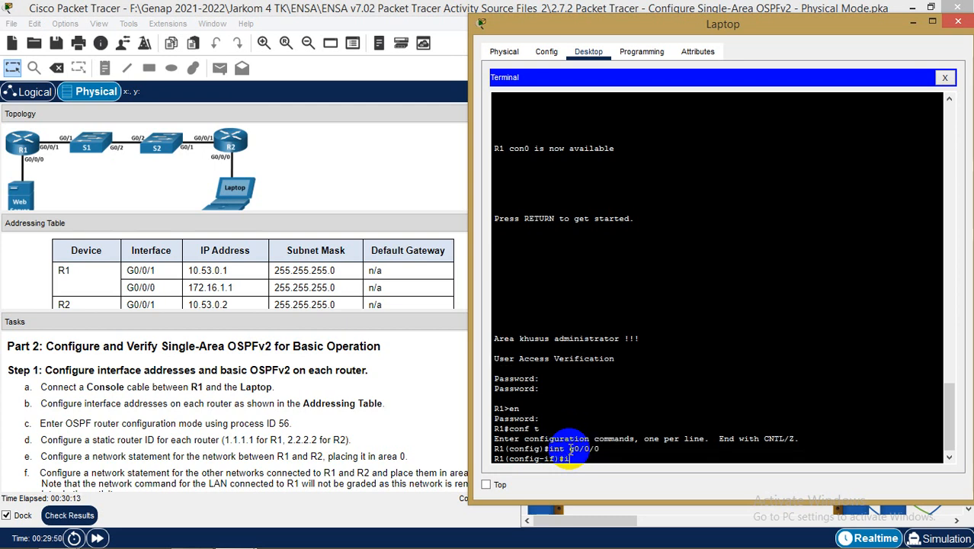
Assign 10.53.0.1 255.255.255.0 to G0/0/0, enable it with no shutdown, and exit
text(ip ad)
key(Tab)
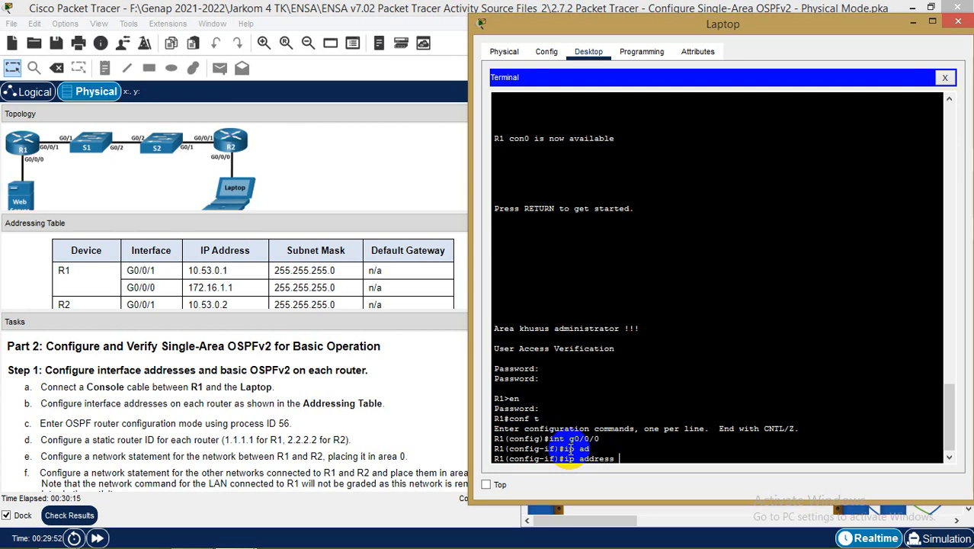
text(10.53.)
text(0.1 255.255.255.0)
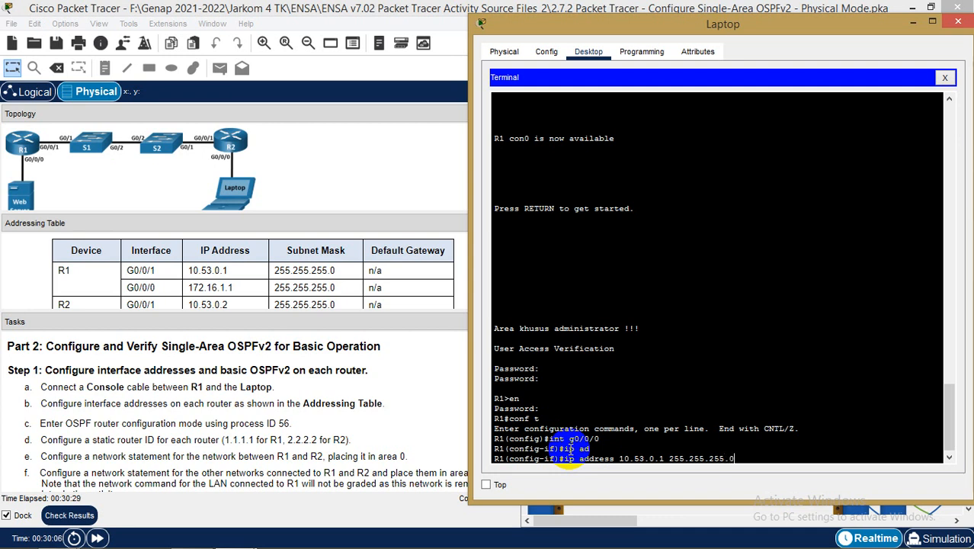
key(Return)
text(no shu)
key(Tab)
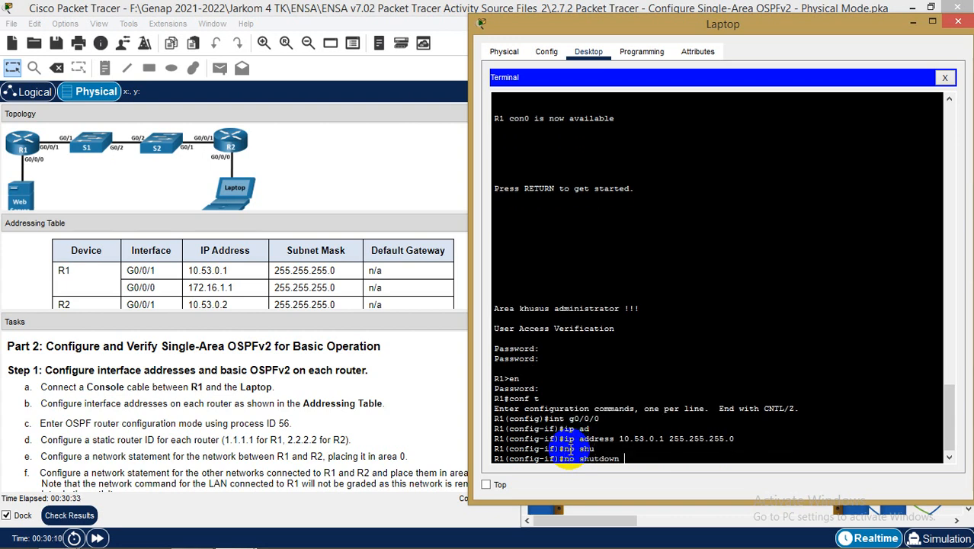
text(\)
key(Return)
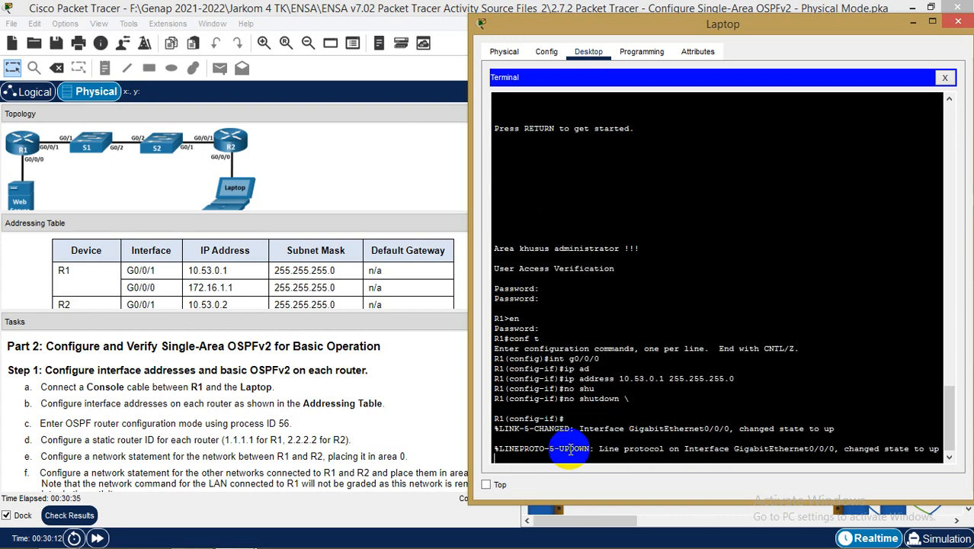
key(Return)
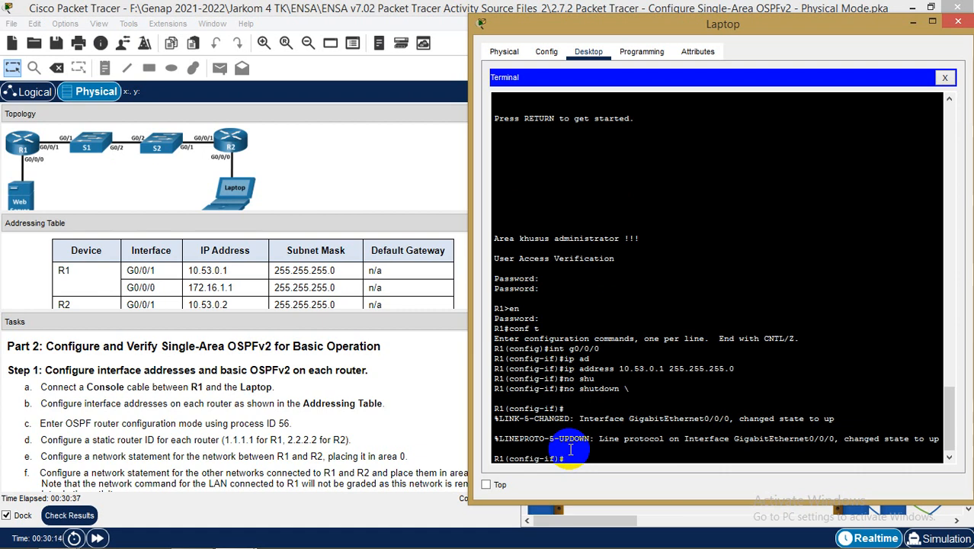
text(exit)
key(Return)
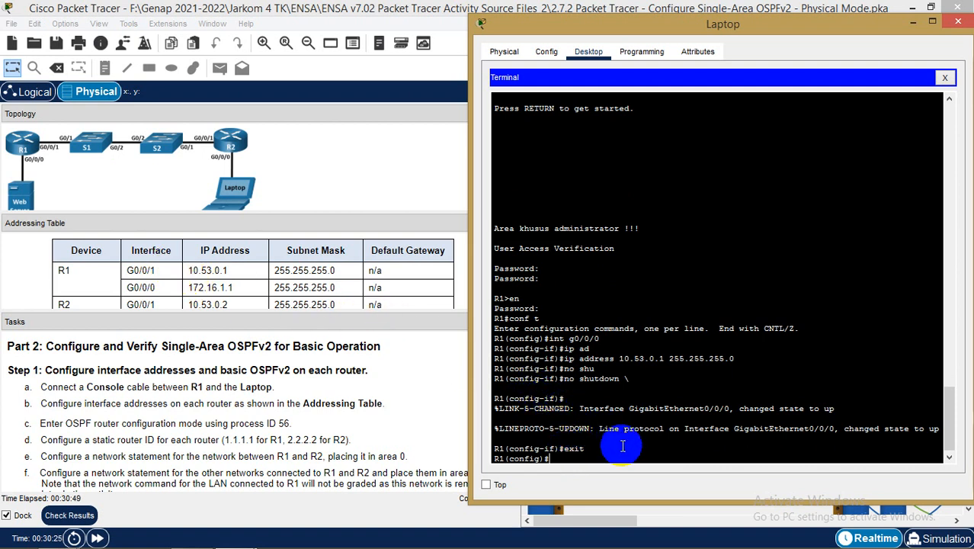
Re-enter G0/0/0 configuration and remove its 10.53.0.1 255.255.255.0 address
key(Up)
key(Up)
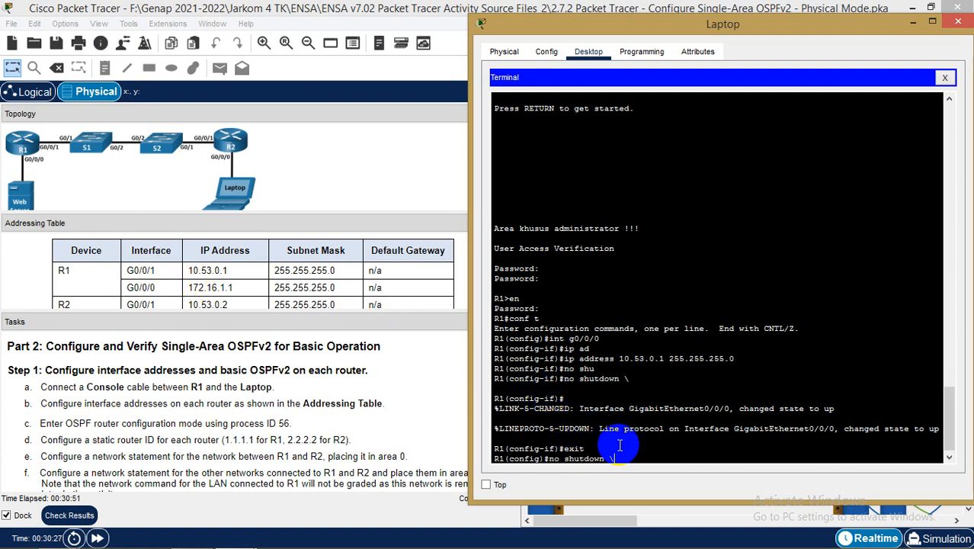
key(Up)
key(Up)
key(Up)
key(Up)
key(Return)
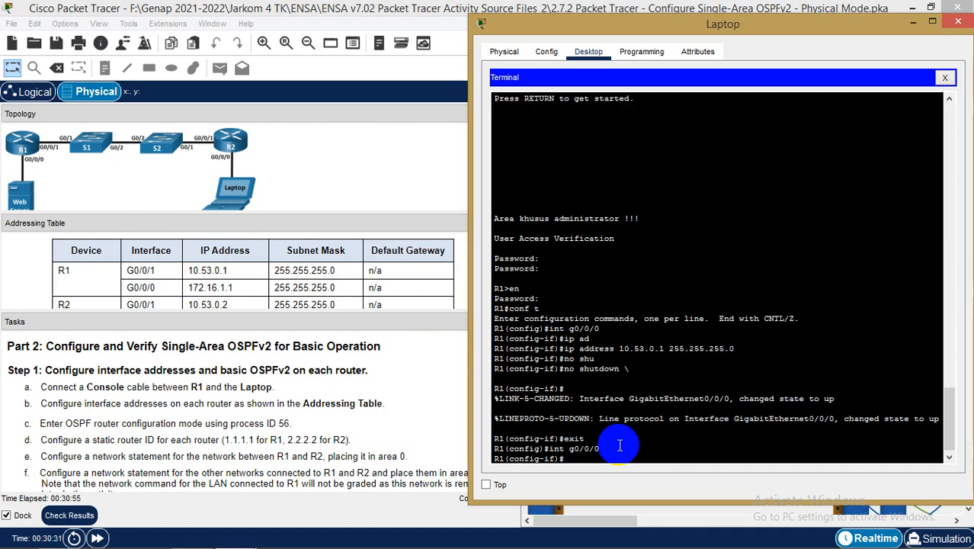
text(n)
text(o ip)
key(Tab)
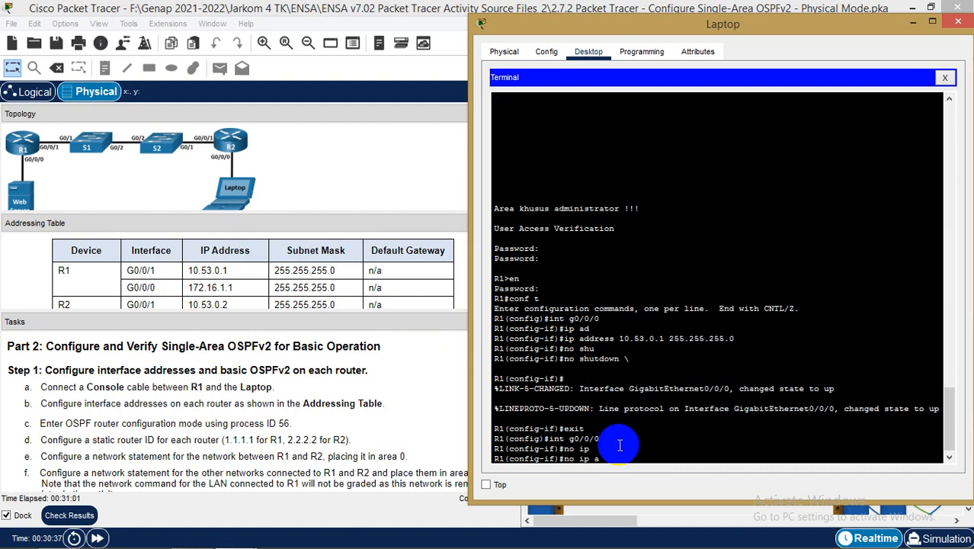
text(add)
key(Tab)
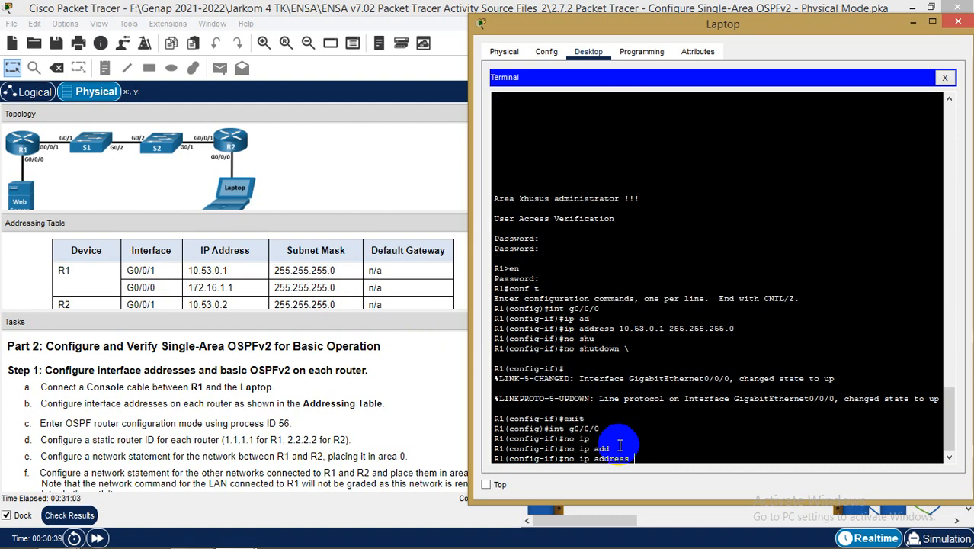
text(10.53.0.1)
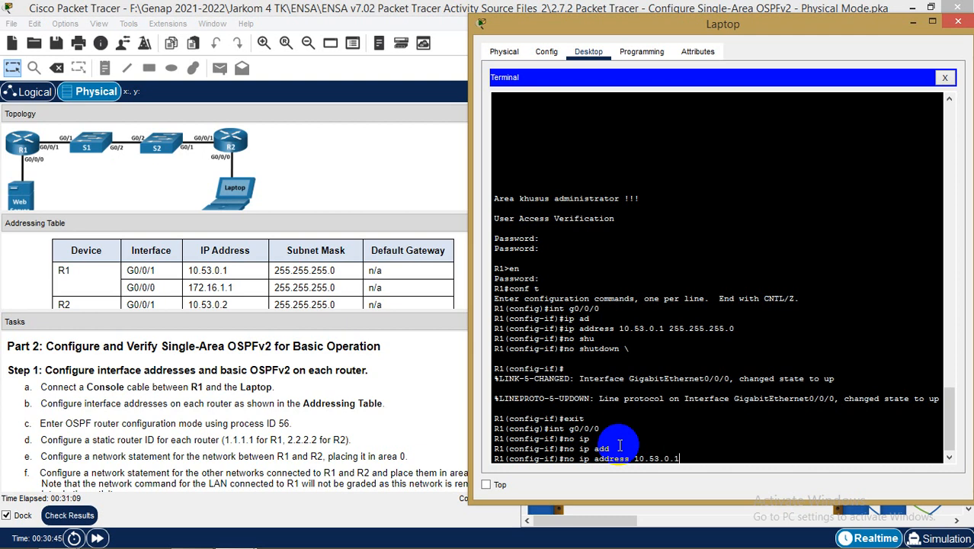
text( 255.255.255.)
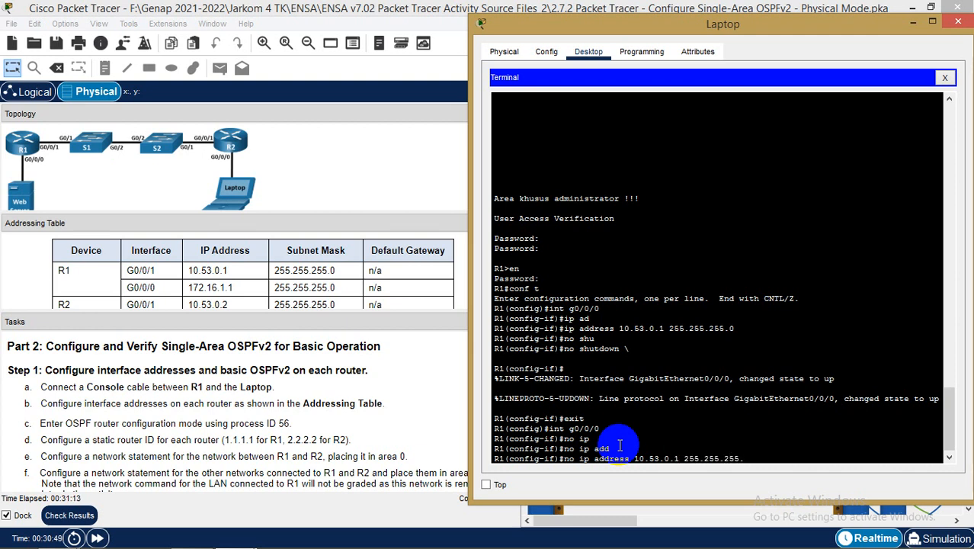
text(0)
key(Return)
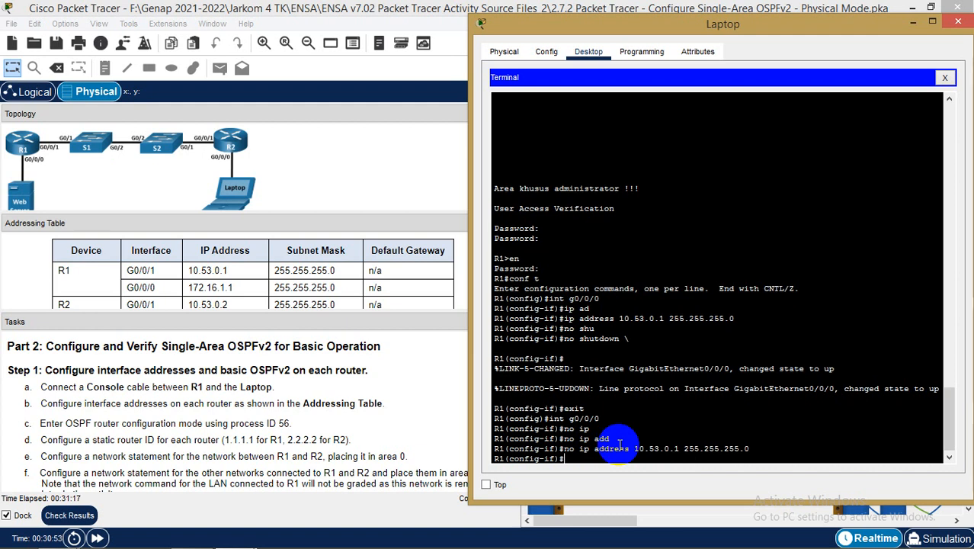
Assign 172.16.1.1 255.255.255.0 to G0/0/0 by editing the recalled address command
key(Up)
key(Up)
key(Up)
key(Up)
key(Up)
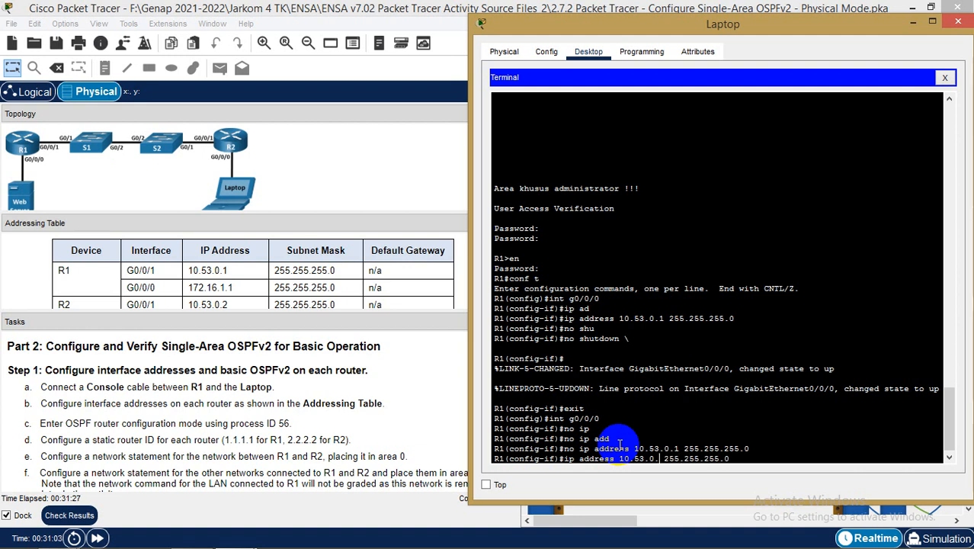
key(Left)
key(Left)
key(Left)
key(Left)
key(Left)
key(Left)
key(Left)
key(Left)
key(Left)
key(Left)
key(Left)
key(Left)
key(Left)
key(BackSpace)
key(BackSpace)
key(BackSpace)
key(BackSpace)
key(BackSpace)
key(BackSpace)
key(BackSpace)
key(BackSpace)
key(BackSpace)
key(BackSpace)
text(172.1)
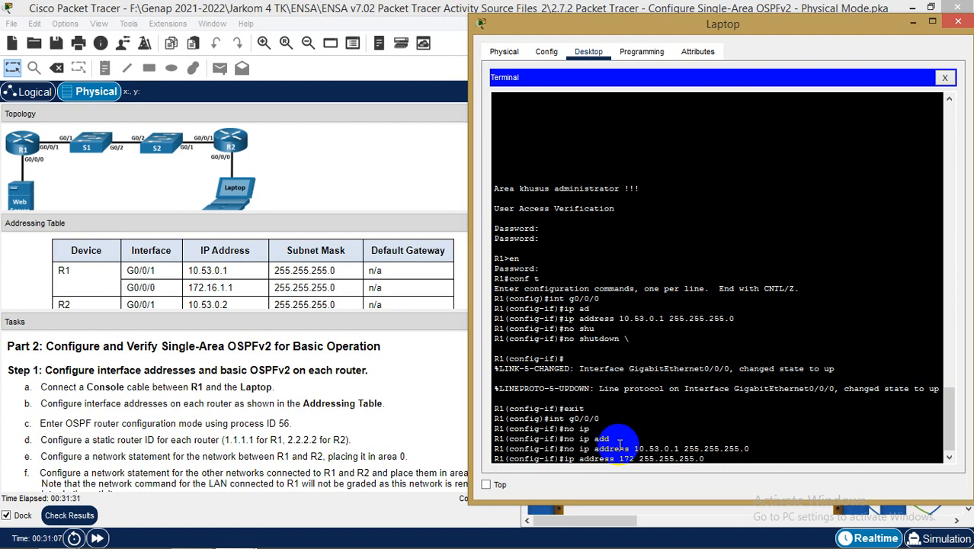
text(6.1.1)
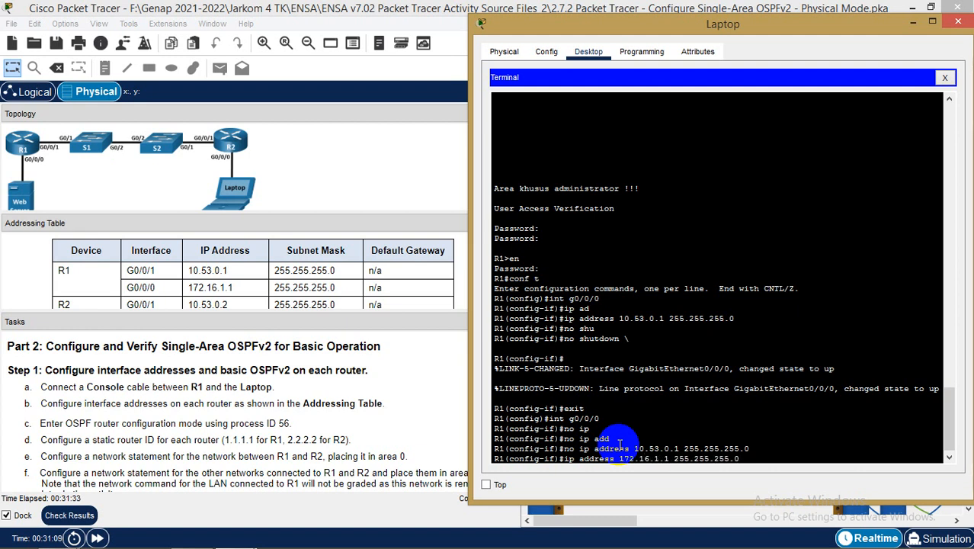
key(Return)
Bounce G0/0/0 with no shutdown, shutdown, then no shutdown so it comes back up
text(no)
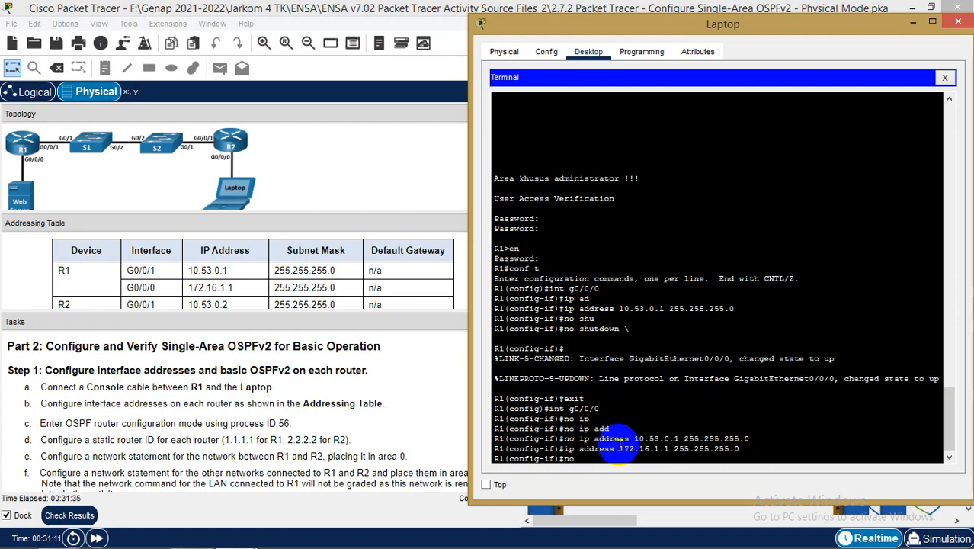
text( shu)
key(Tab)
key(Return)
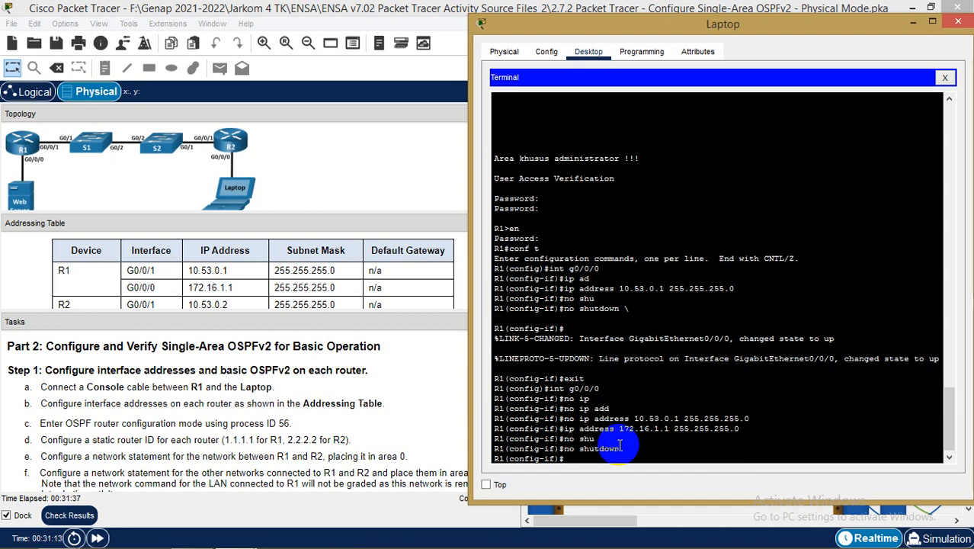
text(shu)
key(Tab)
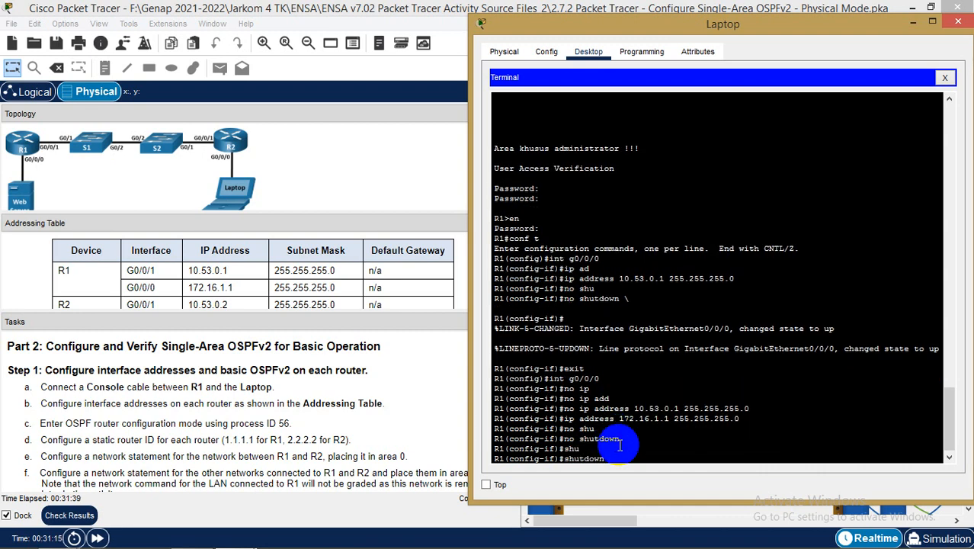
key(Return)
text(no shu)
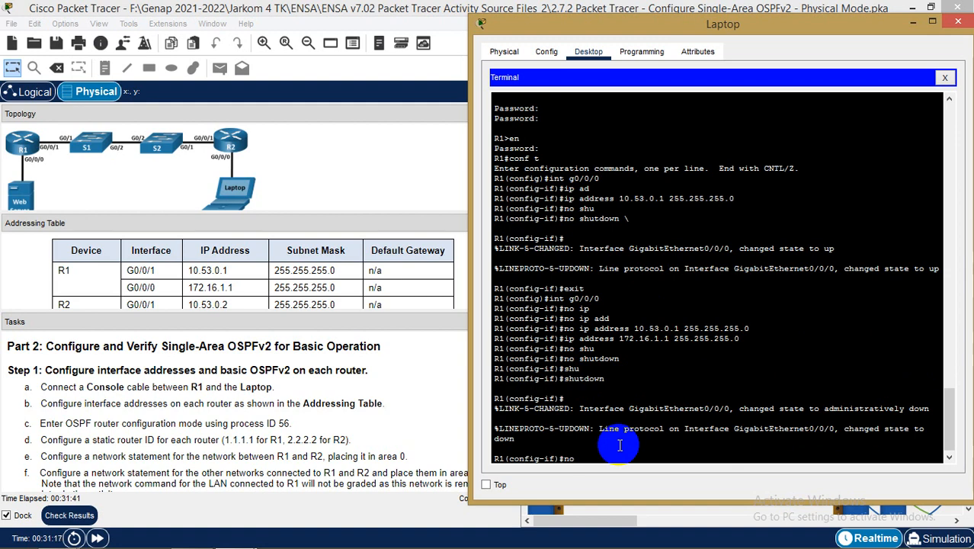
key(Tab)
key(Return)
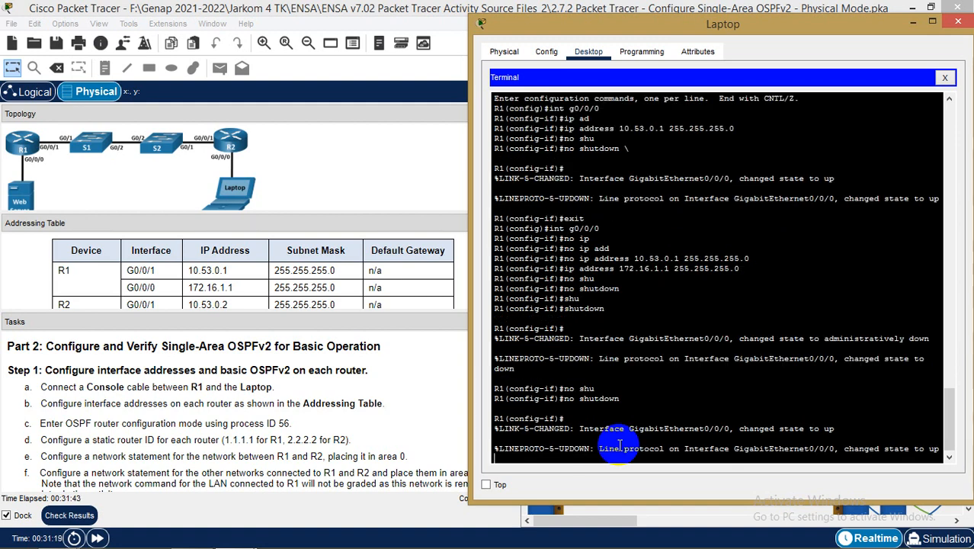
key(Return)
Return to global configuration, correcting the mistyped exit\ command
text(exi)
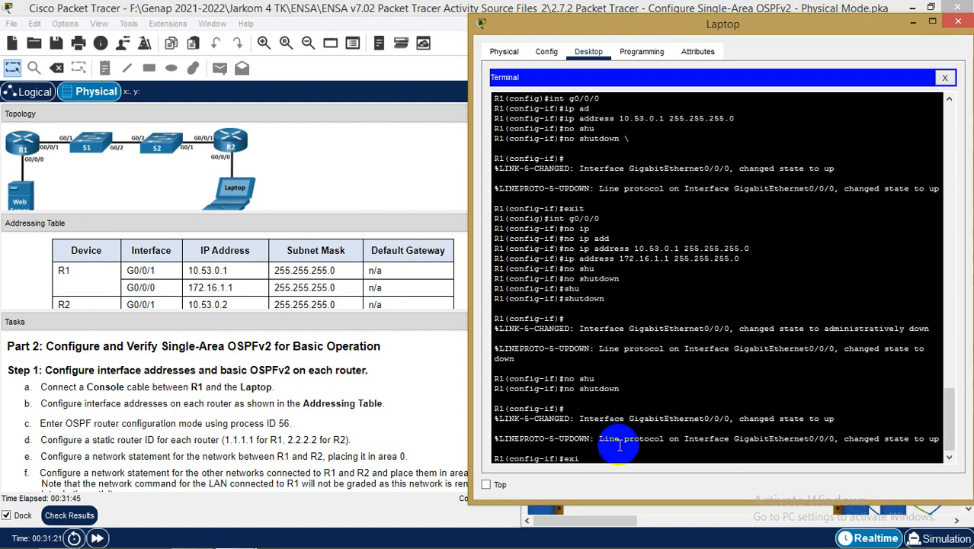
text(t\)
key(Return)
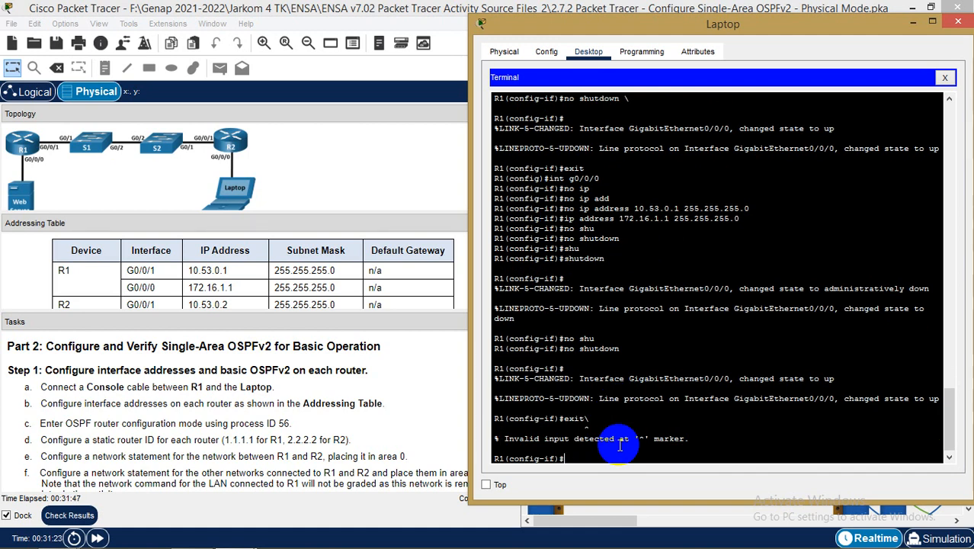
key(Up)
key(Return)
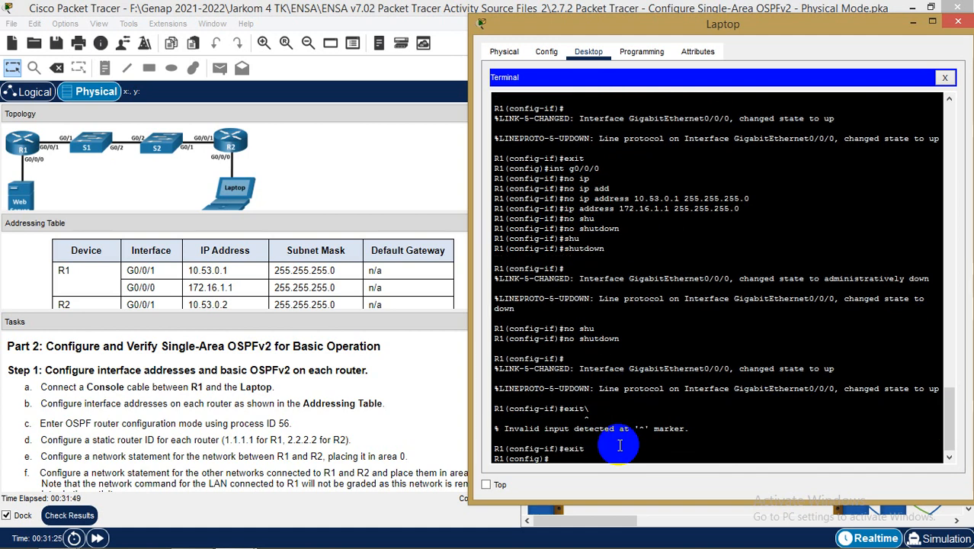
text(int g)
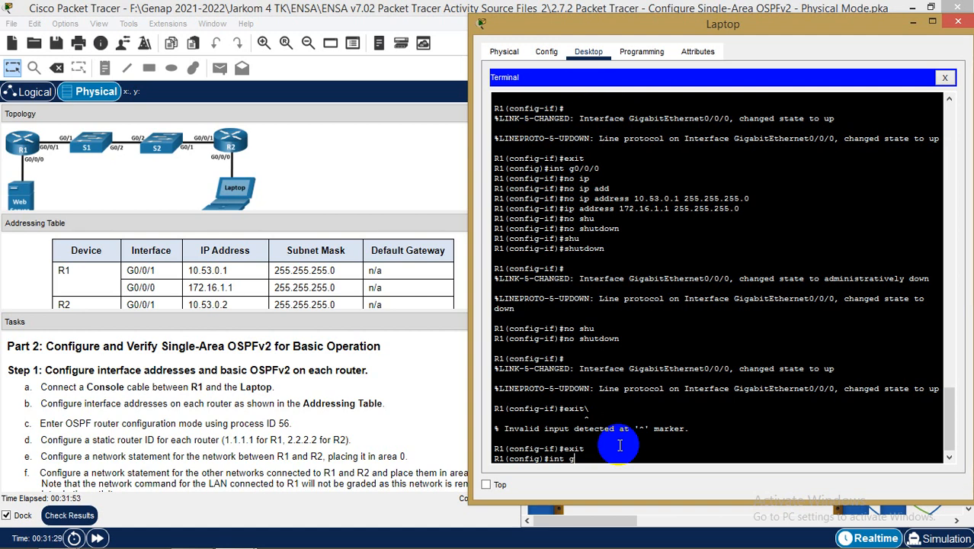
text(0/01)
Enter G0/0/1 configuration and assign it 10.53.0.1 255.255.255.0
key(Return)
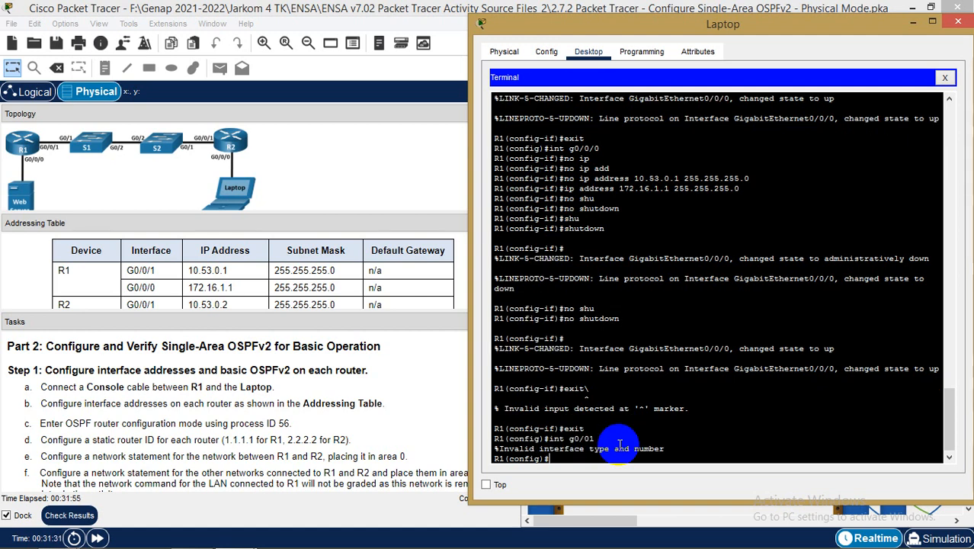
key(Up)
key(Return)
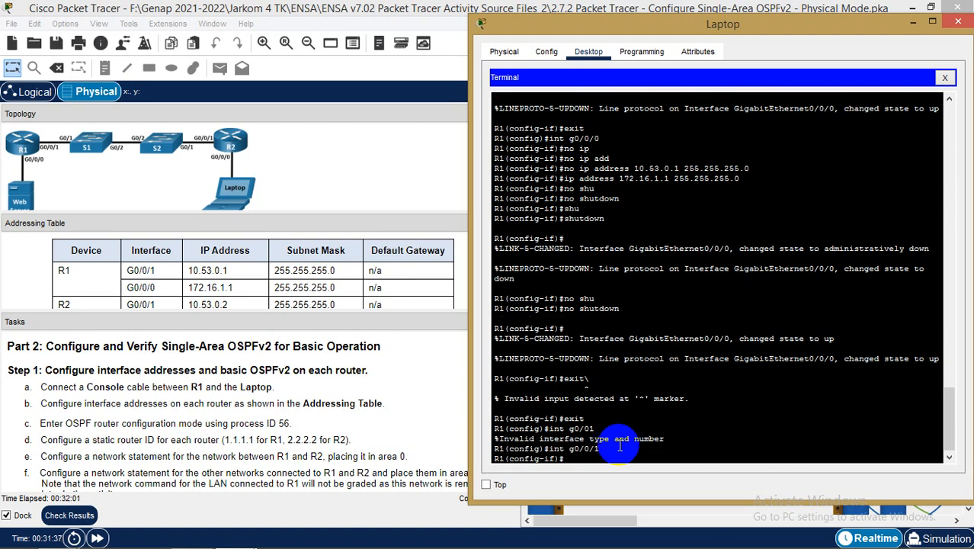
text(ip ad)
key(Tab)
text(10.)
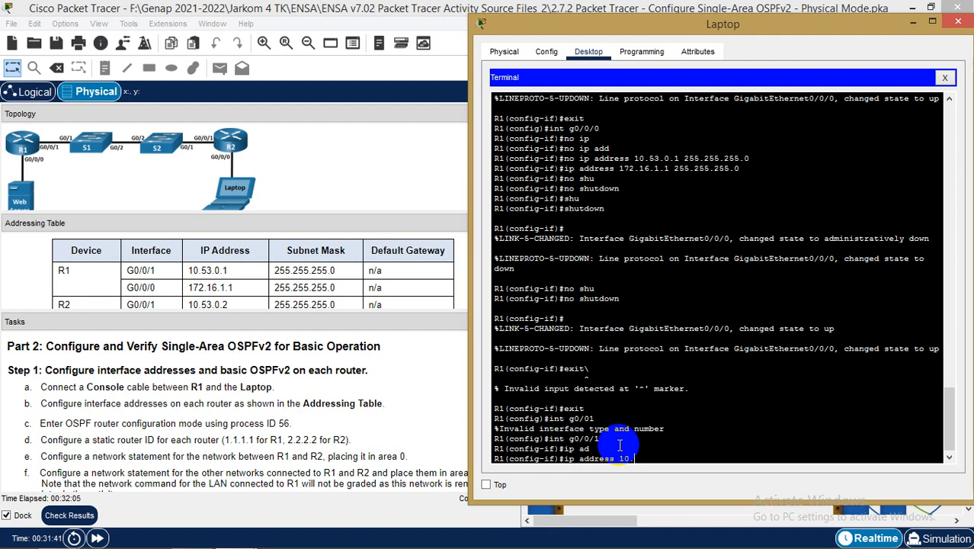
text(53.0.1 255.255.255.0)
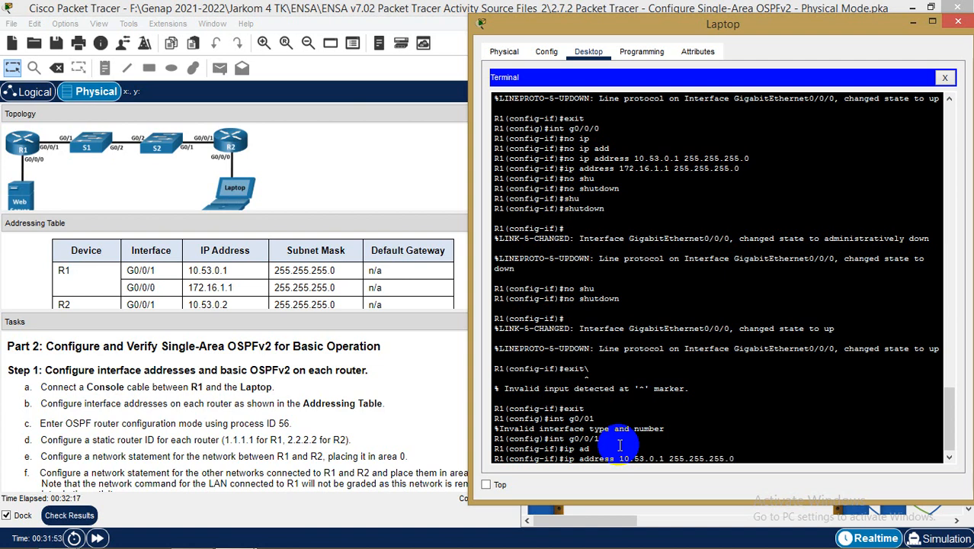
key(Return)
Enable G0/0/1 with no shutdown
text(np)
text(onfig-if)#no)
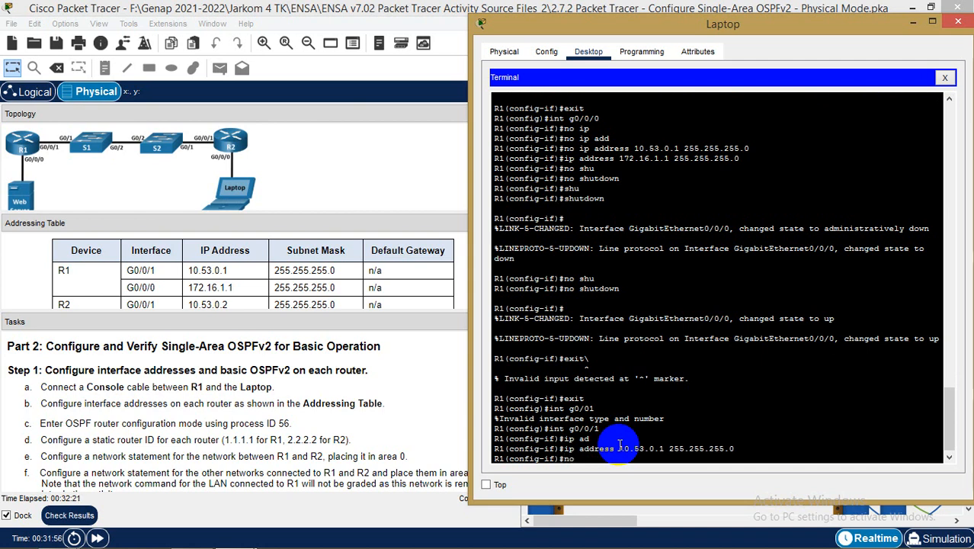
text( shu)
key(Tab)
key(Return)
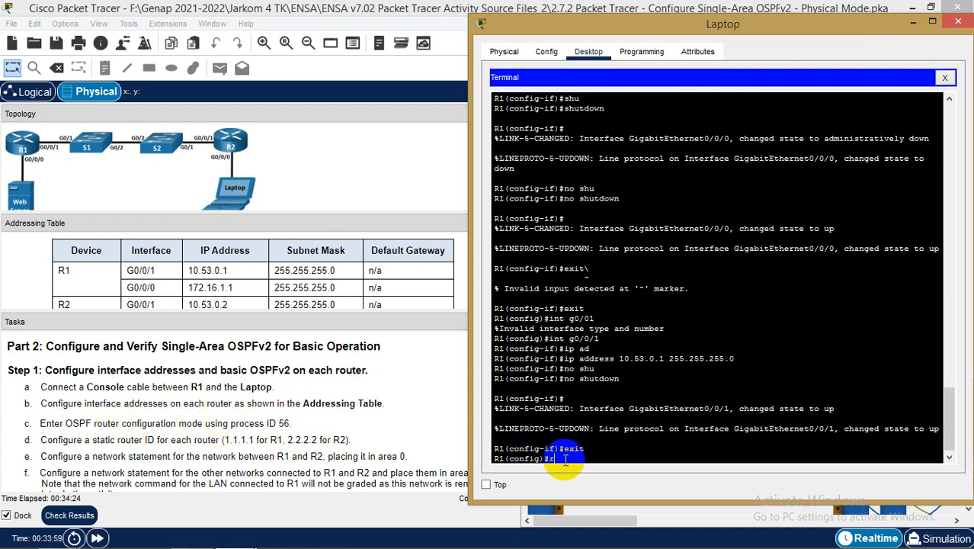
Enter router ospf 56 on R1 and give it router-id 1.1.1.1
text(router o)
key(Tab)
text(o)
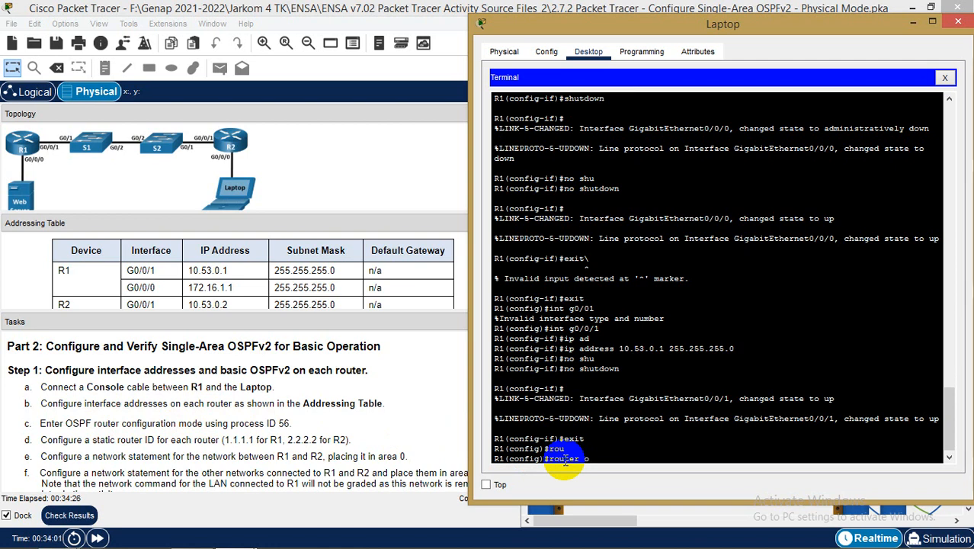
text(s)
key(Tab)
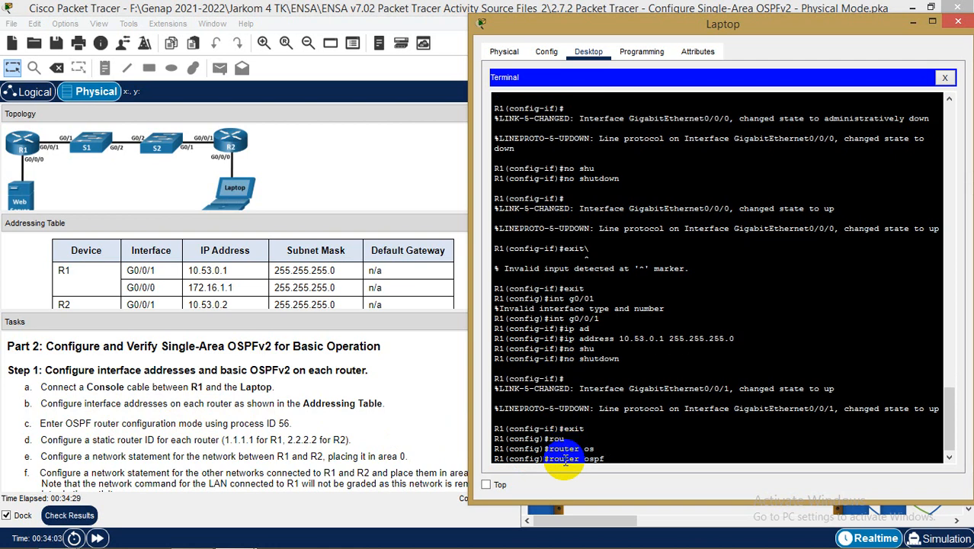
key(Return)
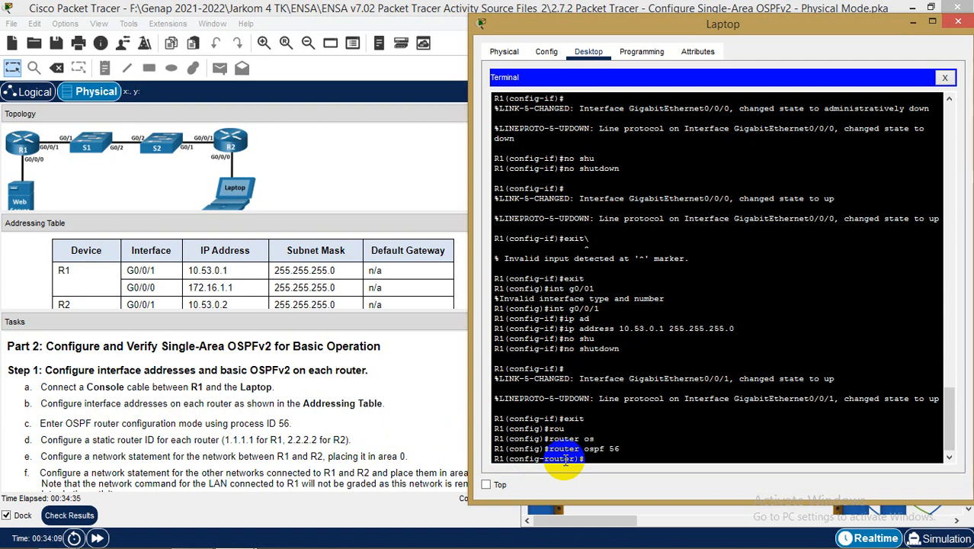
text(ro)
key(Tab)
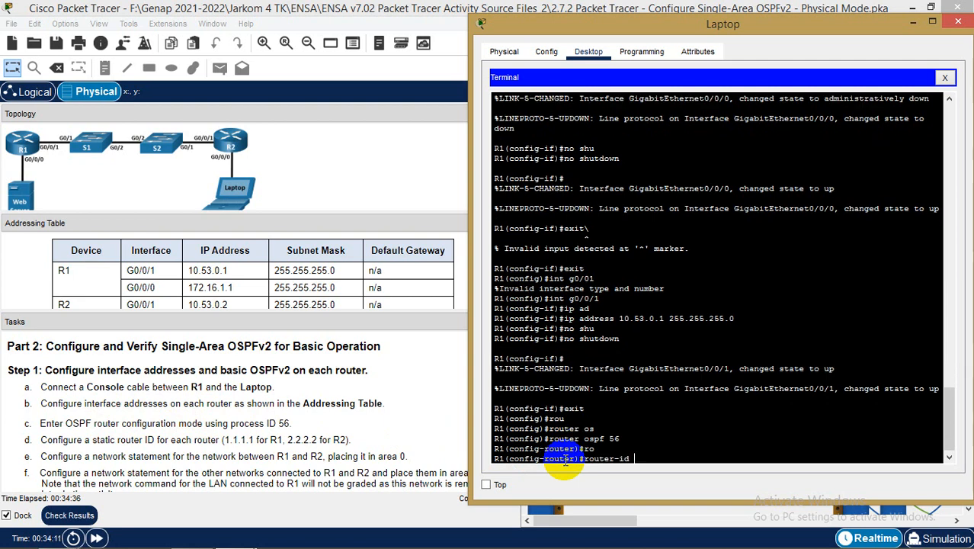
text(1.1.1.1)
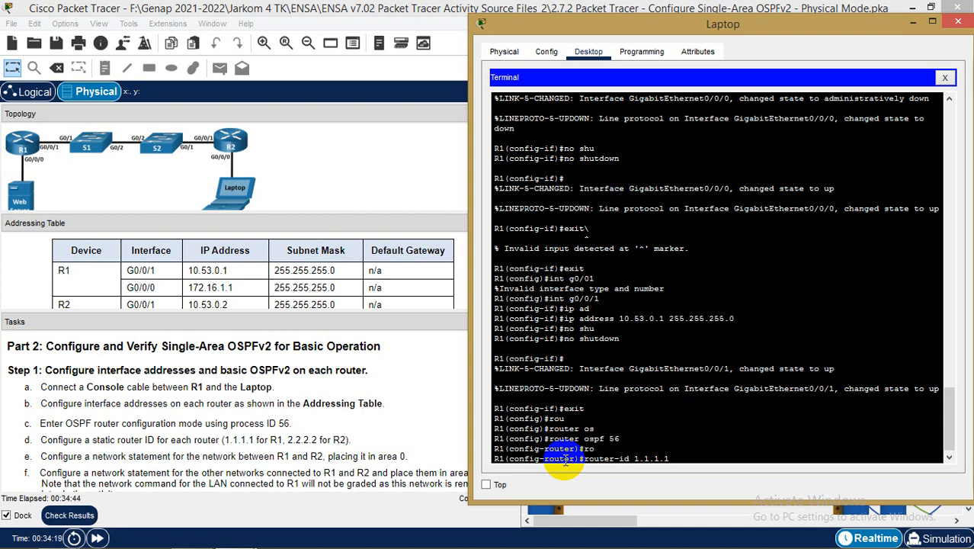
key(Return)
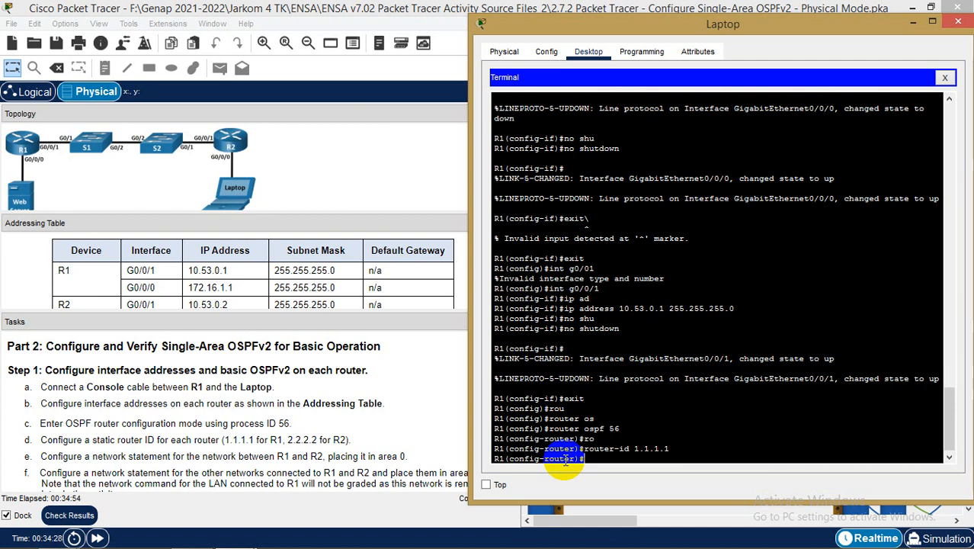
Clear the terminal selection and bring up the Start button's quick-access menu
click(564, 460)
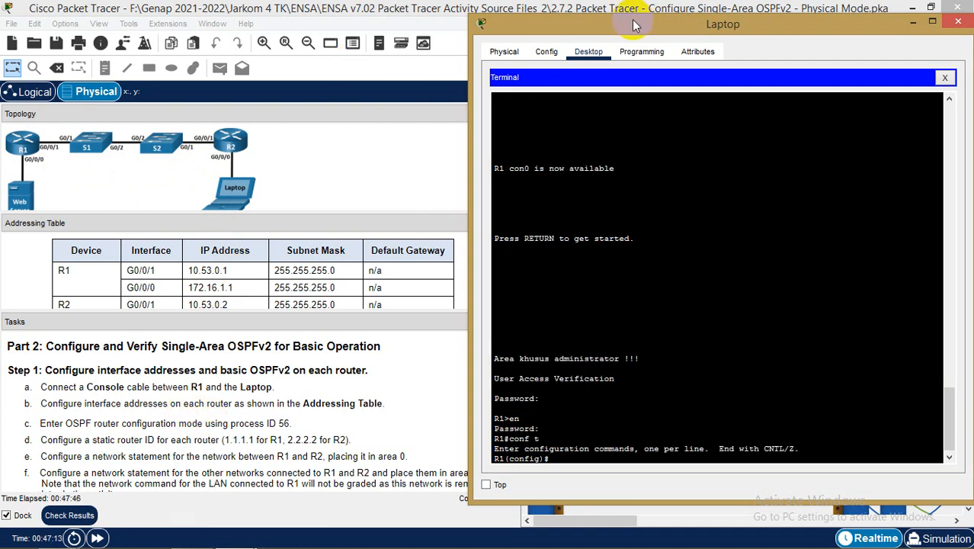
mouse_move(99, 547)
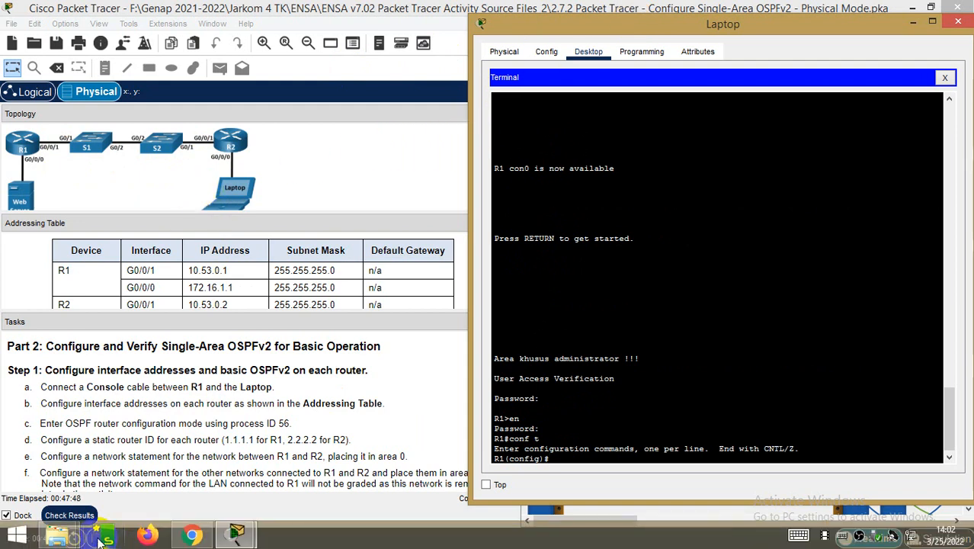
right_click(16, 535)
Launch Notepad from the Run box and place its window over the terminal
click(70, 489)
text(notepad)
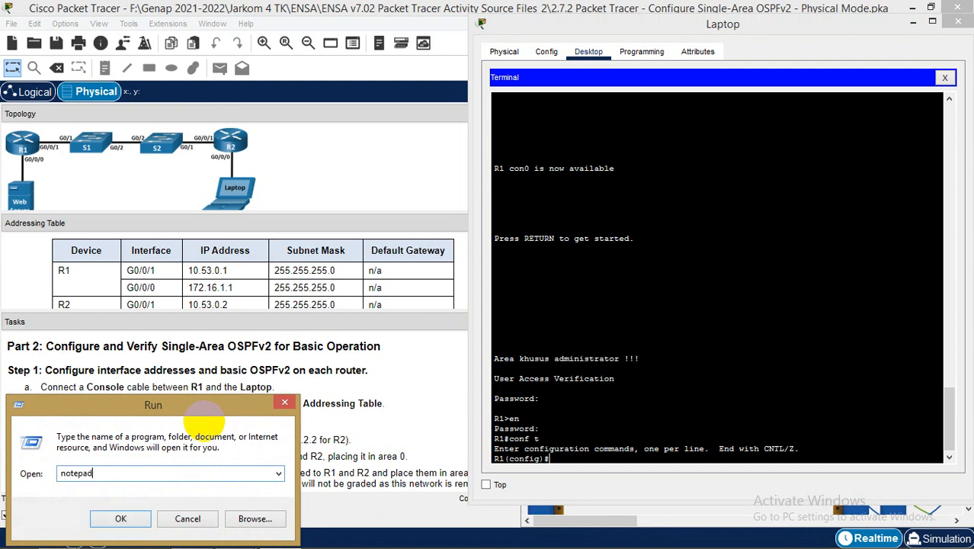
key(Return)
drag(346, 45, 700, 78)
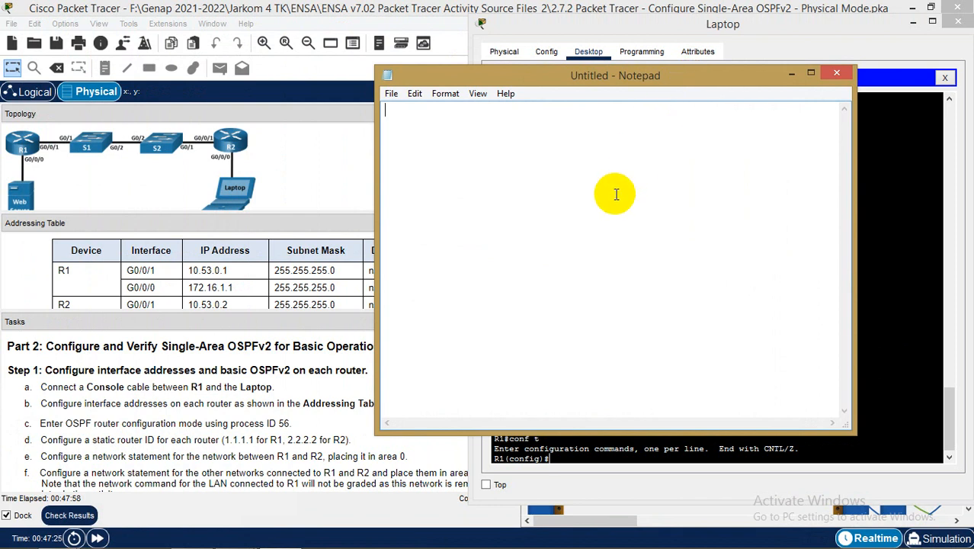
Type the heading 'R1 --> 2 jaringan' and begin '1. R1 ke Web Server :'
text(R1 --> 2 jaringan)
key(Return)
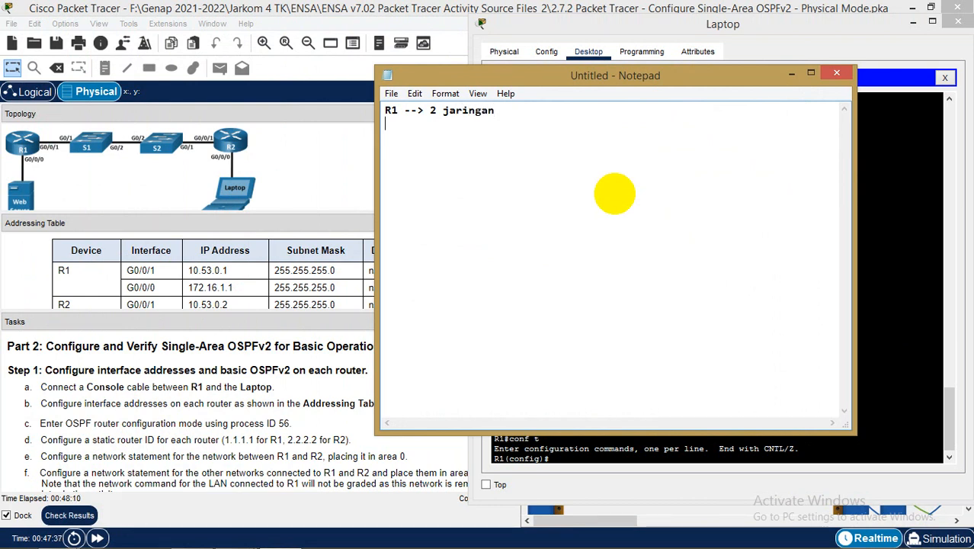
text(1. )
text(Web s)
key(BackSpace)
key(BackSpace)
key(BackSpace)
key(BackSpace)
key(BackSpace)
text(R1 ke Web Server)
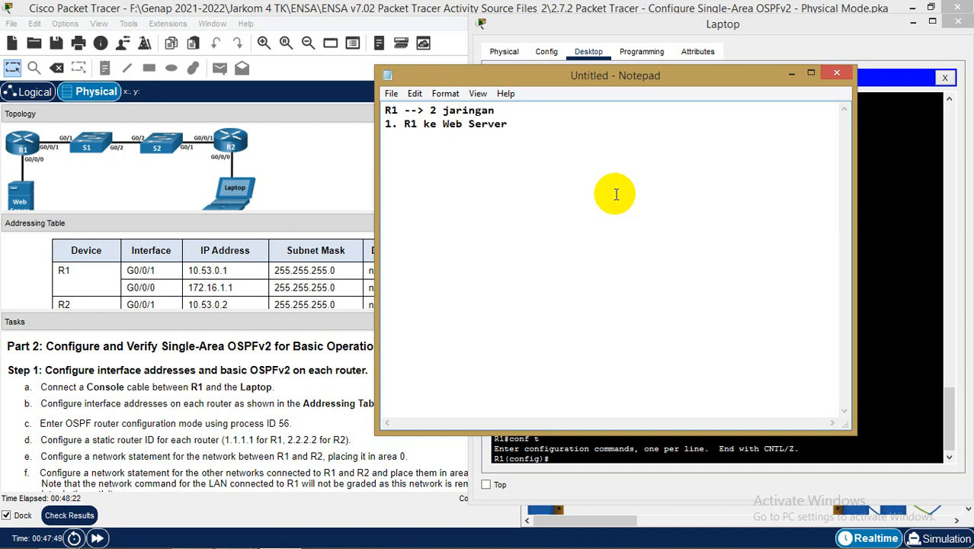
text( :)
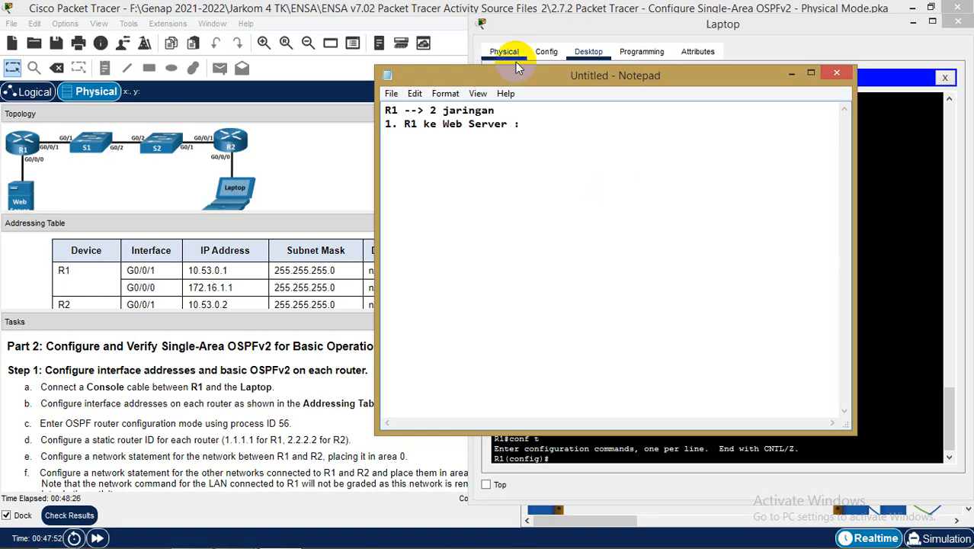
Check the addressing table and add '172.16.1.0/24 via int G0/0/0' to the first entry
click(282, 284)
scroll(281, 279, down, 1)
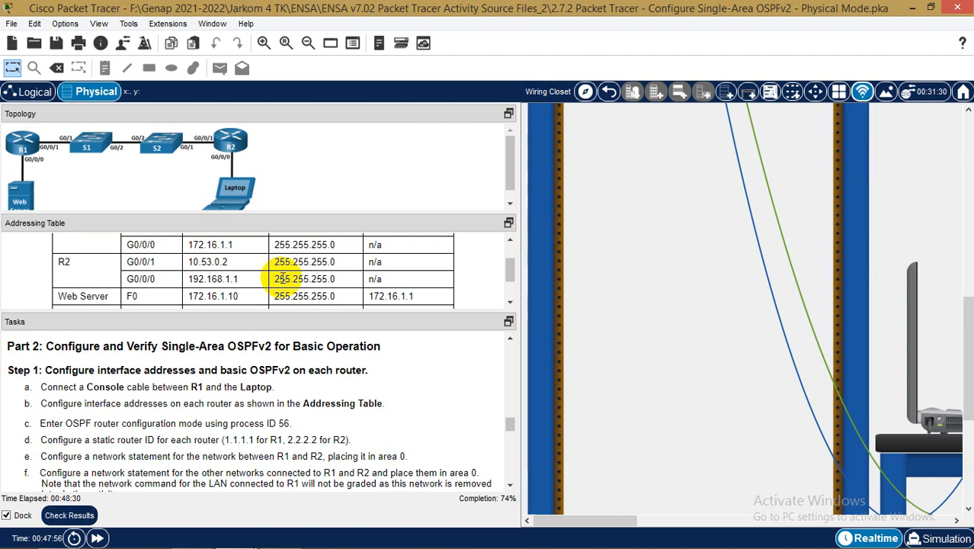
scroll(282, 279, up, 1)
scroll(282, 279, down, 1)
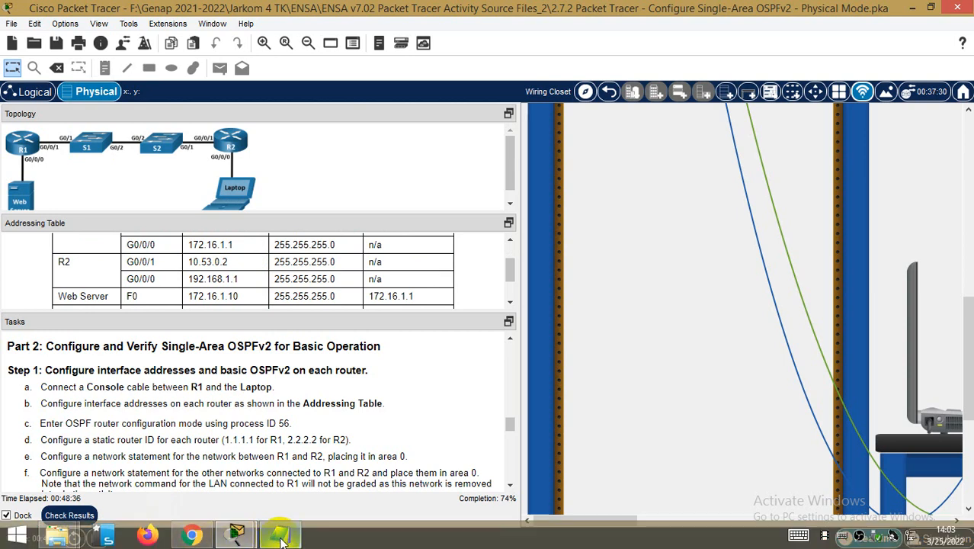
click(280, 535)
text(172)
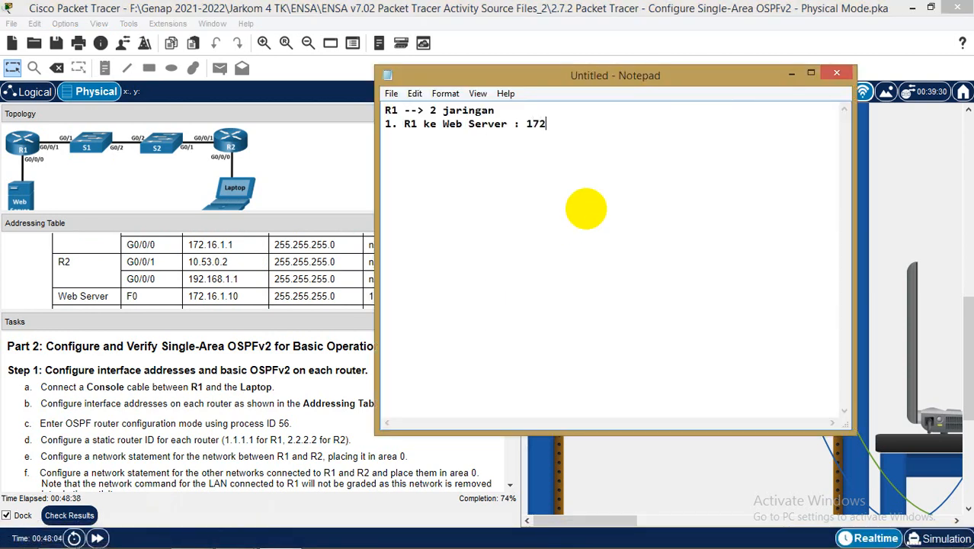
text(.16.1.0)
key(BackSpace)
text(.0/24 via i)
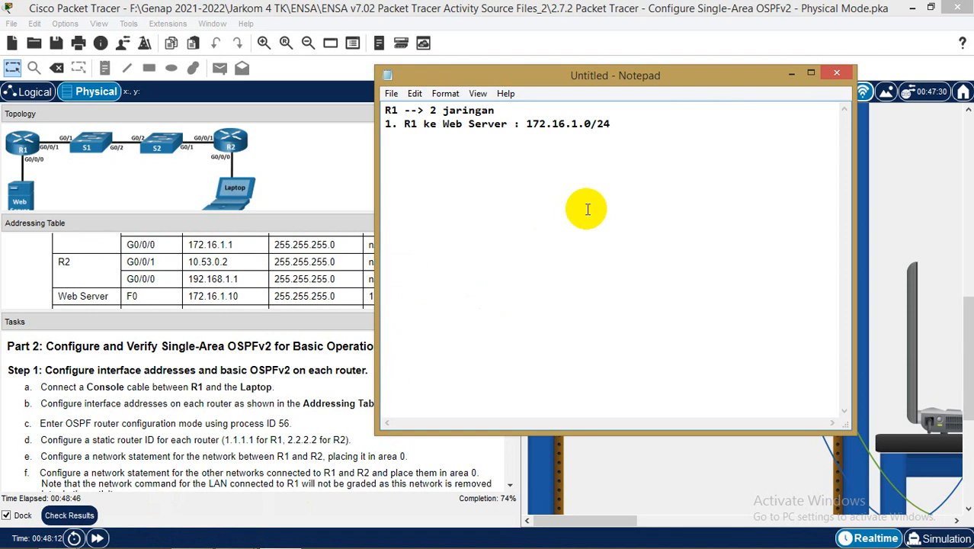
text(nt G0/0/0)
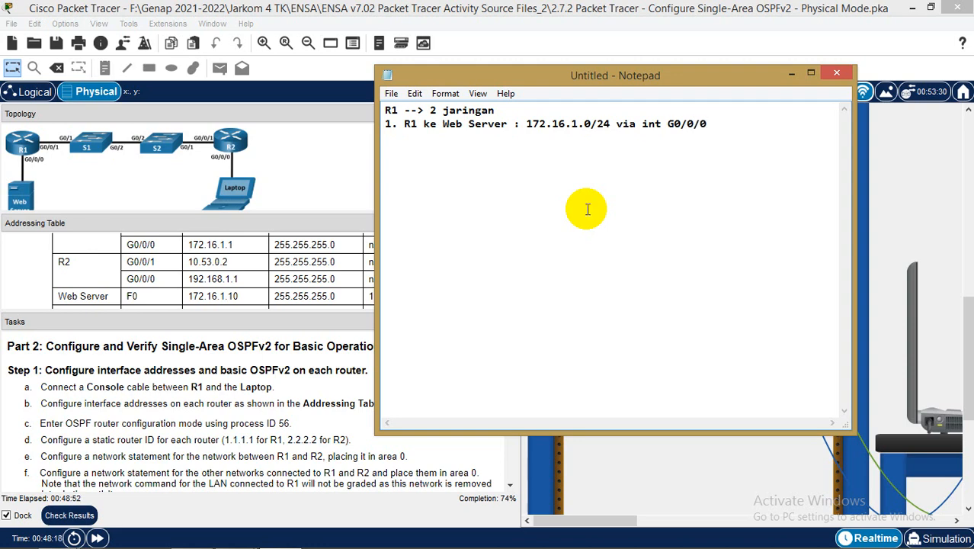
click(203, 273)
scroll(233, 277, up, 3)
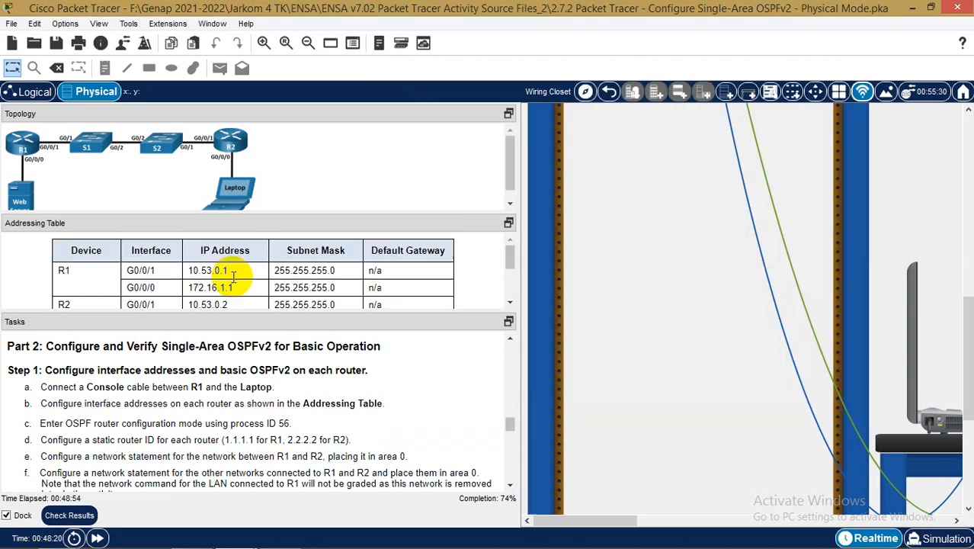
Finish the first R1 entry with the interface address 172.16.1.1
mouse_move(138, 546)
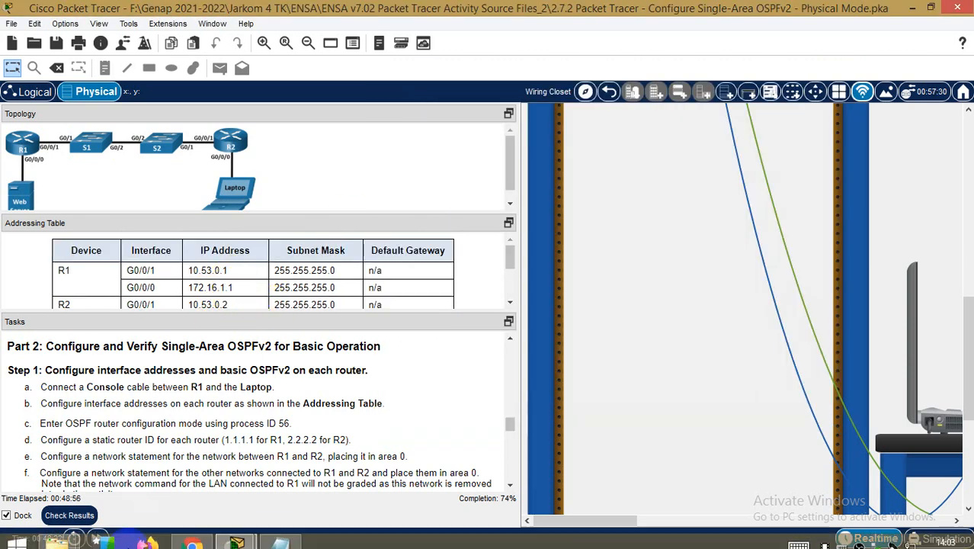
click(280, 543)
text(172)
text(6.1.1)
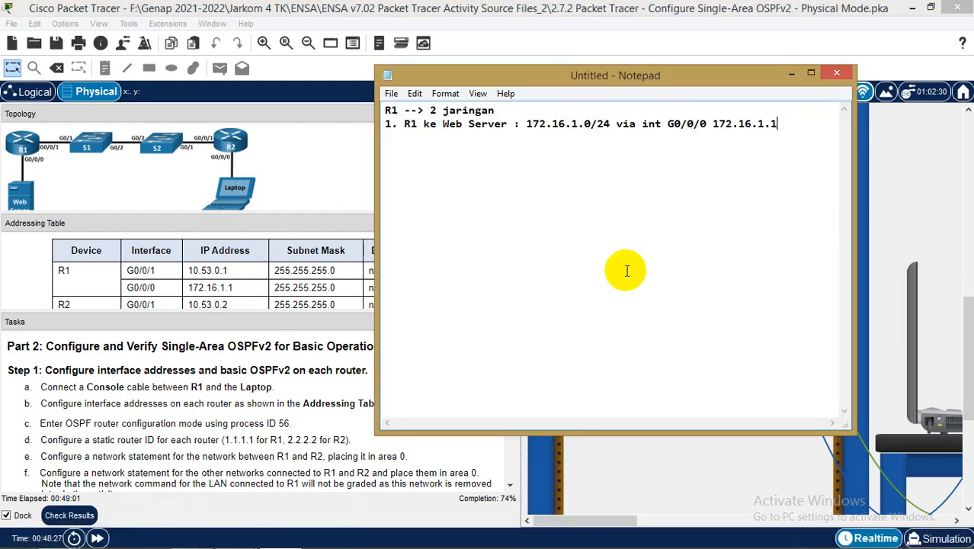
key(Return)
Add '2. R1 ke R2 : 10.53.0.0/24 via int G0/0/1 10.53.0.1' and a row of = signs
text(2. R1 ke R2)
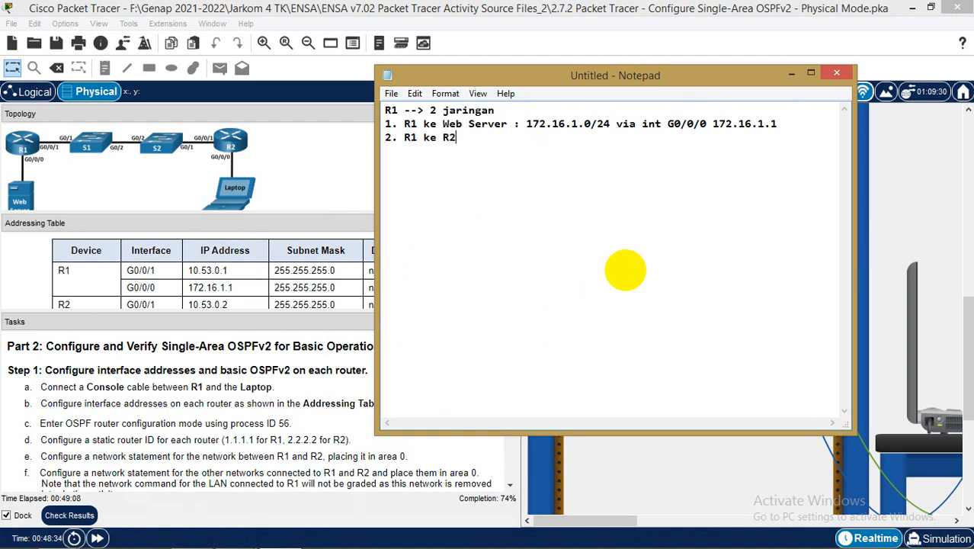
key(Tab)
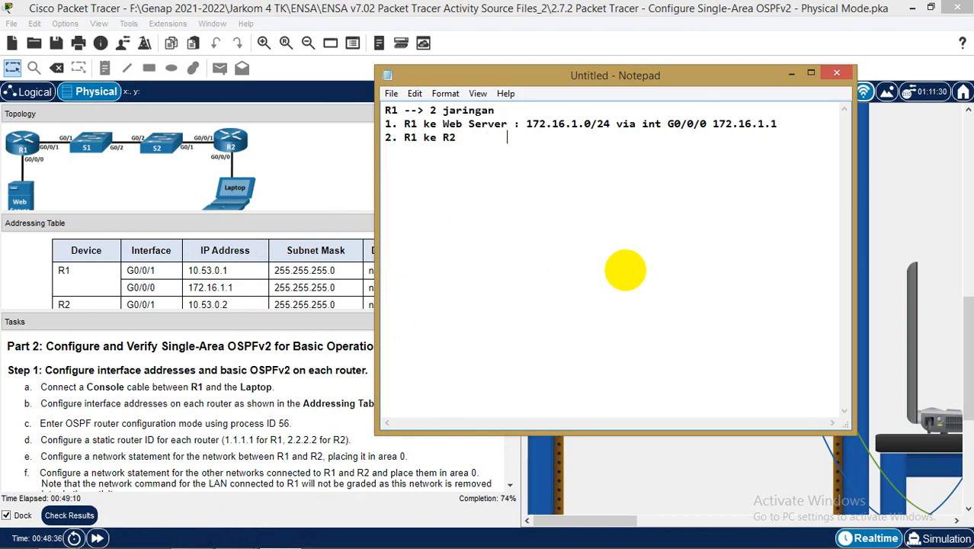
text(: )
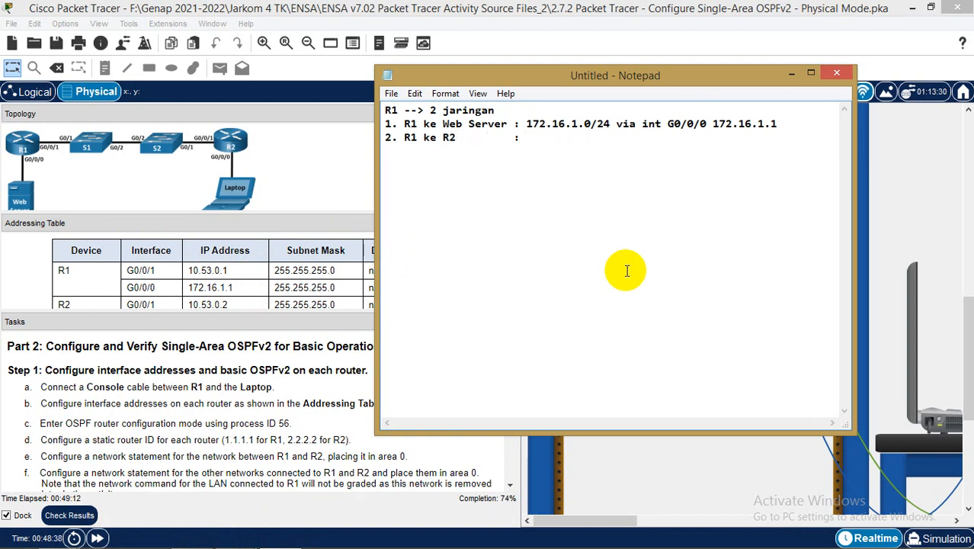
text(10.53.0.)
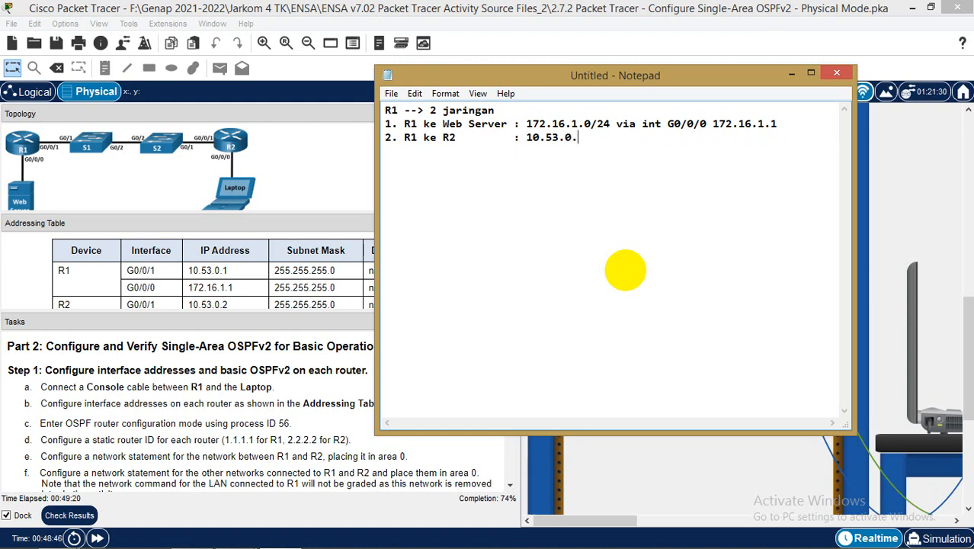
text(0/)
text(24 via int )
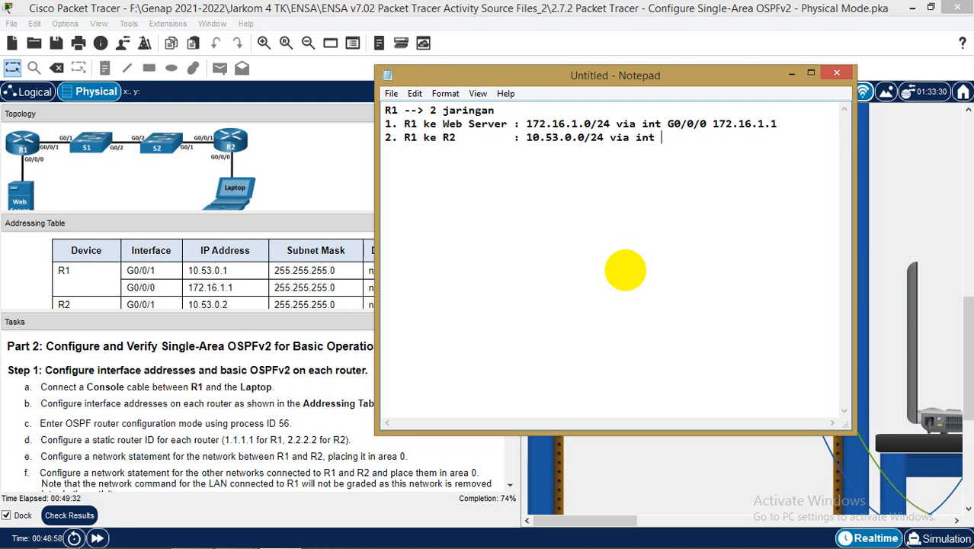
text(G0/0/1 10.)
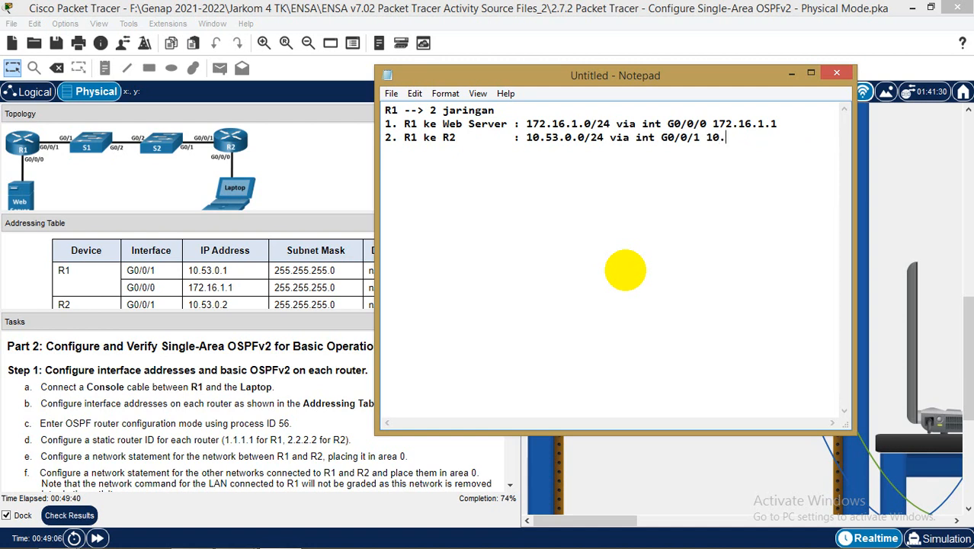
text(53.0.1)
key(Return)
text(=====================================)
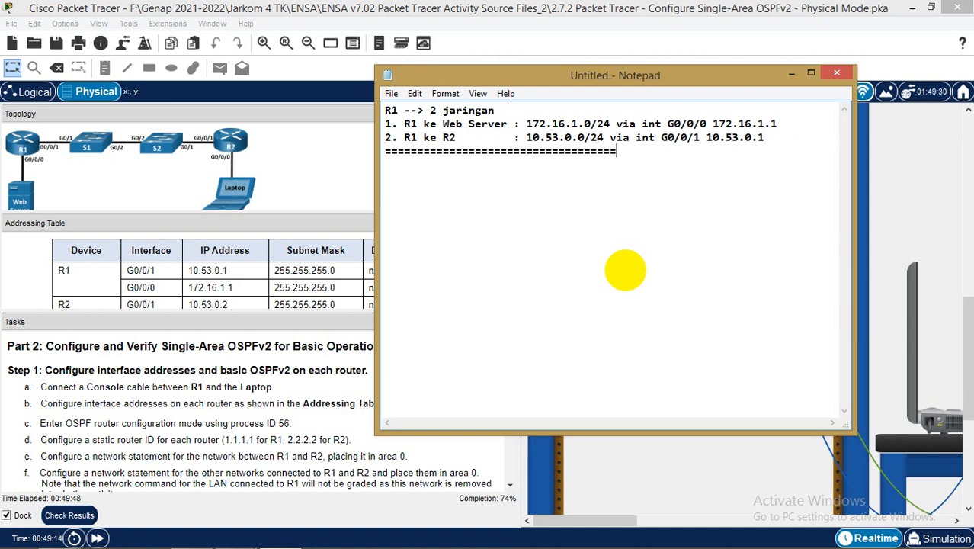
text(========================)
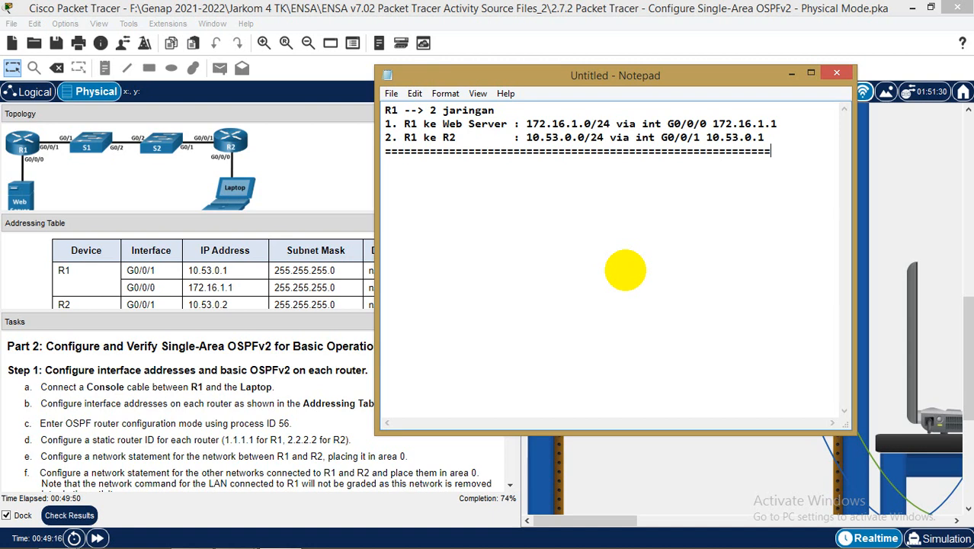
Add the 'R2 --> 2 jaringan' header with 192.168.1.0/24 via int G0/0/0 192.168.1.1/24
key(Return)
text(R2 --> 2 jaringan)
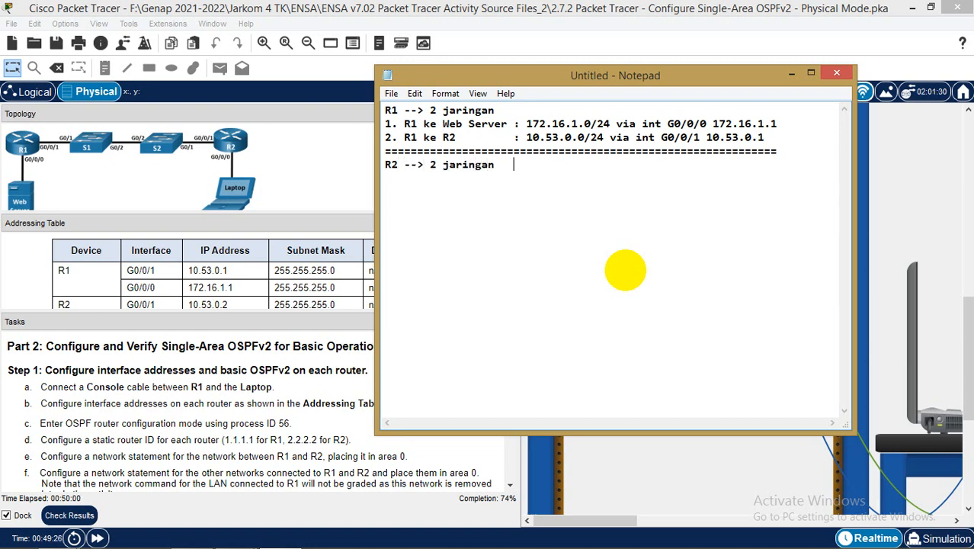
text(   :)
click(287, 267)
scroll(284, 266, down, 1)
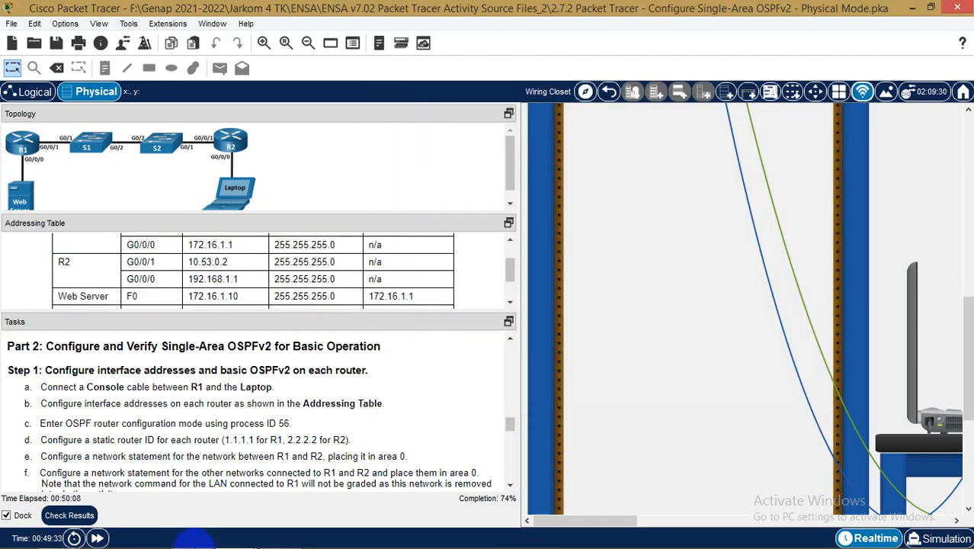
click(280, 536)
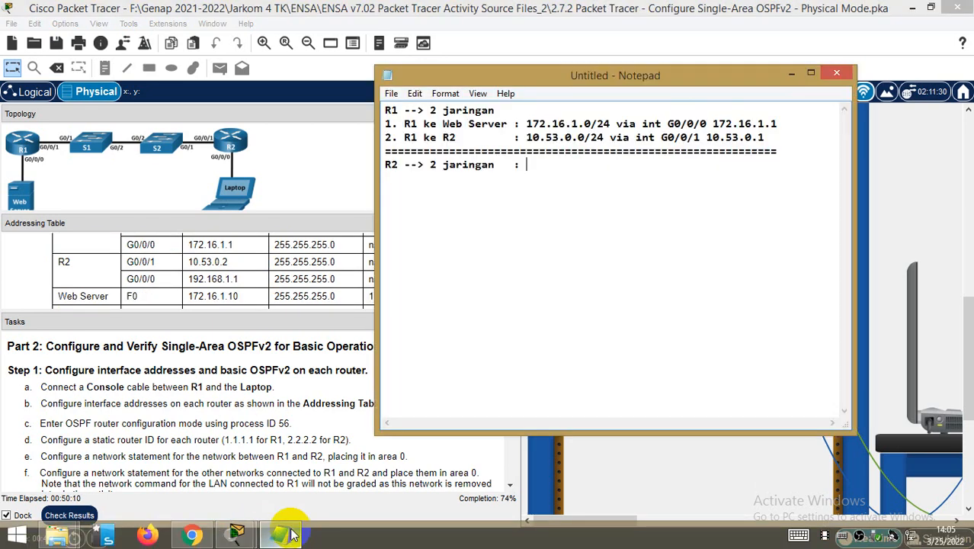
text(192)
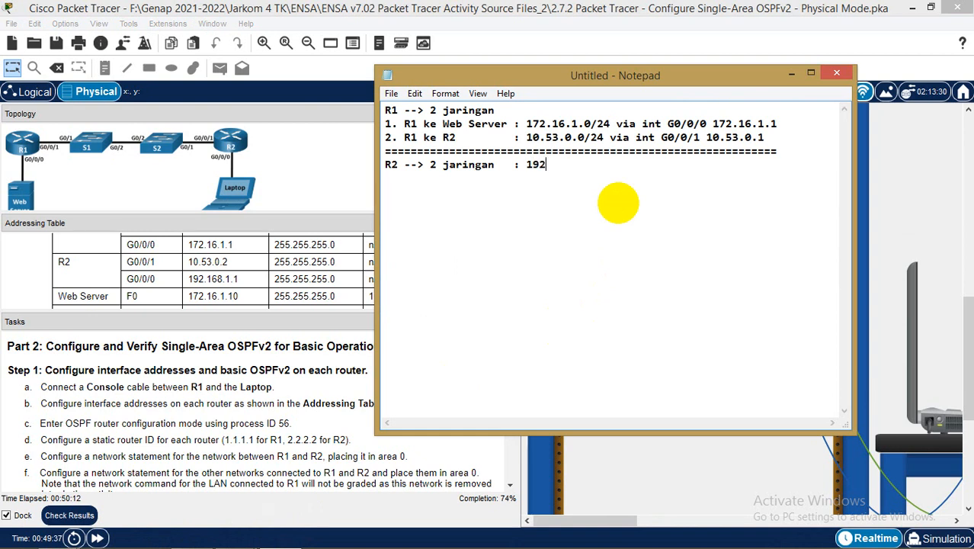
text(.168.1.0/24 via int )
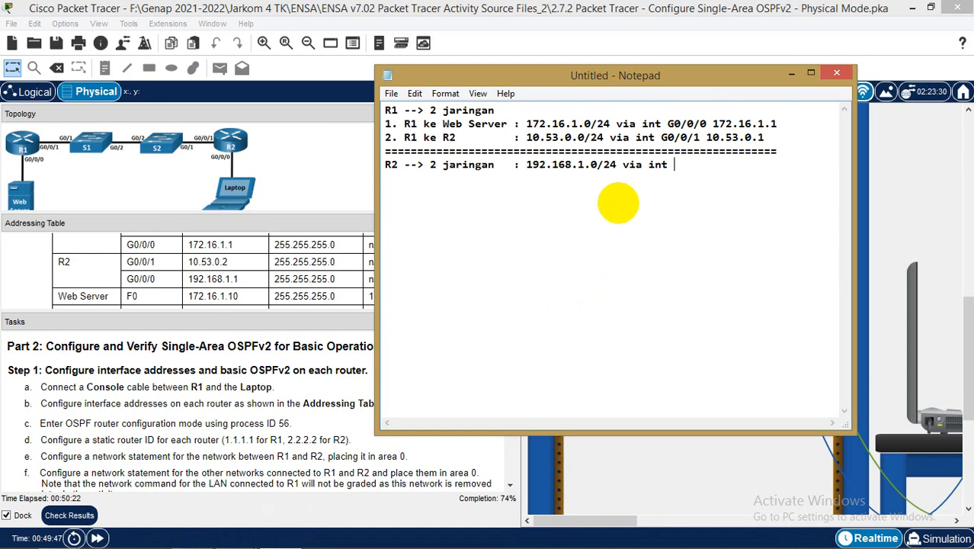
text(G0/0/0 192)
key(BackSpace)
key(BackSpace)
text(92.1)
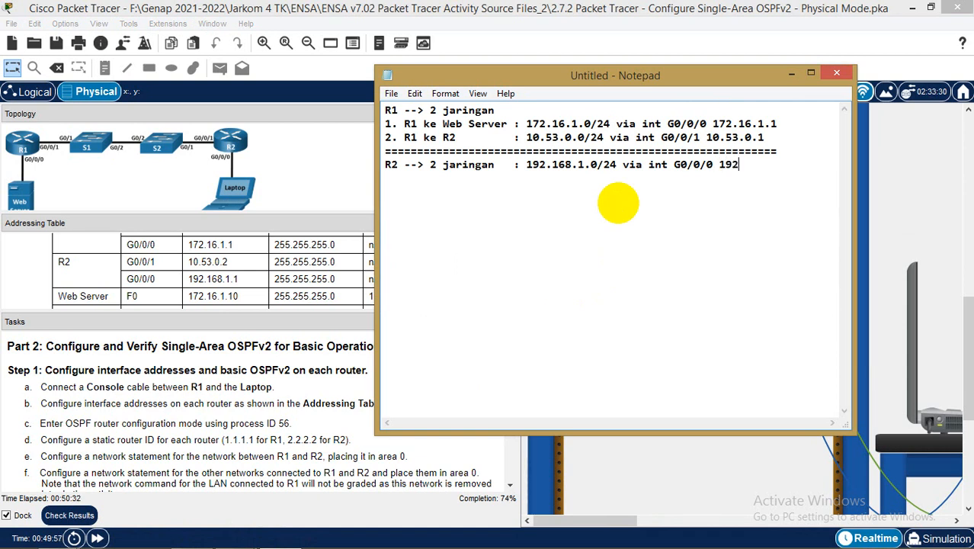
text(68.1.1/24)
Append /24 to both R1 interface addresses and lengthen the separator line
key(Up)
key(Up)
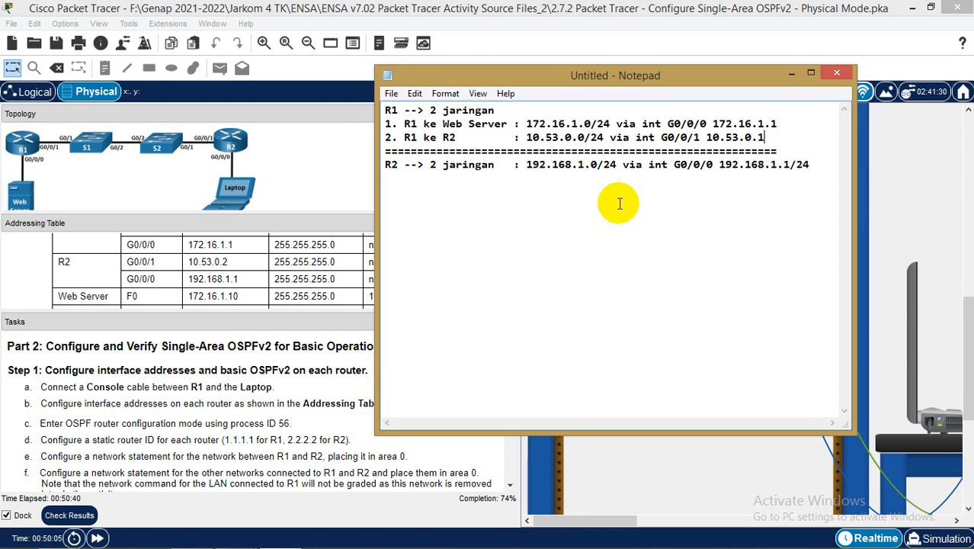
text(/24)
key(Up)
text(/24)
key(Down)
text(====)
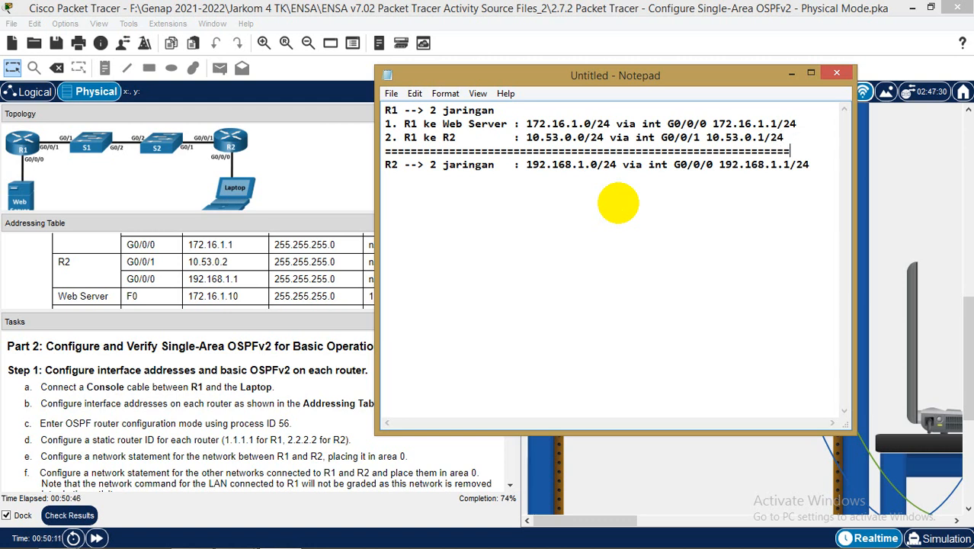
text(=)
Move R2's Laptop network onto a '1. R2 ke Laptop' line and start '2. R2 ke R1 :'
key(Down)
key(Return)
key(Up)
key(Right)
key(Right)
key(Right)
key(Right)
key(Right)
key(Right)
key(Right)
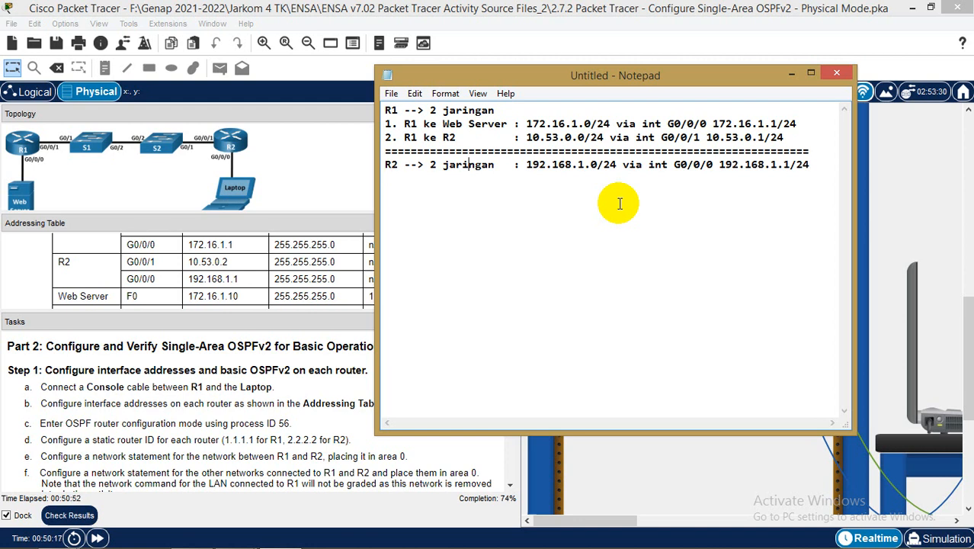
key(Return)
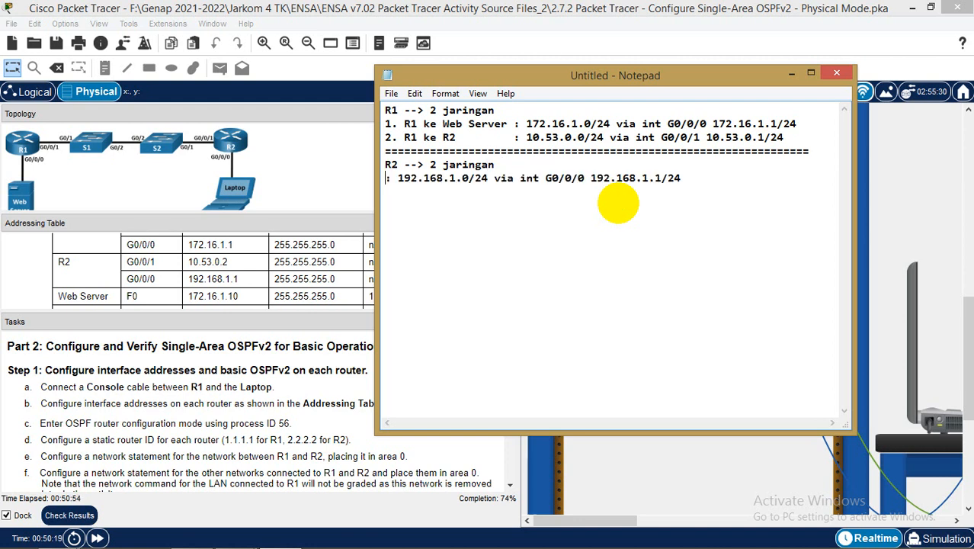
text(1. S)
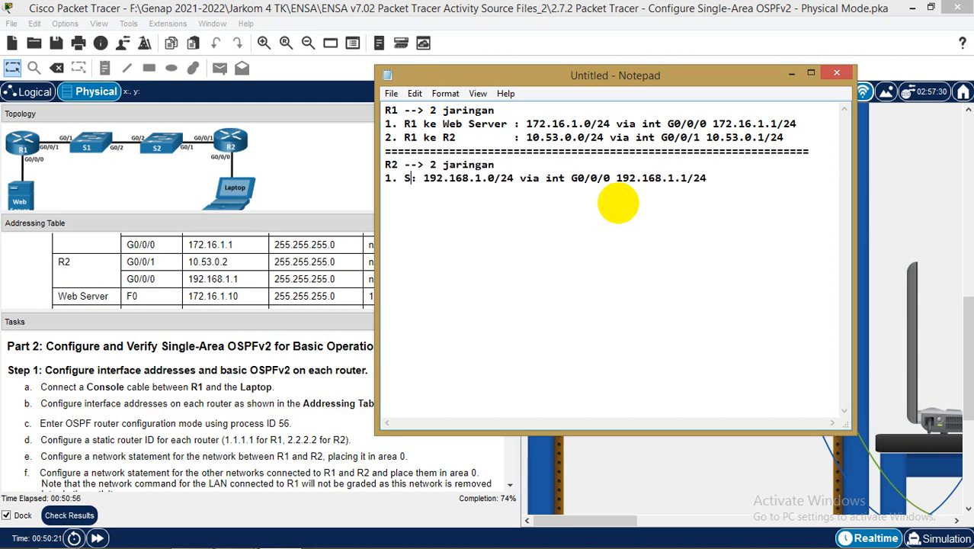
key(BackSpace)
text(R2 )
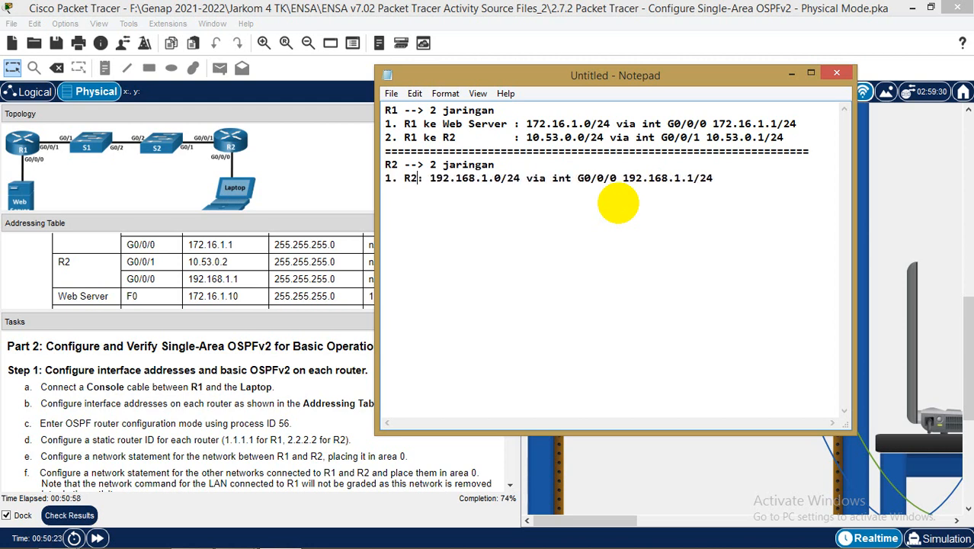
text(ke Lan)
key(BackSpace)
text(ptop)
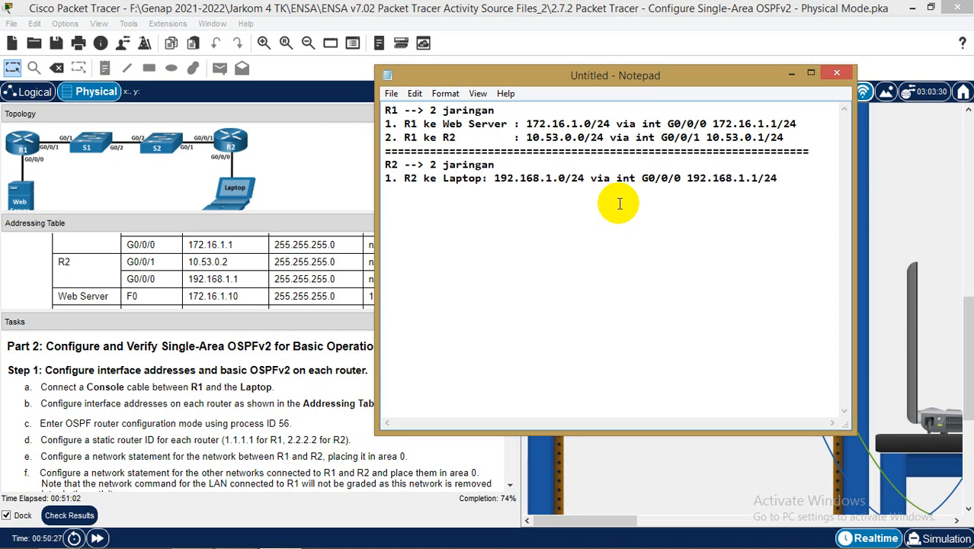
key(Return)
text(2. R2 ke R1 )
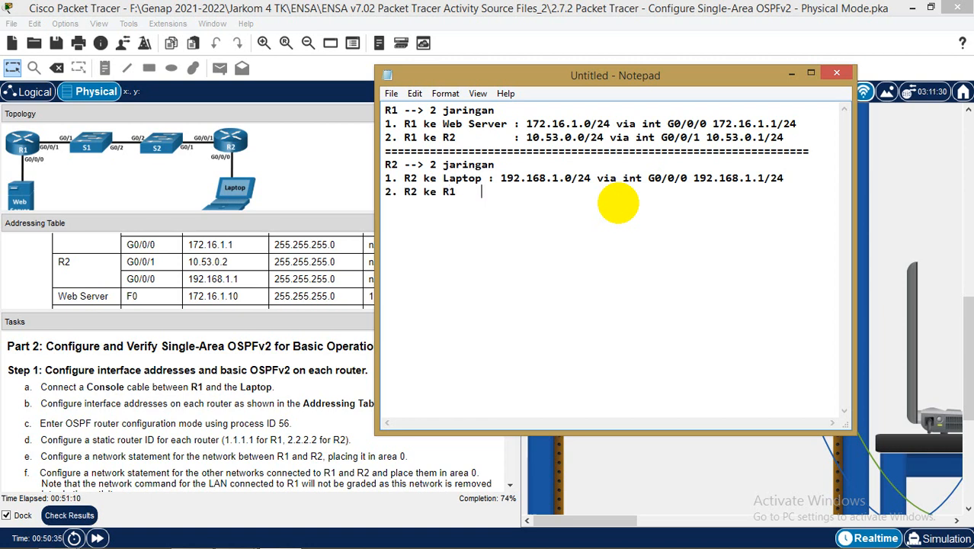
text(    :)
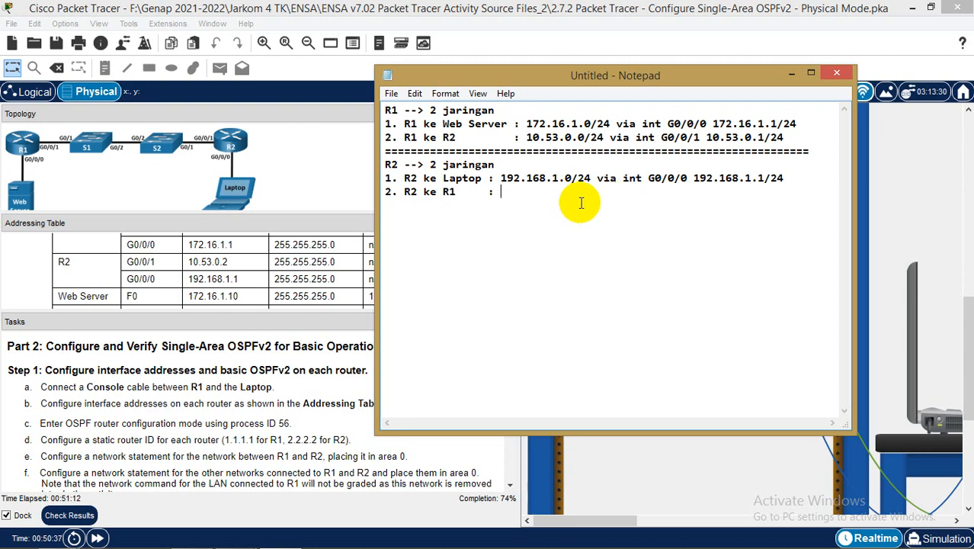
Reuse R1's link details for R2 as 10.53.0.0/24 via G0/0/1 10.53.0.2/24, then add a separator
drag(526, 137, 787, 137)
key(ctrl+c)
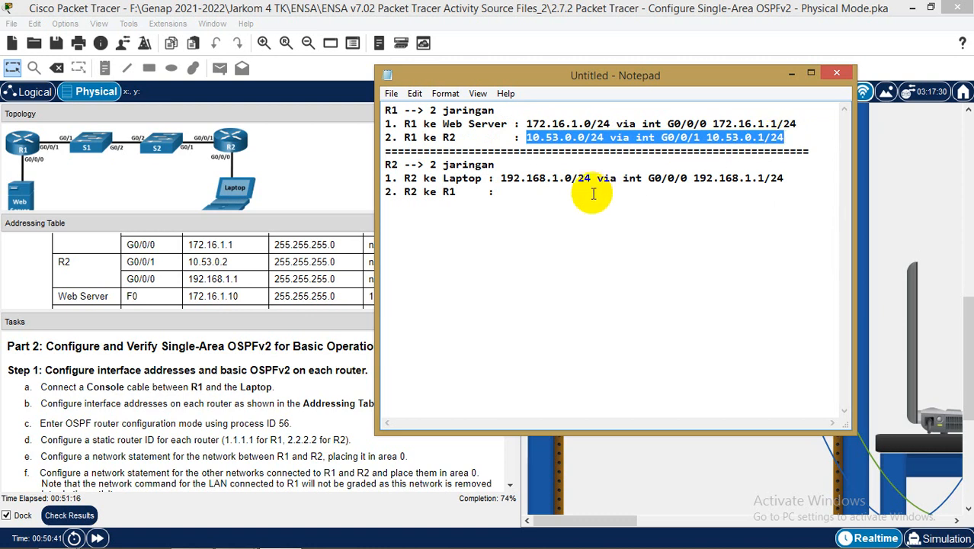
click(576, 191)
key(ctrl+v)
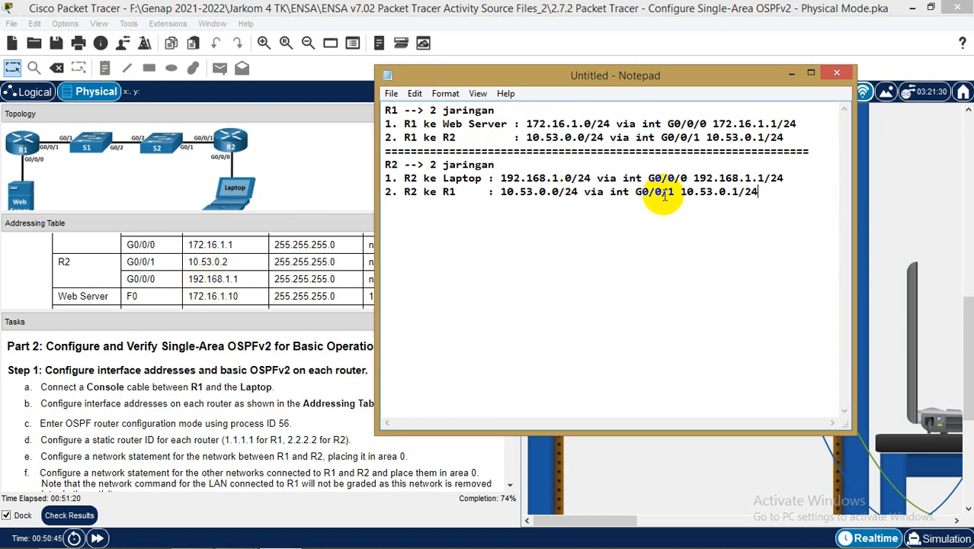
click(737, 191)
key(BackSpace)
text(2)
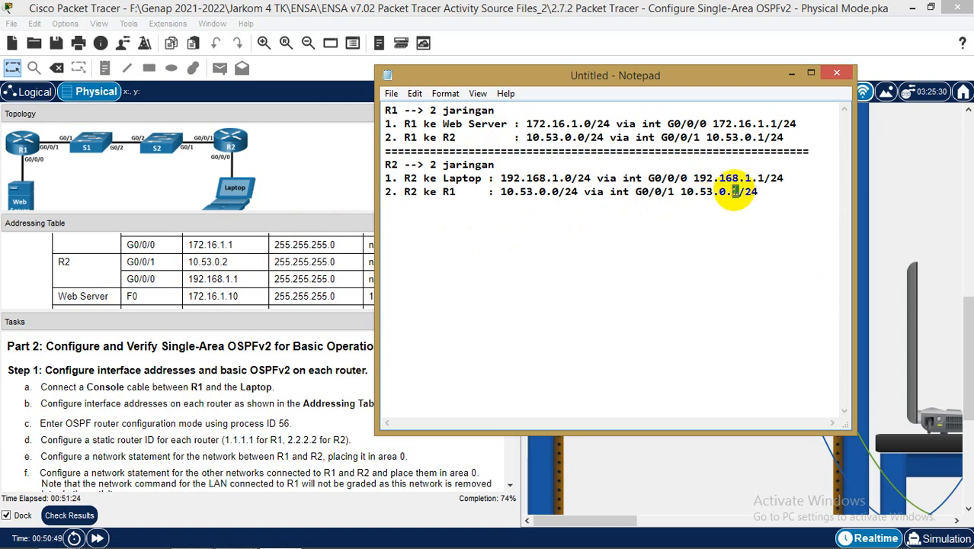
click(799, 202)
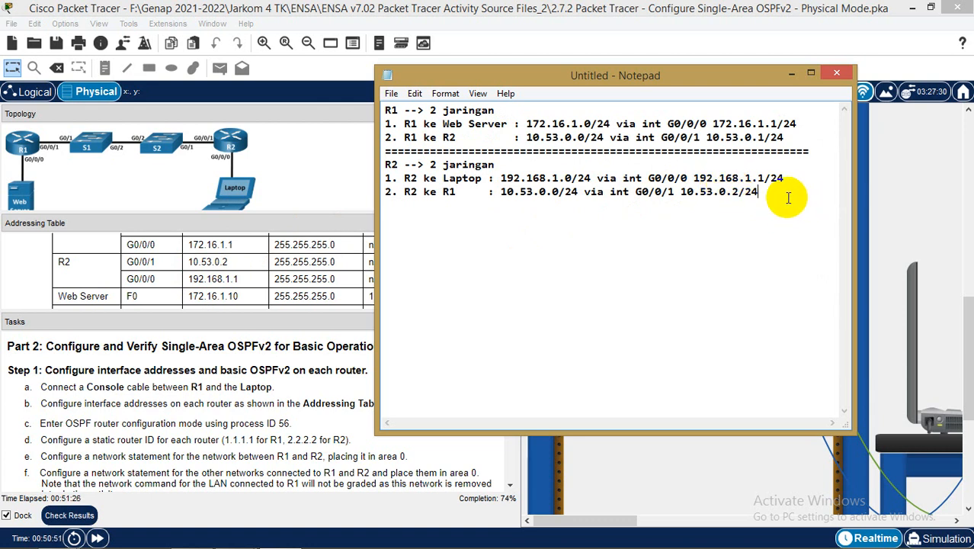
text(==================)
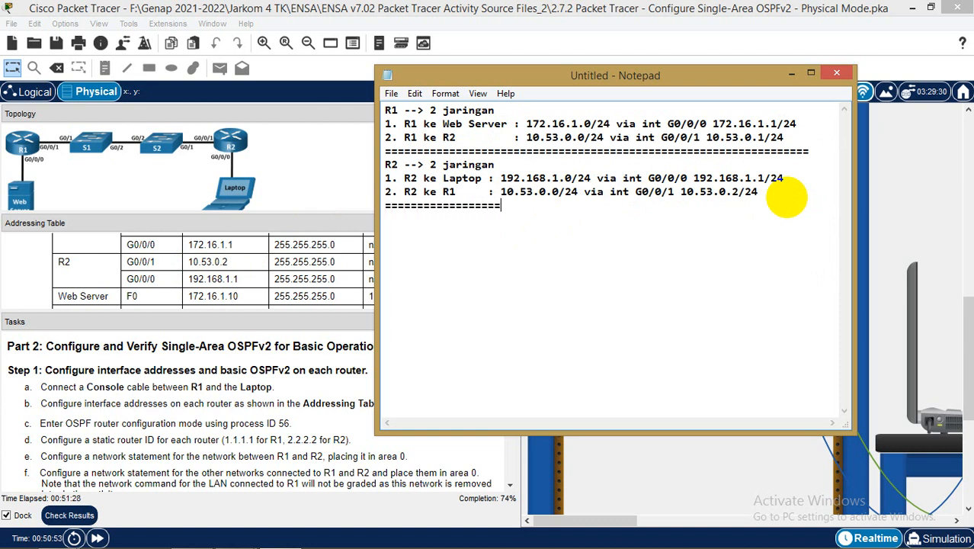
text(================================================)
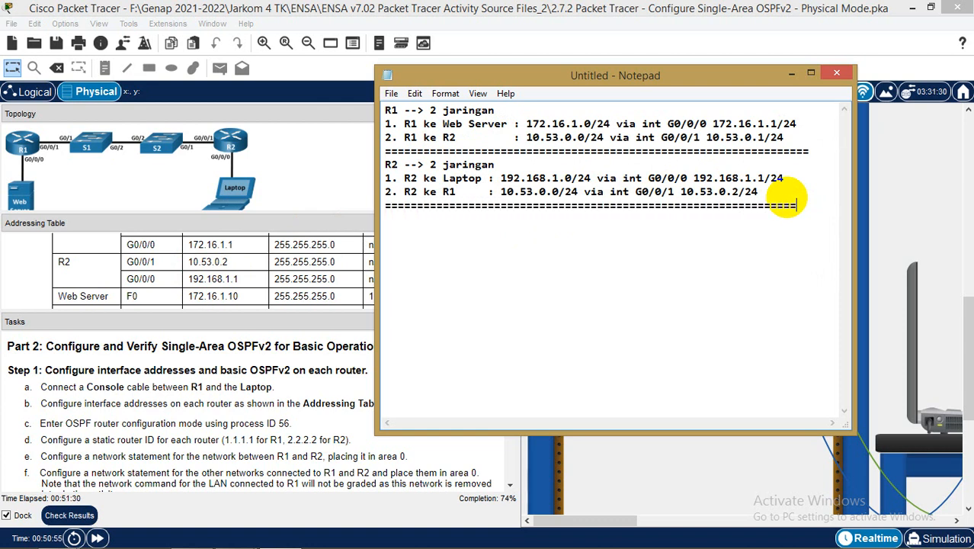
Add a 'Wildcard mask' heading listing /24 as 0.0.0.255 and /32 as 0.0.0.0
key(Return)
text(Wildcard mask)
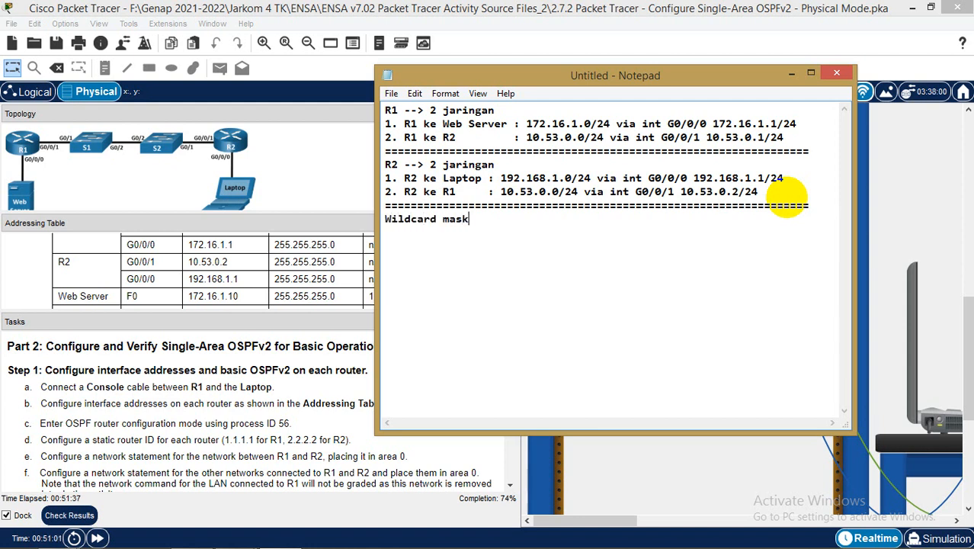
key(Return)
text(1. /24 : 0.0.0.)
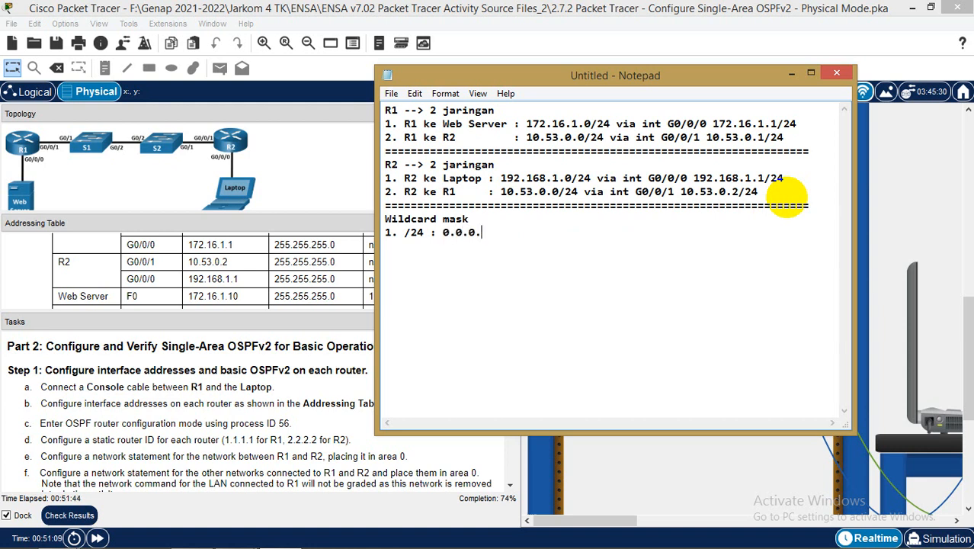
text(255 )
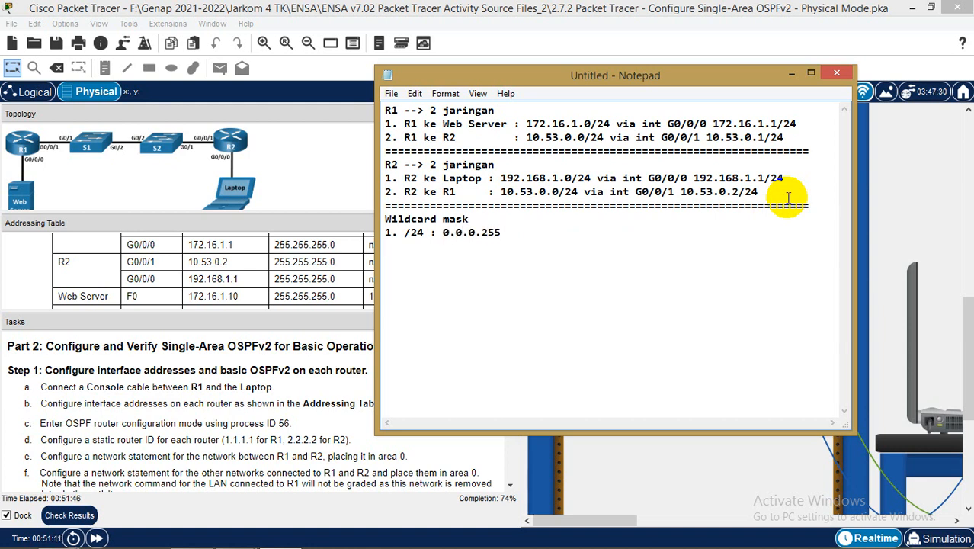
text(2.)
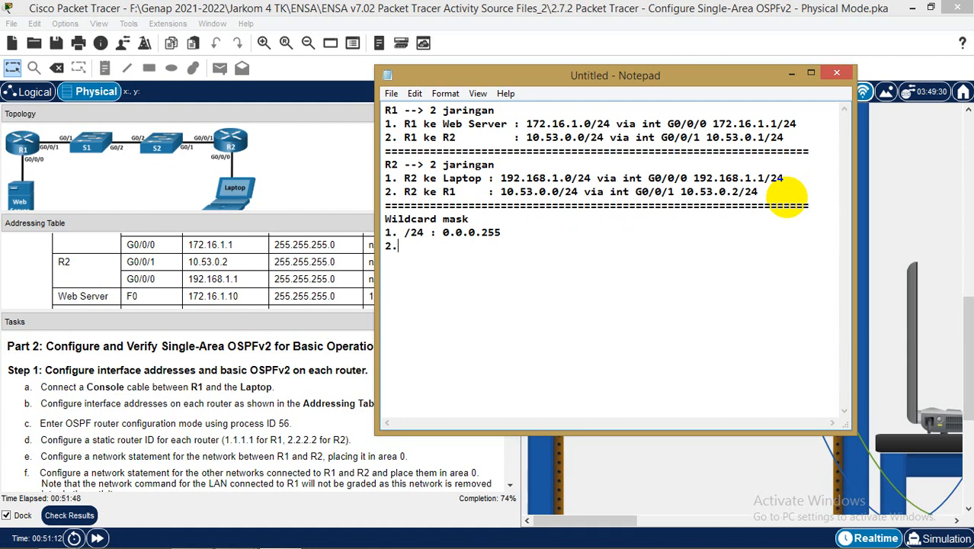
text( /32 : 0.0.0.0)
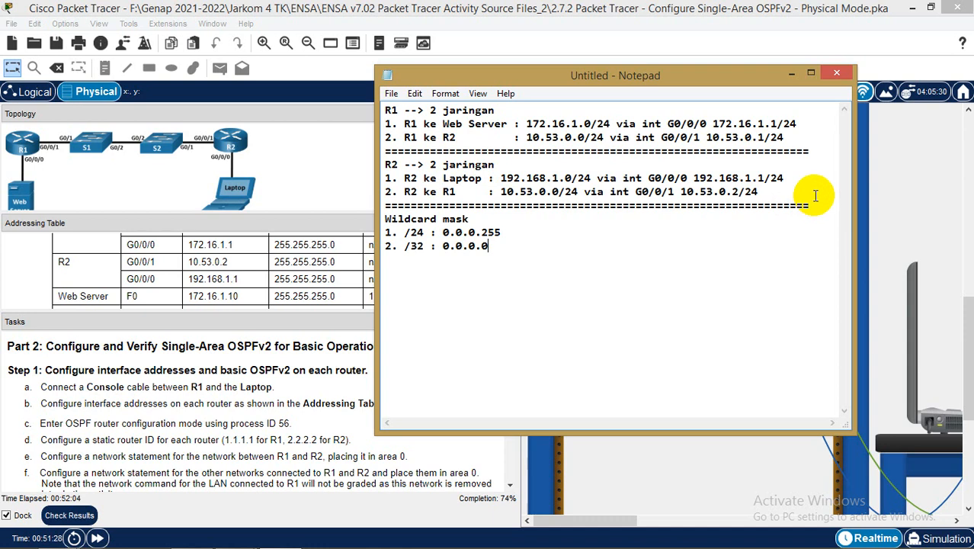
Bring up the Laptop terminal with the Notepad notes arranged beside it
drag(730, 79, 501, 89)
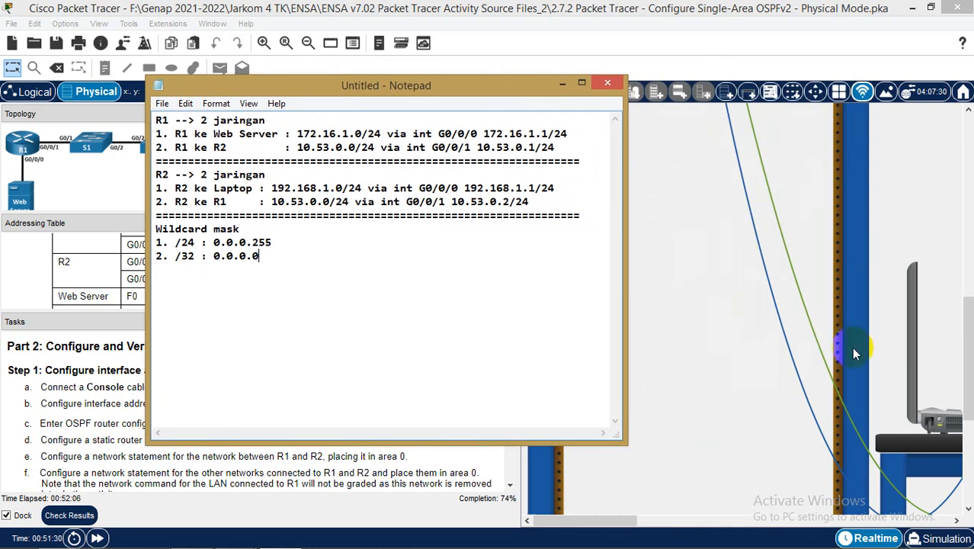
mouse_move(237, 536)
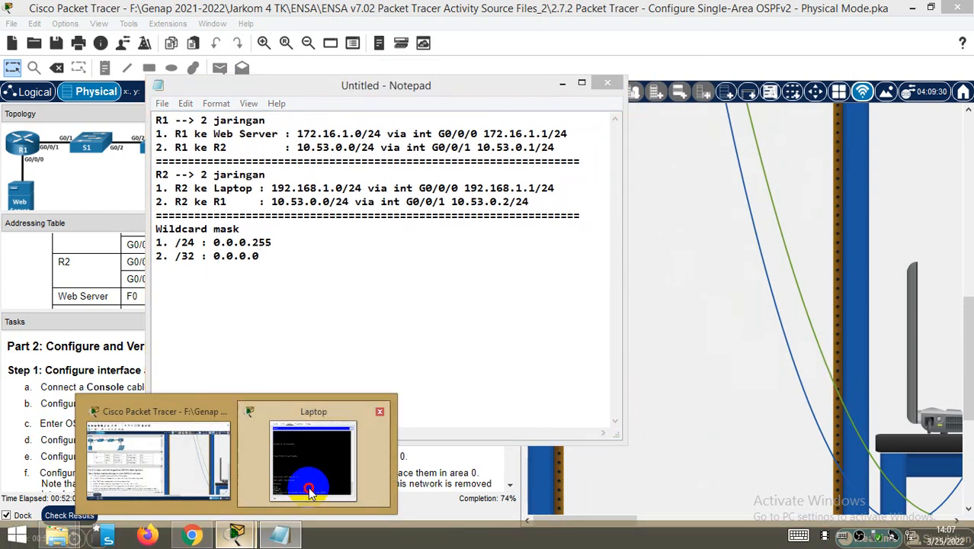
click(328, 468)
drag(391, 96, 287, 85)
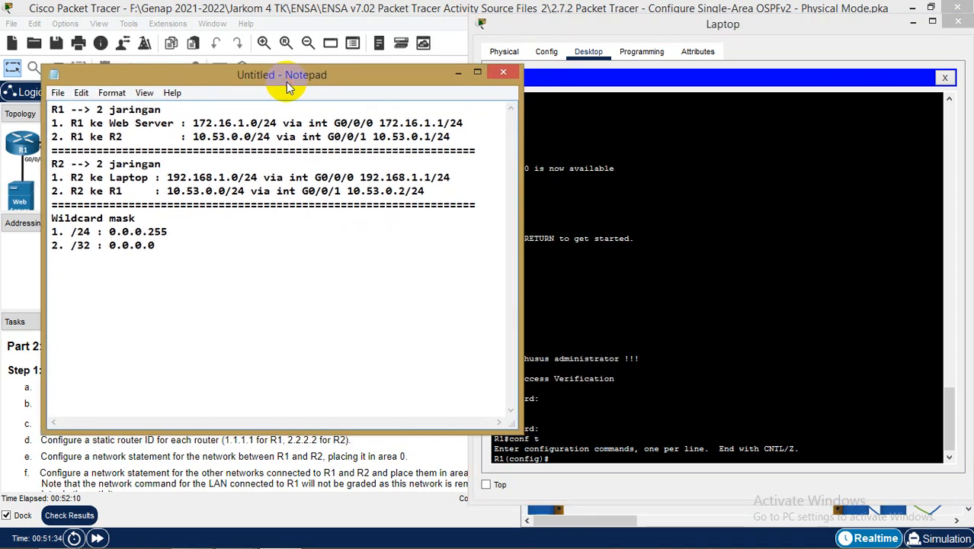
drag(751, 38, 780, 34)
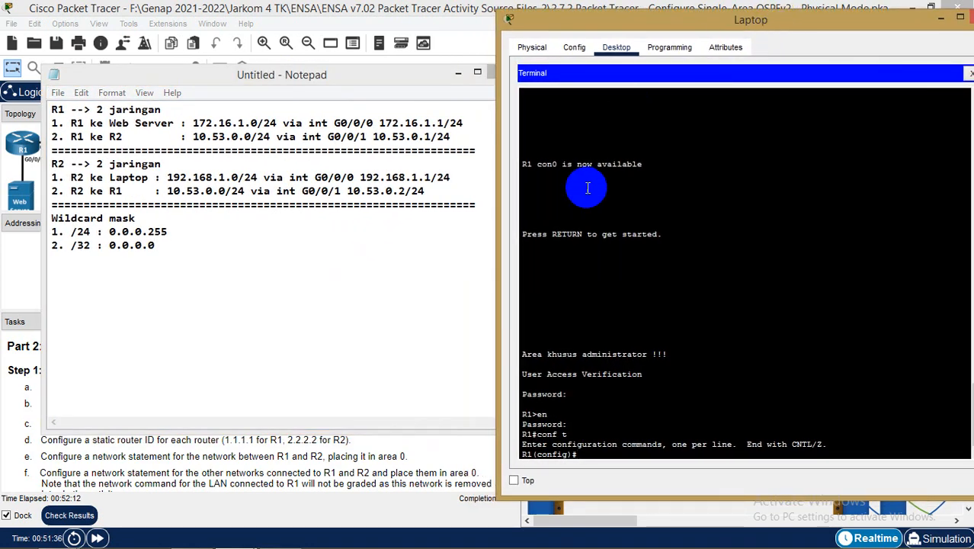
drag(354, 80, 674, 163)
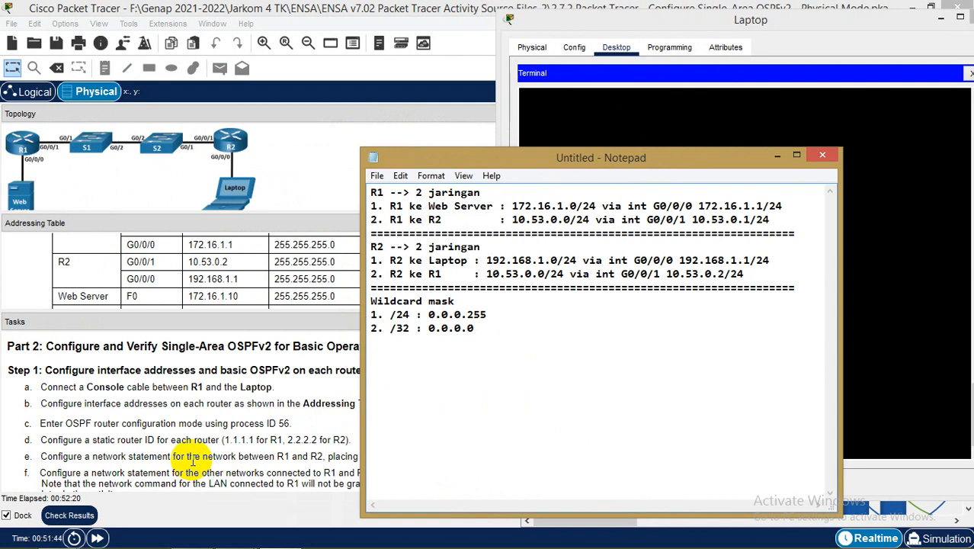
drag(669, 166, 363, 89)
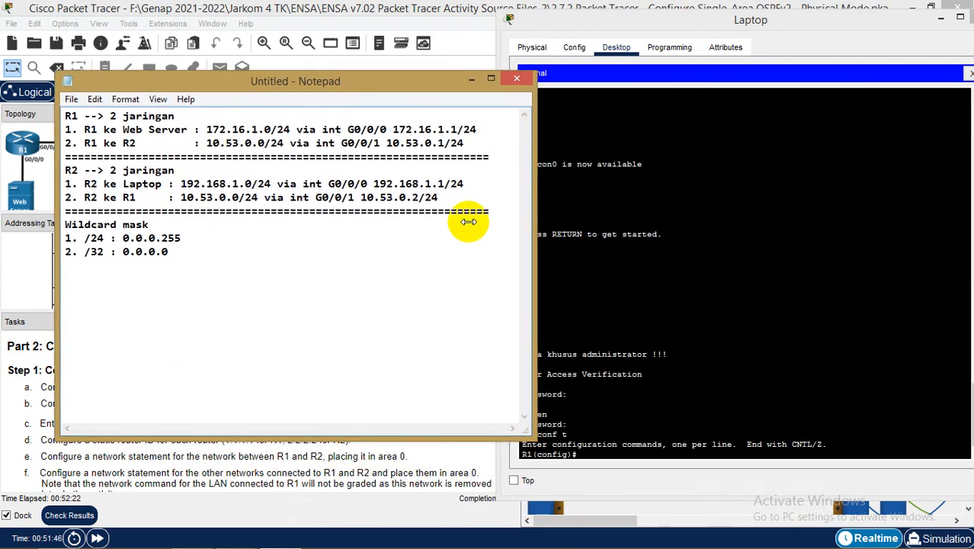
click(619, 456)
Enter OSPF process 56 configuration on R1 with router ospf 56
text(router o)
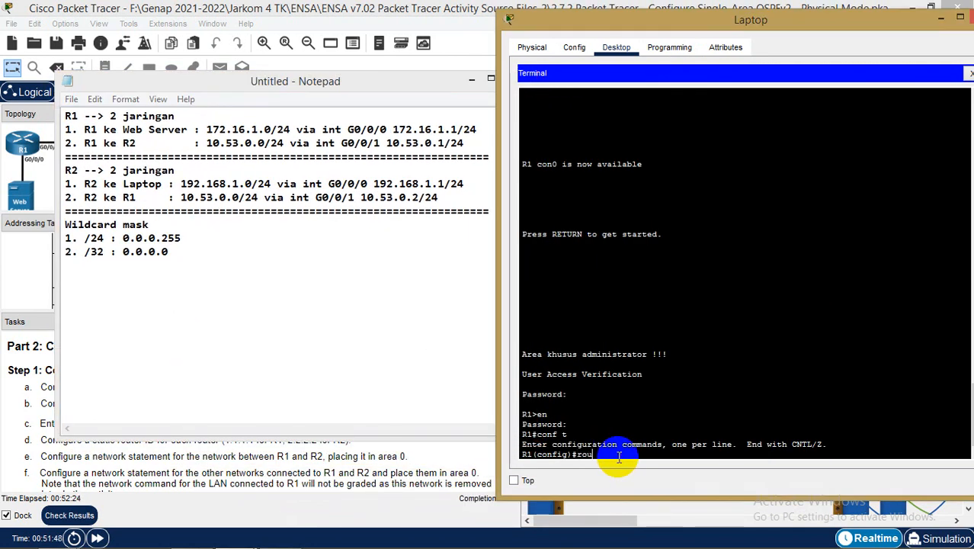
key(Tab)
text(o)
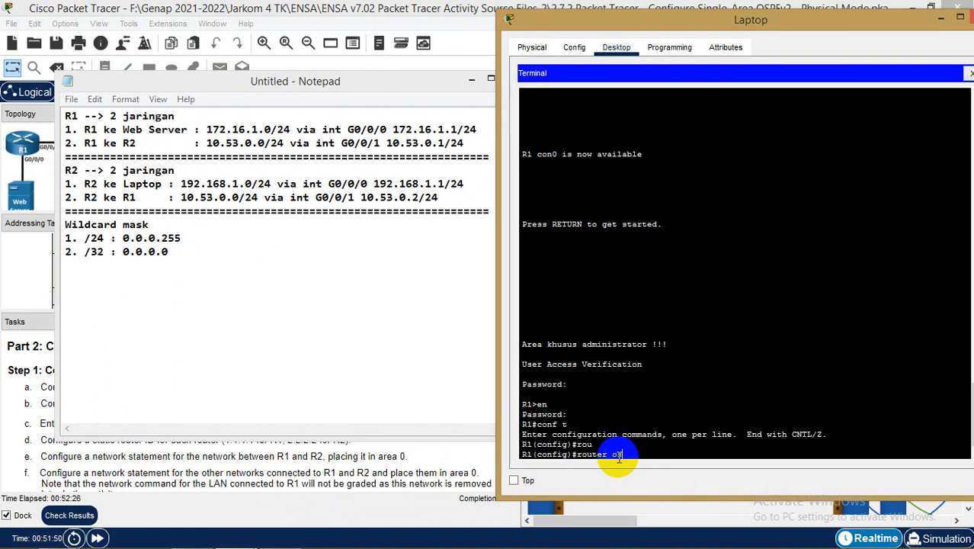
text(s)
key(Tab)
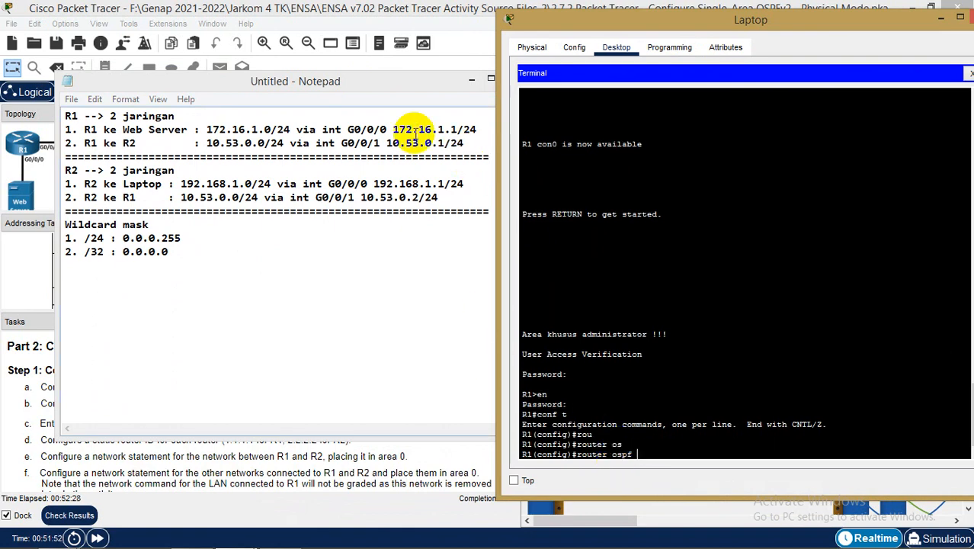
drag(344, 77, 306, 95)
click(691, 449)
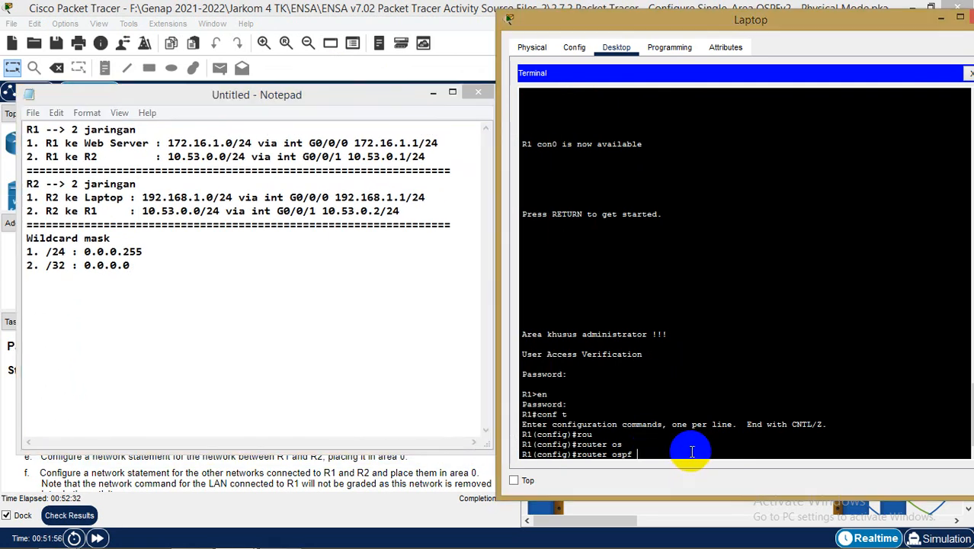
text(56)
key(Return)
Advertise networks 172.16.1.0 and 10.53.0.0, wildcard 0.0.0.255, in area 0
text(net)
key(Tab)
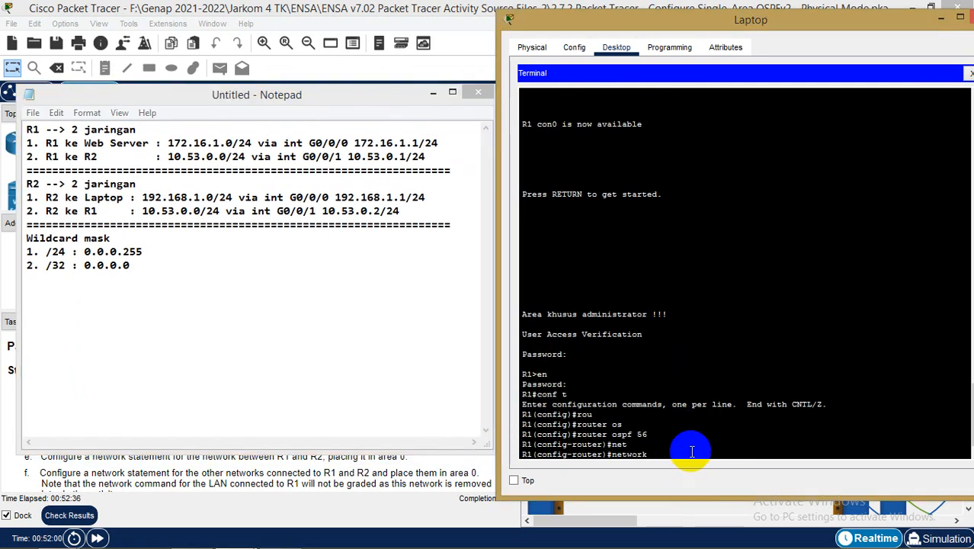
text(172.16.1.0)
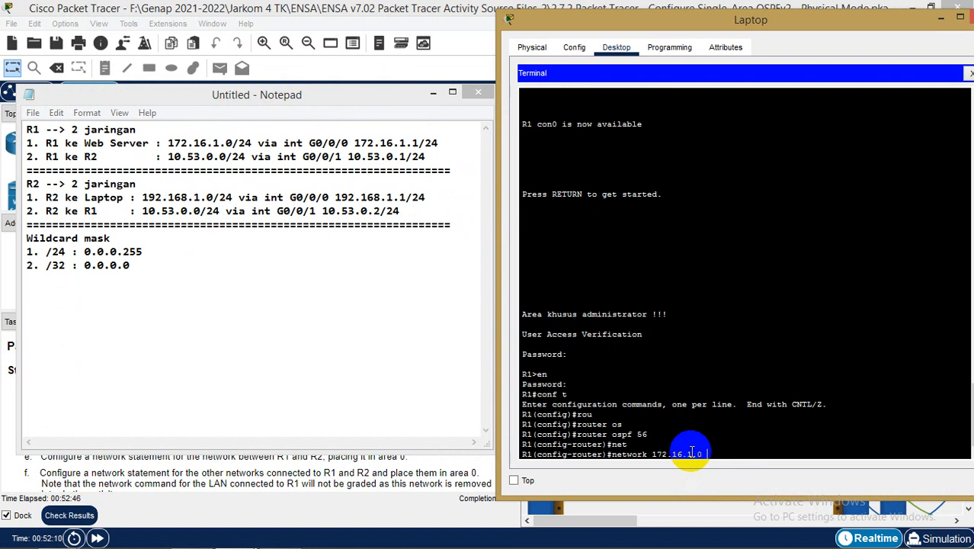
text( 0.0.0.255 area)
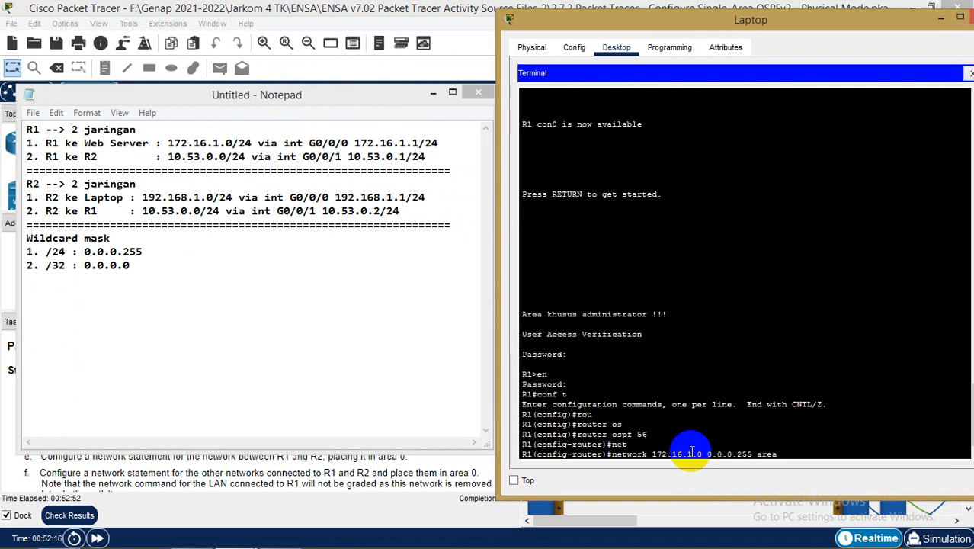
text( 0)
key(Return)
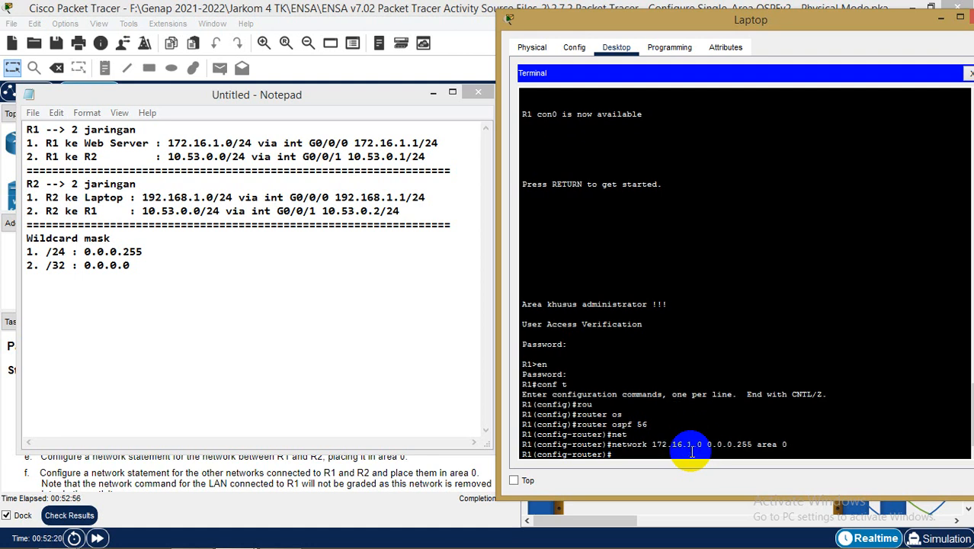
text(net)
key(Tab)
text(1)
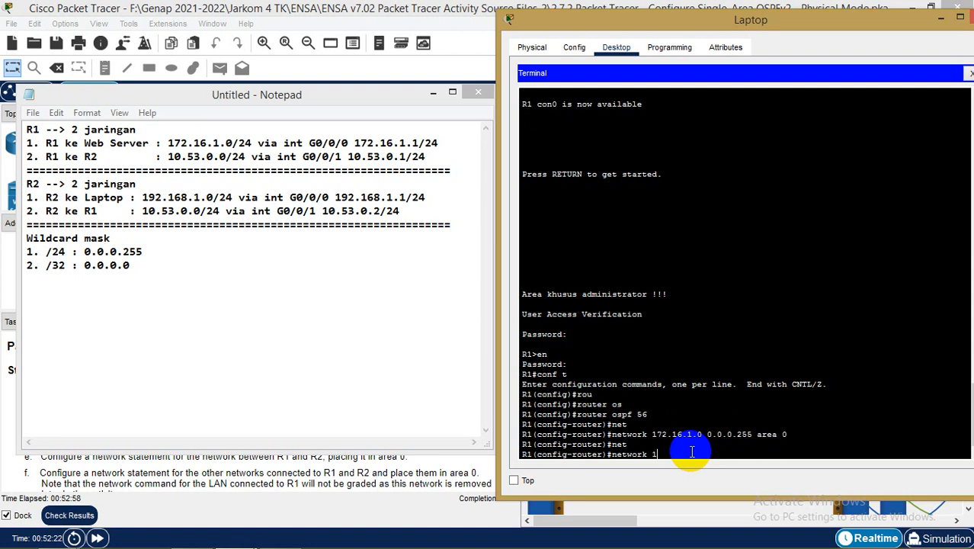
text(0.53.0.0 0.0.0.0)
key(BackSpace)
text(255 are)
key(Tab)
text(0)
key(Return)
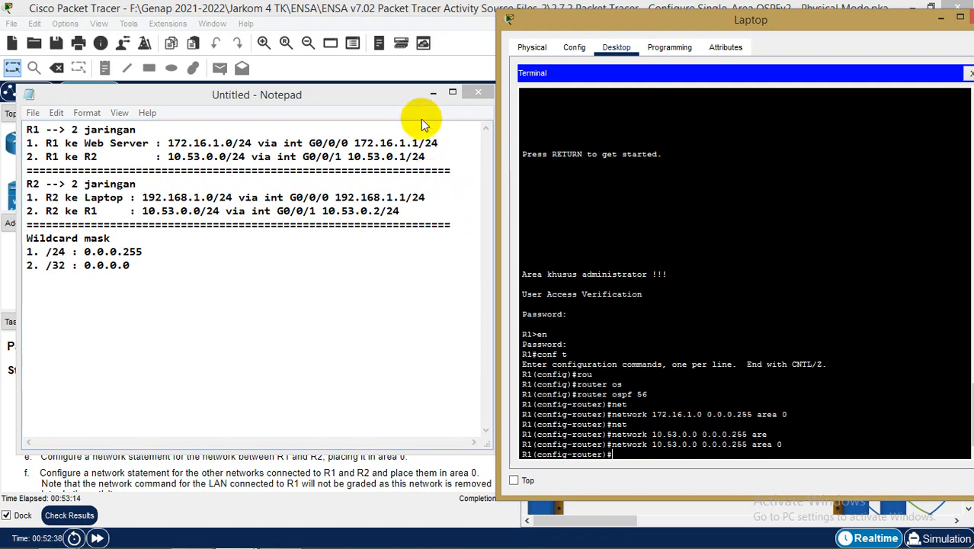
click(433, 92)
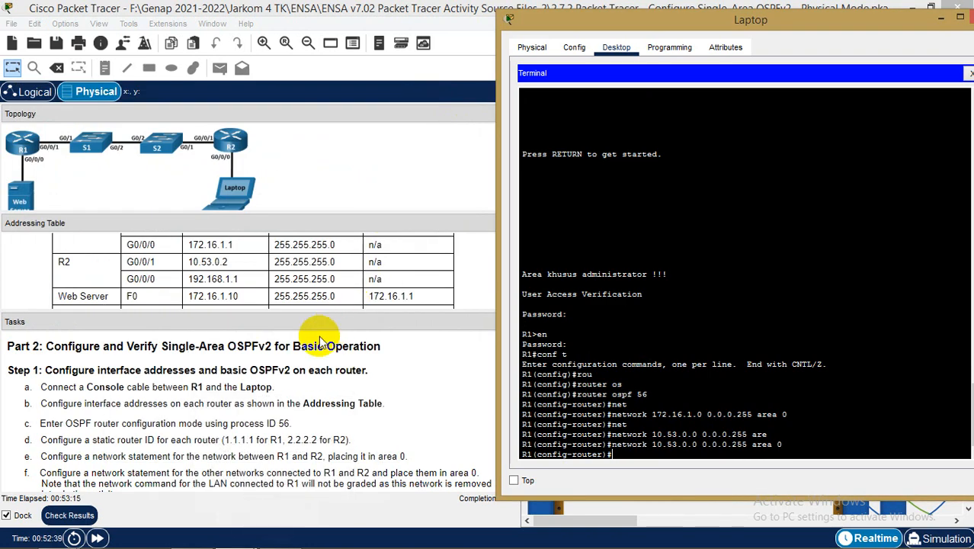
Bring the Laptop terminal back to the front
click(313, 403)
scroll(313, 405, down, 2)
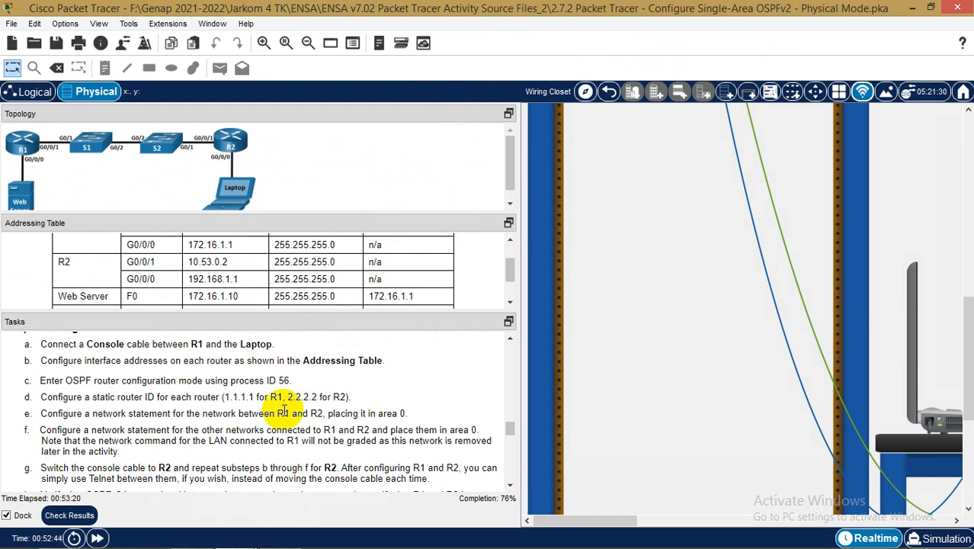
scroll(284, 416, down, 2)
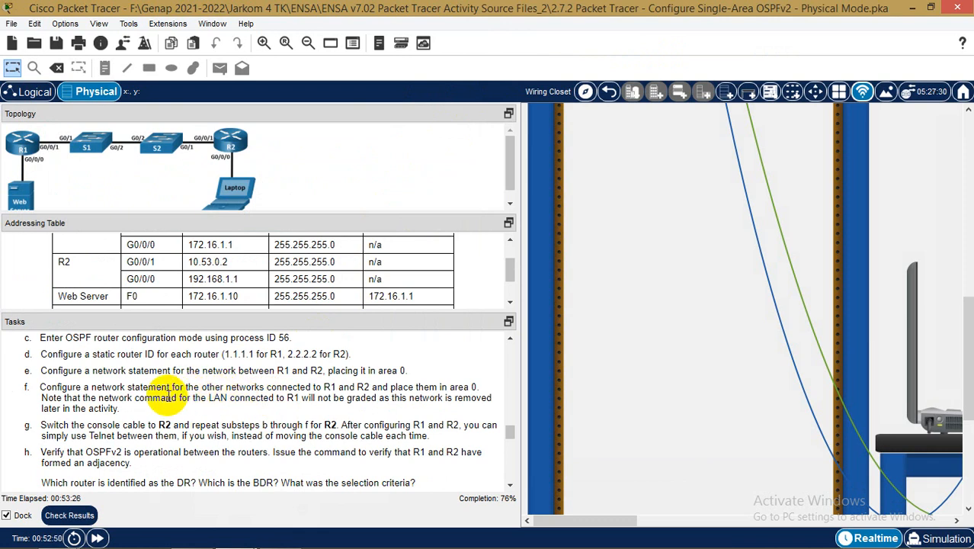
mouse_move(154, 547)
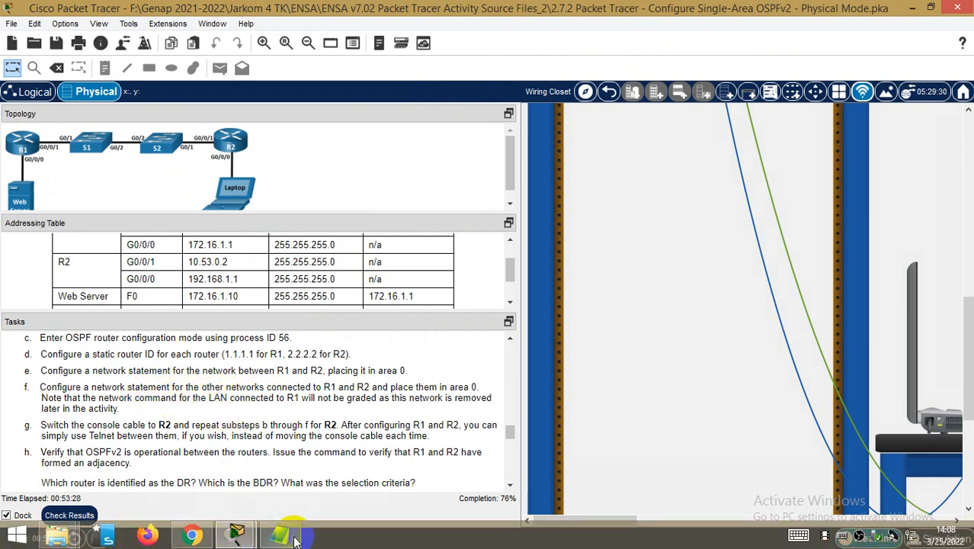
click(246, 538)
click(326, 467)
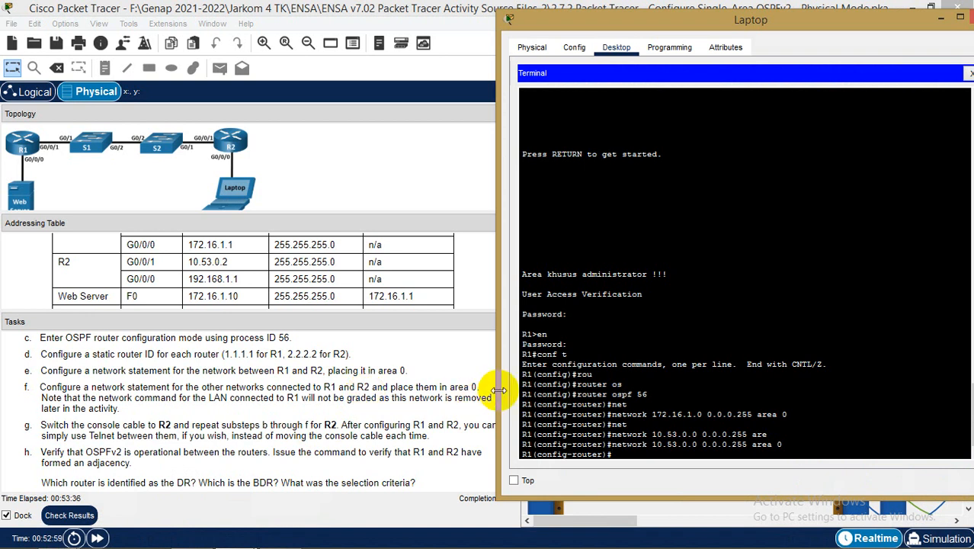
Leave configuration mode and copy R1's running-config to startup-config
text(d)
key(Return)
text(cop)
key(Tab)
text(ru)
key(Tab)
text(st)
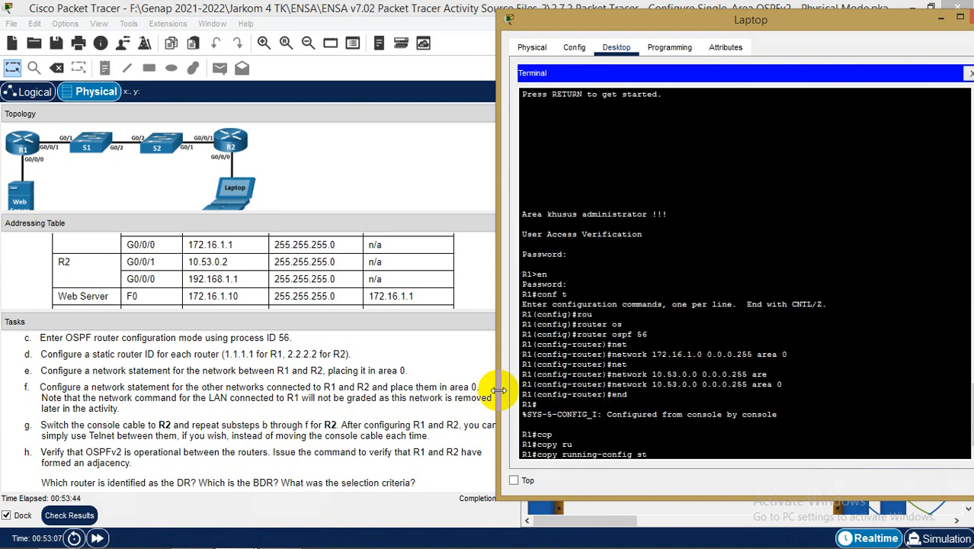
key(Tab)
key(Return)
key(Return)
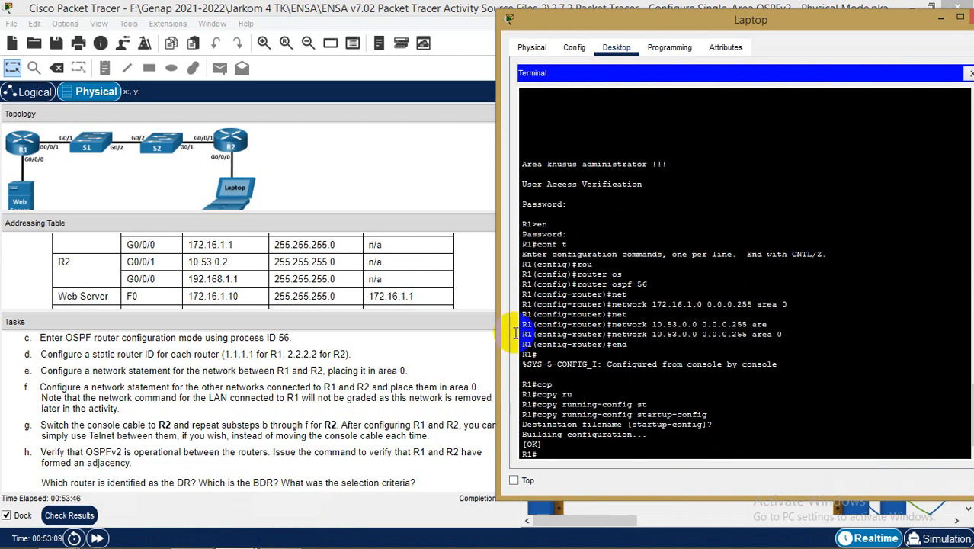
drag(807, 27, 550, 48)
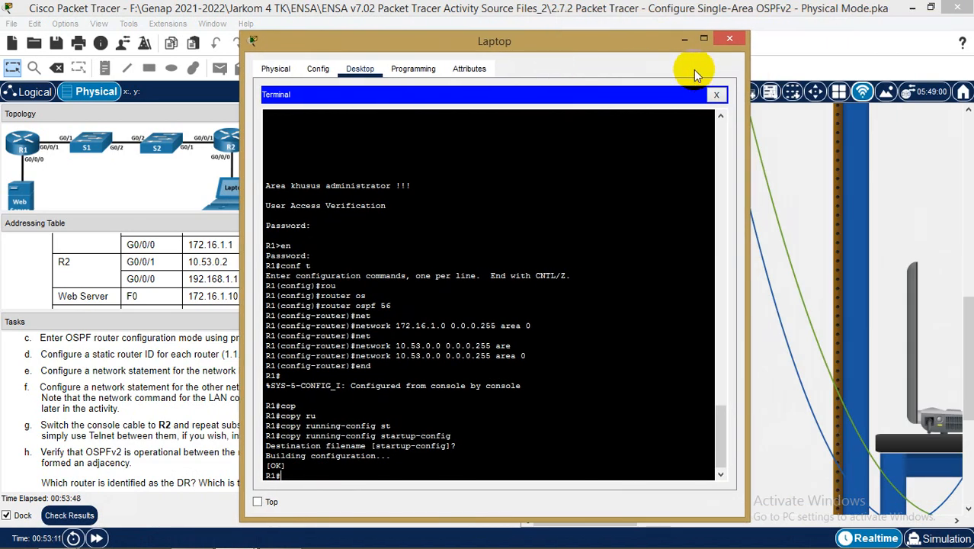
Close the Laptop window and move the console cable from R1's console port to R2's
click(730, 38)
scroll(736, 199, down, 5)
scroll(736, 199, up, 5)
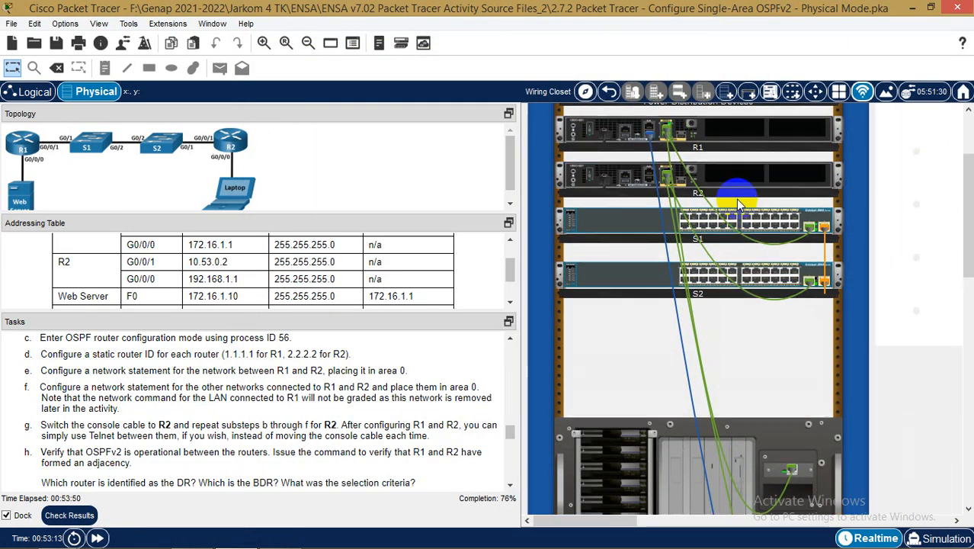
drag(650, 223, 651, 272)
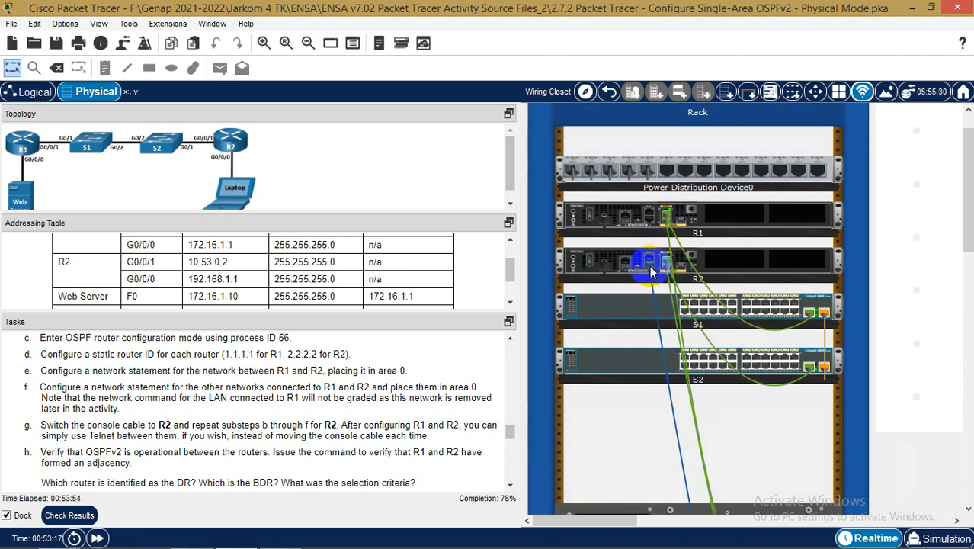
Open the Laptop's Terminal and accept the default port settings
scroll(848, 444, down, 8)
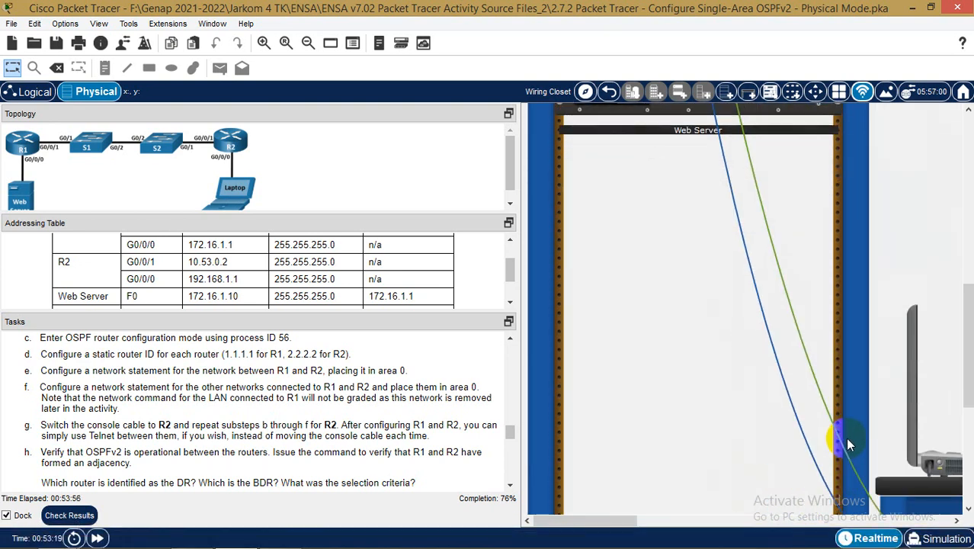
click(949, 465)
click(488, 107)
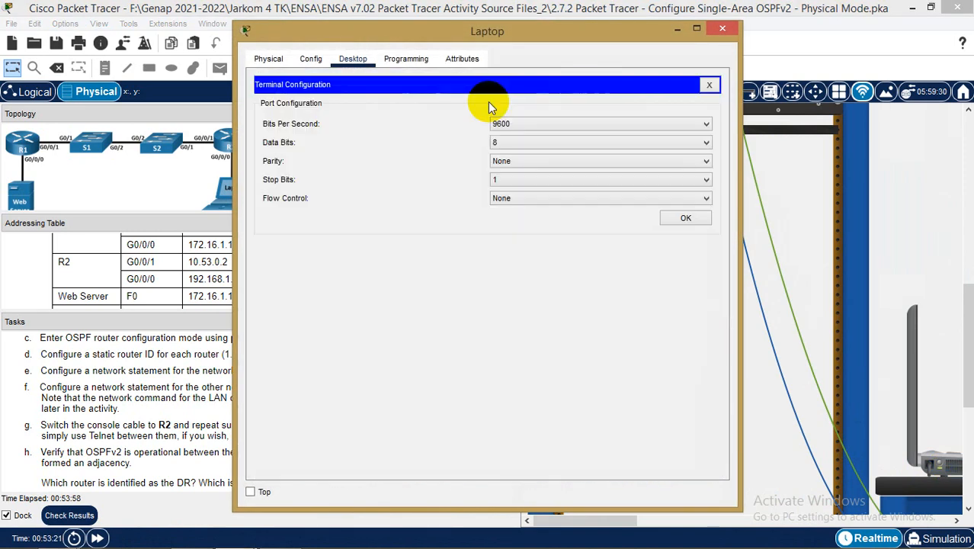
click(682, 218)
Log into R2's console and enter privileged mode with en
drag(601, 32, 763, 29)
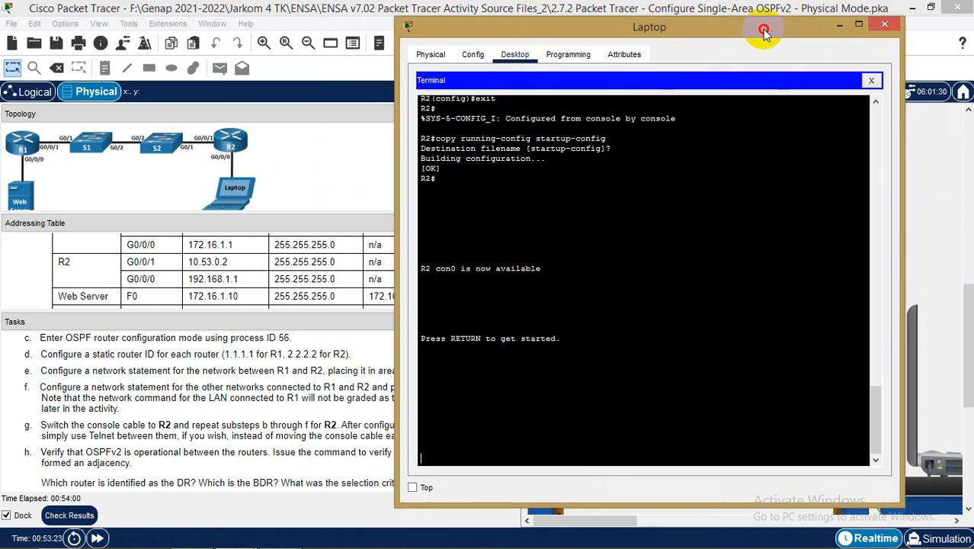
click(682, 335)
key(Return)
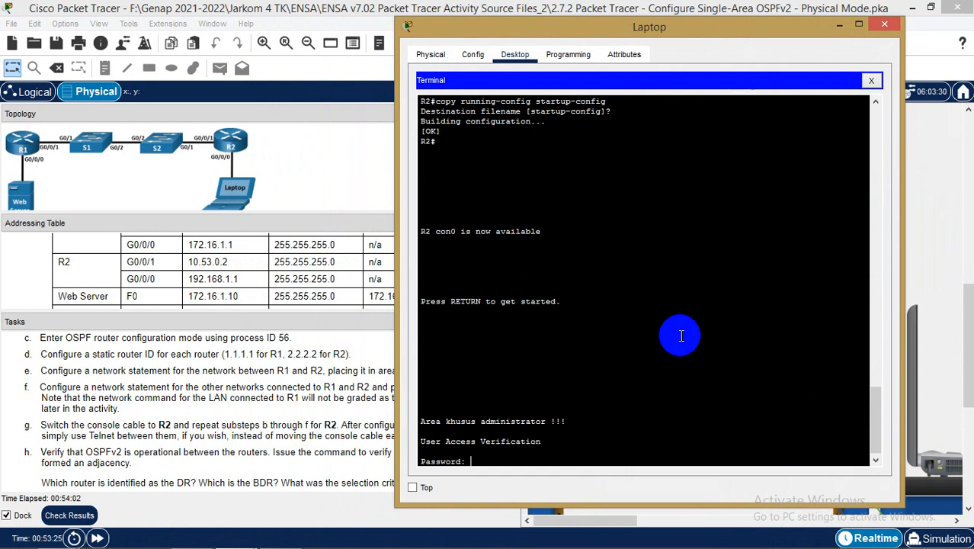
key(Return)
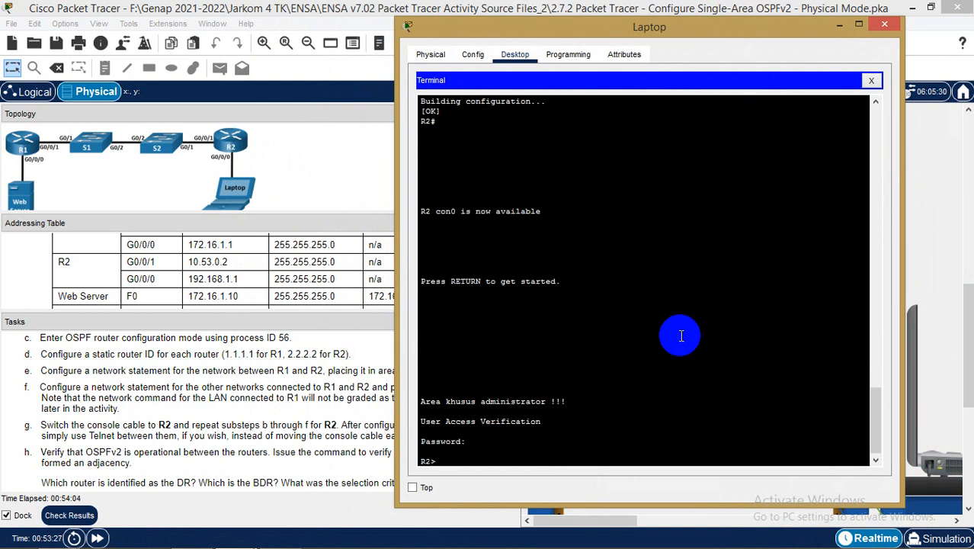
text(en)
key(Return)
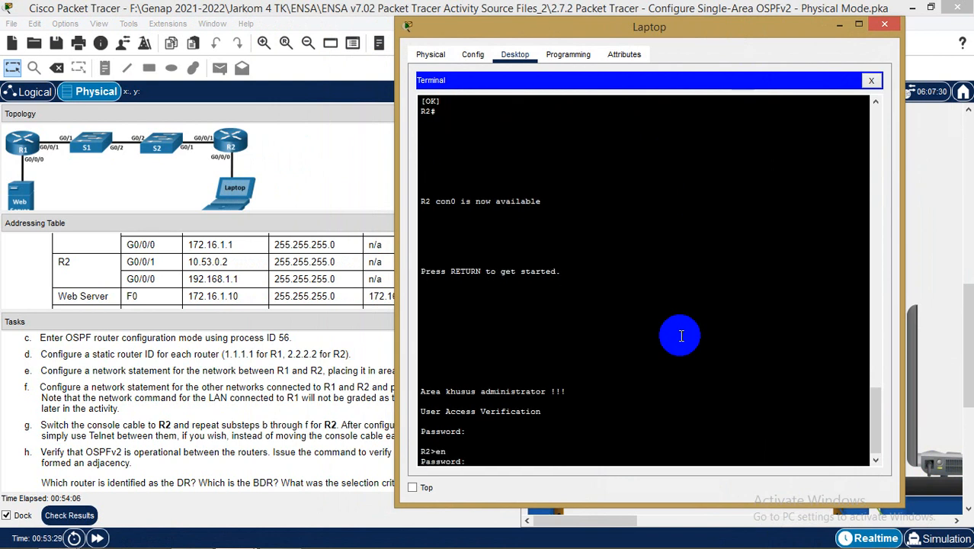
key(Return)
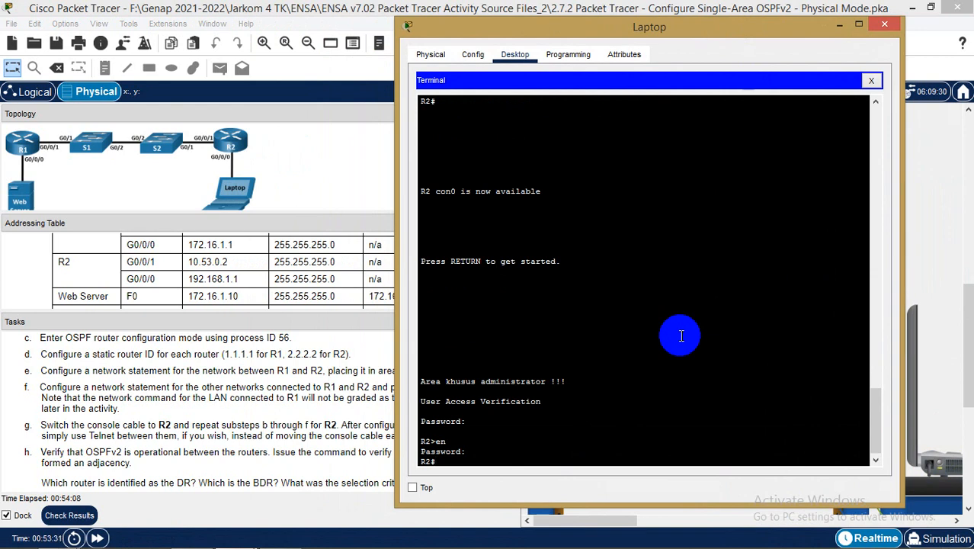
Scroll the Tasks pane up to Part 2's steps
click(316, 418)
scroll(322, 421, up, 1)
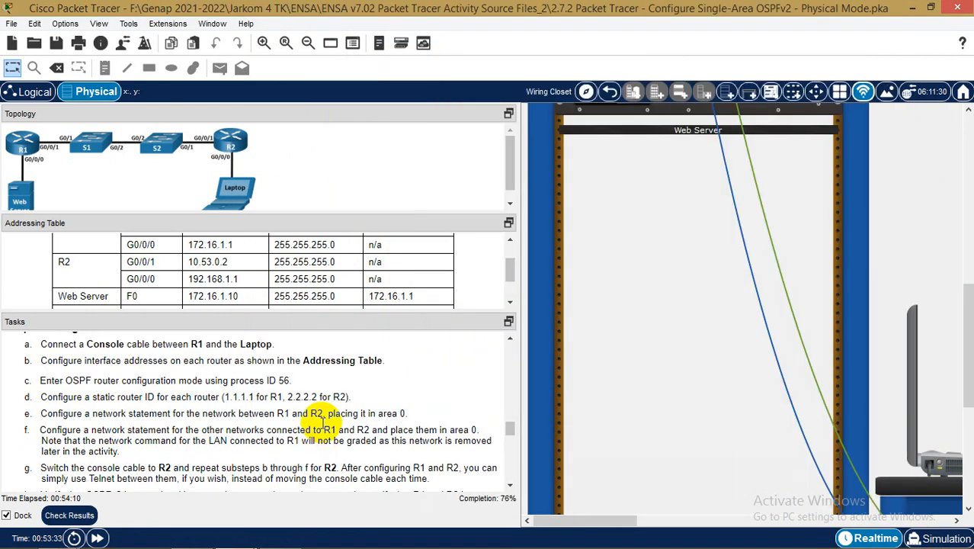
scroll(321, 421, up, 1)
Bring up the Notepad notes and Laptop terminal, and enter R2's global configuration with conf t
mouse_move(191, 543)
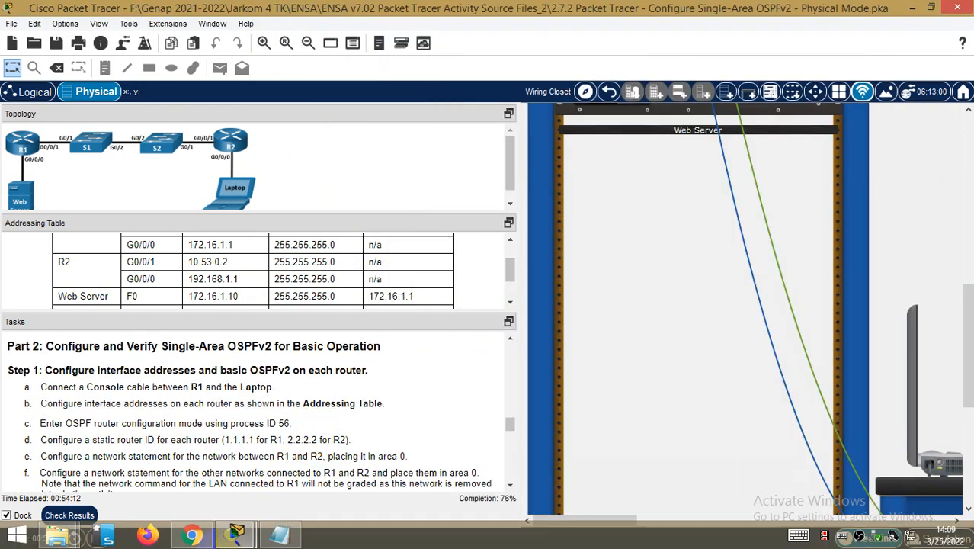
click(276, 535)
mouse_move(234, 536)
click(328, 461)
drag(761, 38, 823, 27)
text(conf t)
key(Return)
Start OSPF process 56 on R2, which warns it needs an up interface
text(ro)
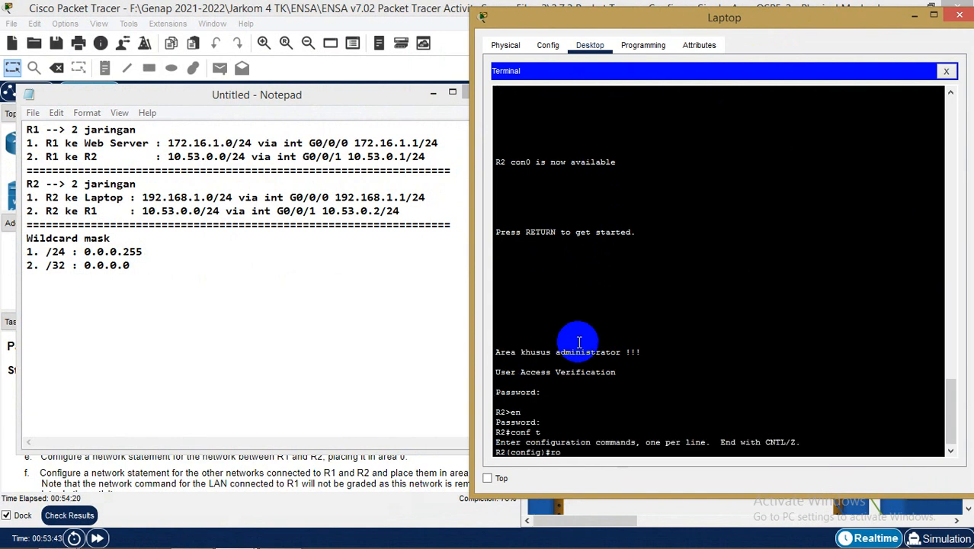
text(u)
key(Tab)
text(os)
key(Tab)
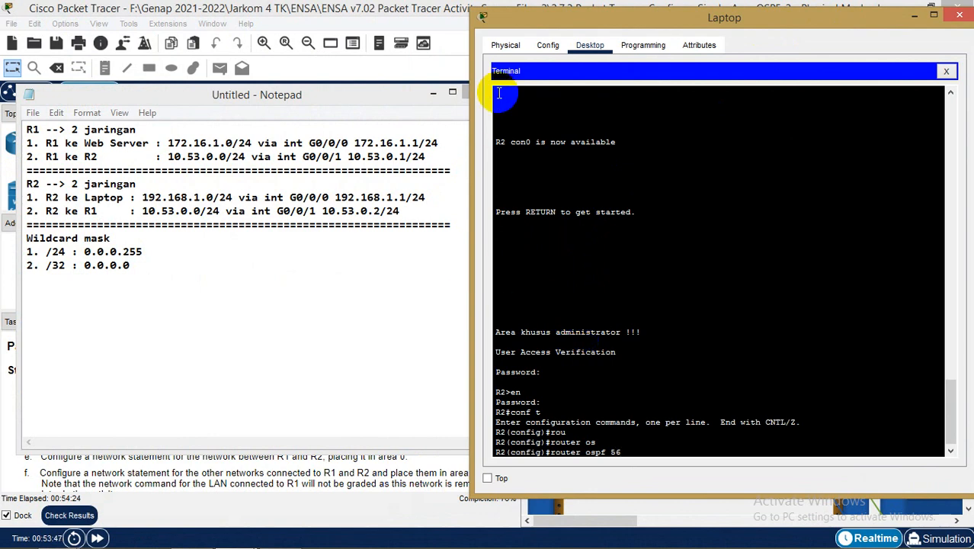
drag(361, 100, 408, 74)
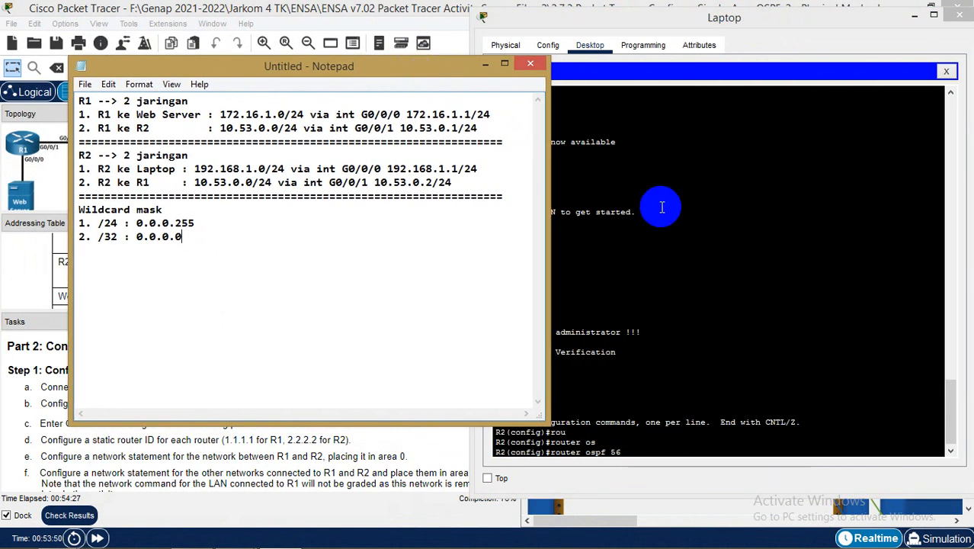
click(681, 450)
key(Return)
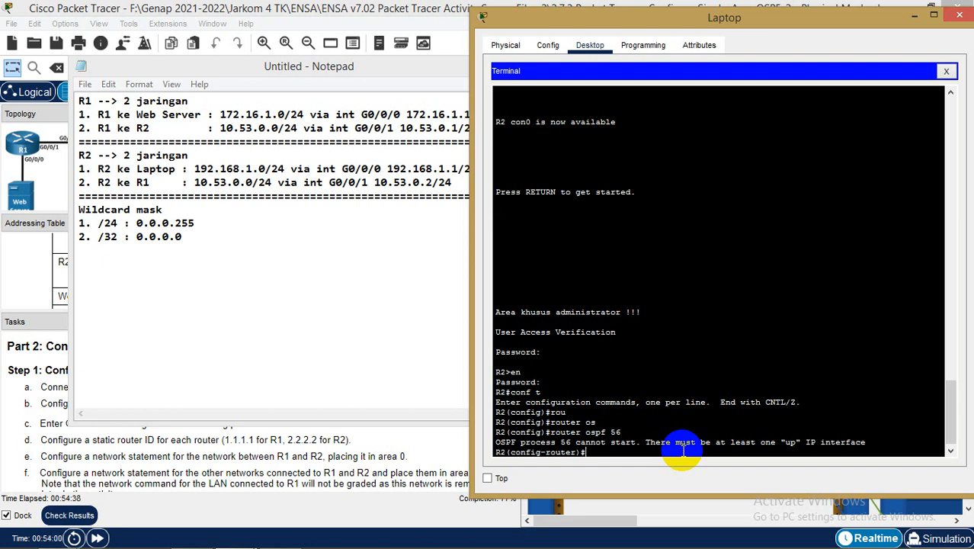
drag(419, 73, 772, 122)
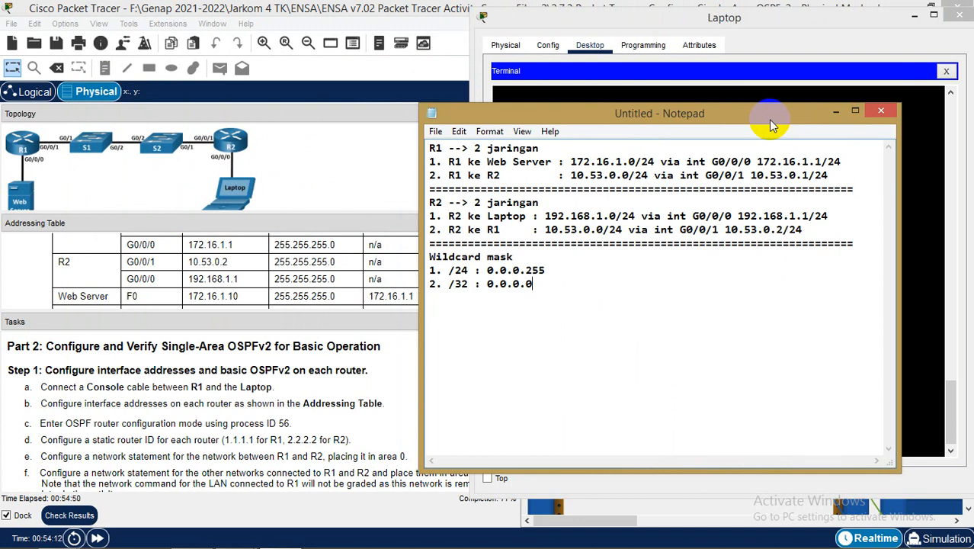
drag(782, 119, 385, 79)
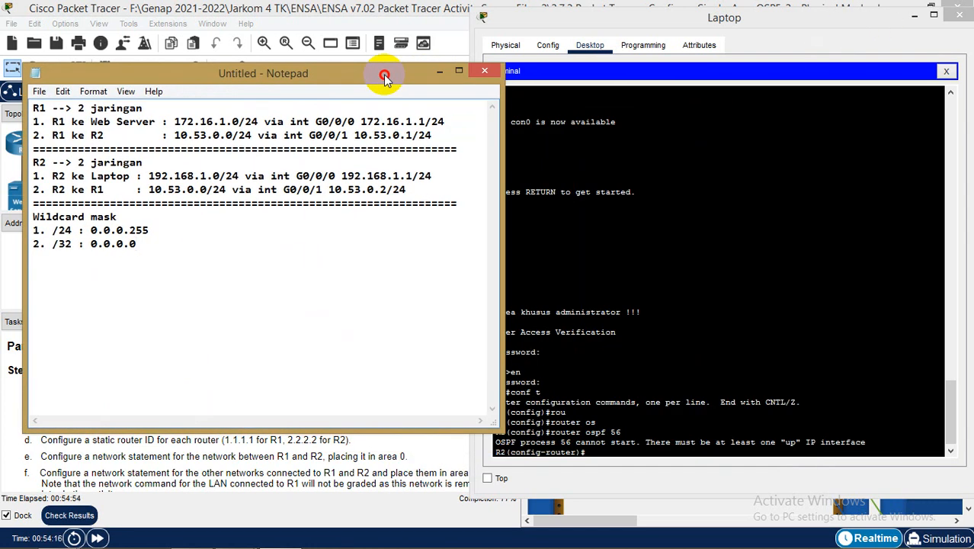
drag(385, 79, 751, 81)
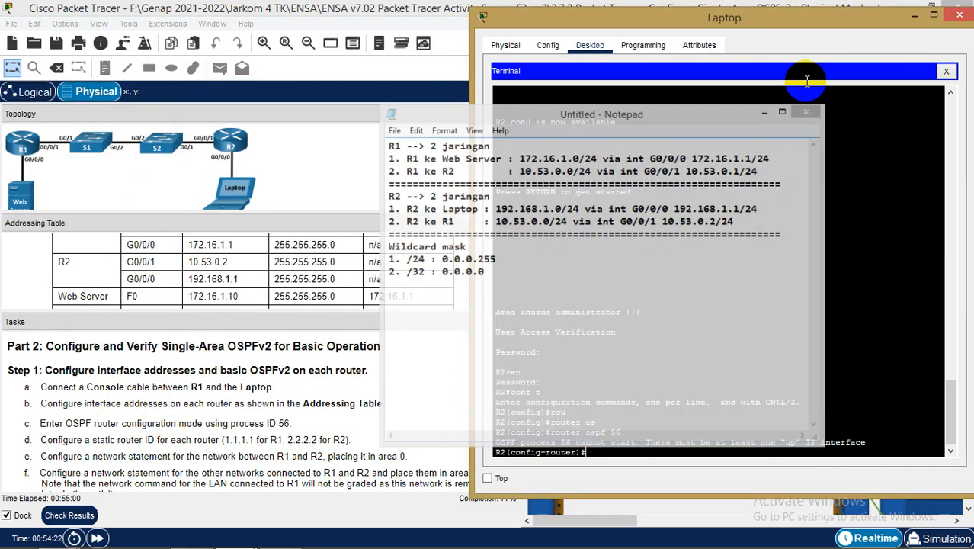
click(806, 76)
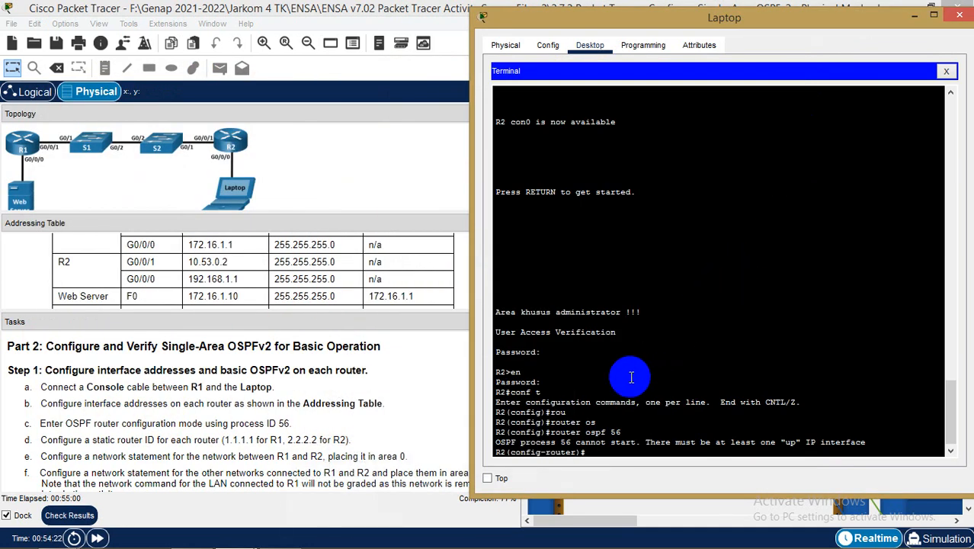
Assign 10.53.0.2 255.255.255.0 to R2's G0/0/1 interface
text(exit)
key(Return)
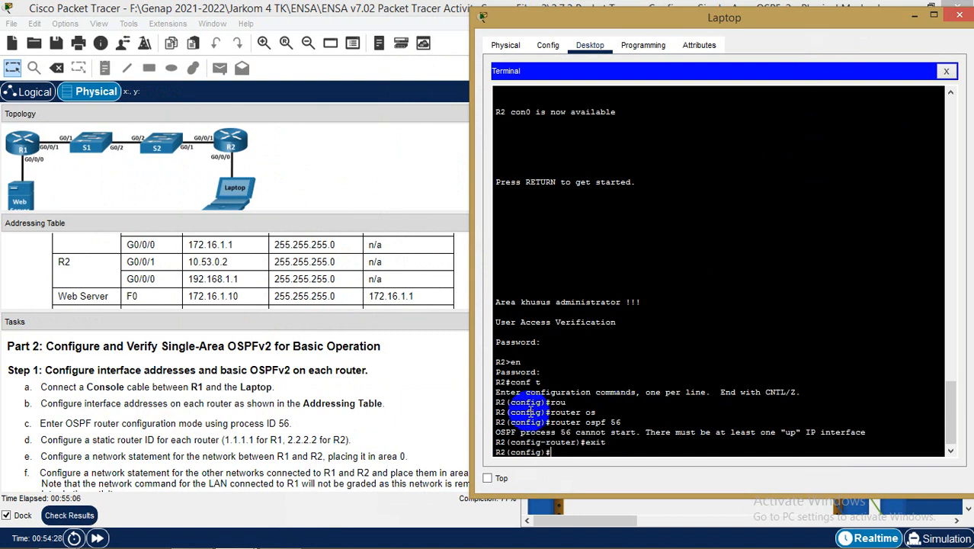
text(in)
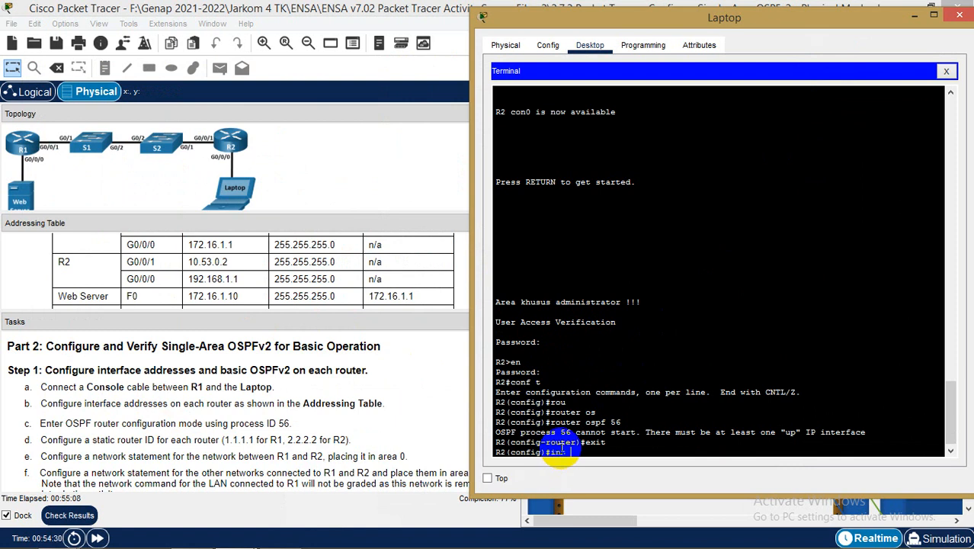
text(t g)
key(Tab)
text(0/0/)
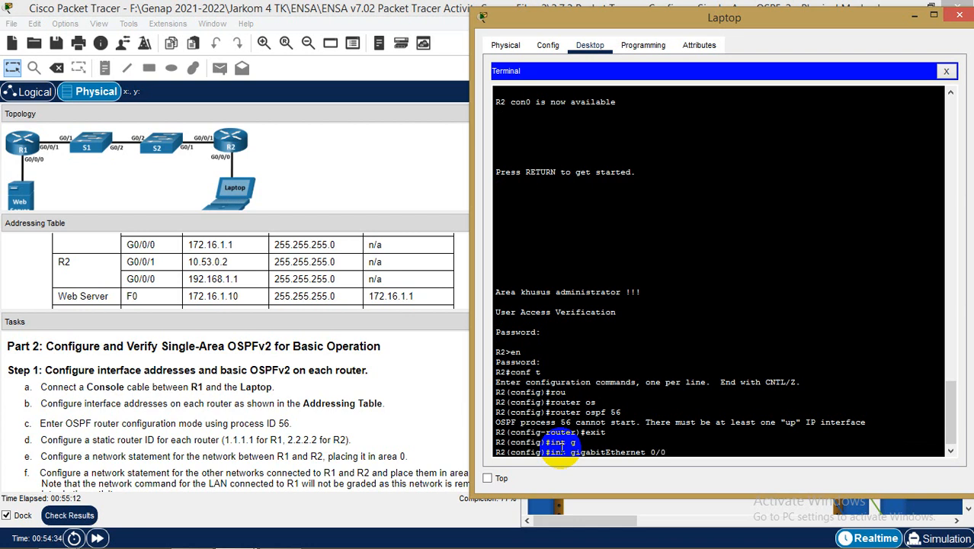
text(1)
key(Return)
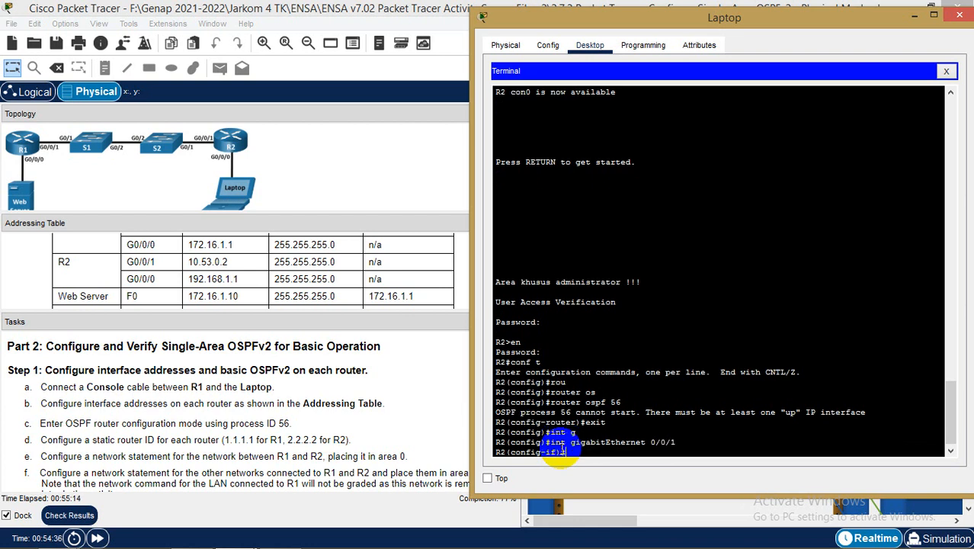
text(ip adr)
key(Tab)
key(BackSpace)
key(Tab)
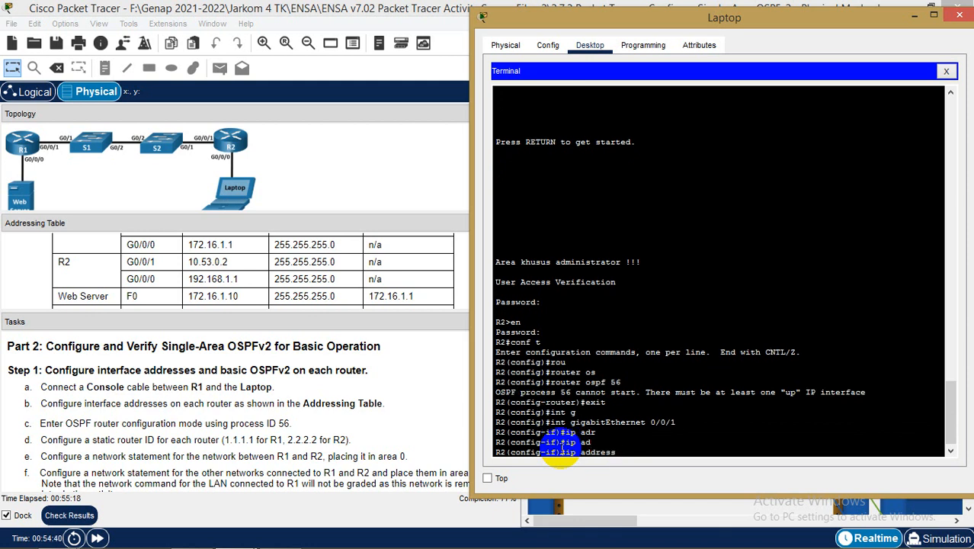
text(10.53.0.2 255.255.255.0)
key(Return)
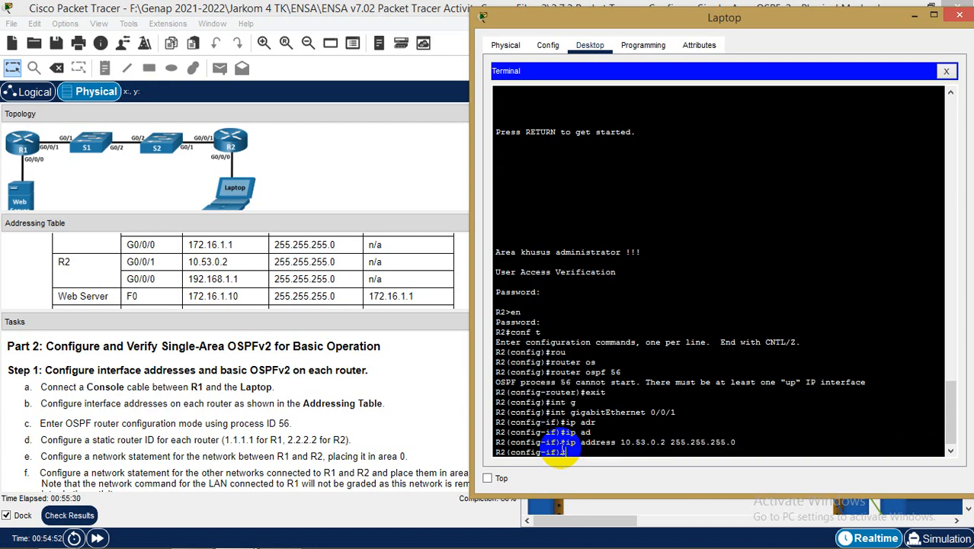
Enable G0/0/1 with no shutdown and leave interface configuration
text(no hus)
key(Tab)
key(BackSpace)
key(BackSpace)
key(BackSpace)
text(shutdown)
key(Tab)
key(Return)
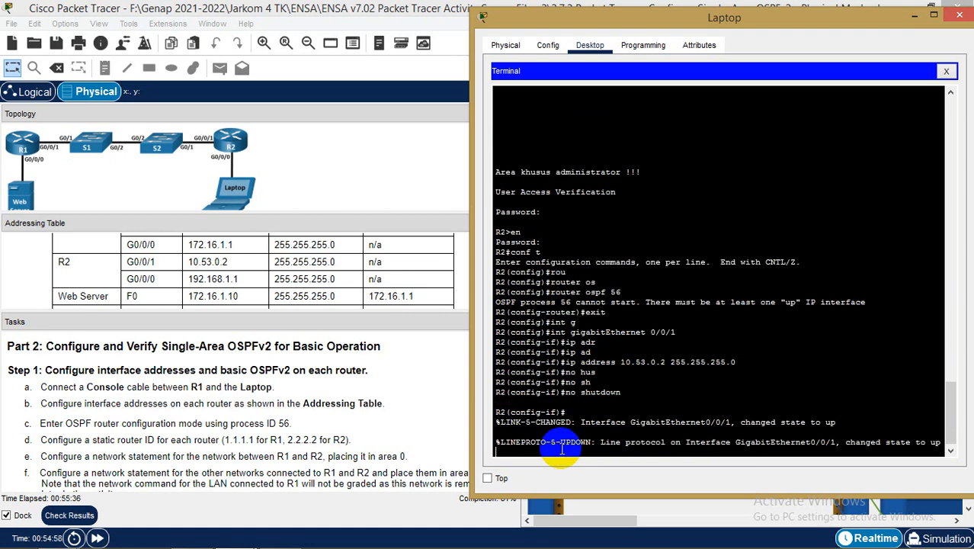
key(Return)
text(exit)
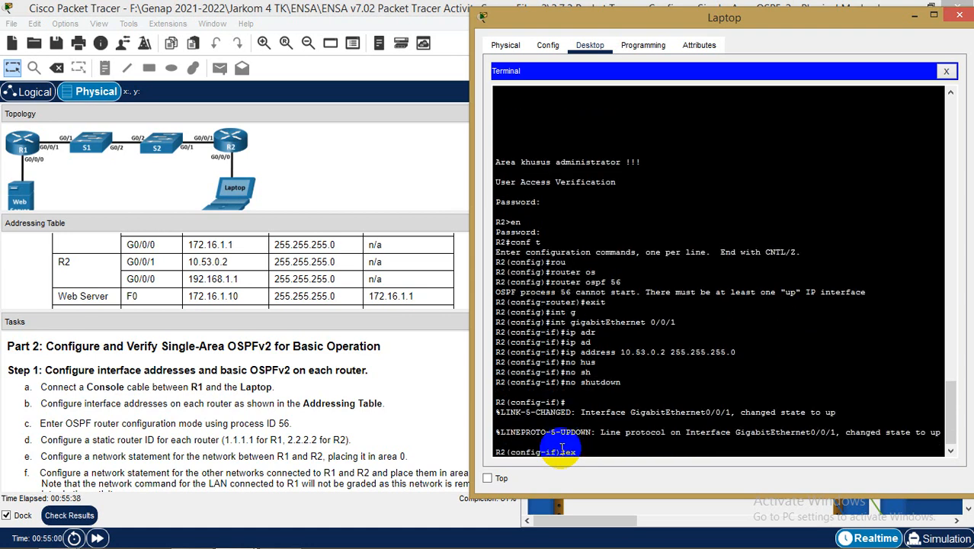
key(Return)
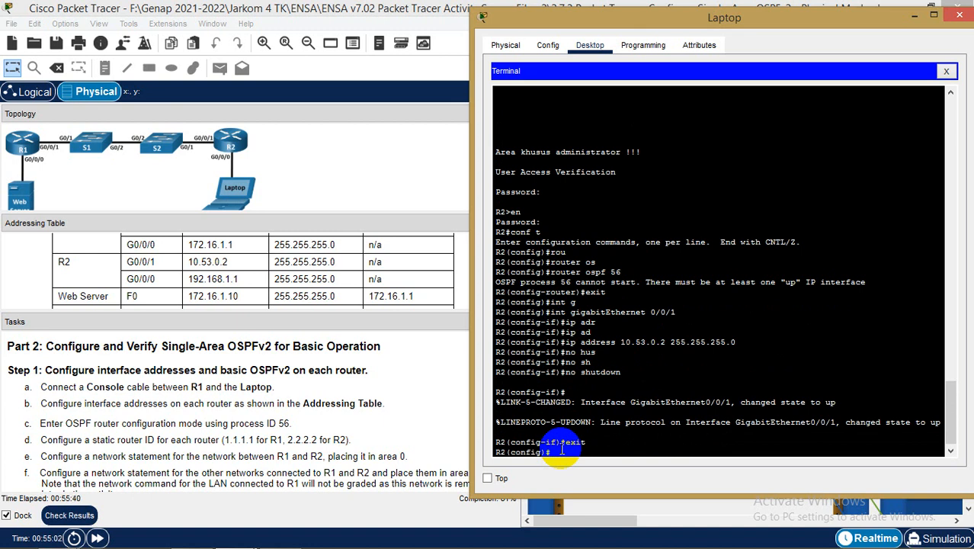
Give G0/0/0 address 192.168.1.1 255.255.255.0 and bring it up
text(int )
text(g)
key(Tab)
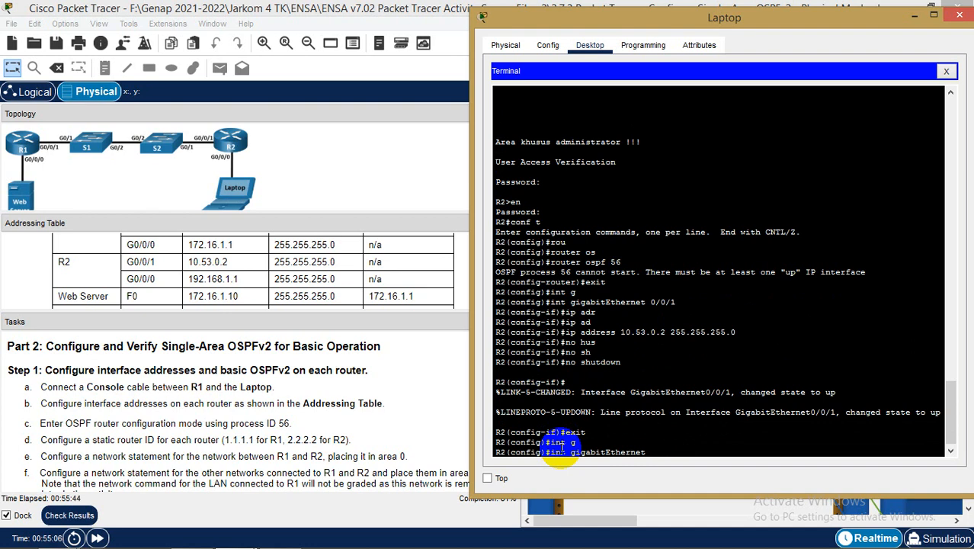
text(0/0/0)
key(Return)
text(ip address)
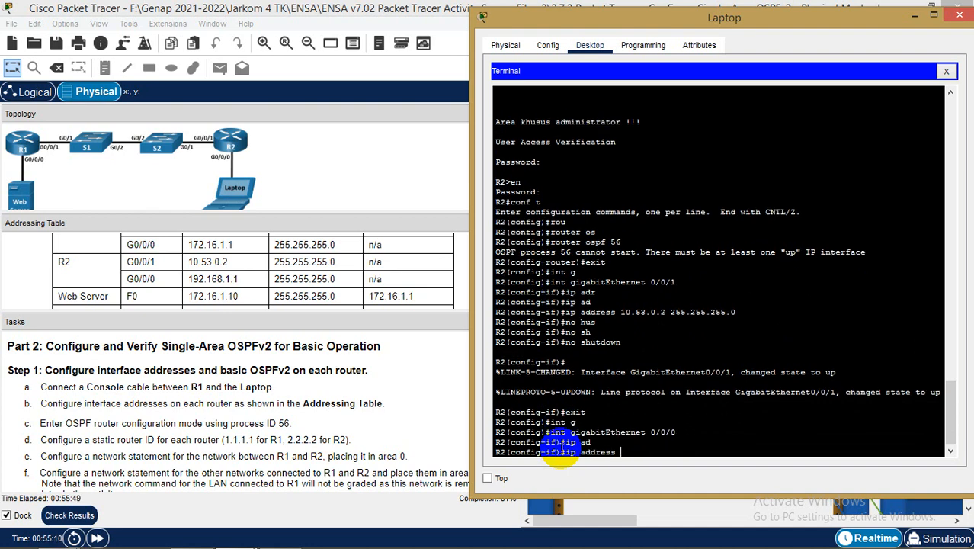
key(Tab)
text(192.168.1.1 255.255.255.0)
key(Return)
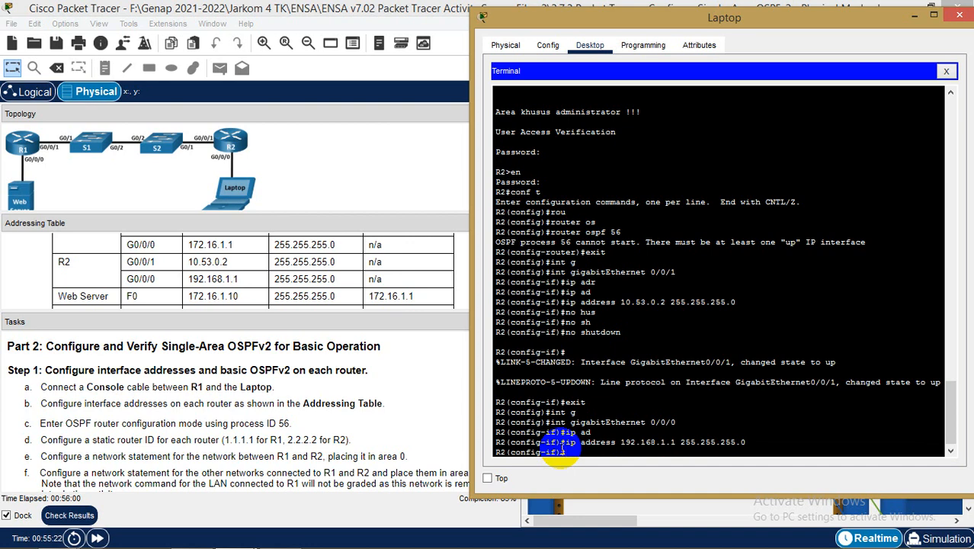
text(no shu)
key(Tab)
key(Return)
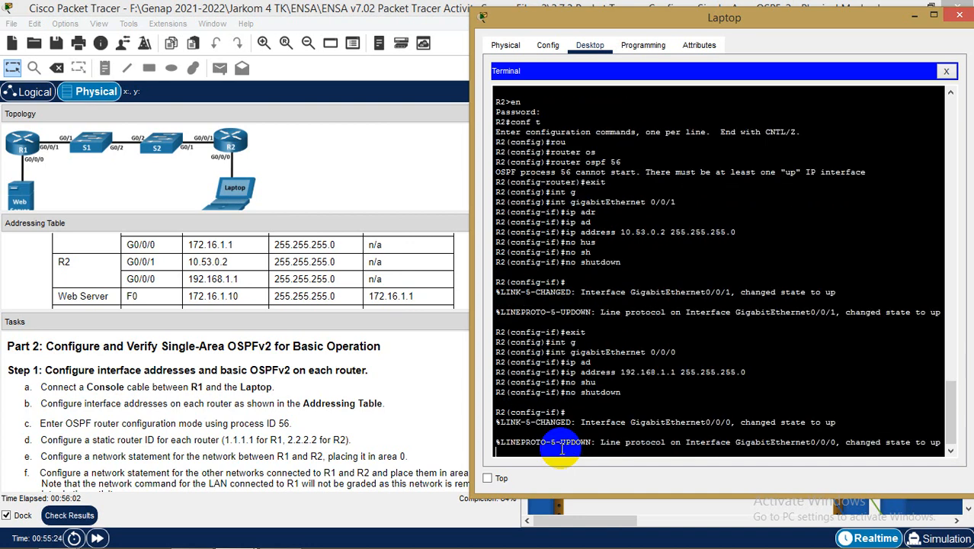
text(exit)
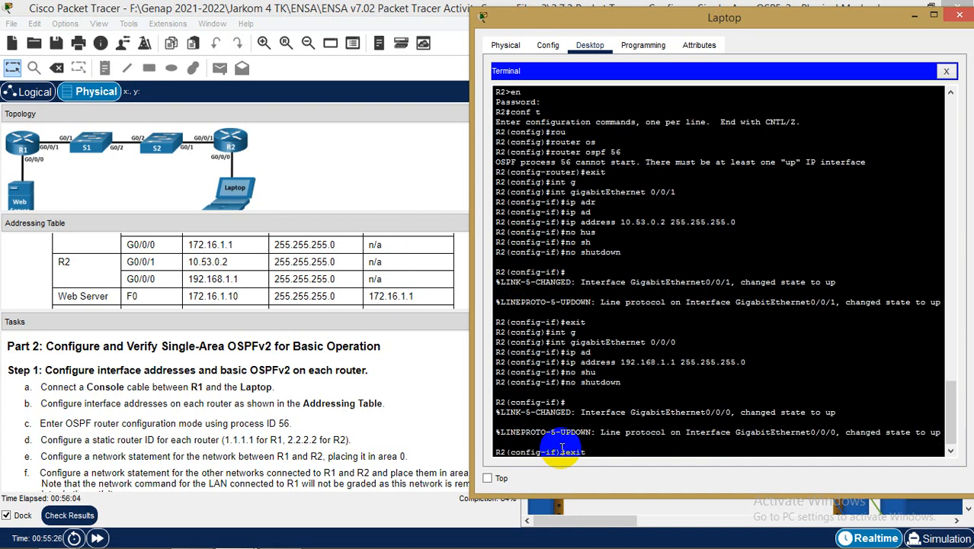
key(Return)
Exit to global configuration and recall the earlier router ospf 56 command
text(exit)
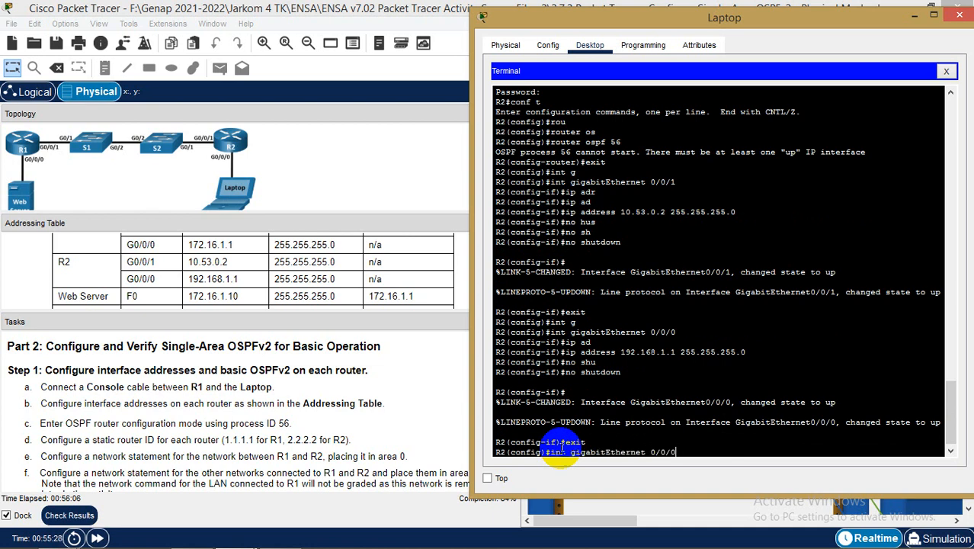
key(Up)
key(Up)
key(Up)
key(Down)
key(Down)
key(Down)
key(Up)
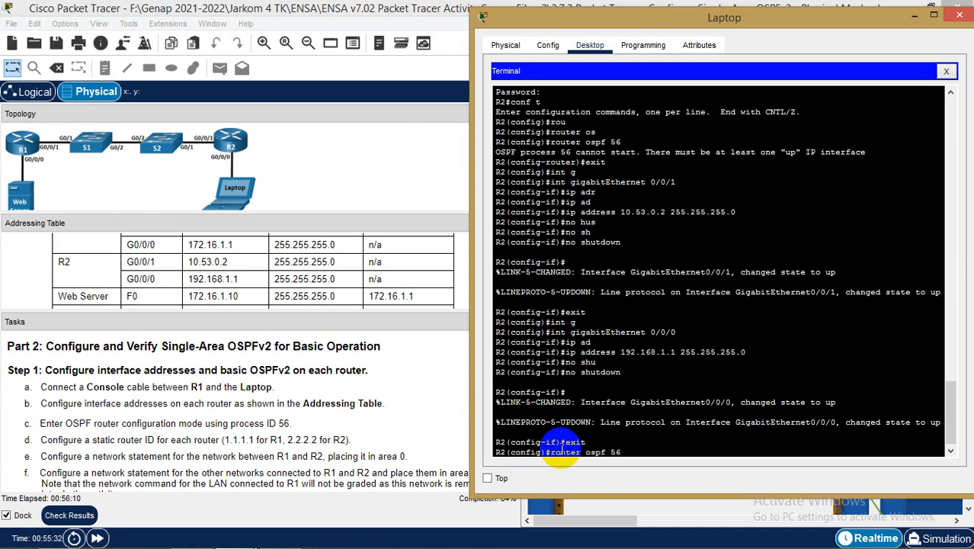
Set R2's OSPF router ID to 2.2.2.2
key(Return)
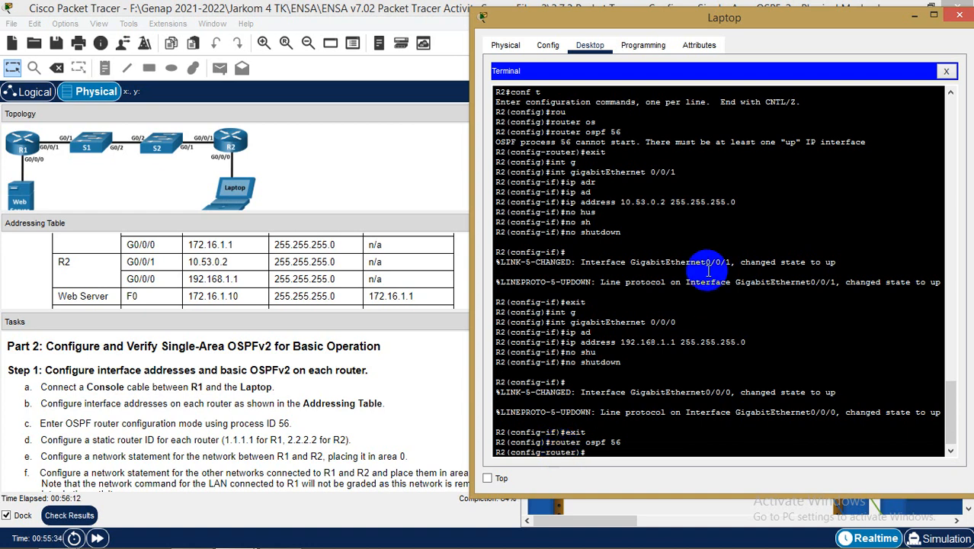
text(ro)
key(Tab)
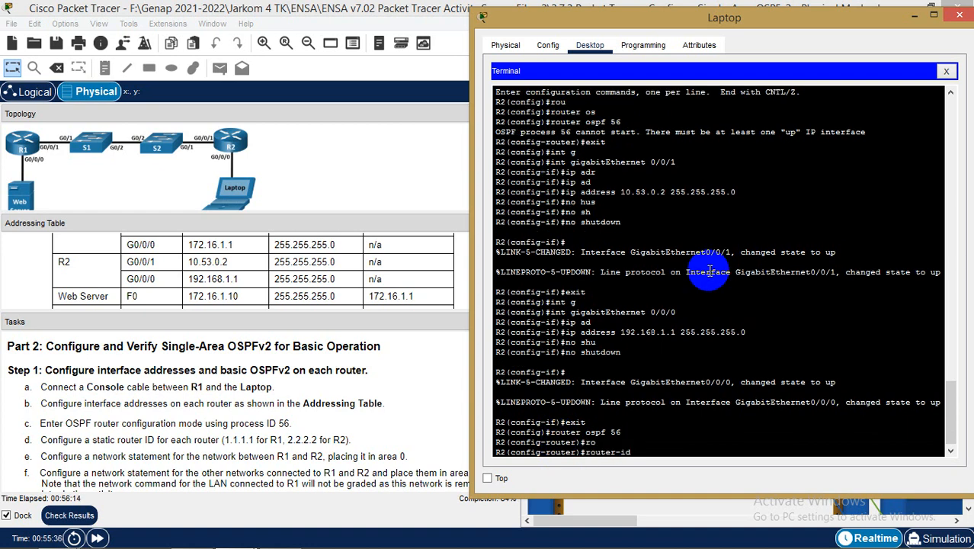
text(2.2.2.2)
key(Return)
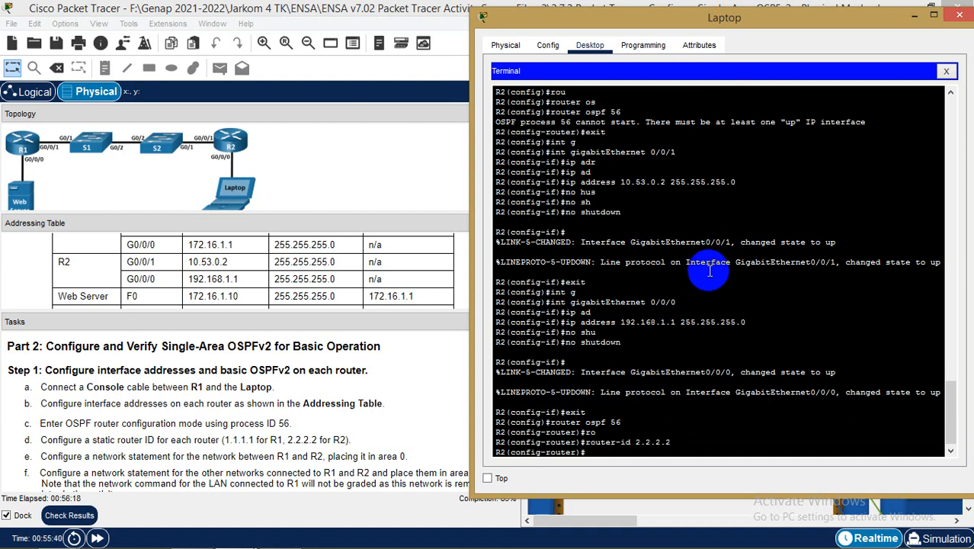
Place the Notepad addressing notes on the left beside the Laptop terminal
click(407, 430)
scroll(681, 427, down, 2)
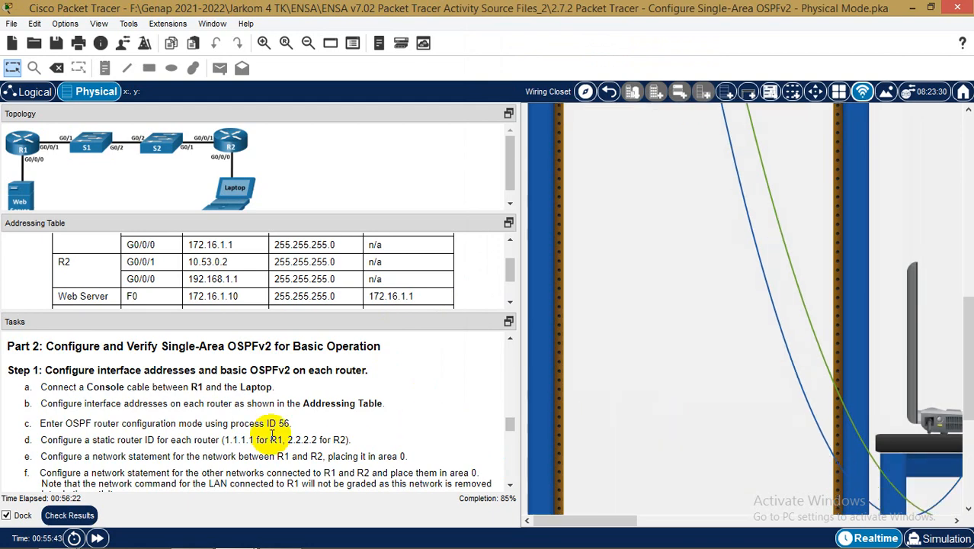
scroll(274, 439, down, 3)
mouse_move(238, 538)
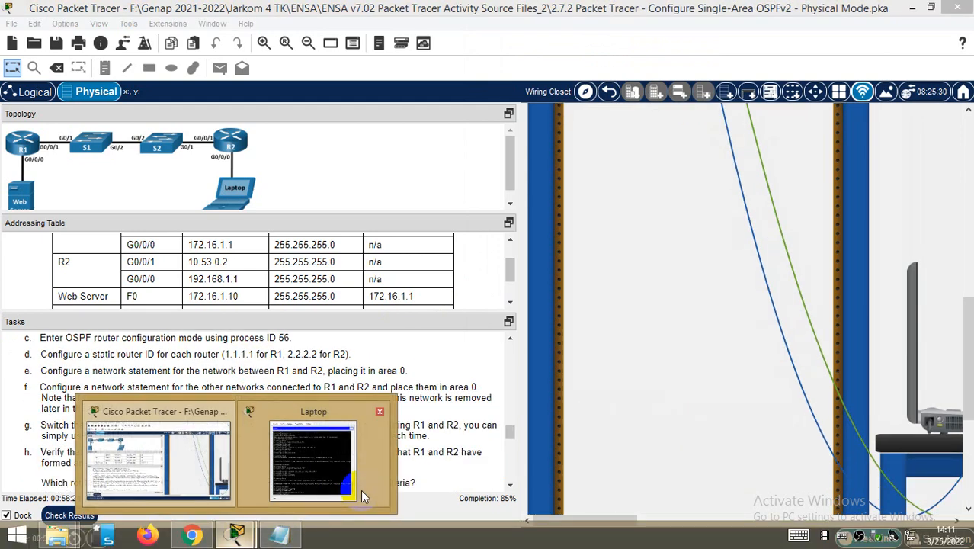
click(311, 461)
click(276, 538)
drag(695, 79, 317, 52)
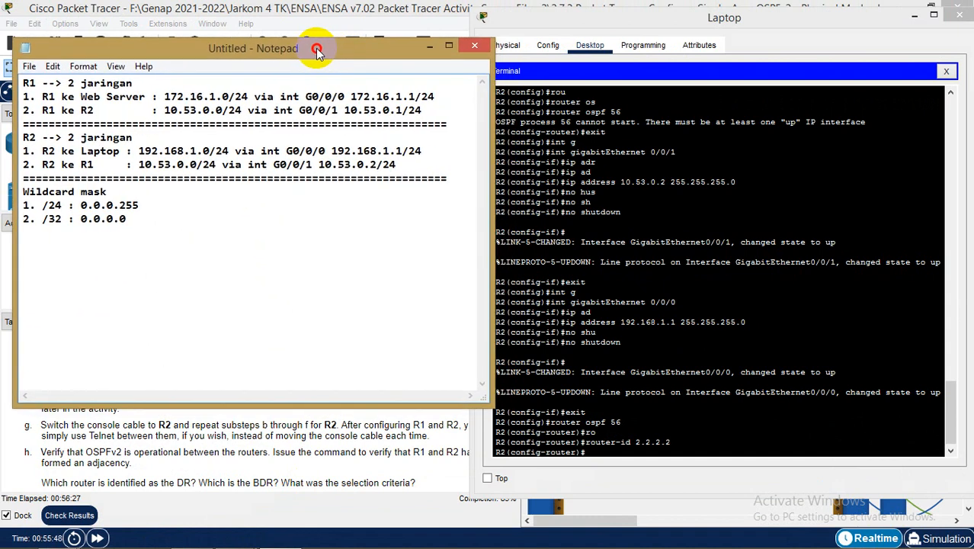
In R2's OSPF 56 config, add networks 192.168.1.0 and 10.53.0.0, wildcard 0.0.0.255, to area 0
click(631, 449)
key(Return)
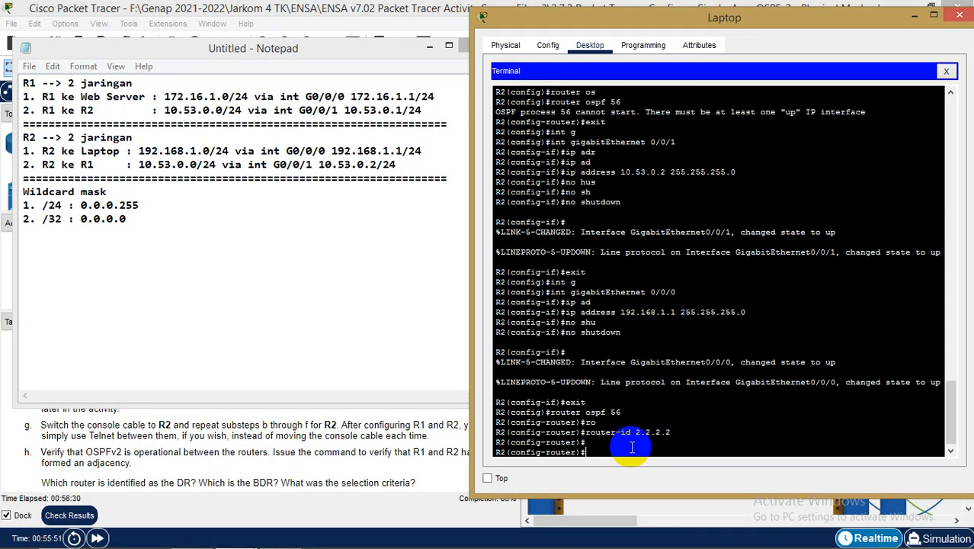
text(net)
key(Tab)
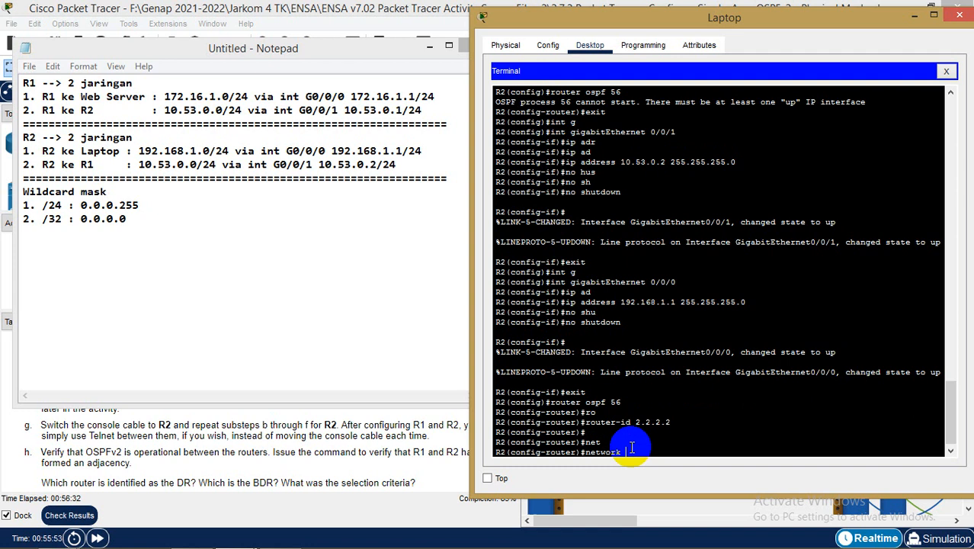
text(192.168.1.0 0.0.0.255 a)
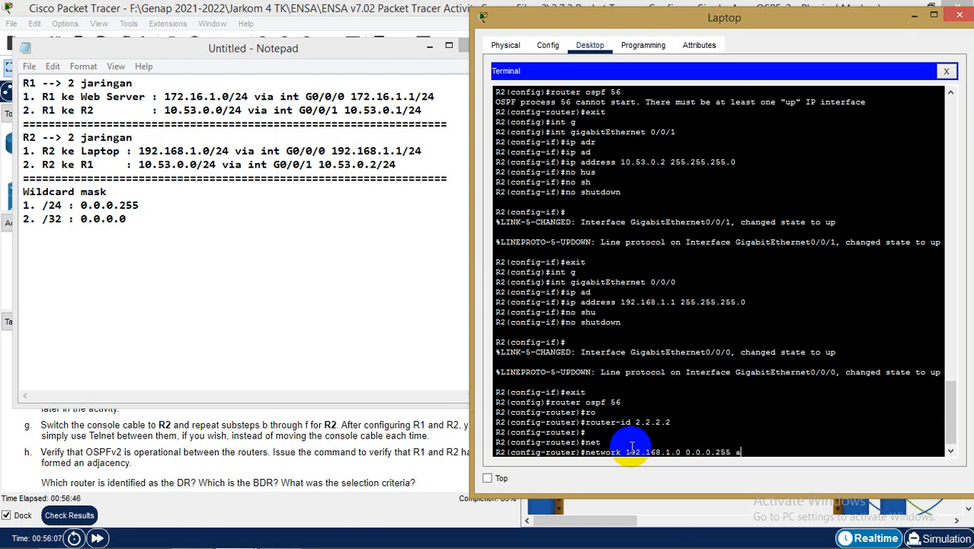
text(rea 0)
key(Return)
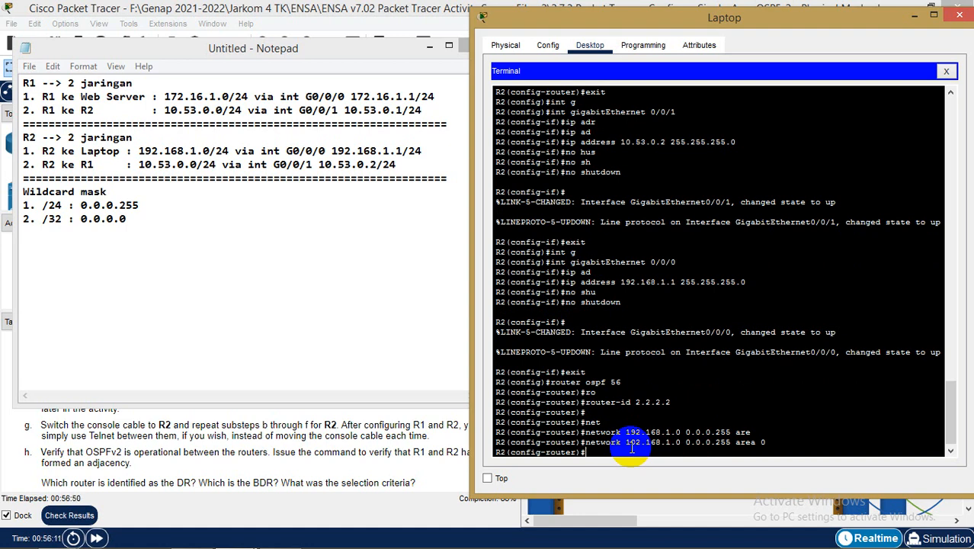
text(net)
key(Tab)
text(19.53)
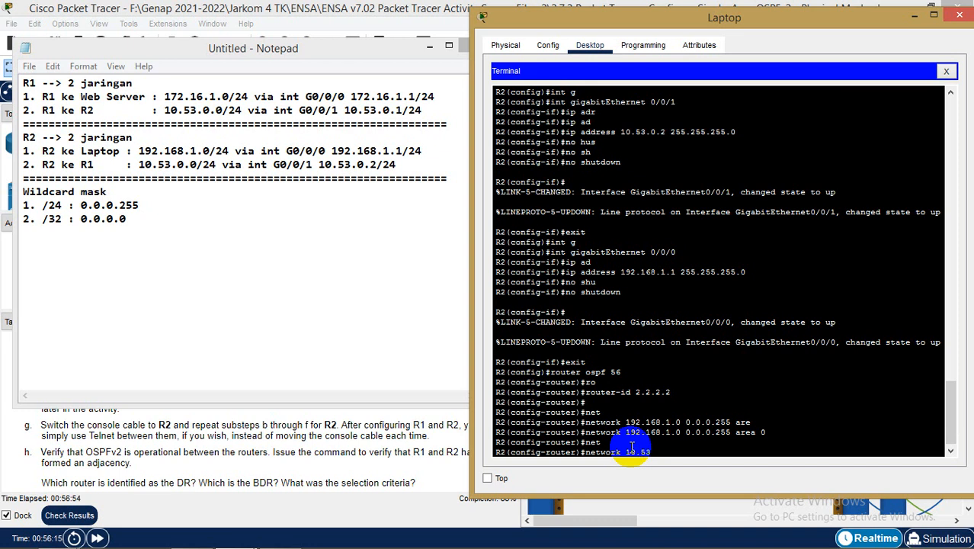
text(.0.0 0.0.0.255 area)
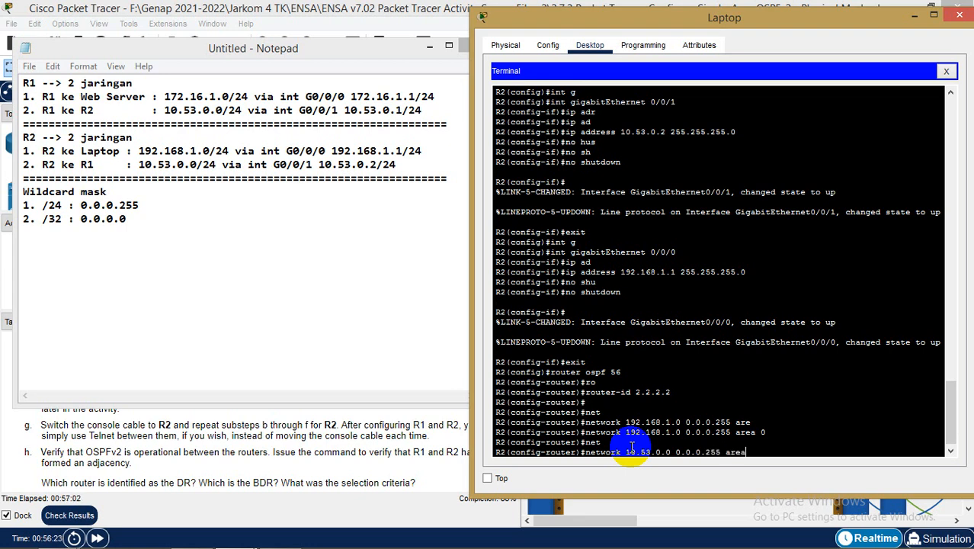
text( 0)
key(Return)
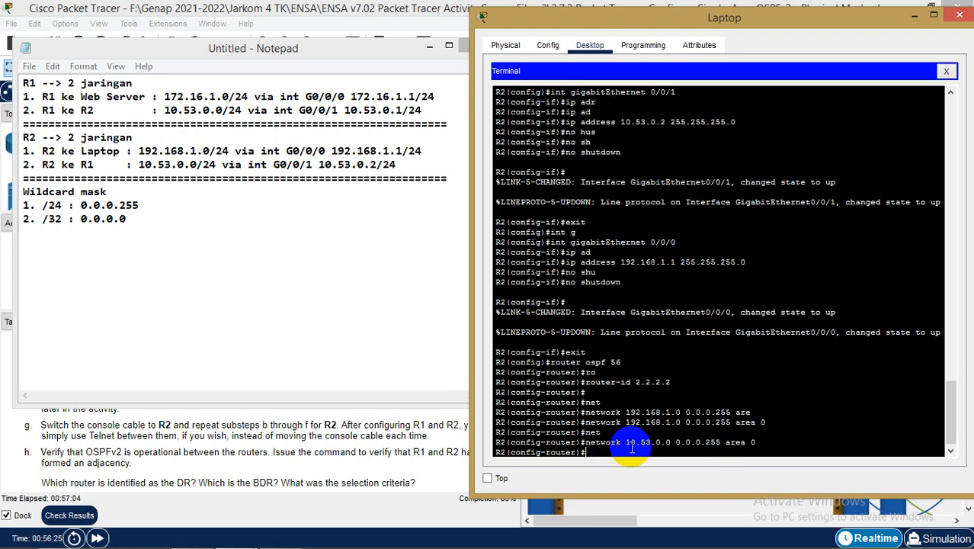
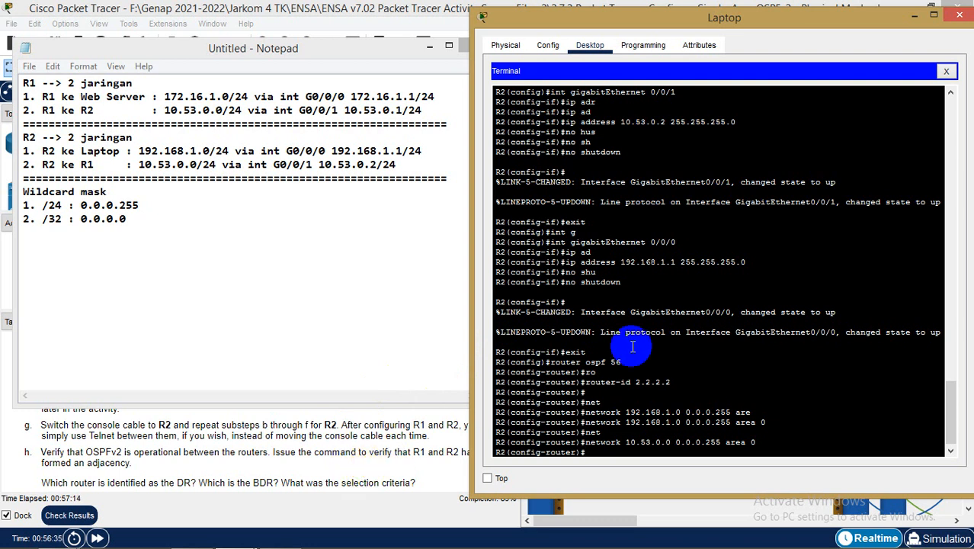
Exit R2 from router and global configuration back to privileged EXEC mode
click(733, 357)
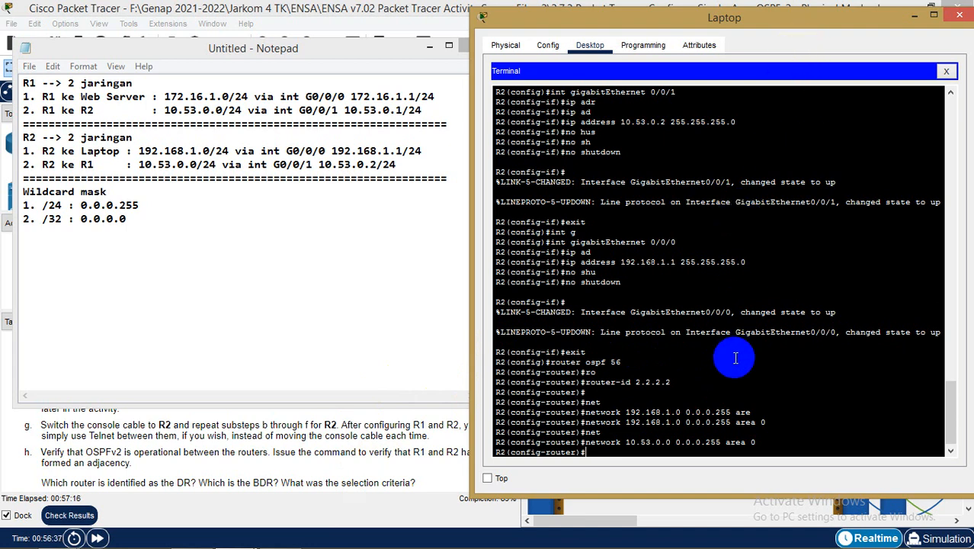
text(exit)
key(Return)
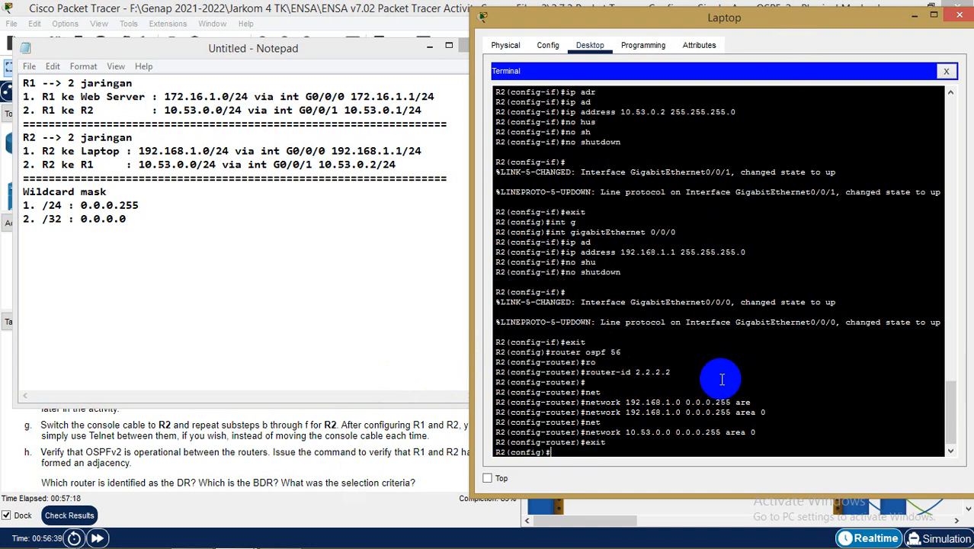
text(exit)
key(Return)
key(Return)
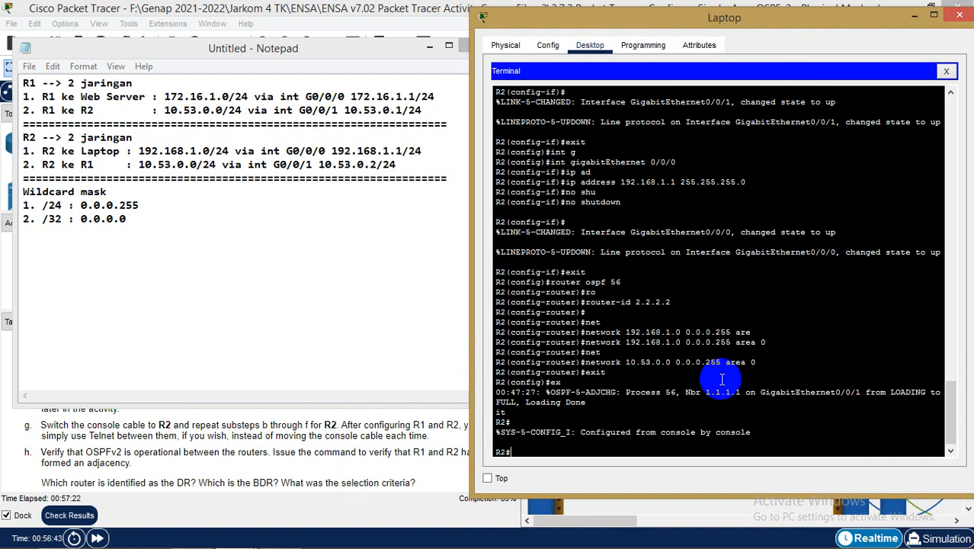
Save R2's running-config to startup-config, accepting the default filename
text(cop)
key(Tab)
text(r)
key(Tab)
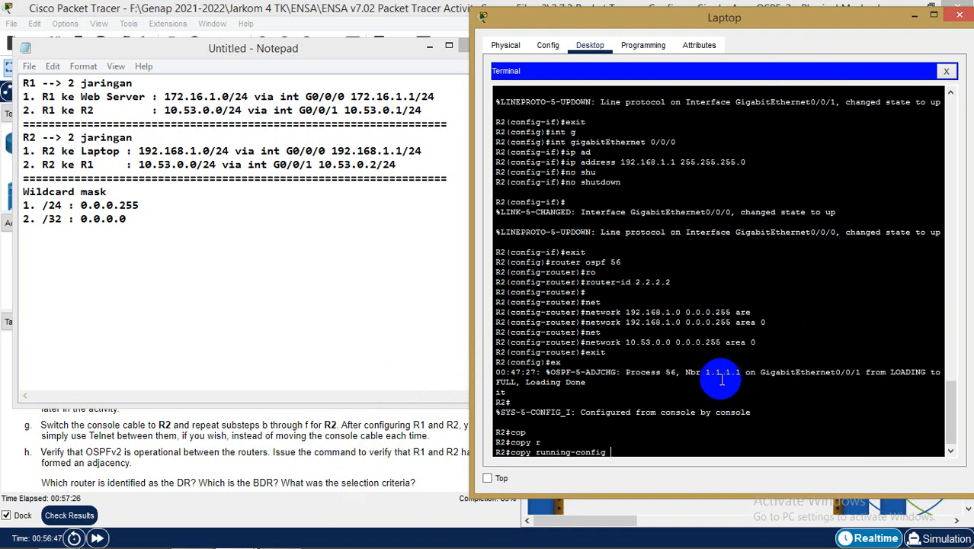
text(st)
key(Tab)
key(Return)
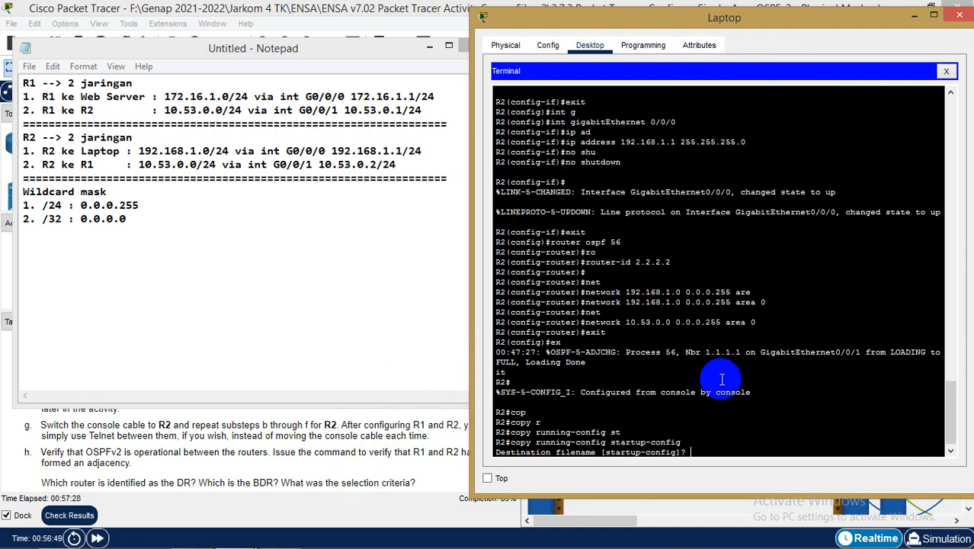
key(Return)
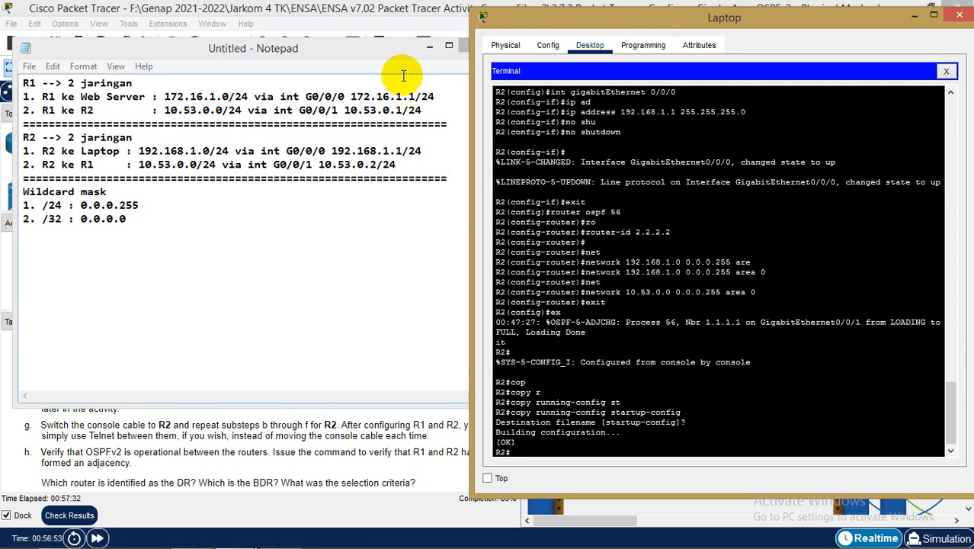
mouse_move(693, 19)
mouse_down()
mouse_move(787, 11)
mouse_move(690, 26)
mouse_up()
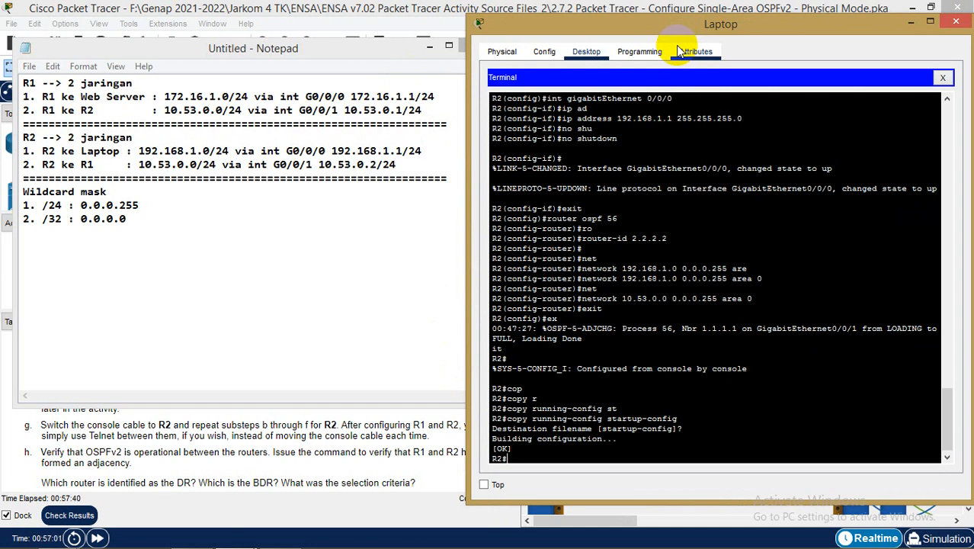
Run show ip ospf neighbor on R2, listing 1.1.1.1 as FULL/DR on GigabitEthernet0/0/1
click(309, 448)
scroll(314, 449, down, 1)
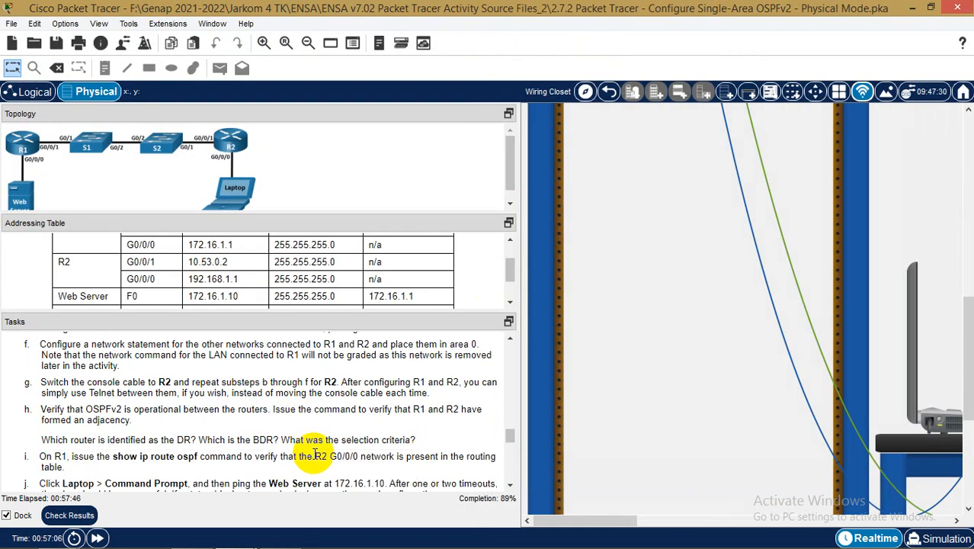
scroll(314, 449, down, 1)
click(252, 536)
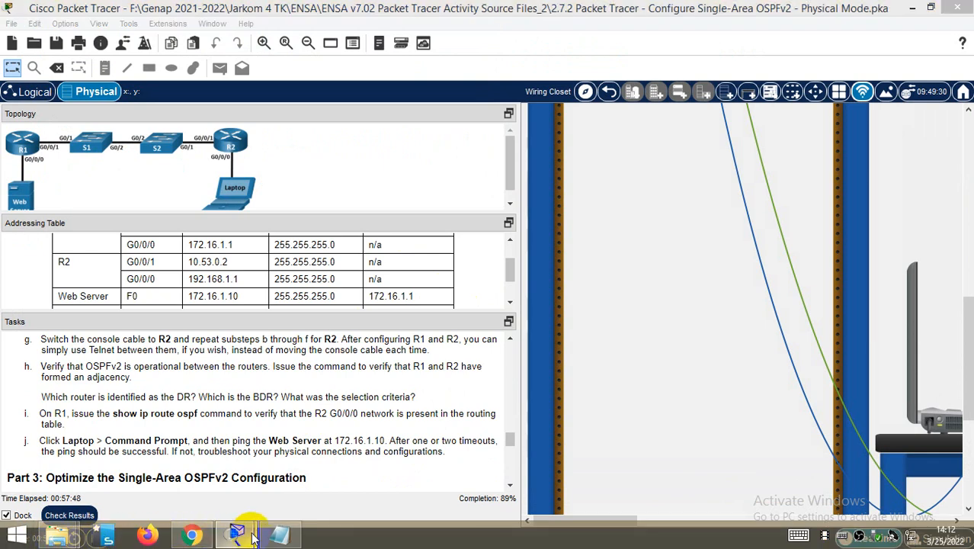
text(sh ip os)
key(Tab)
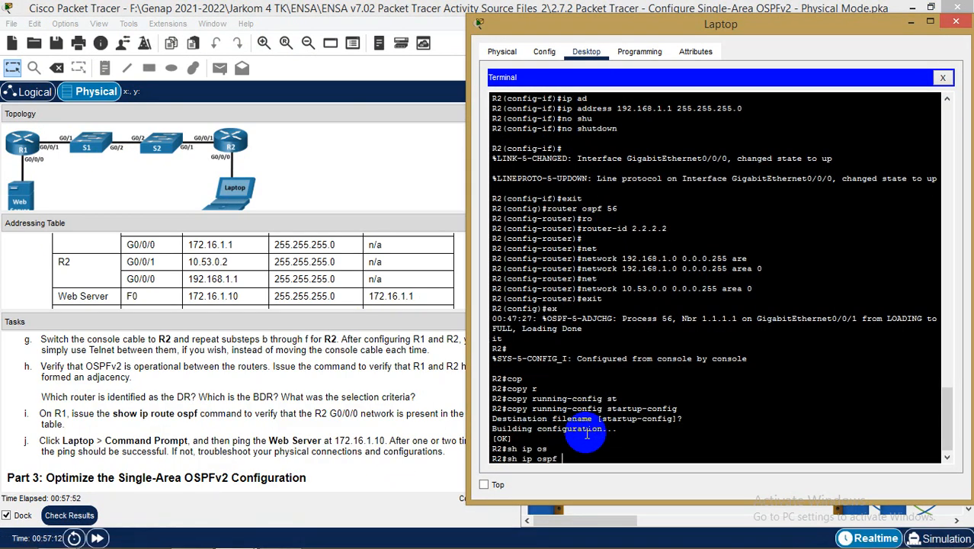
text(ne)
key(Tab)
key(Return)
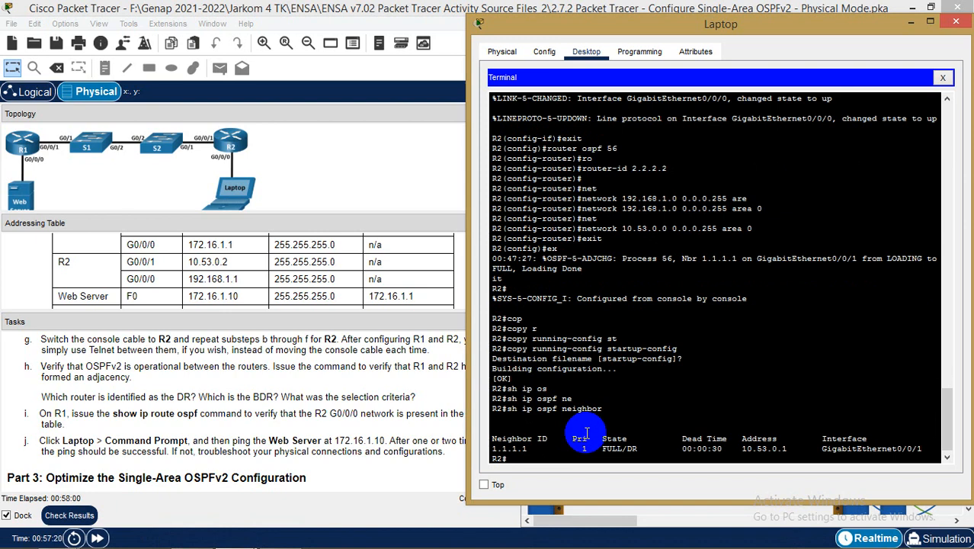
Move the Laptop window aside and bring the main Packet Tracer workspace forward
drag(709, 27, 765, 29)
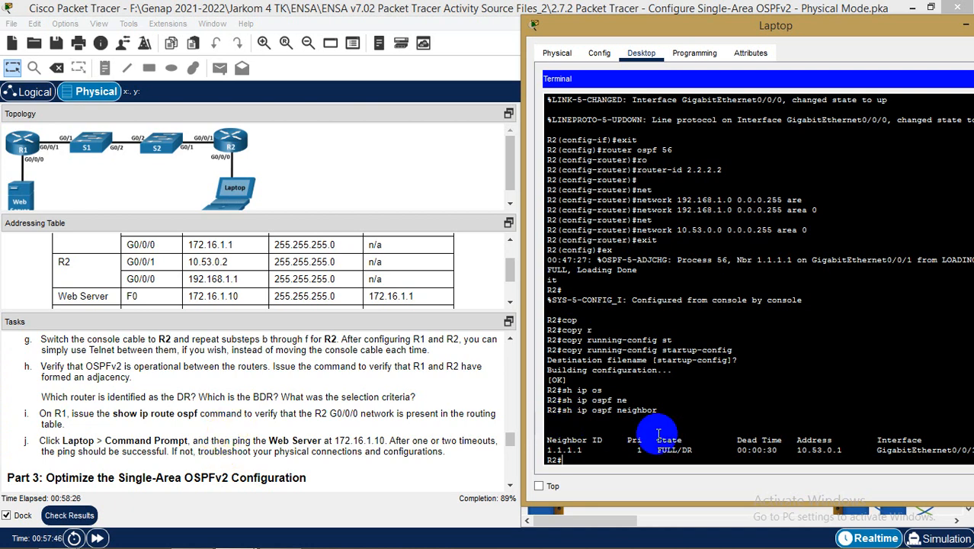
drag(823, 31, 639, 32)
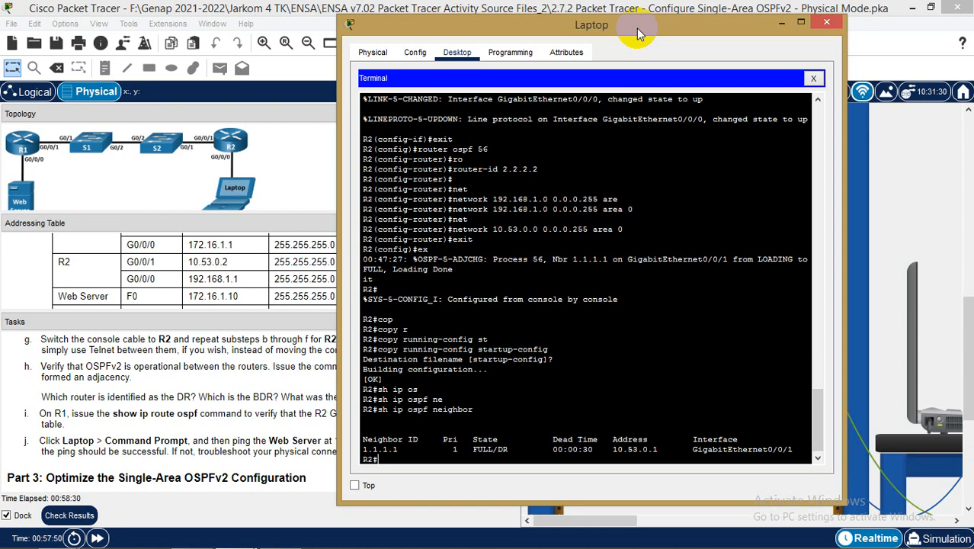
click(175, 428)
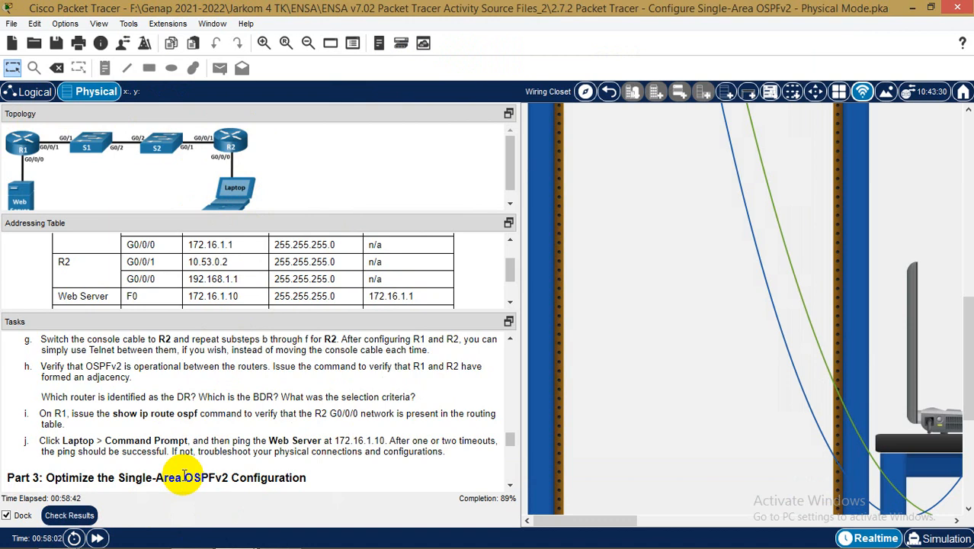
Open the Laptop and close its terminal to reach the Desktop apps
scroll(105, 448, down, 1)
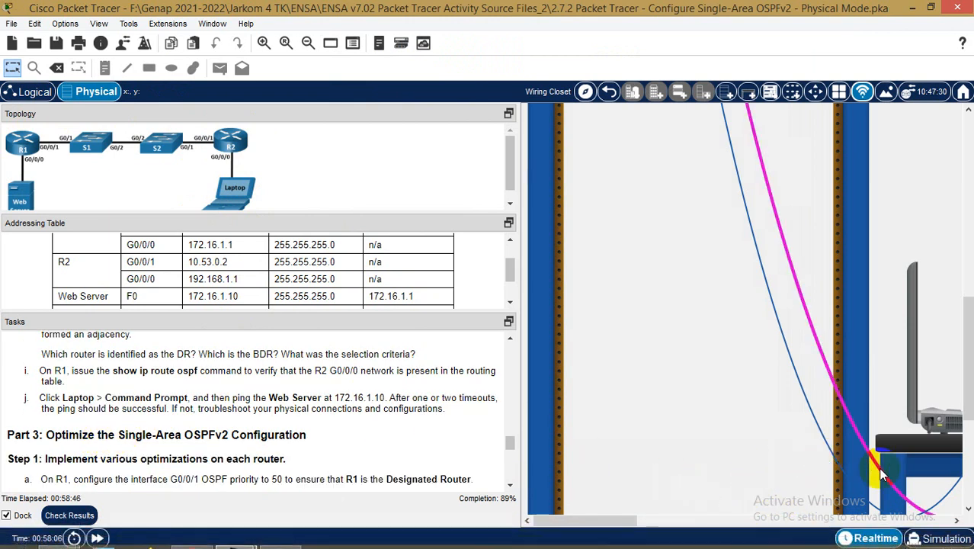
click(942, 418)
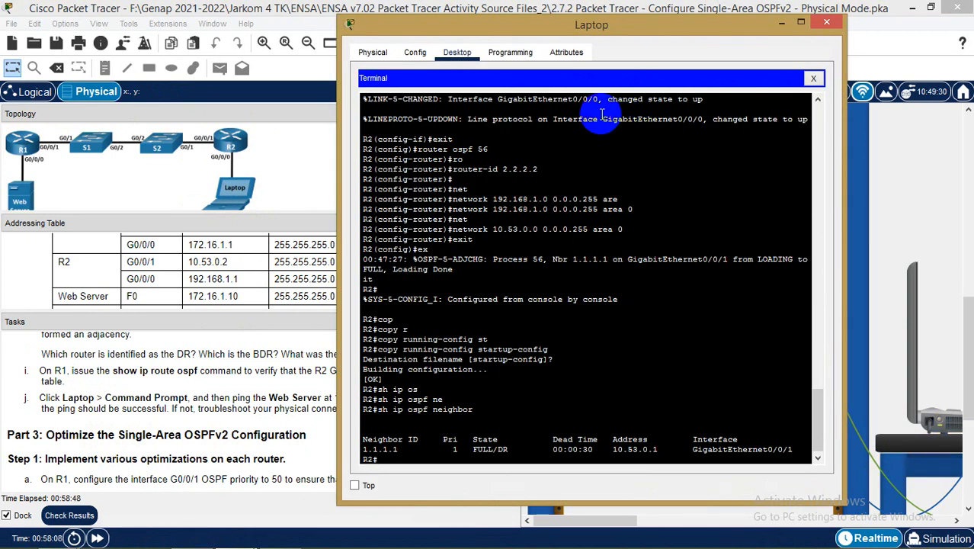
click(813, 78)
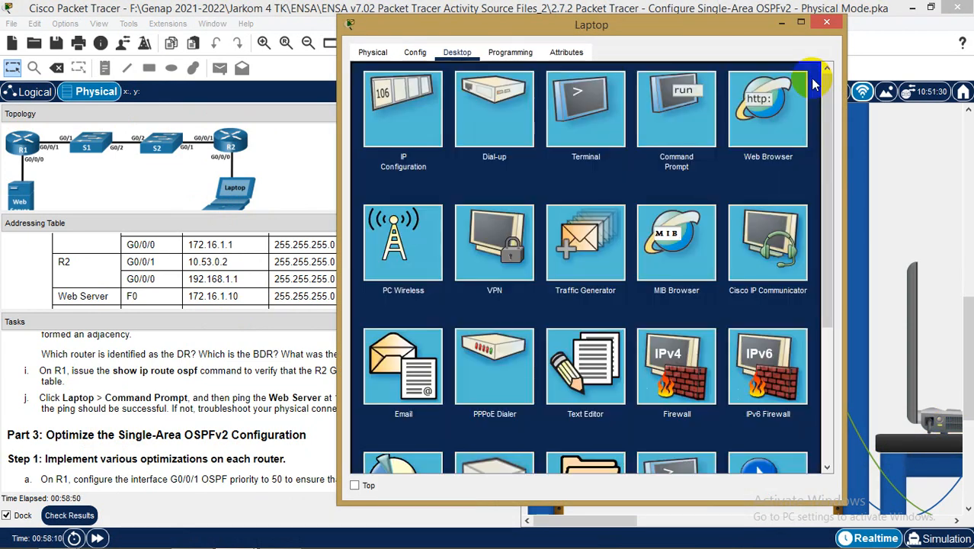
drag(607, 25, 723, 28)
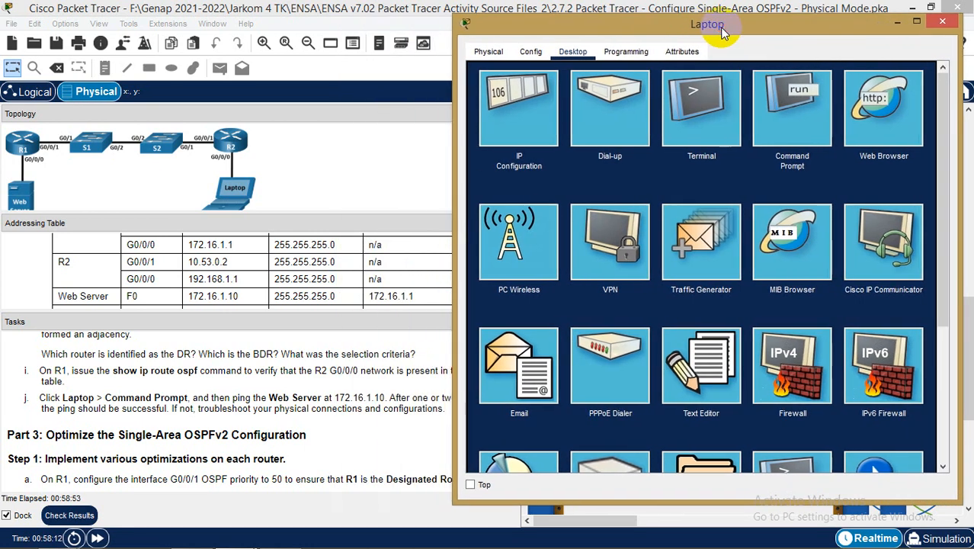
Load the Web Server page at 172.16.1.10 in the Laptop's web browser
click(889, 113)
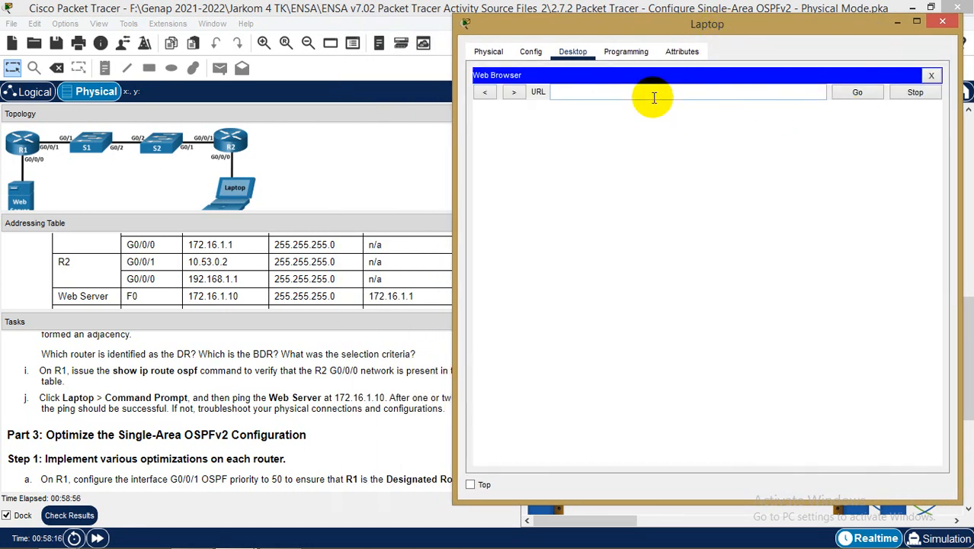
text(172.16.)
text(1.10)
key(Return)
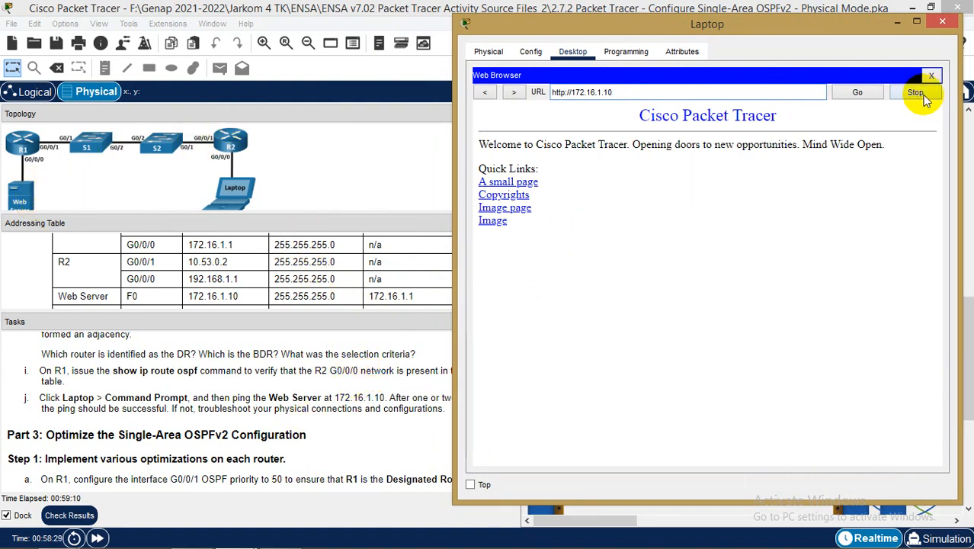
click(302, 458)
scroll(305, 453, down, 2)
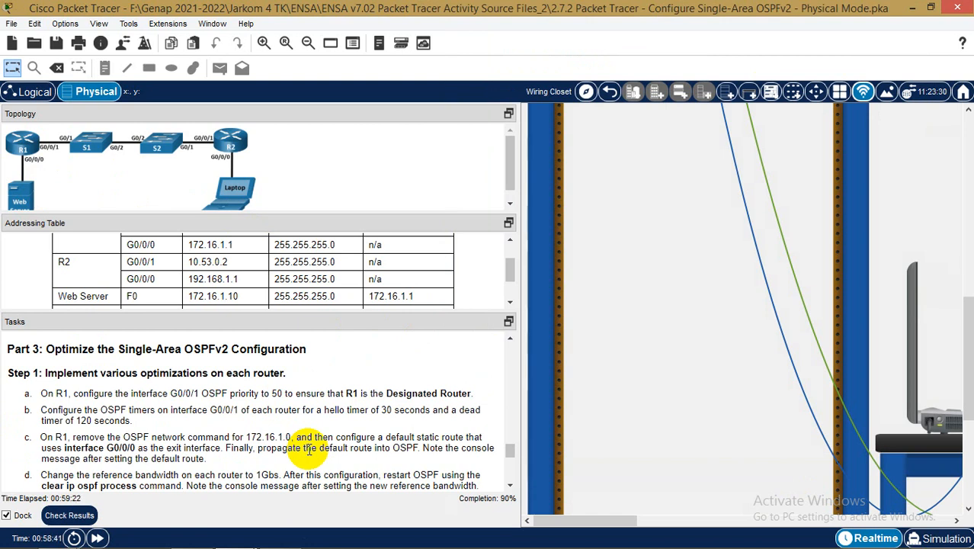
Close the Laptop's web browser and its device window
mouse_move(237, 542)
click(326, 458)
click(931, 75)
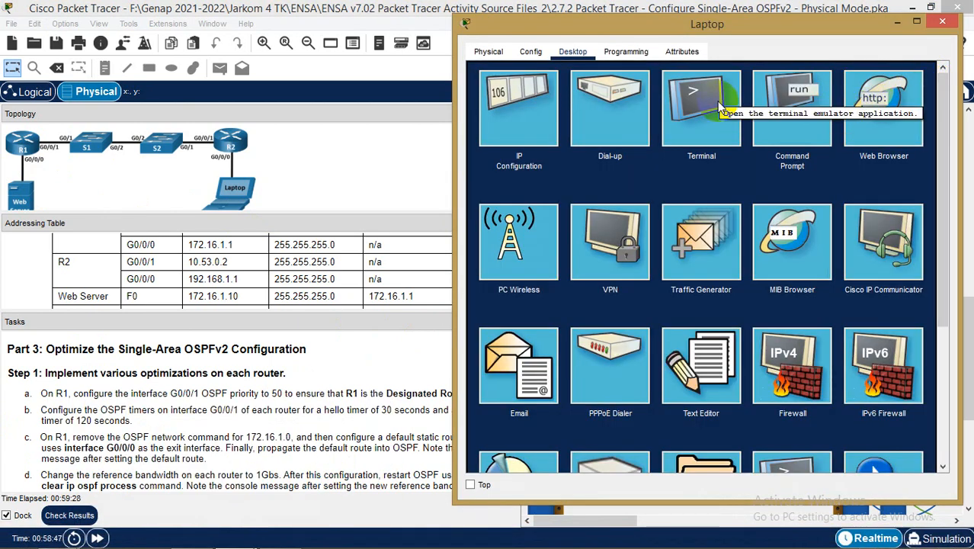
click(947, 25)
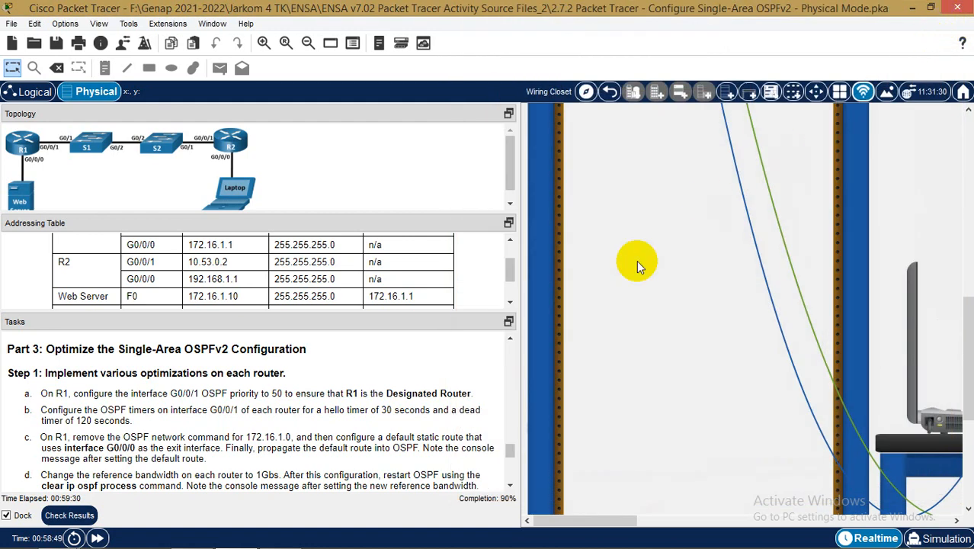
scroll(778, 325, up, 5)
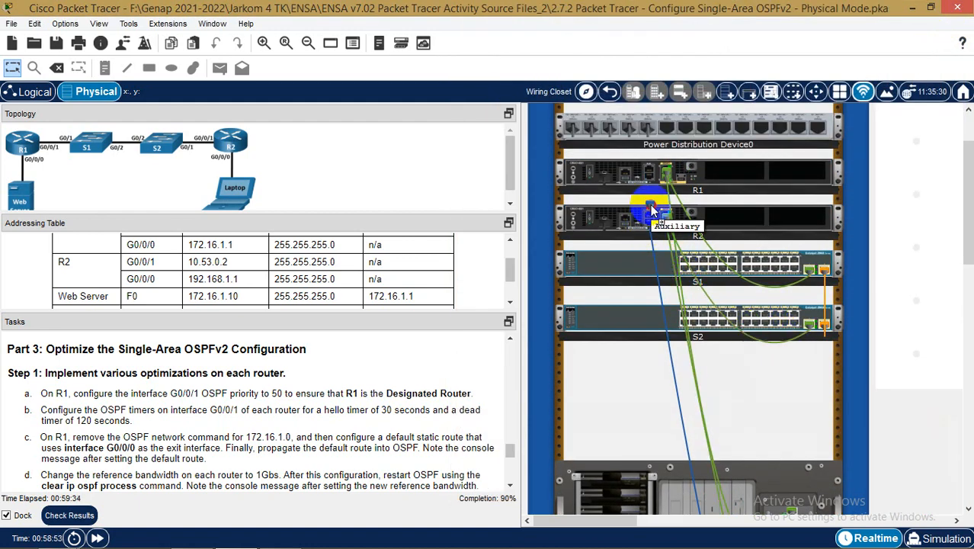
scroll(884, 320, down, 10)
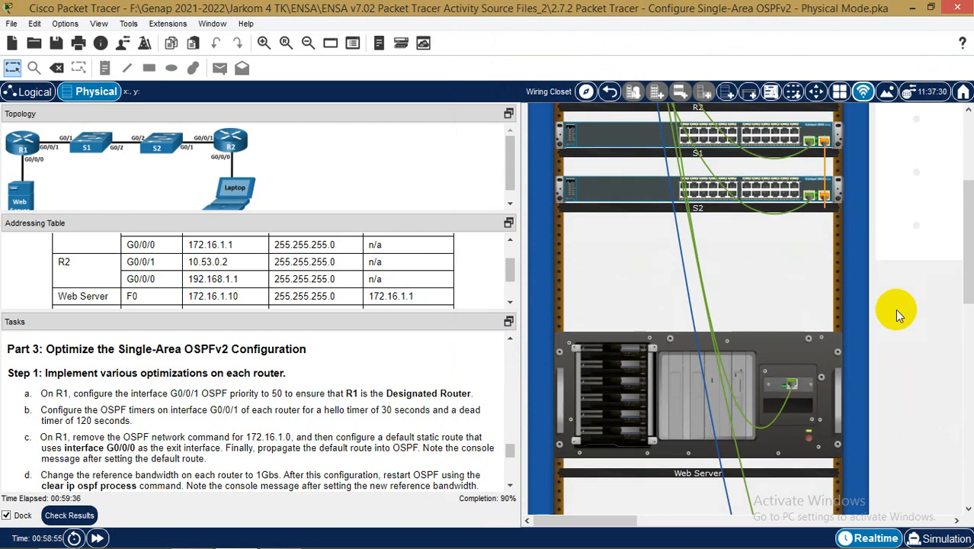
scroll(884, 324, down, 1)
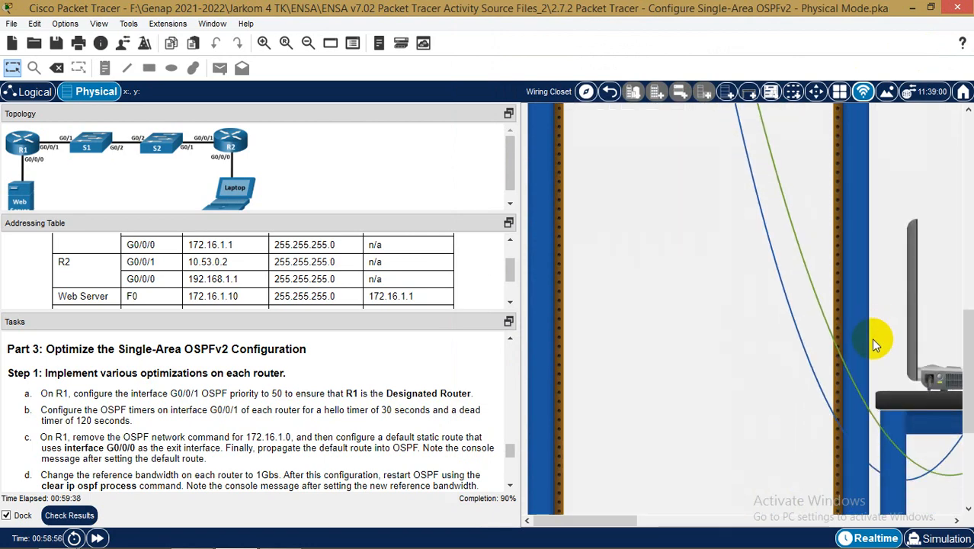
Reopen the Laptop terminal with default connection settings to get an R1 prompt
click(956, 389)
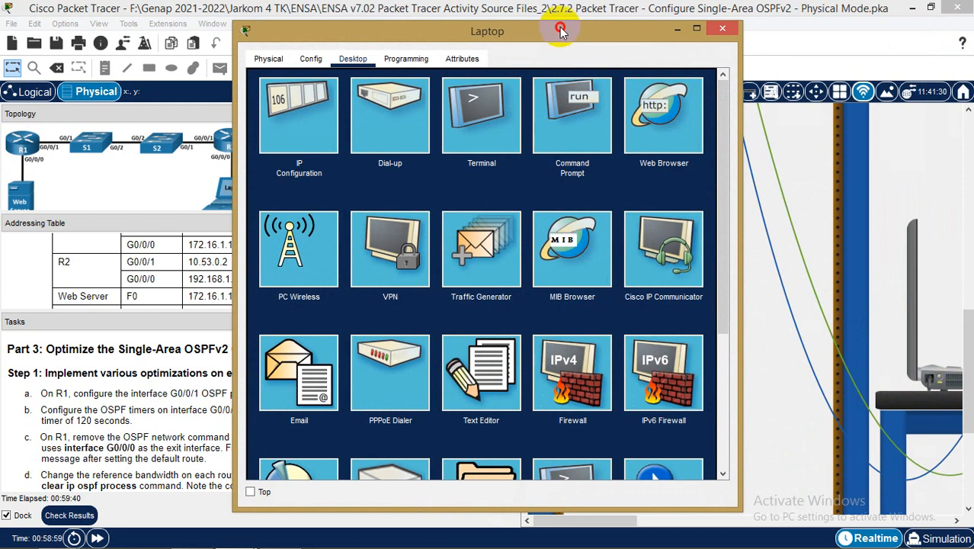
drag(562, 25, 728, 27)
click(641, 118)
click(857, 219)
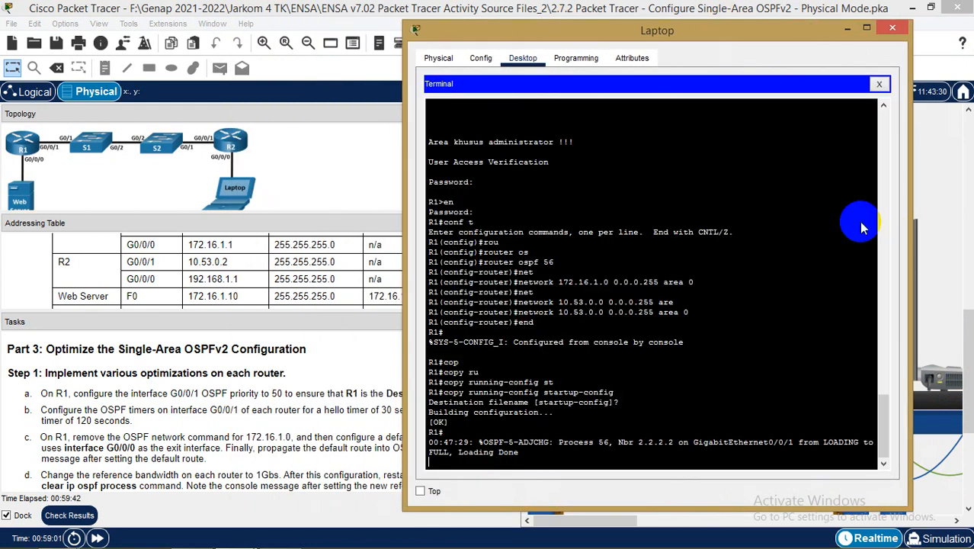
key(Return)
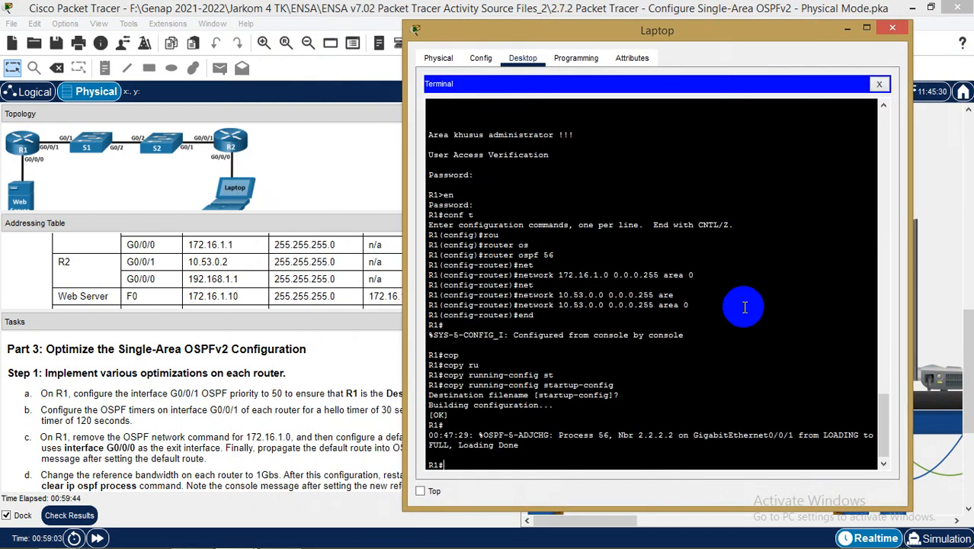
drag(691, 34, 744, 52)
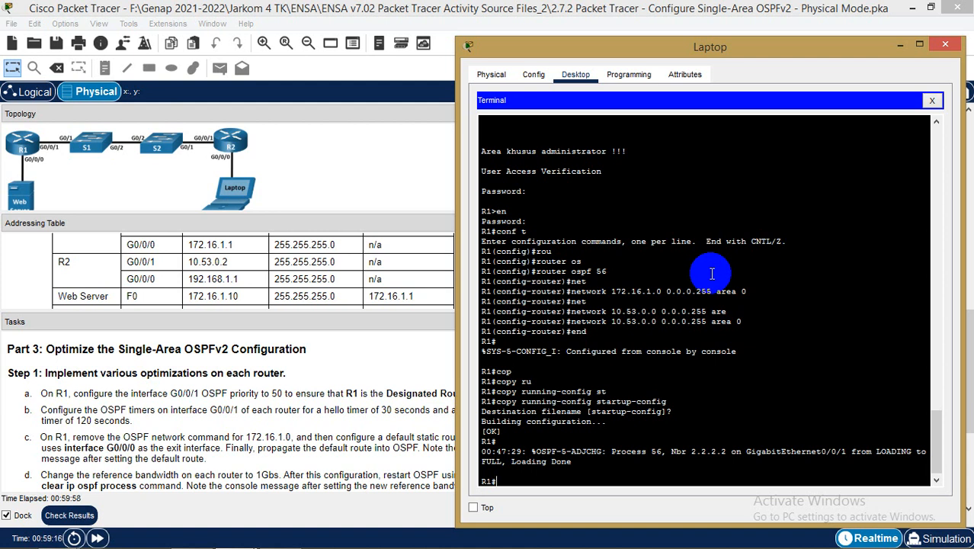
Close the Laptop window and scroll the rack up to show R1 and R2
text(int)
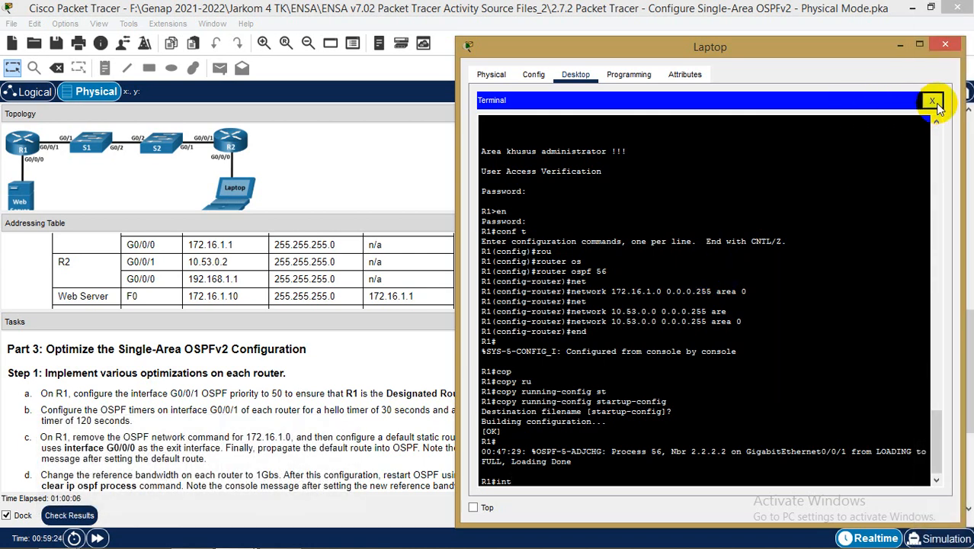
click(945, 47)
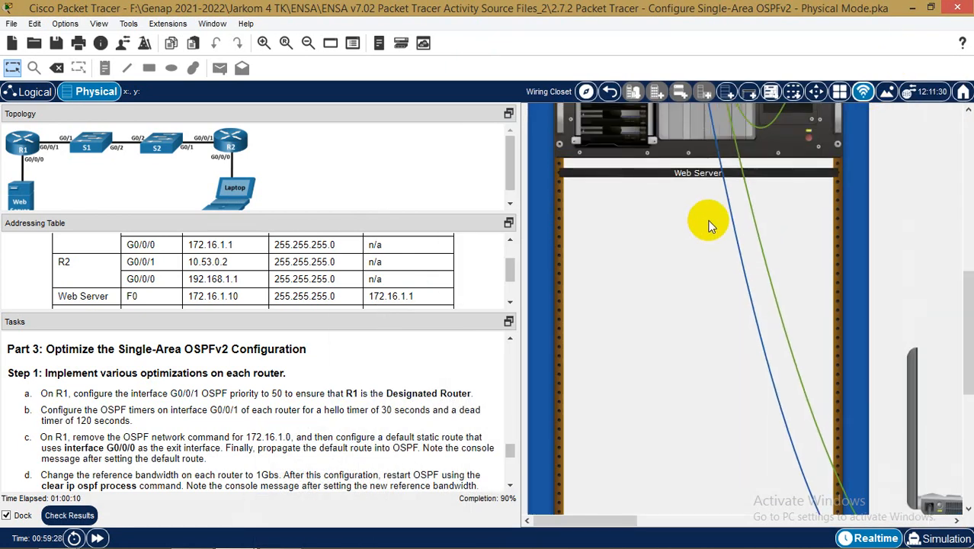
scroll(709, 226, up, 5)
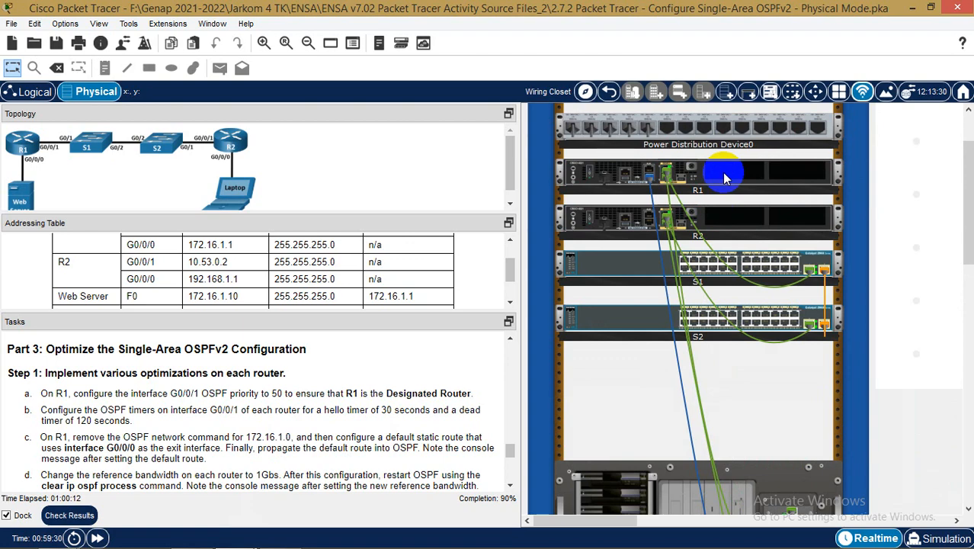
Open R1's GigabitEthernet0/0/1 interface configuration in the CLI
click(725, 175)
drag(446, 31, 594, 35)
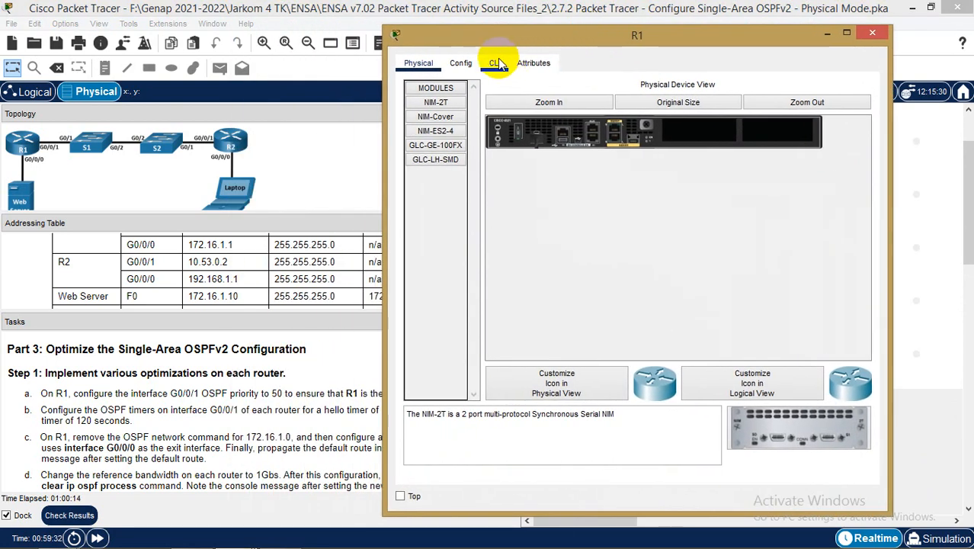
click(462, 64)
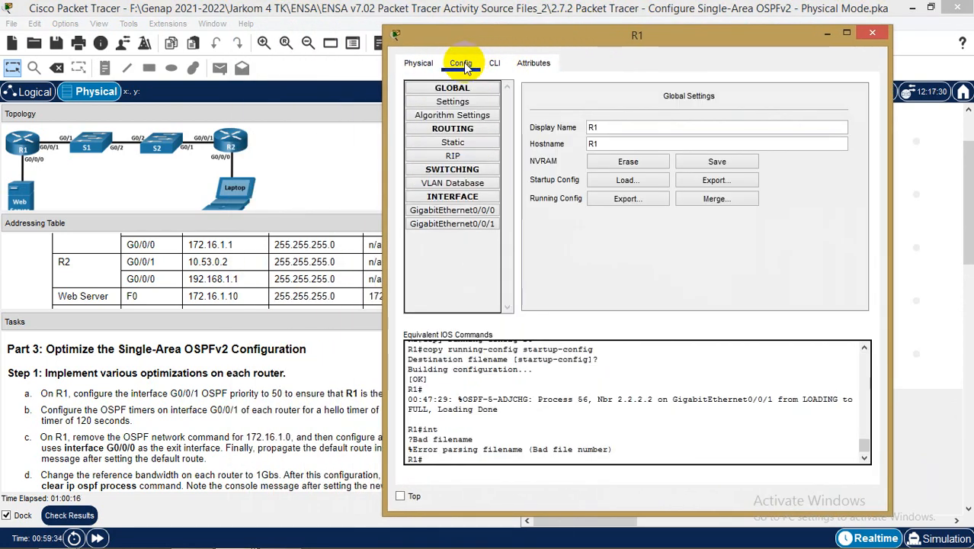
click(467, 225)
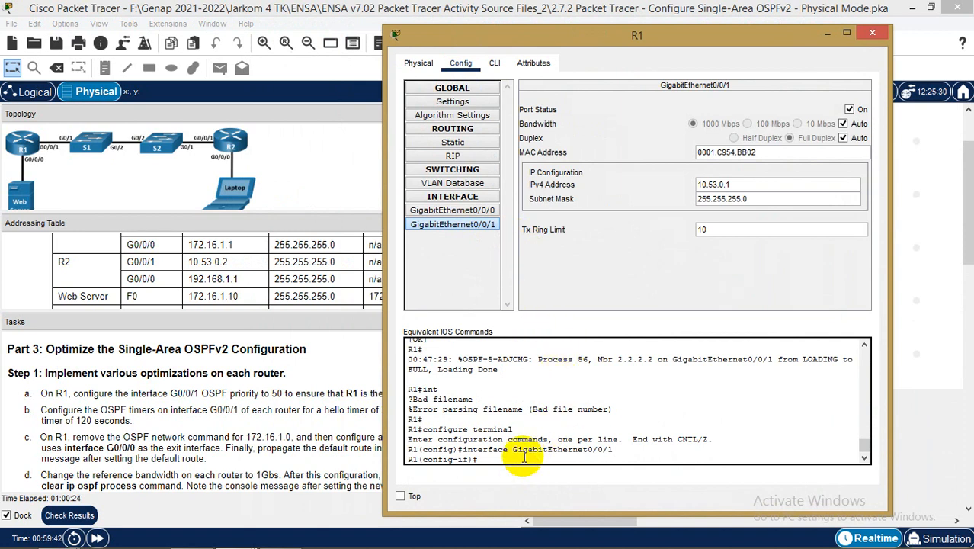
click(495, 64)
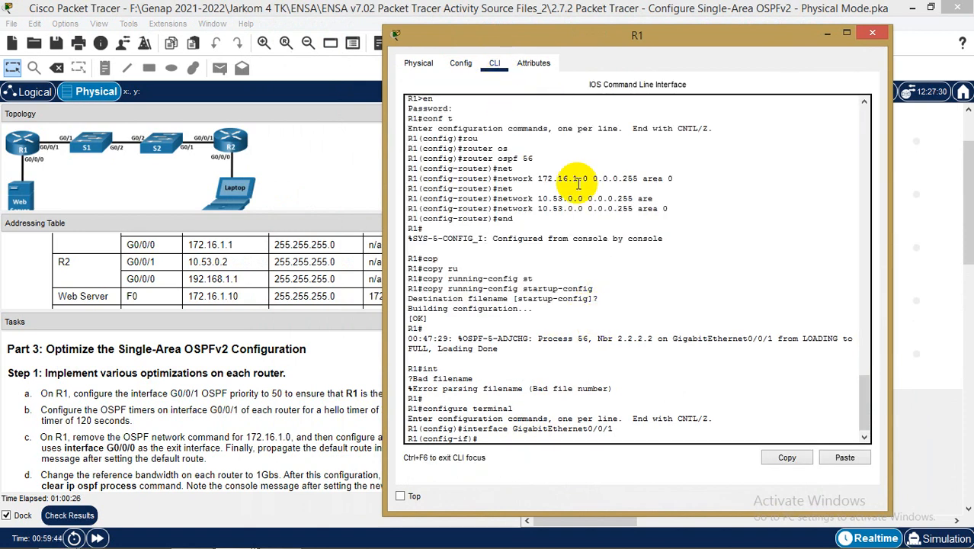
Set OSPF priority 50 on R1's GigabitEthernet0/0/1
text(p)
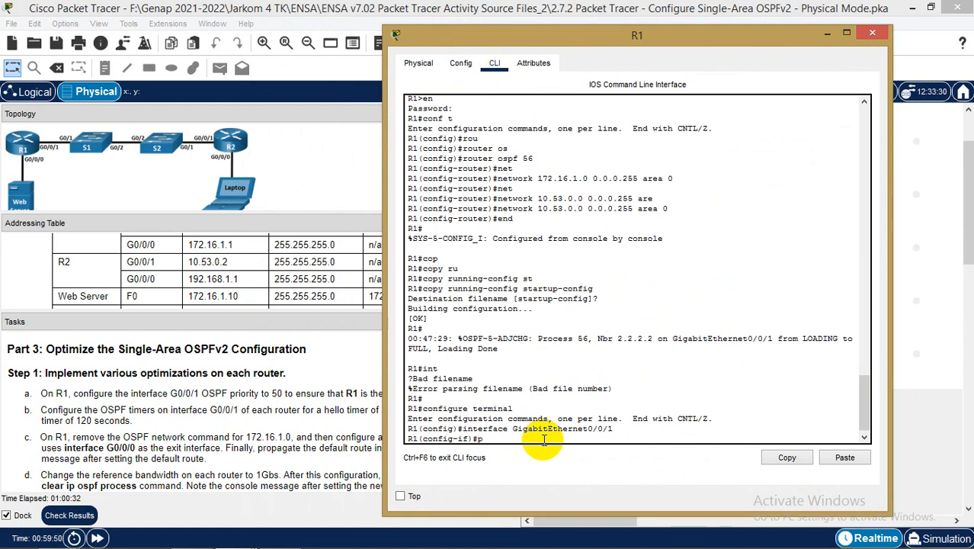
key(BackSpace)
text(ip or)
key(Tab)
key(BackSpace)
key(Tab)
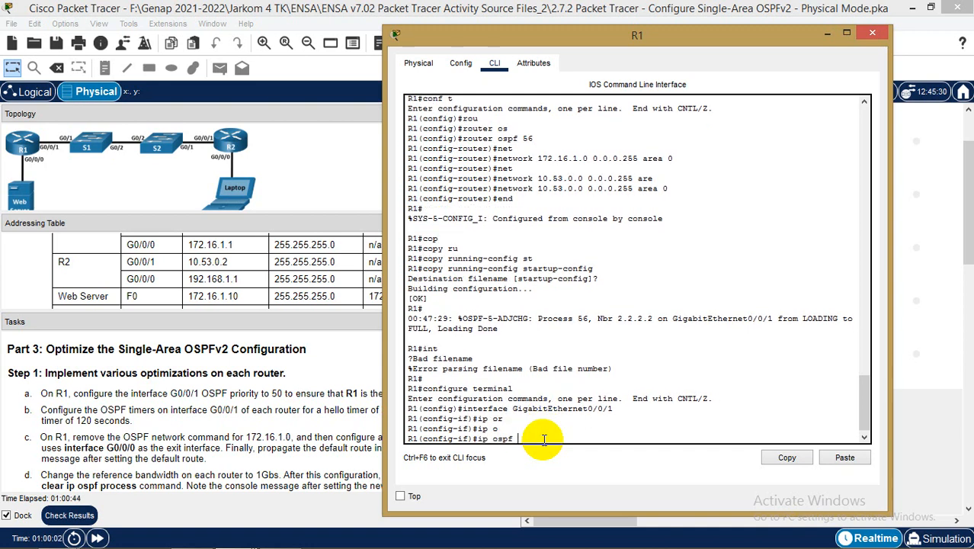
text(p)
key(Tab)
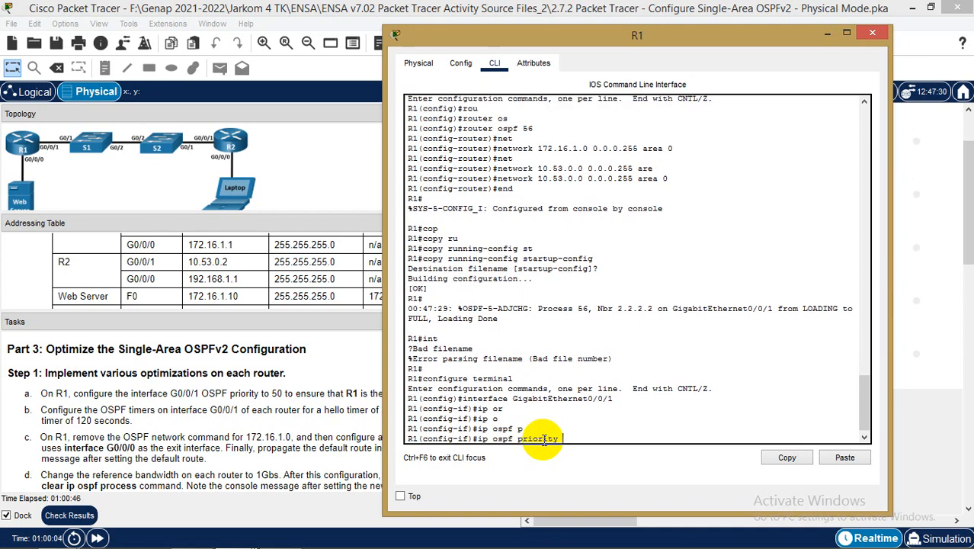
text(50)
key(Return)
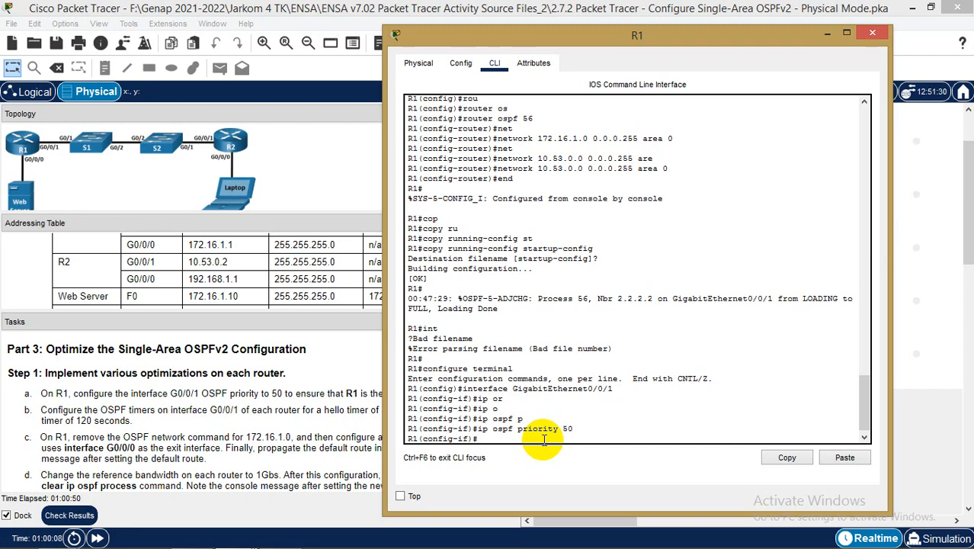
drag(609, 36, 607, 68)
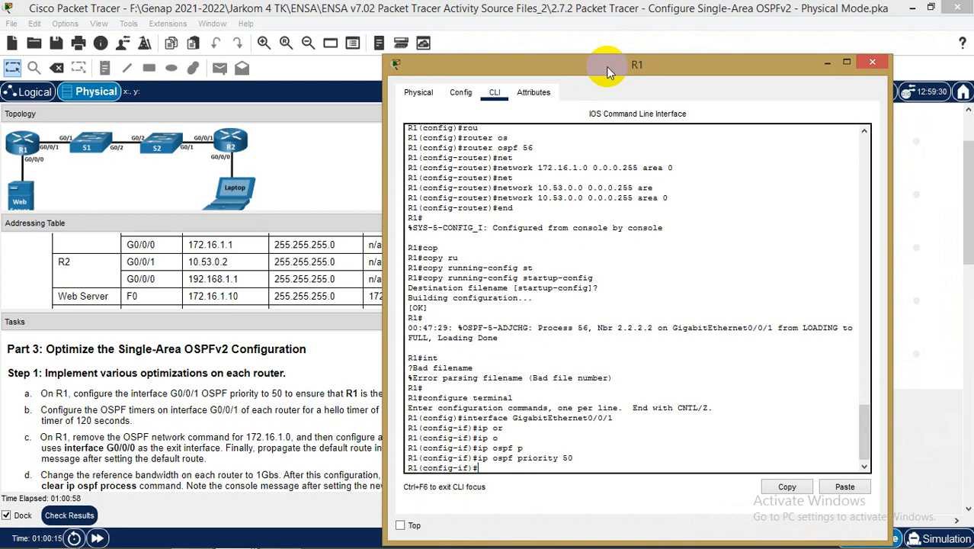
drag(630, 74, 664, 45)
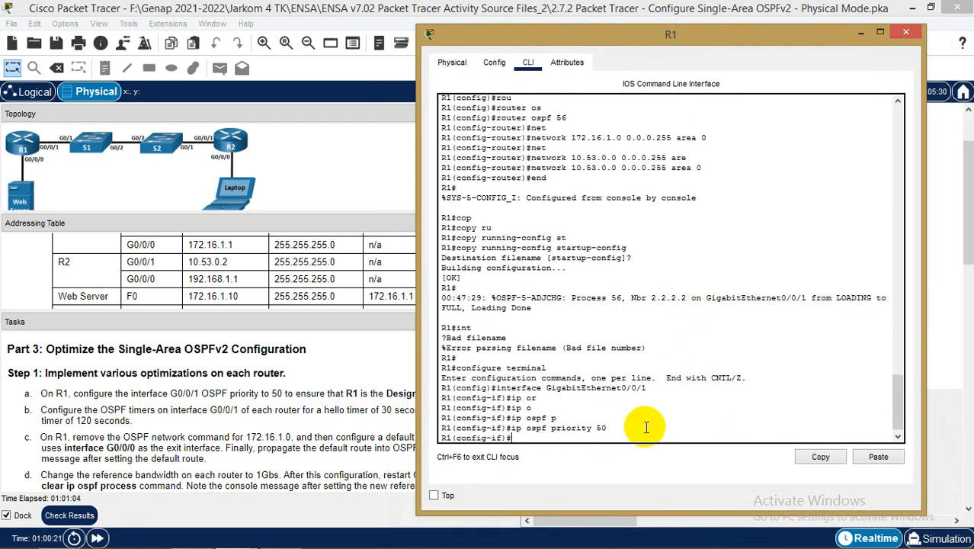
Set the OSPF hello interval on R1's GigabitEthernet0/0/1 to 30
text(ip os)
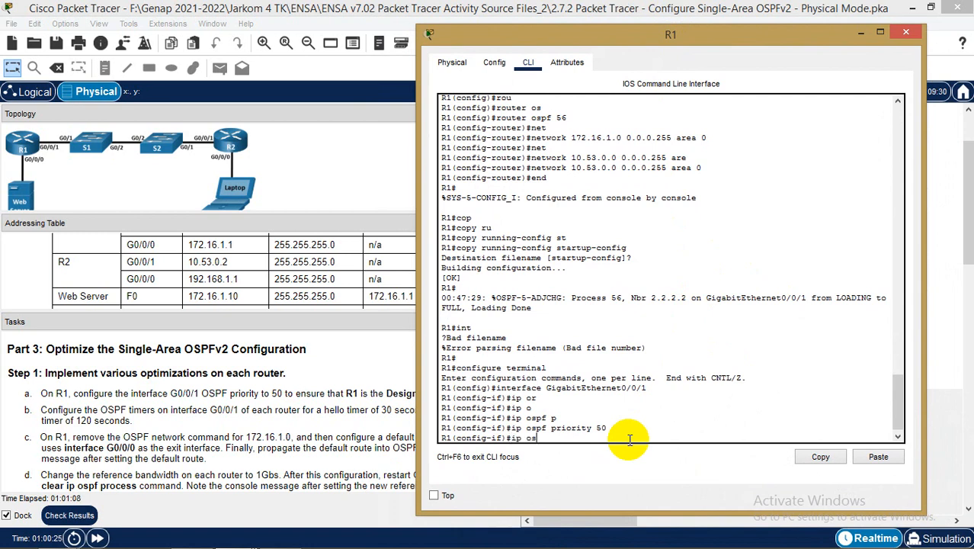
key(Tab)
text(h)
key(Tab)
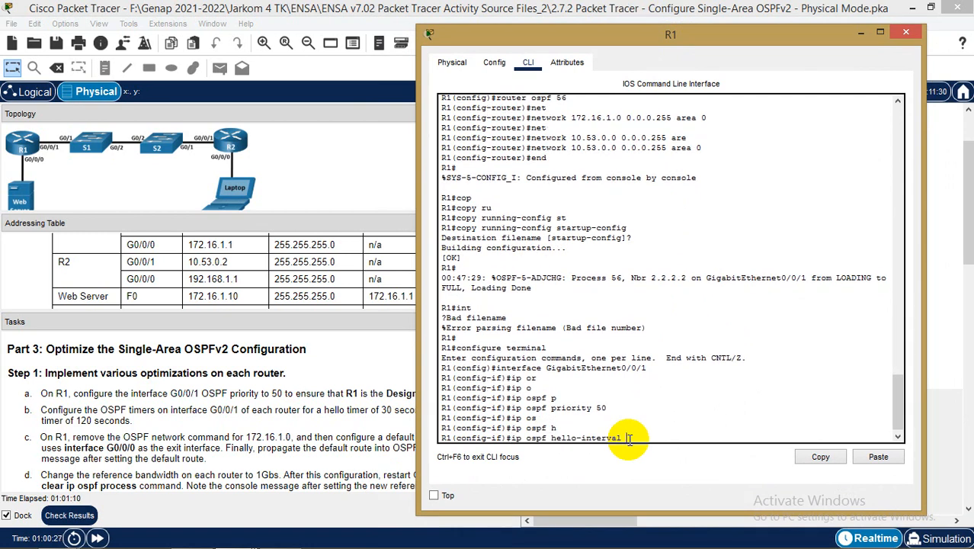
text(30)
key(Return)
Set the OSPF dead interval on that interface to 120
text(ip os)
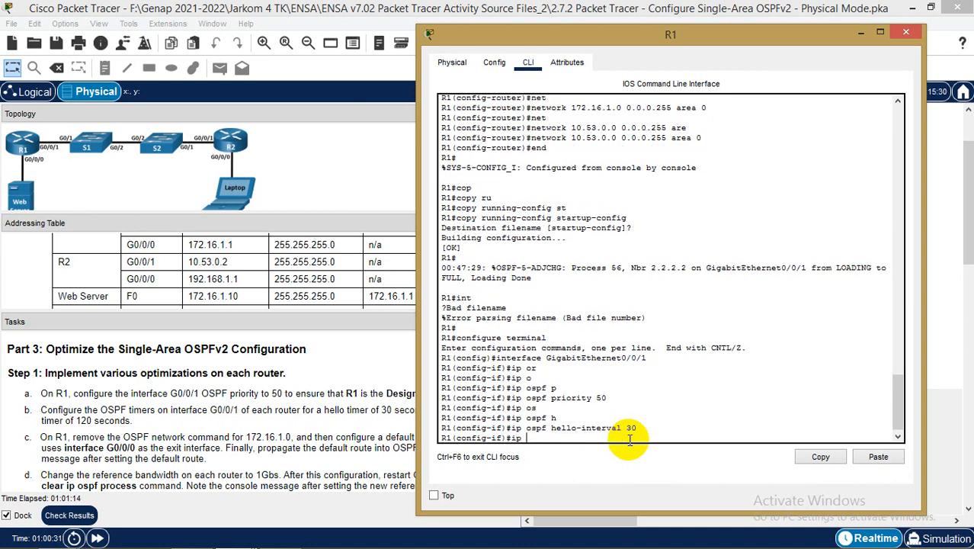
key(Tab)
text(de)
key(Tab)
text(120)
key(Return)
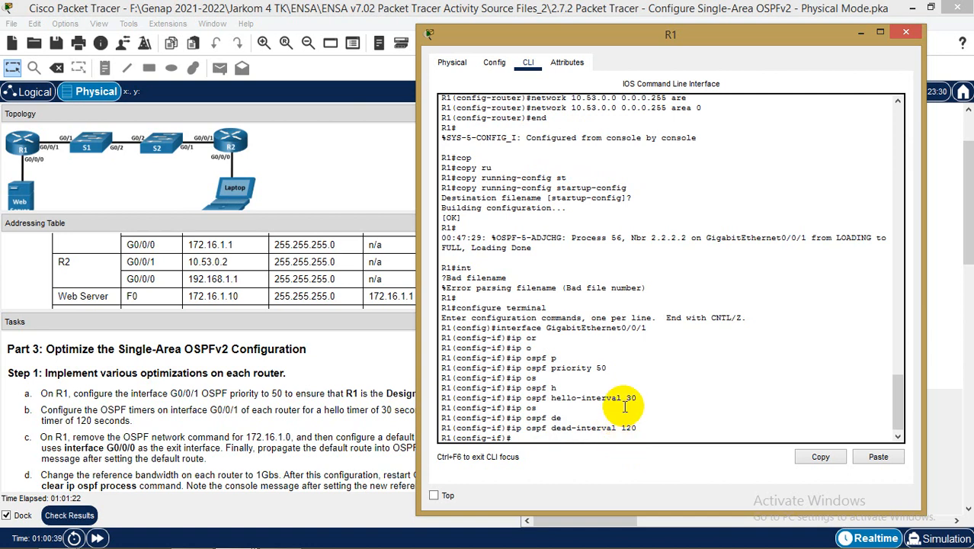
drag(700, 40, 770, 48)
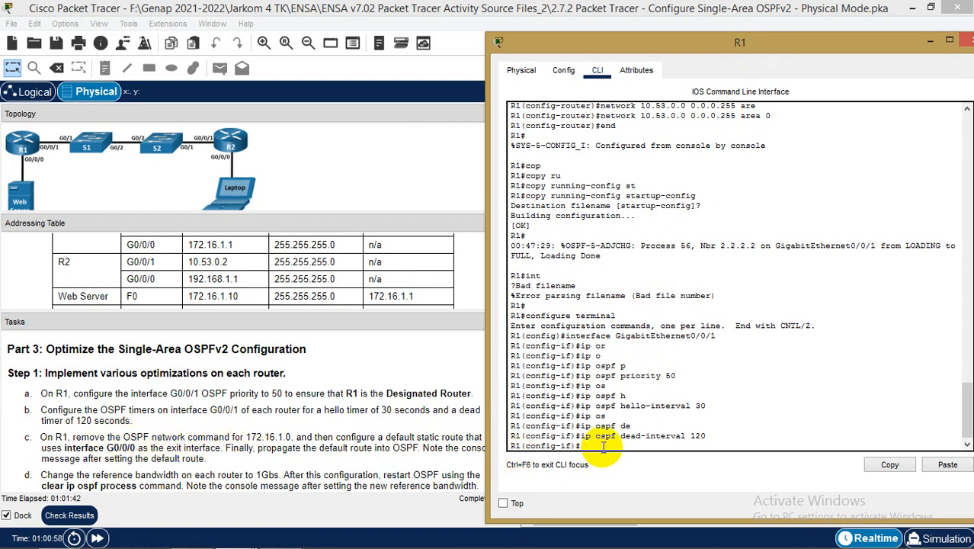
Leave interface mode and enter R1's router ospf 56 configuration
text(exit)
key(Return)
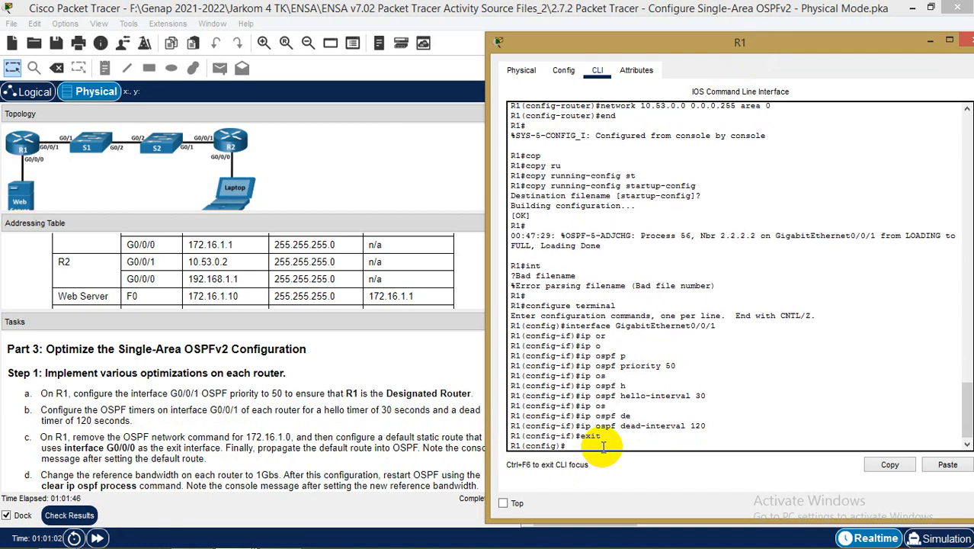
text(rou)
key(Tab)
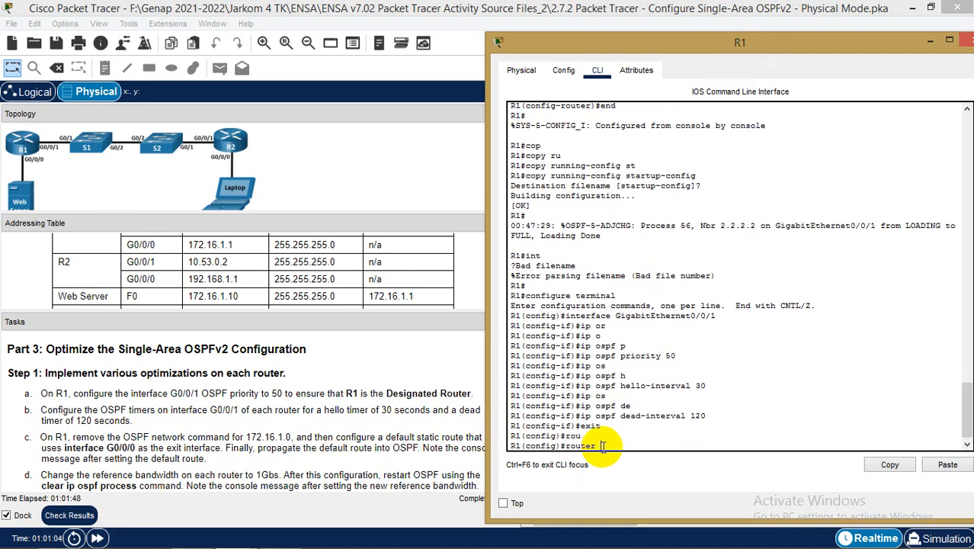
text(of)
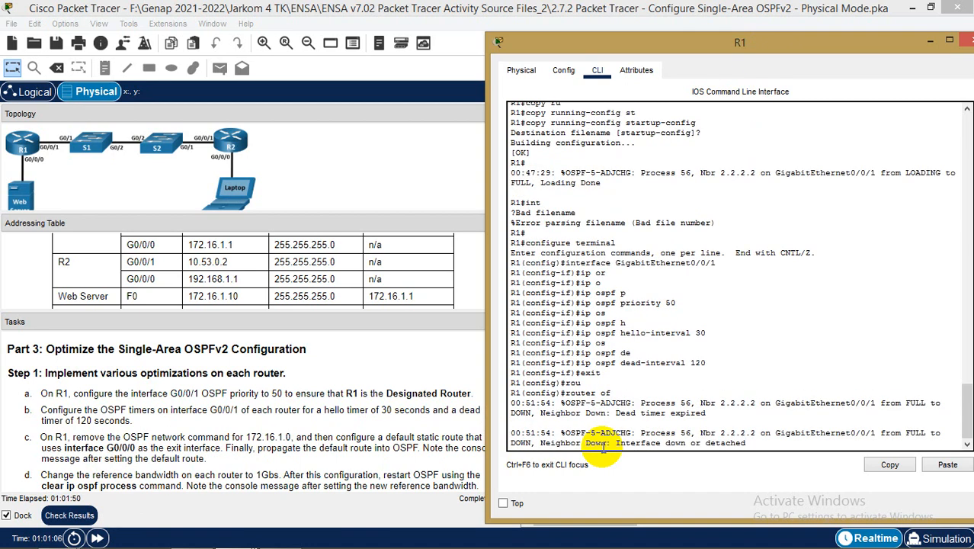
key(BackSpace)
key(Tab)
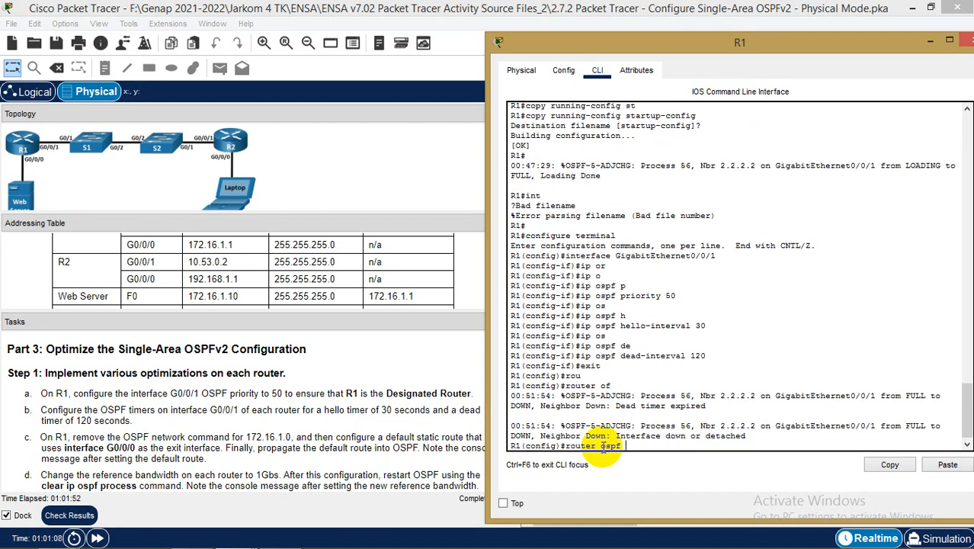
text(56)
key(Return)
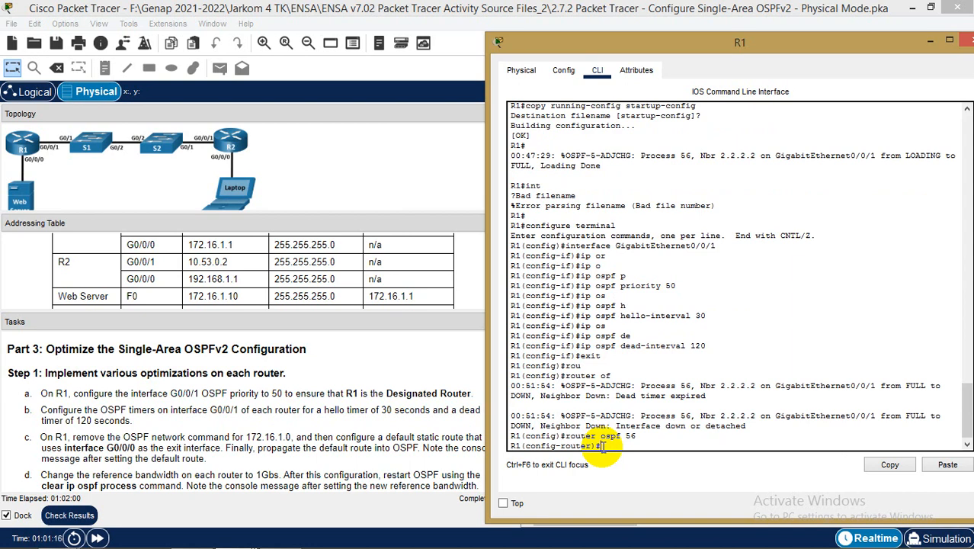
Remove network 172.16.1.0 0.0.0.255 area 0 from OSPF 56, then exit to global config
text(no n)
text(e)
key(Tab)
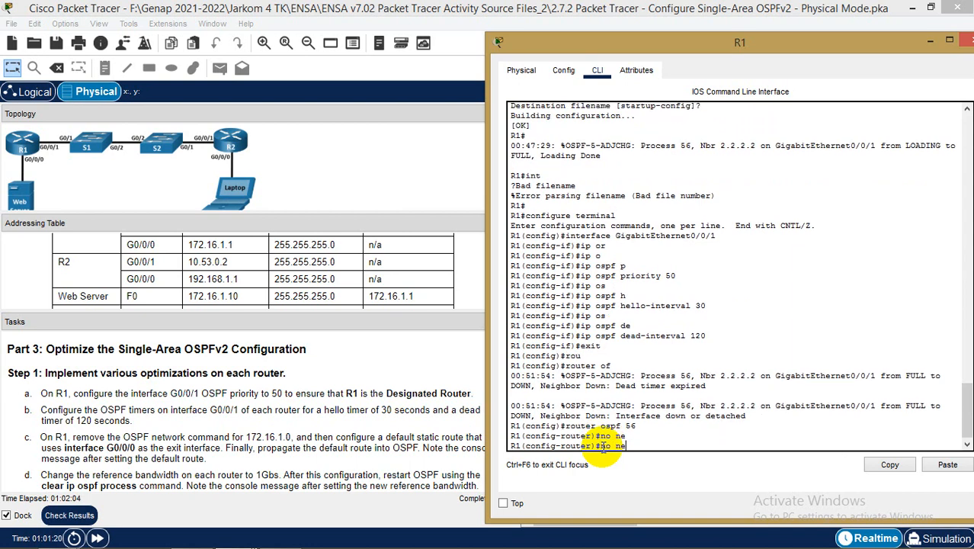
text(t)
key(Tab)
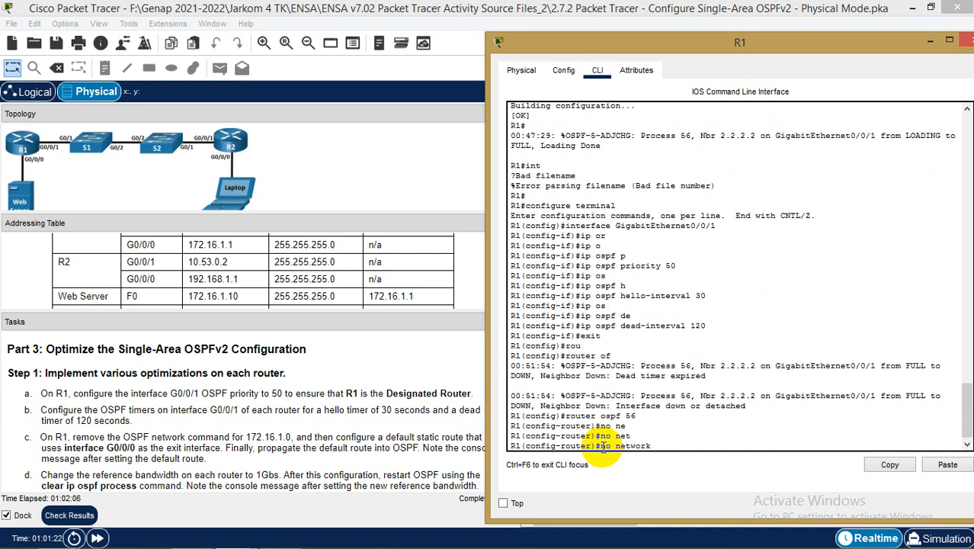
text(172.16.1.0 0.0.0.255)
text(are)
key(Tab)
text(0)
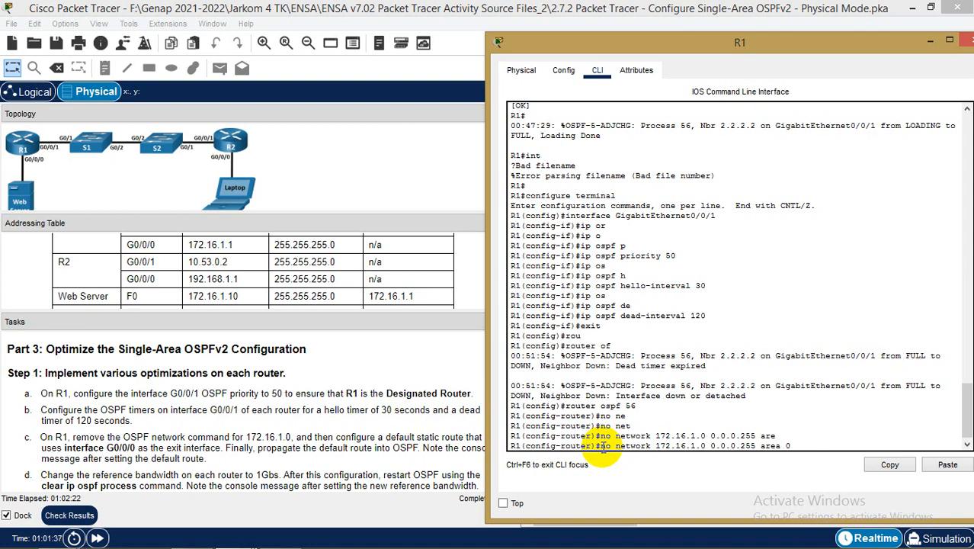
key(Return)
text(exit)
key(Return)
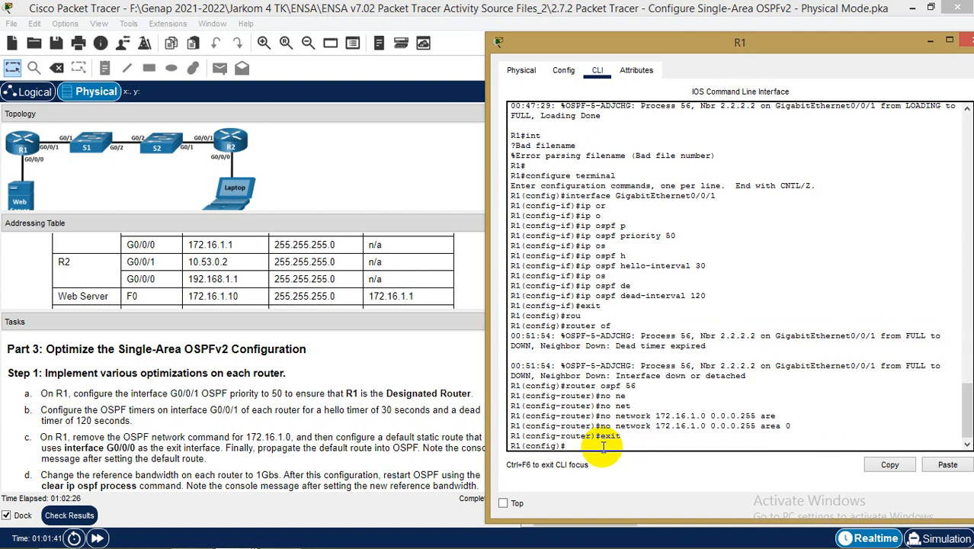
click(223, 463)
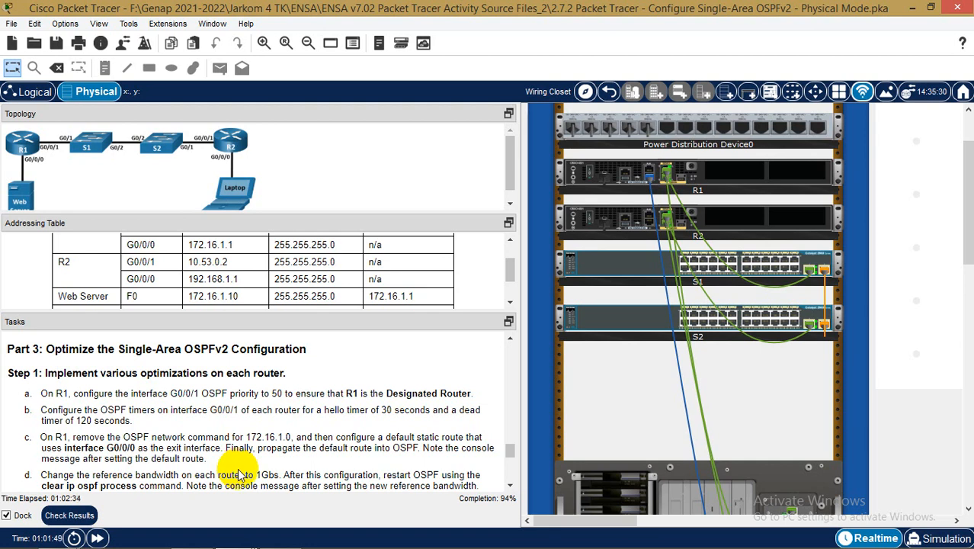
scroll(244, 465, down, 1)
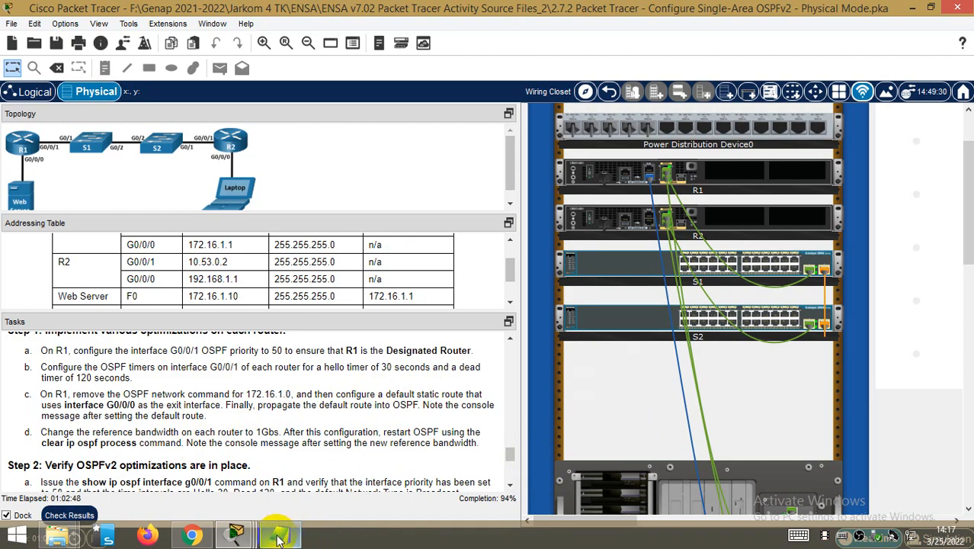
mouse_move(236, 533)
click(387, 469)
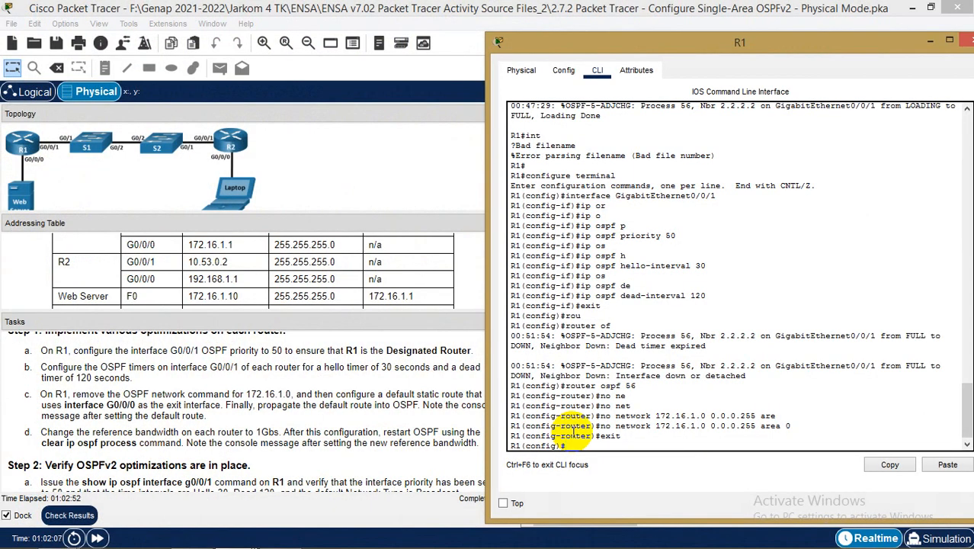
Add the default static route ip route 0.0.0.0 0.0.0.0 g0/0/0 on R1
text(ip ro)
key(Tab)
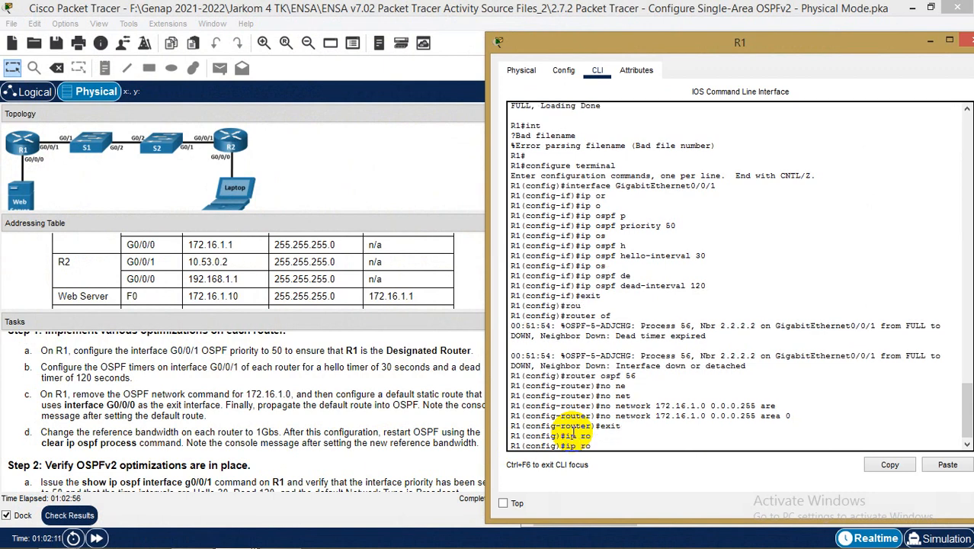
text(u)
key(Tab)
text(t)
key(Tab)
text(e)
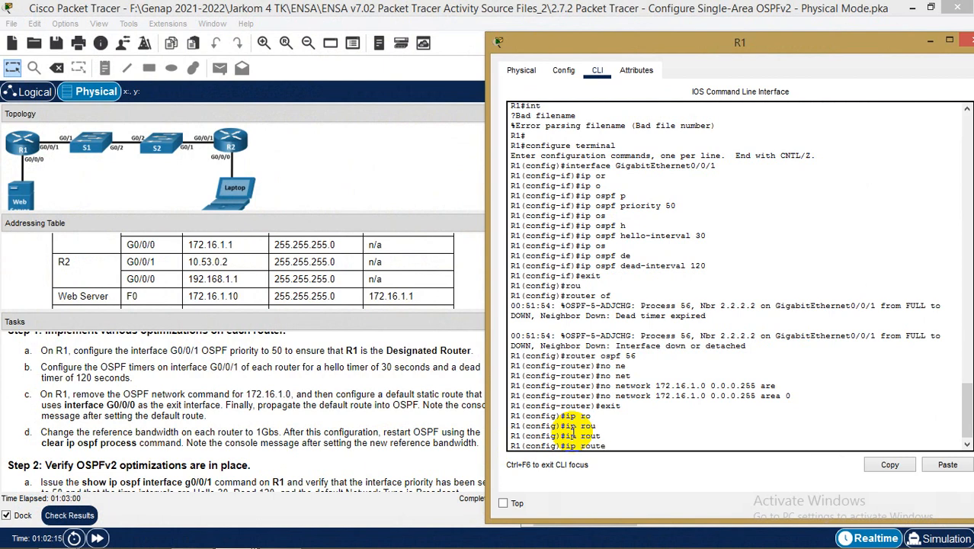
text( 0.00)
key(BackSpace)
key(BackSpace)
key(BackSpace)
text(.0.0.0 0.0.0.0 g0/0/0)
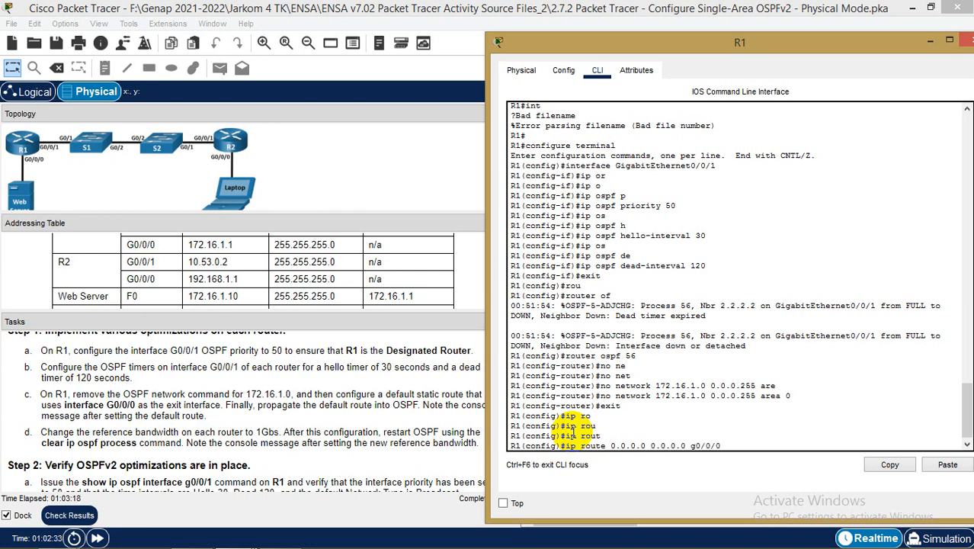
key(Return)
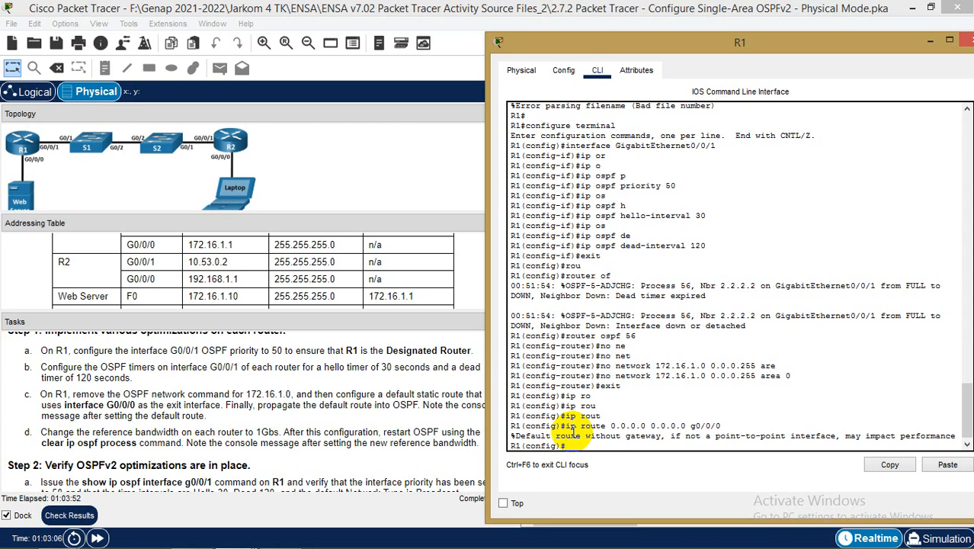
Enter R1's router ospf 56 configuration
text(rout)
key(Tab)
key(BackSpace)
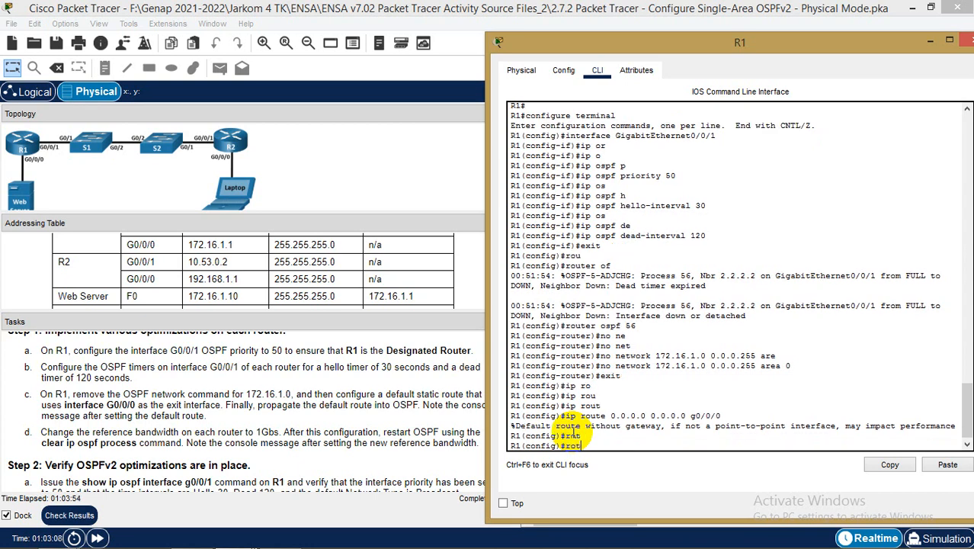
key(Tab)
text(of)
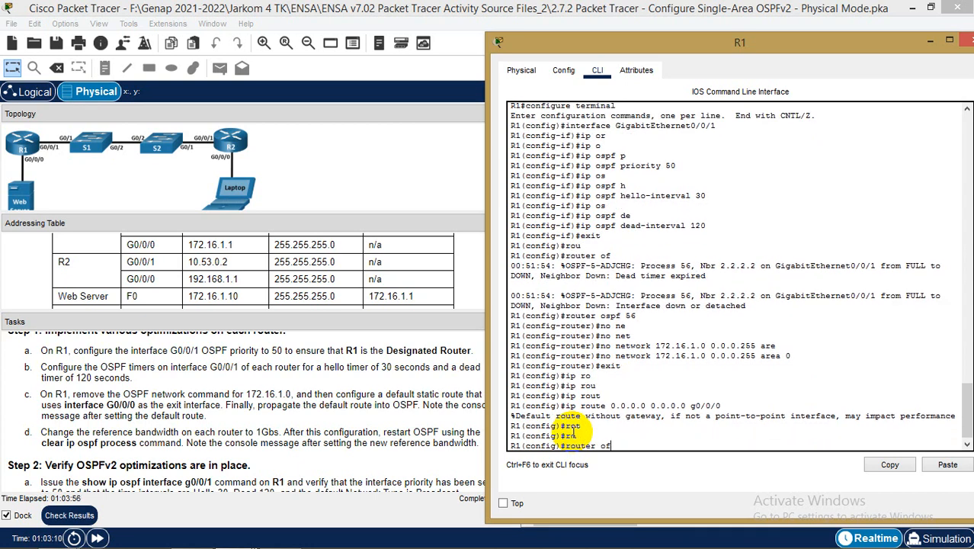
key(Tab)
key(BackSpace)
text(s)
key(Tab)
text(56)
key(Return)
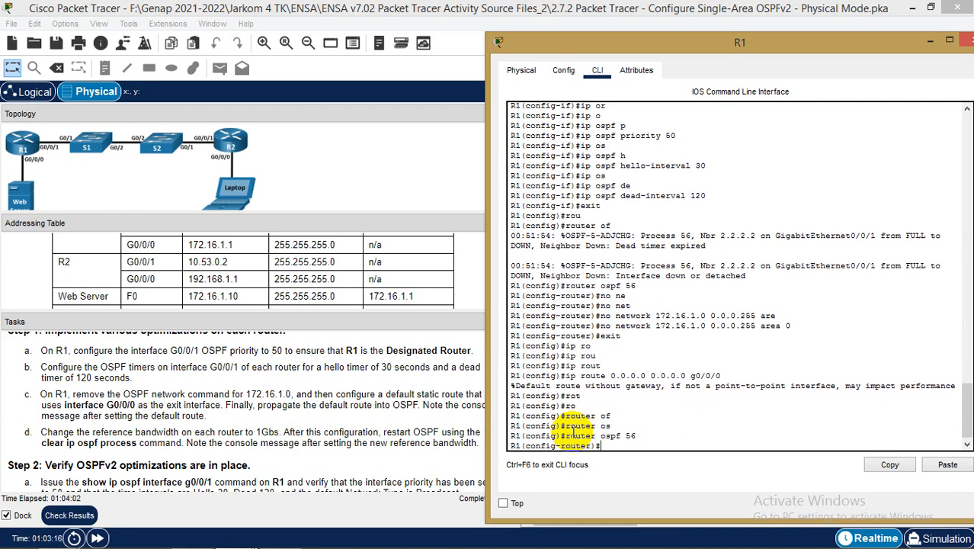
Enter default-information originate to advertise the default route via OSPF
text(de)
key(Tab)
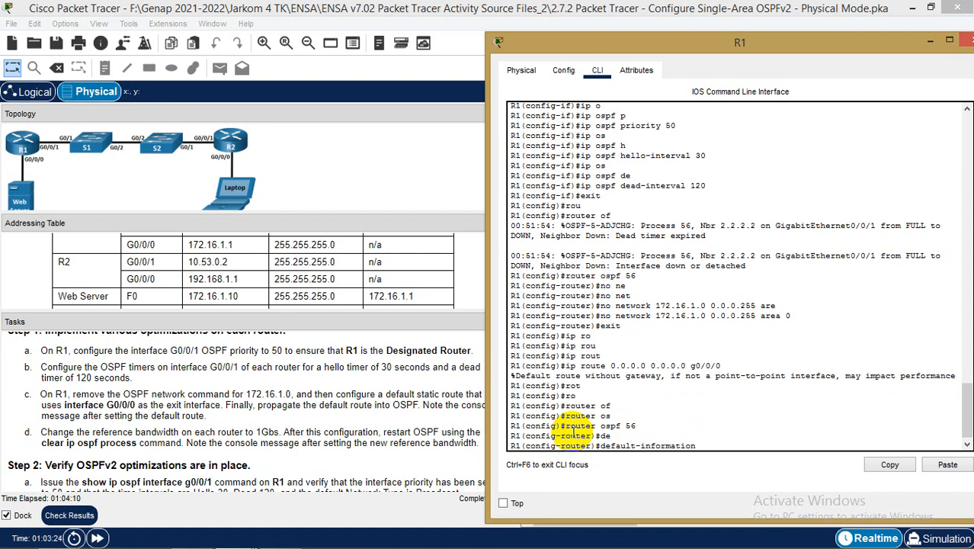
text(or)
key(Tab)
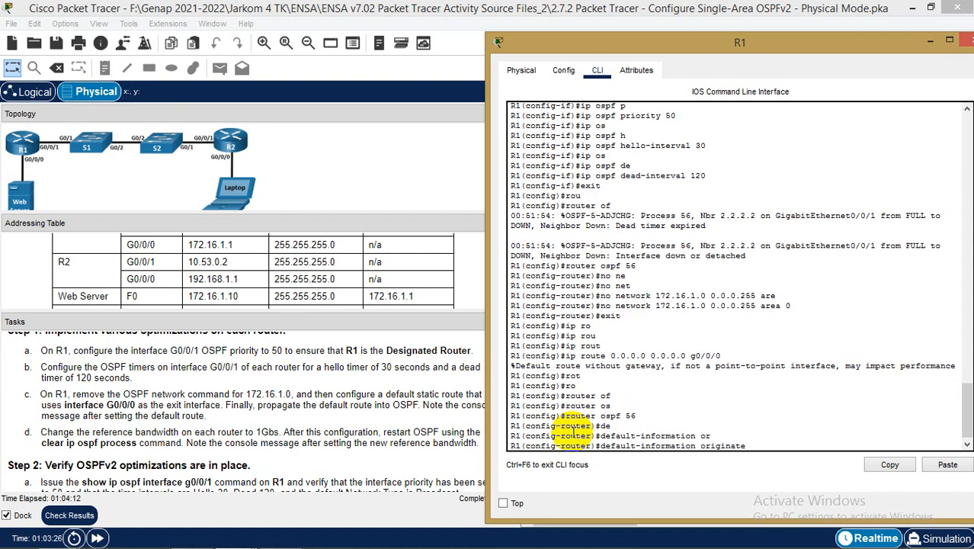
key(Return)
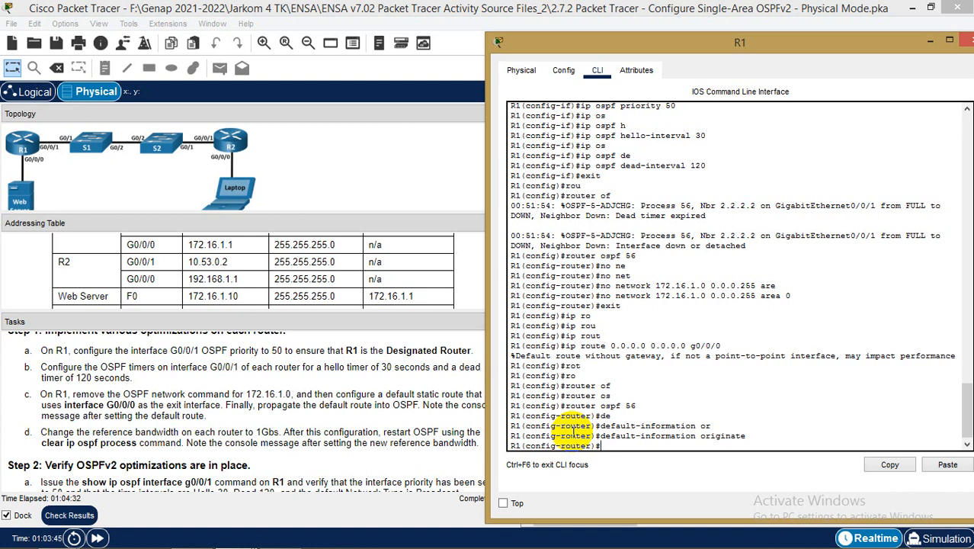
text(exit)
key(Return)
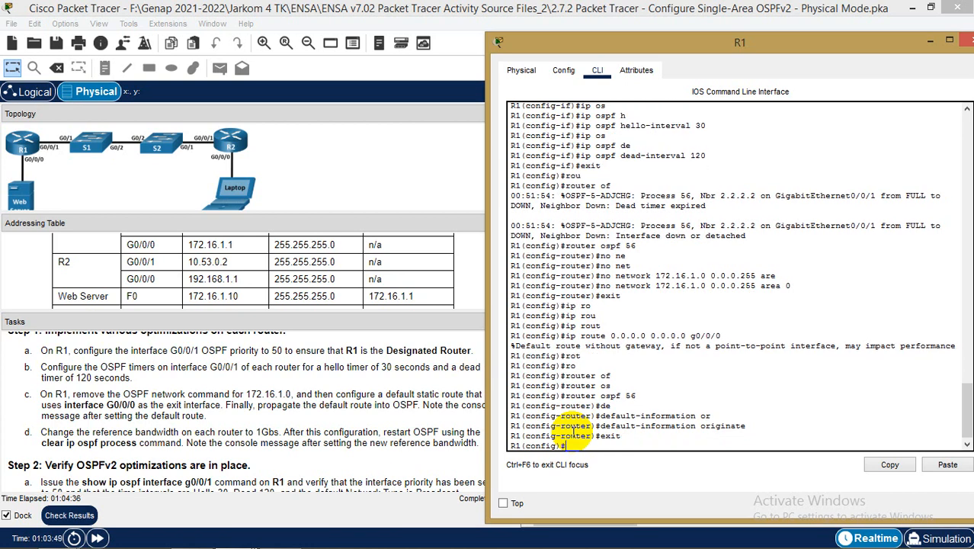
text(cle)
key(Tab)
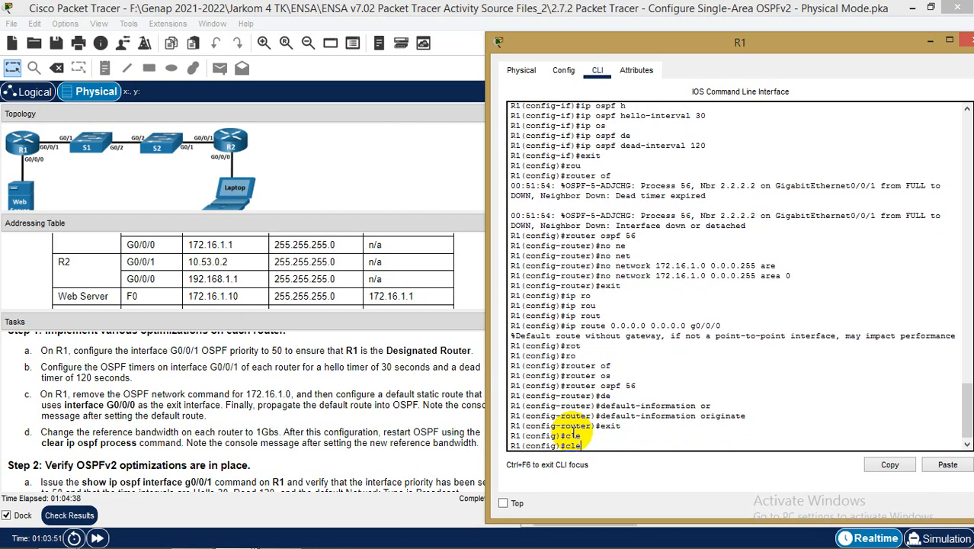
key(Tab)
text(a)
key(Tab)
key(BackSpace)
key(BackSpace)
key(BackSpace)
key(BackSpace)
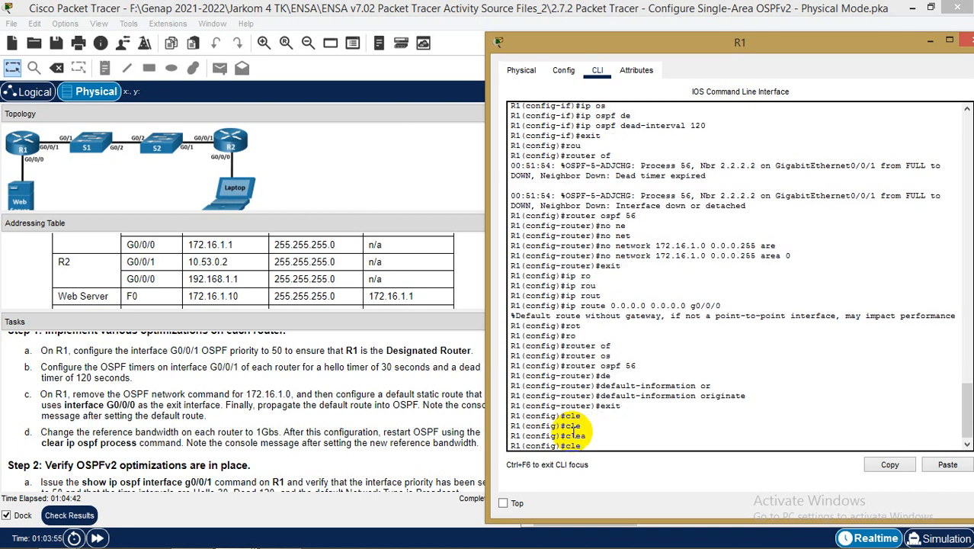
text(ro)
key(Tab)
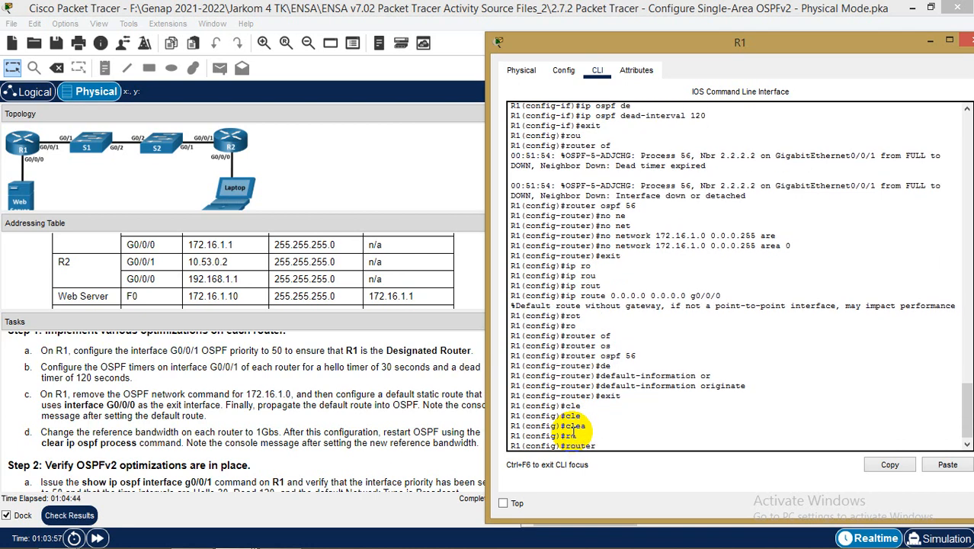
text(of)
key(Tab)
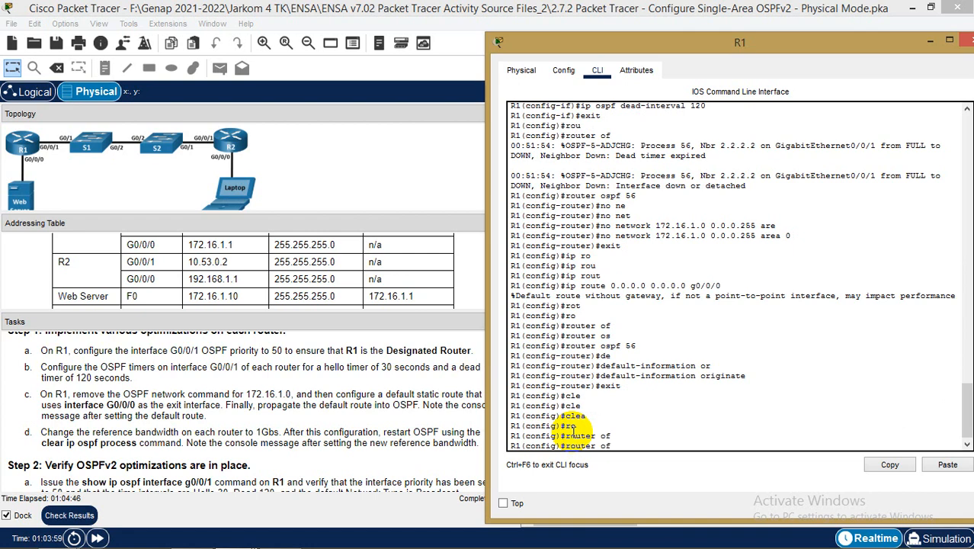
key(BackSpace)
key(Tab)
text(56)
key(Return)
text(cle)
key(Tab)
text(a)
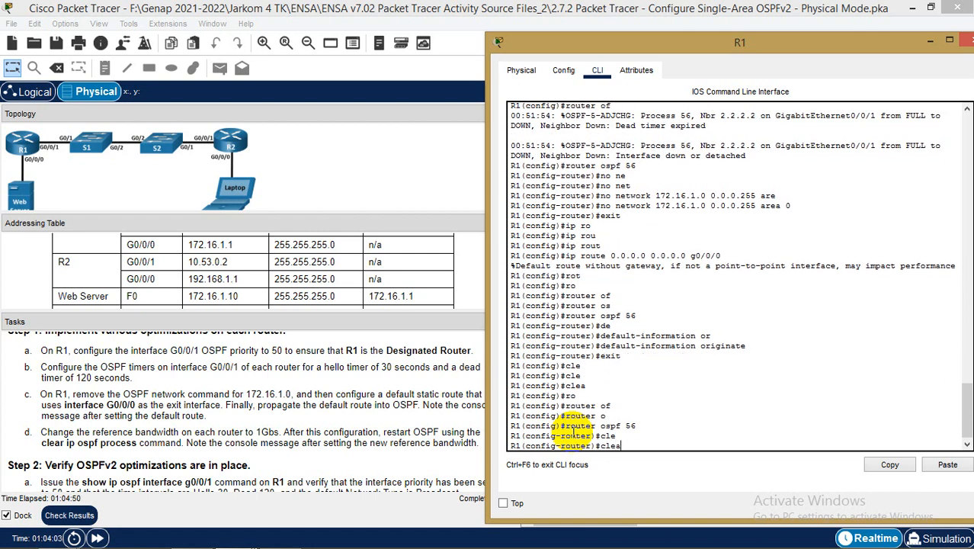
key(Tab)
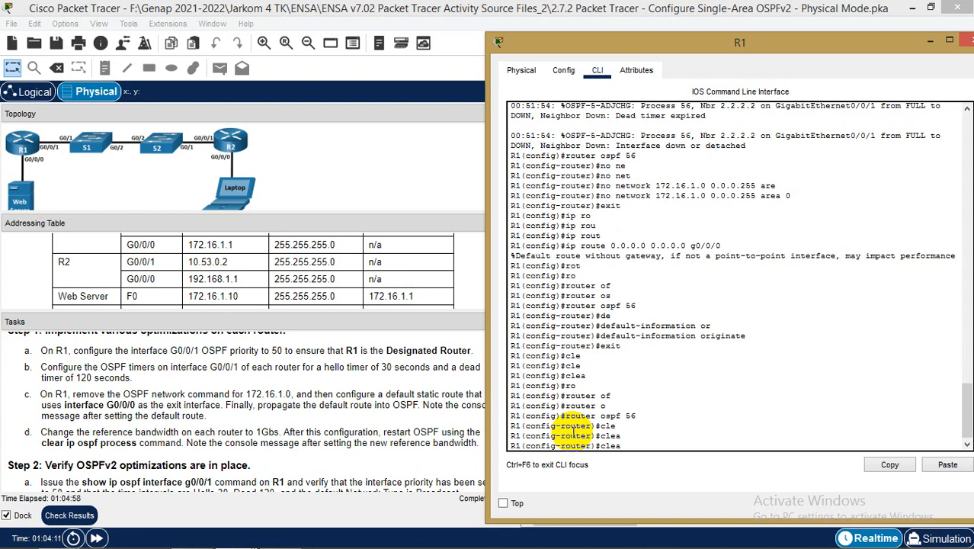
key(BackSpace)
key(BackSpace)
key(BackSpace)
key(BackSpace)
text(exit)
key(Return)
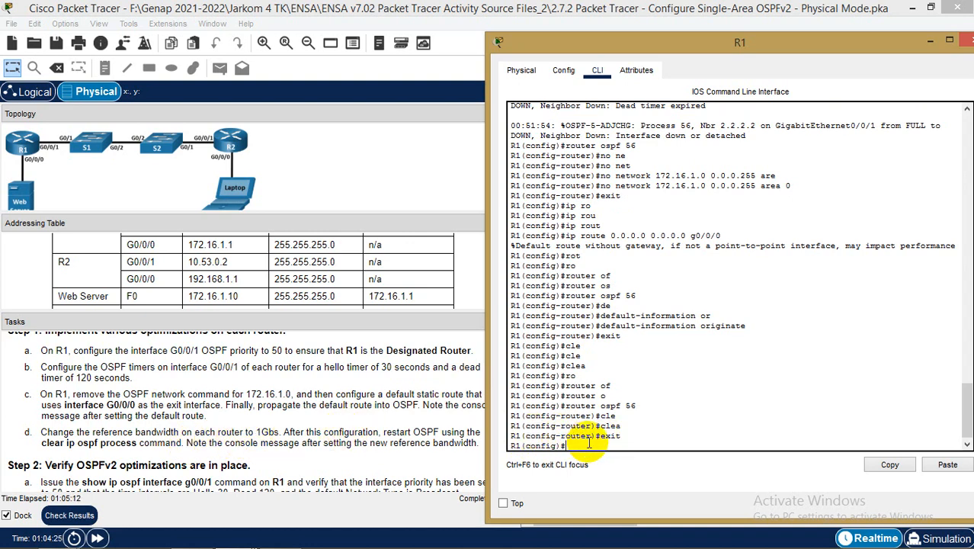
text(rou)
key(Tab)
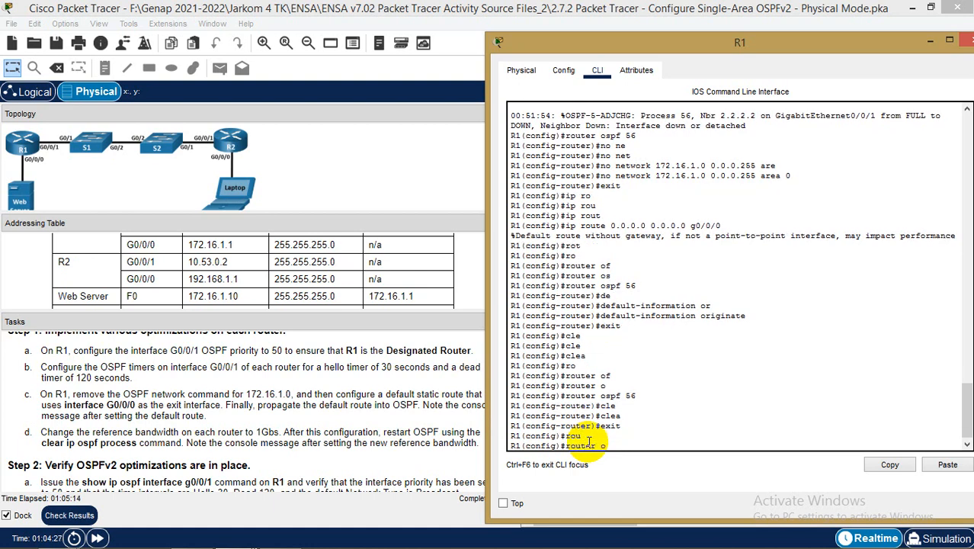
text(os)
key(Tab)
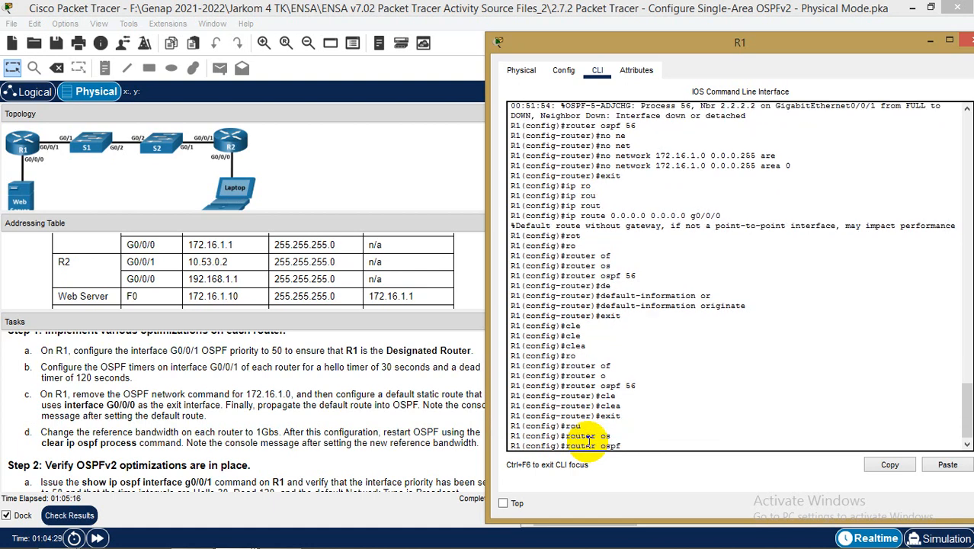
In R1's OSPF process 56, set auto-cost reference-bandwidth to 1000, then type end
text(56)
key(Return)
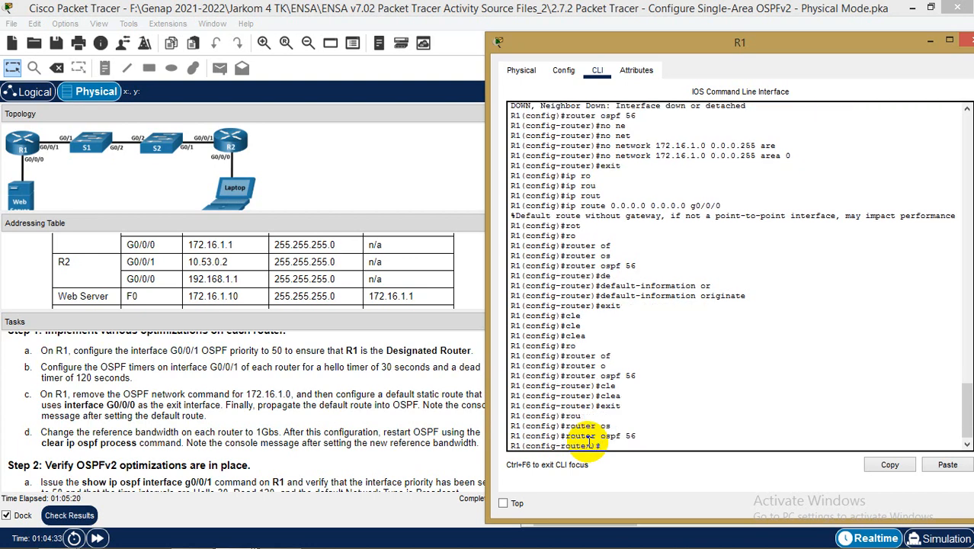
text(aot)
key(Tab)
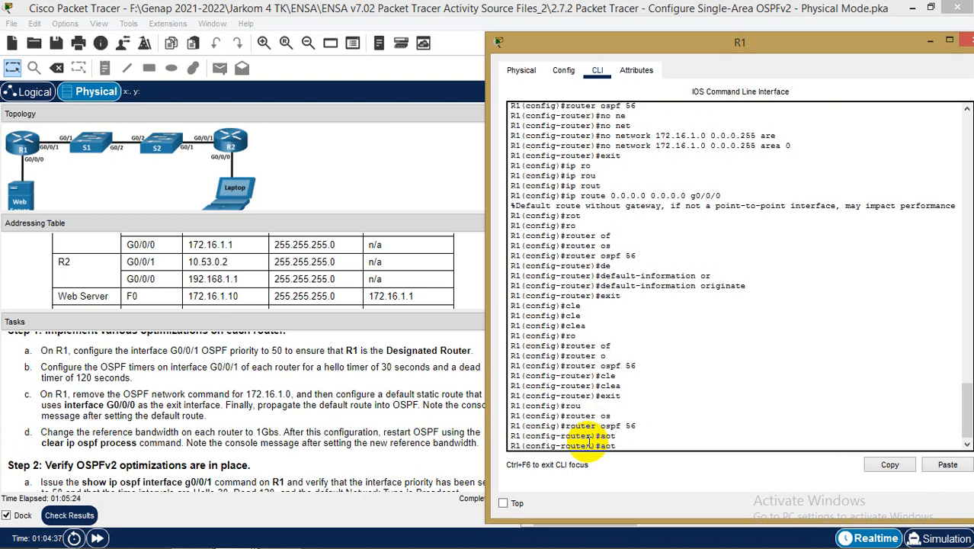
key(BackSpace)
key(BackSpace)
key(Tab)
text(u)
key(Tab)
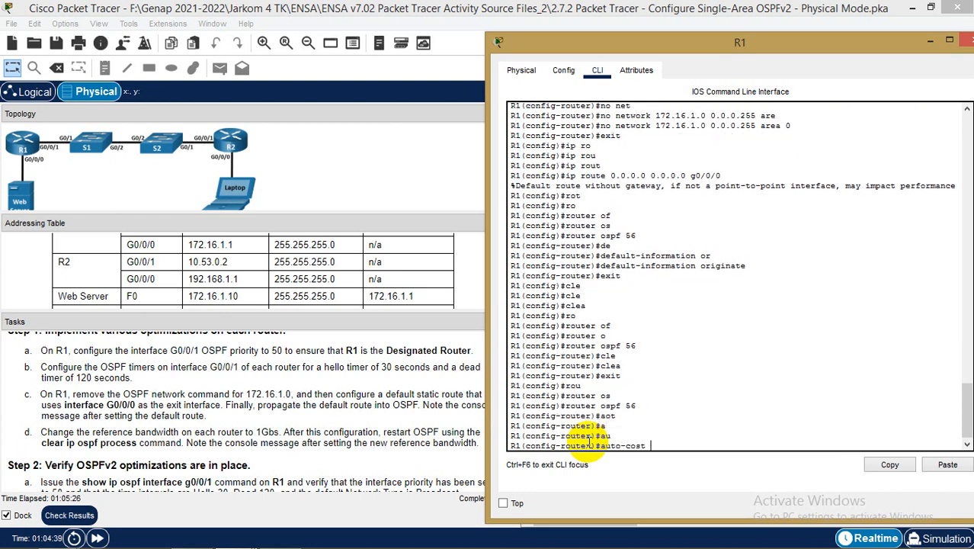
text(re)
key(Tab)
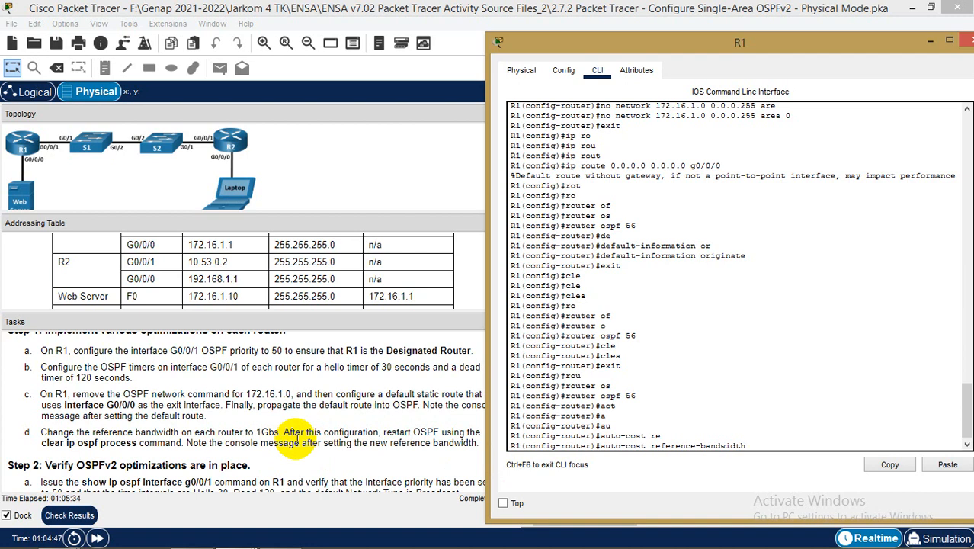
text(1000)
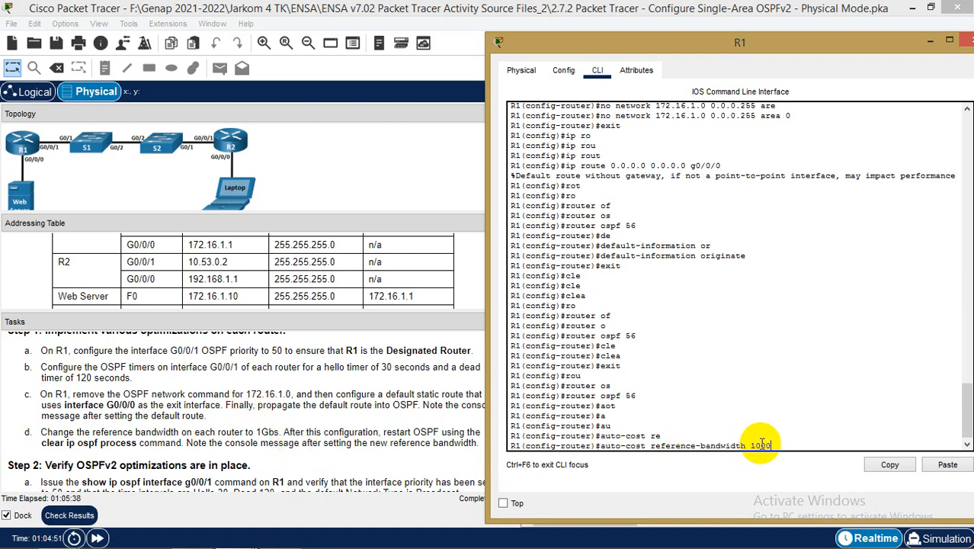
key(Return)
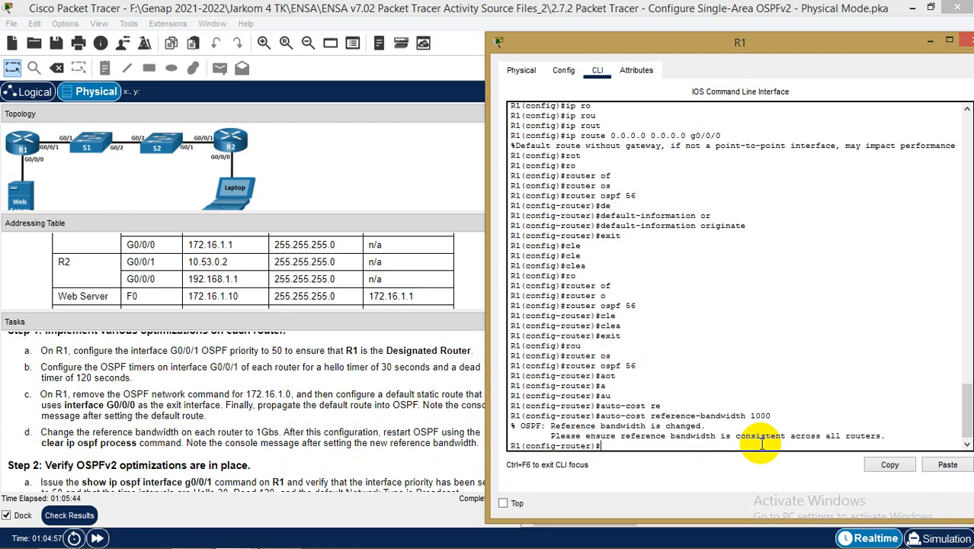
text(end)
Leave configuration mode and reset all of R1's OSPF processes with clear ip ospf process, confirming yes
key(Return)
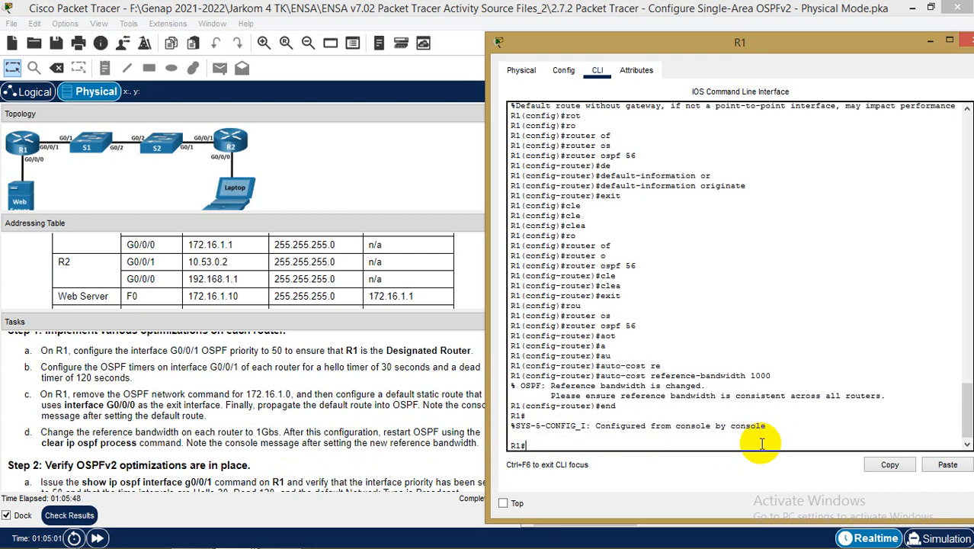
text(clea)
key(Tab)
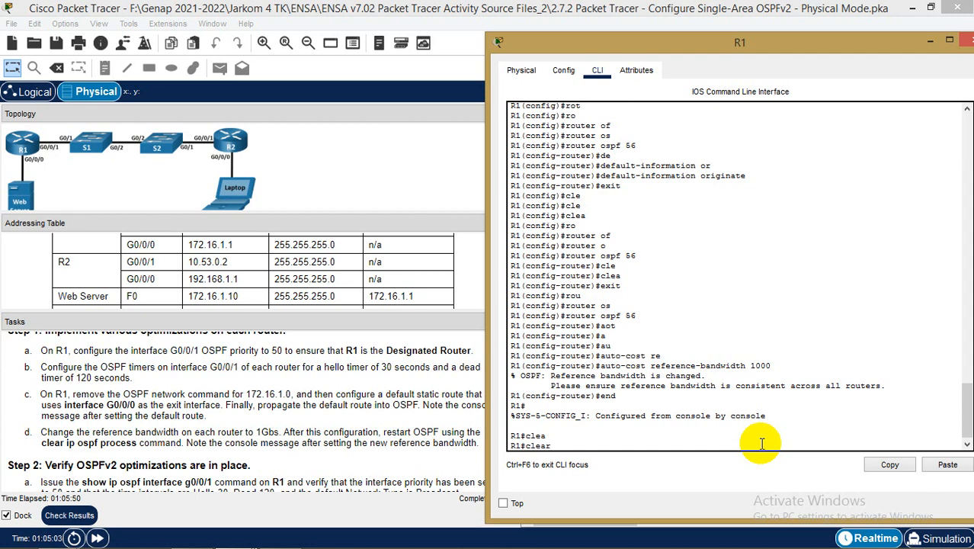
text(ip os)
key(Tab)
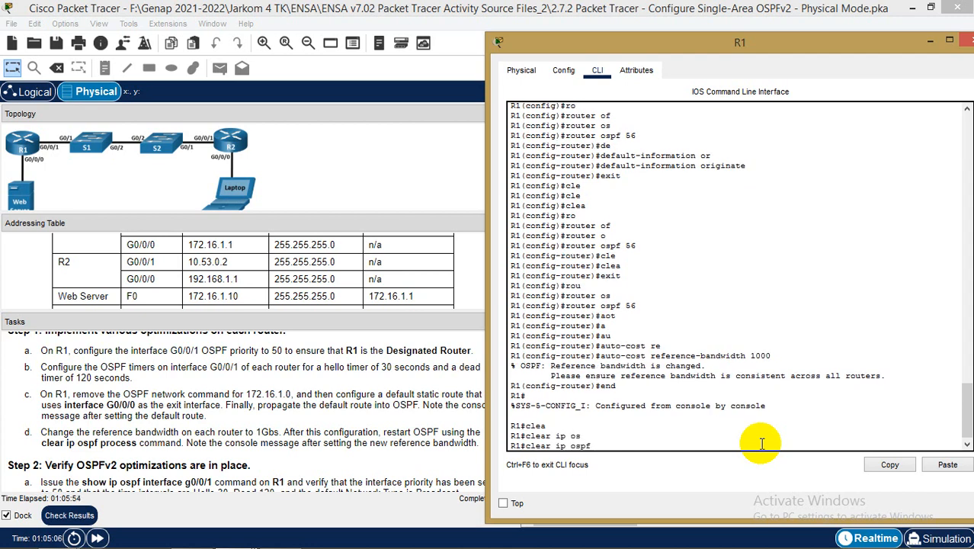
text(p)
key(Tab)
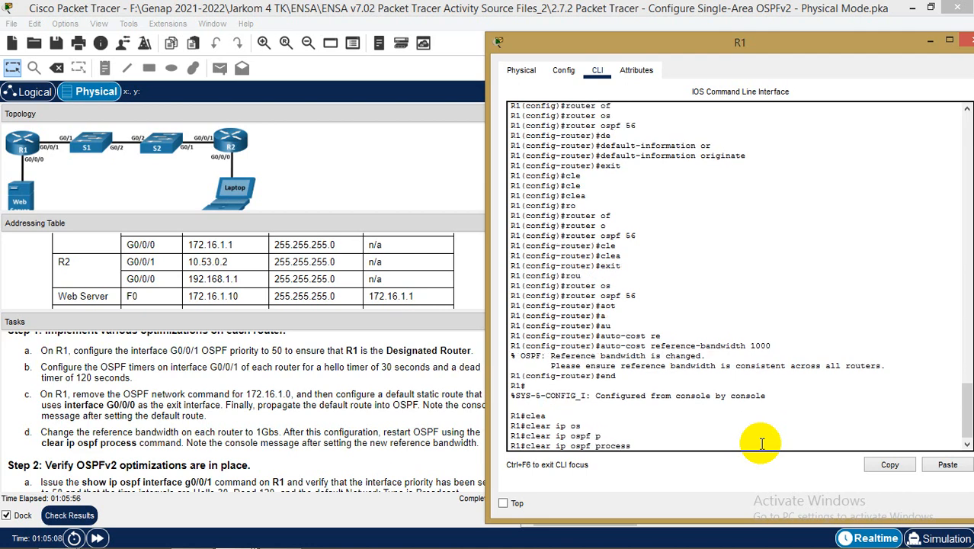
key(Return)
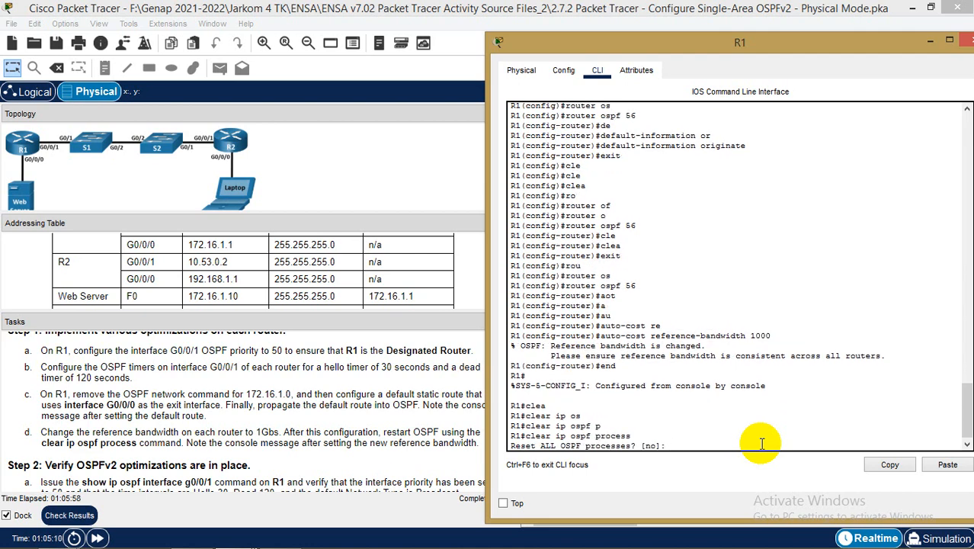
text(yes)
key(Return)
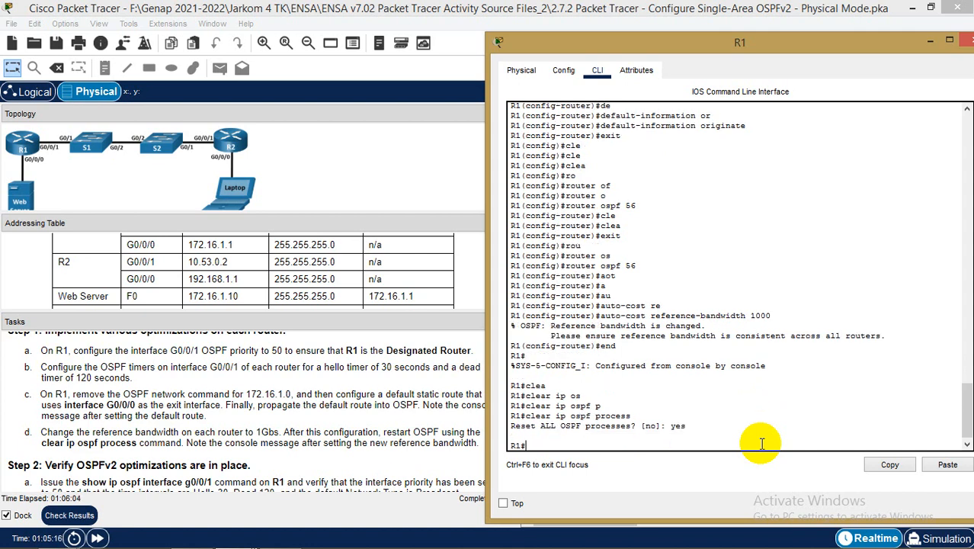
double_click(814, 46)
Save R1's running-config to startup-config, then close R1's device window
drag(907, 6, 579, 27)
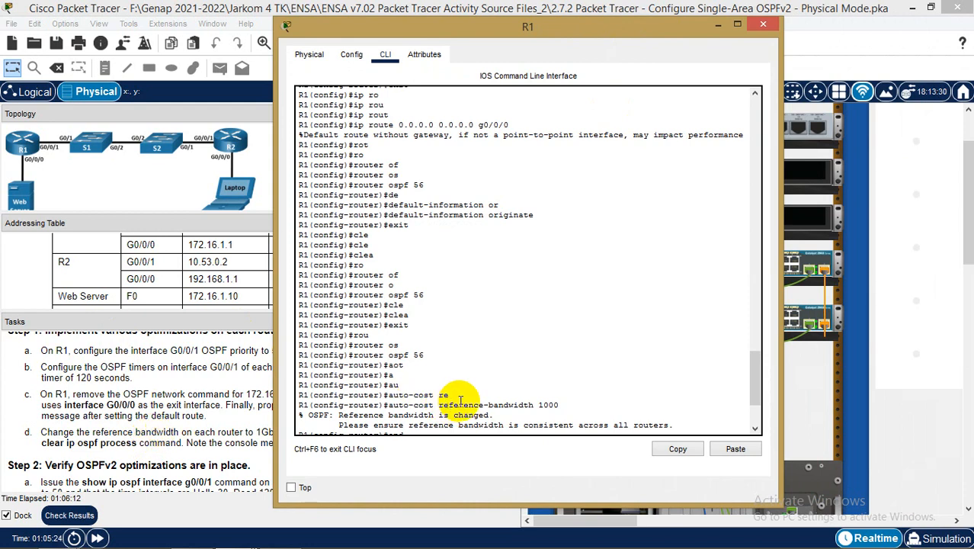
scroll(591, 276, down, 4)
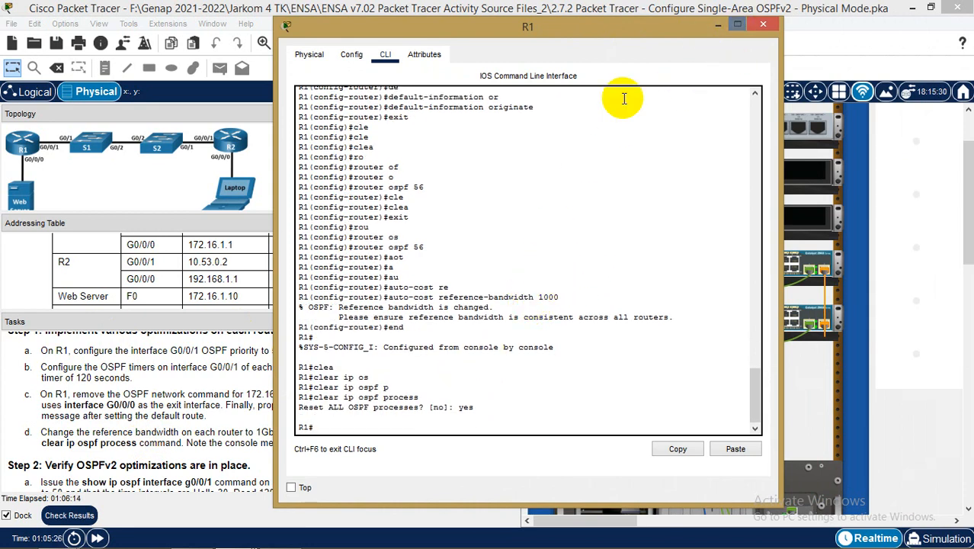
text(cop)
key(Tab)
text(r)
key(Tab)
text(s)
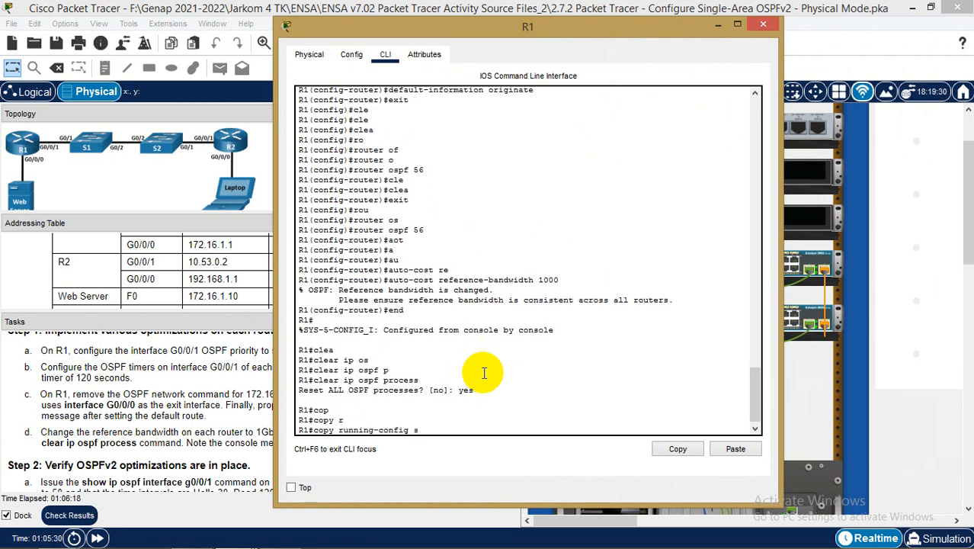
text(t)
key(Tab)
key(Return)
key(Return)
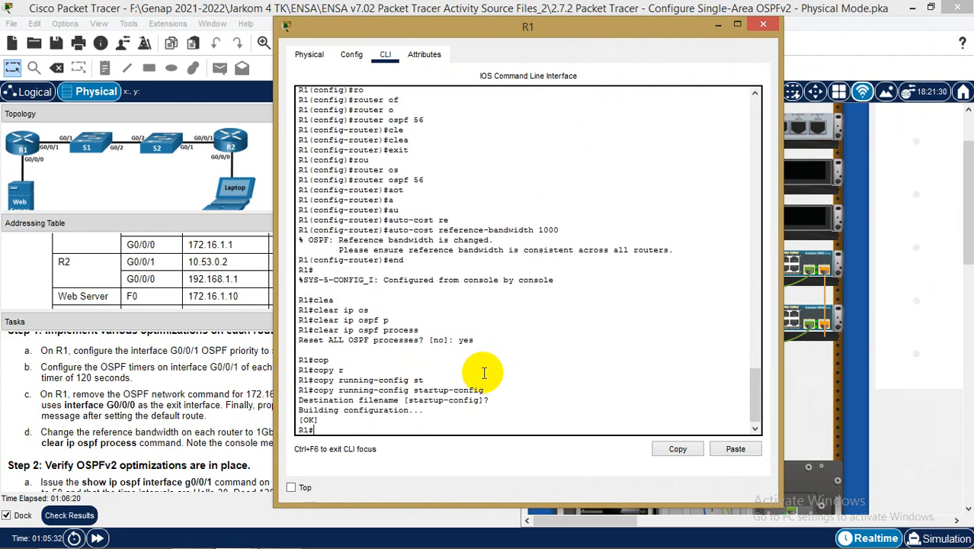
click(763, 25)
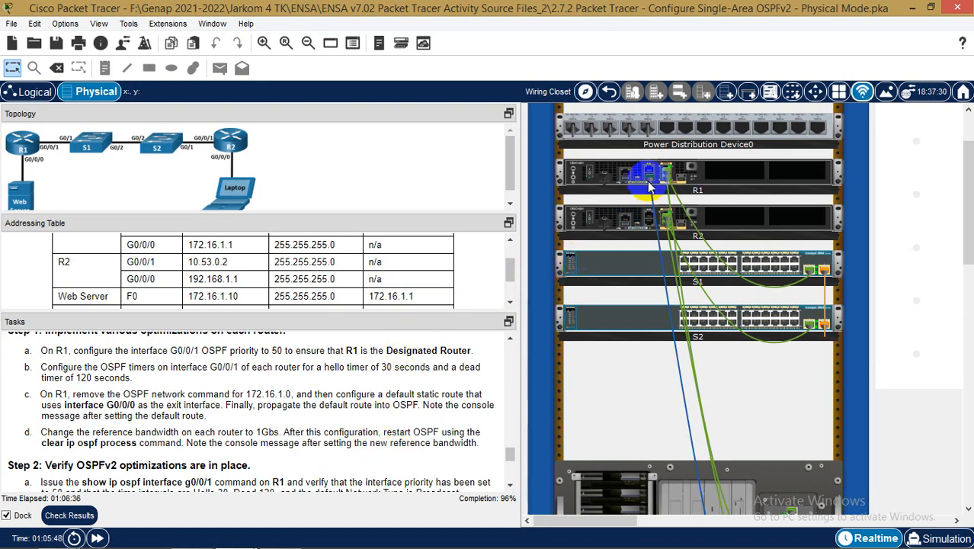
Move the laptop's console cable from R1 to R2 and start a new terminal session
drag(650, 179, 927, 460)
click(927, 459)
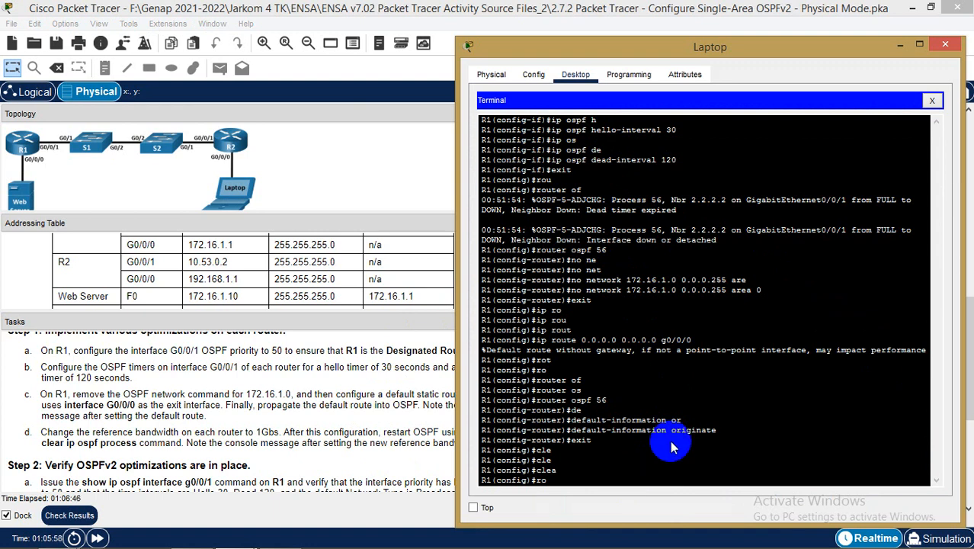
drag(808, 50, 750, 53)
click(875, 102)
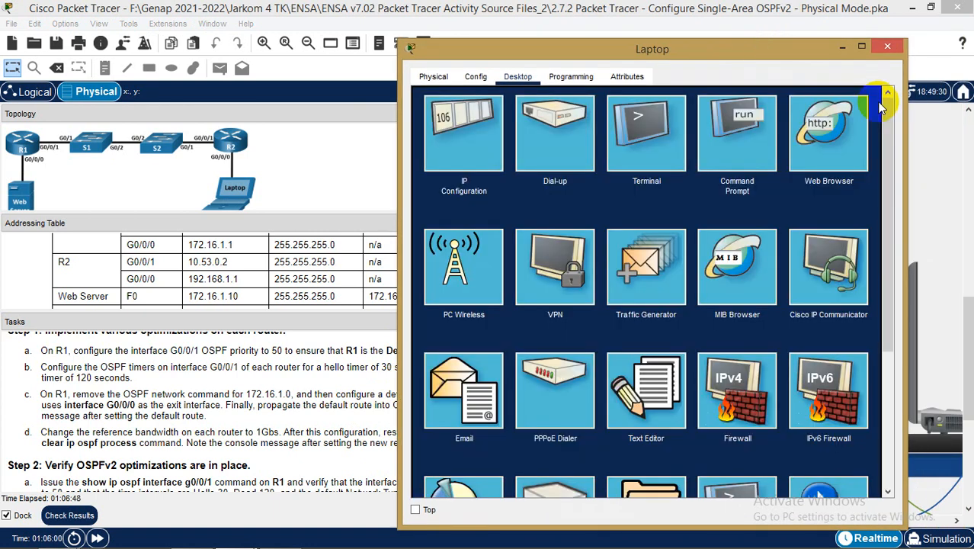
click(648, 149)
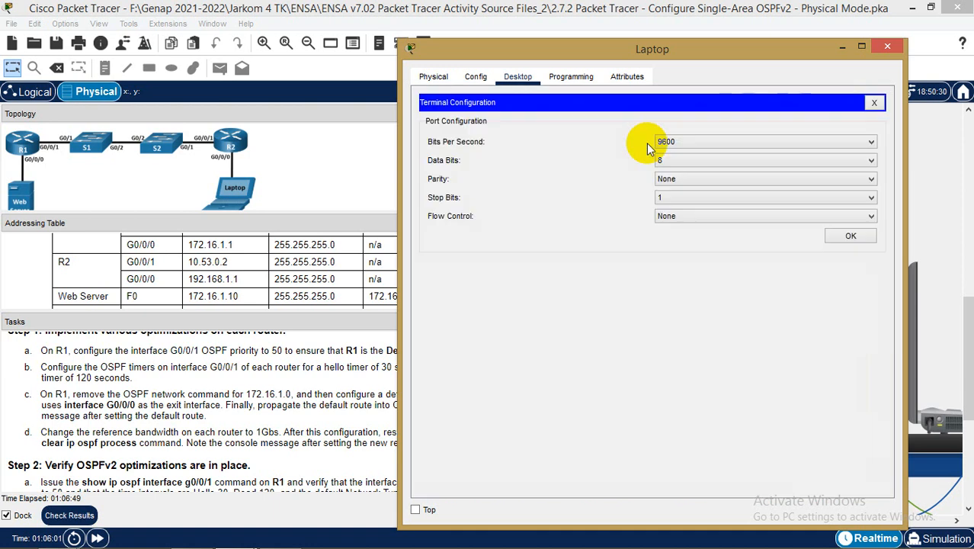
click(843, 235)
Enter global configuration mode on R2 with conf t
key(Return)
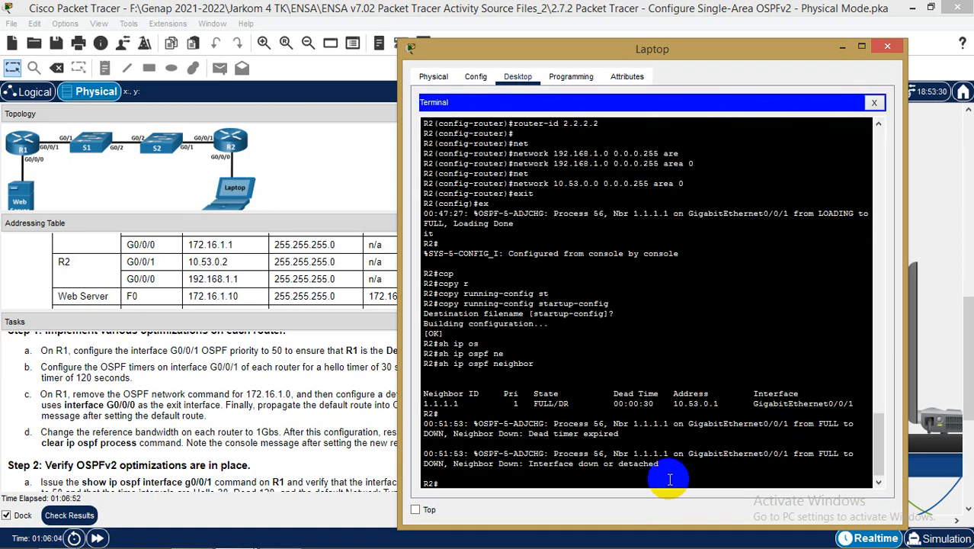
text(conf t)
key(Return)
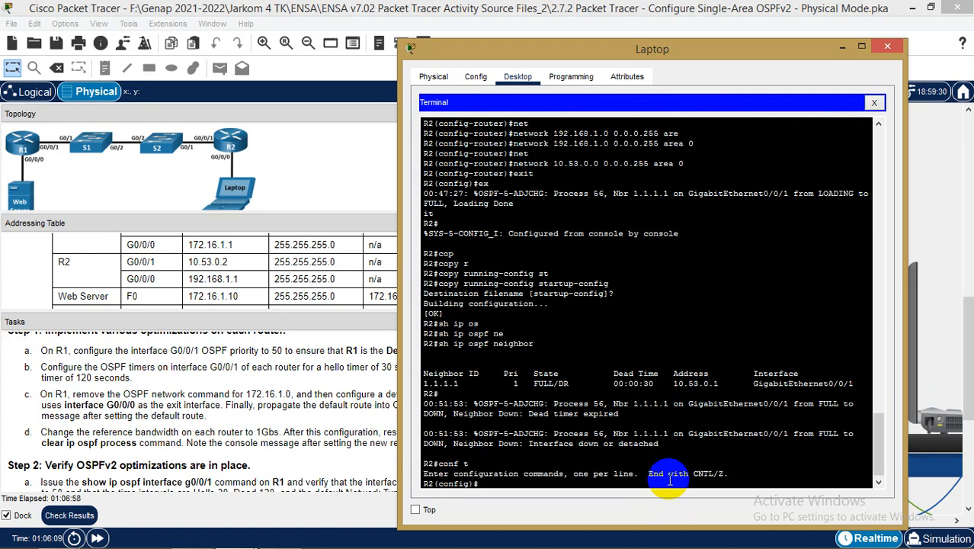
Bring the task list forward, briefly check the addressing notes, and scroll to the OSPF optimization steps
click(278, 389)
scroll(279, 392, up, 1)
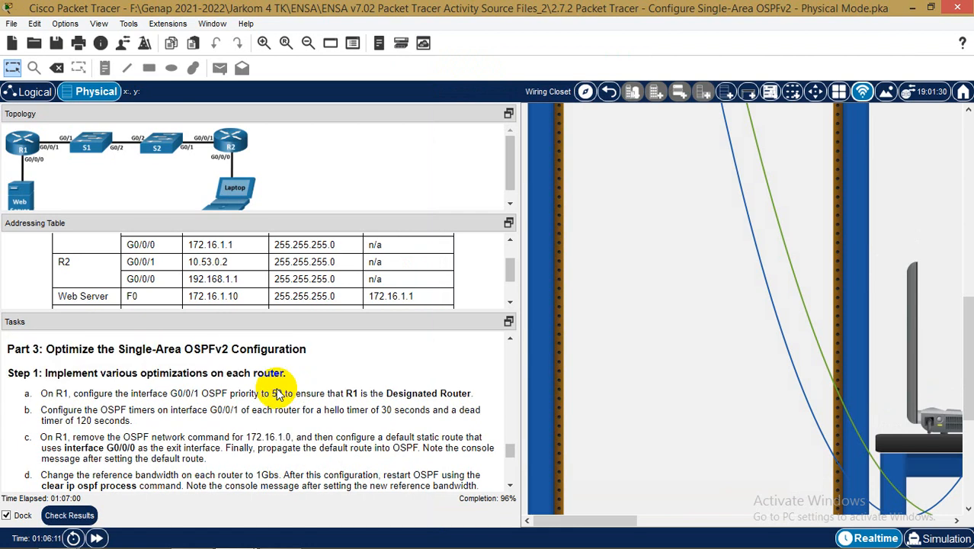
click(279, 536)
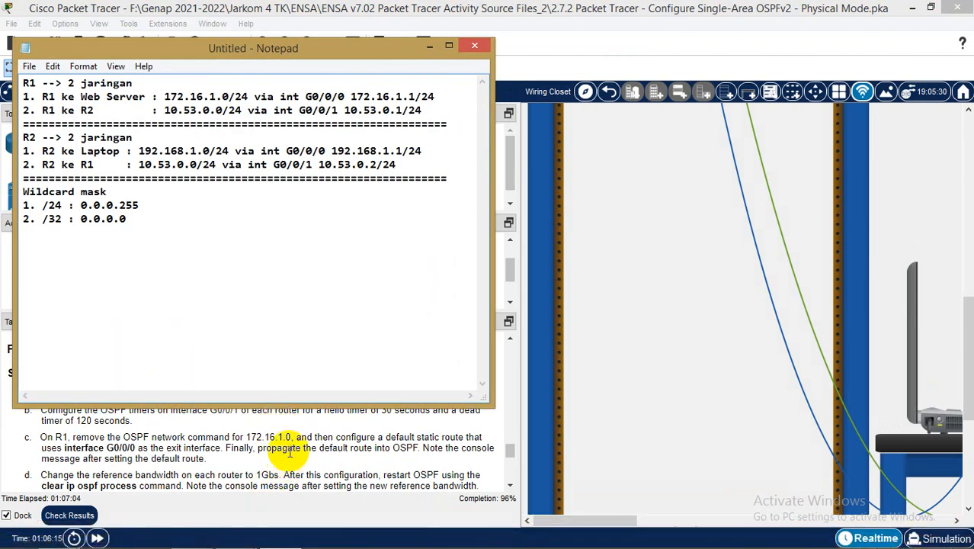
click(429, 47)
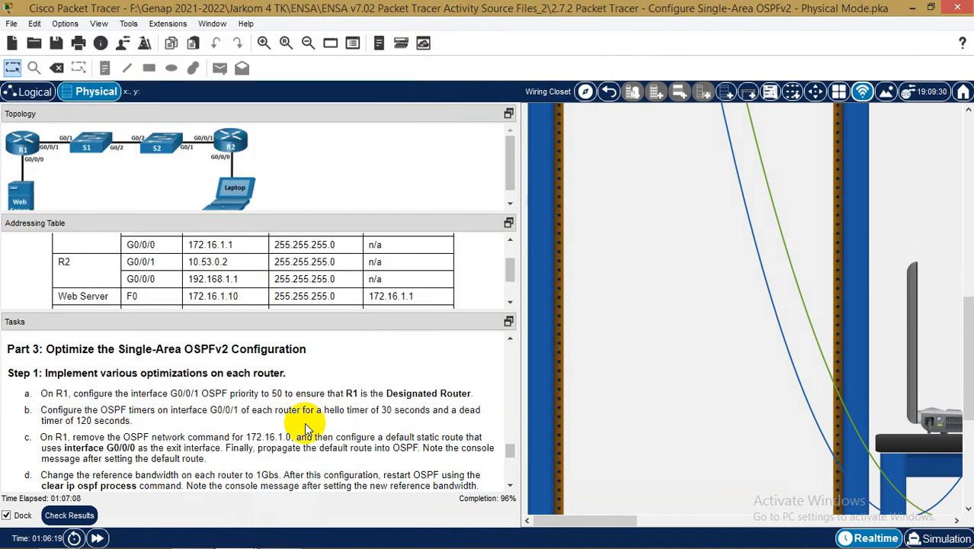
scroll(308, 407, down, 1)
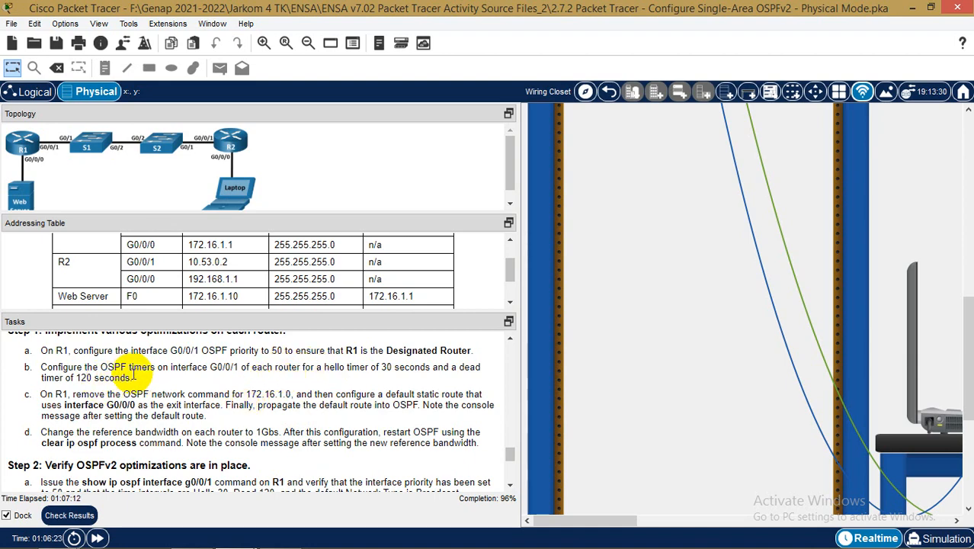
mouse_move(153, 542)
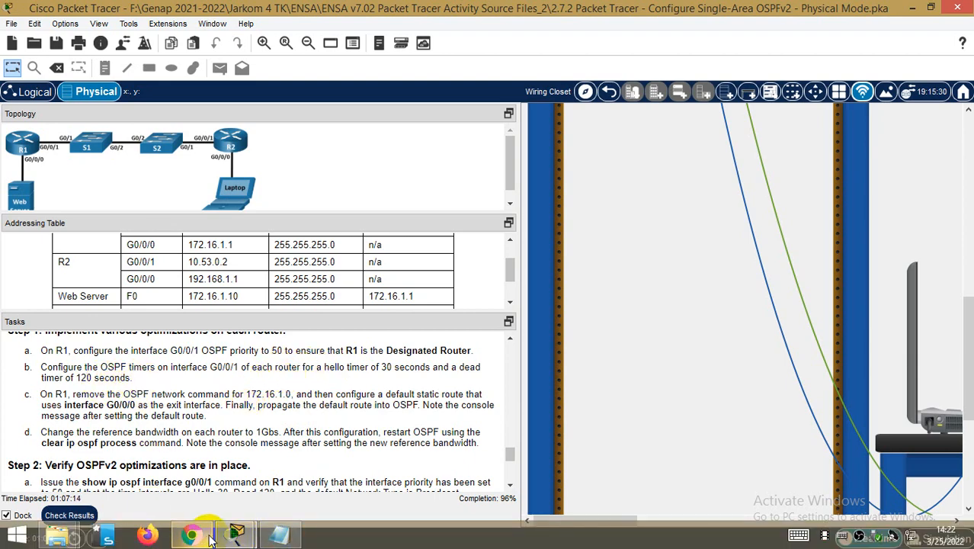
Bring the laptop terminal forward, enter R2's OSPF process 56, then exit back to global configuration
mouse_move(233, 537)
click(351, 474)
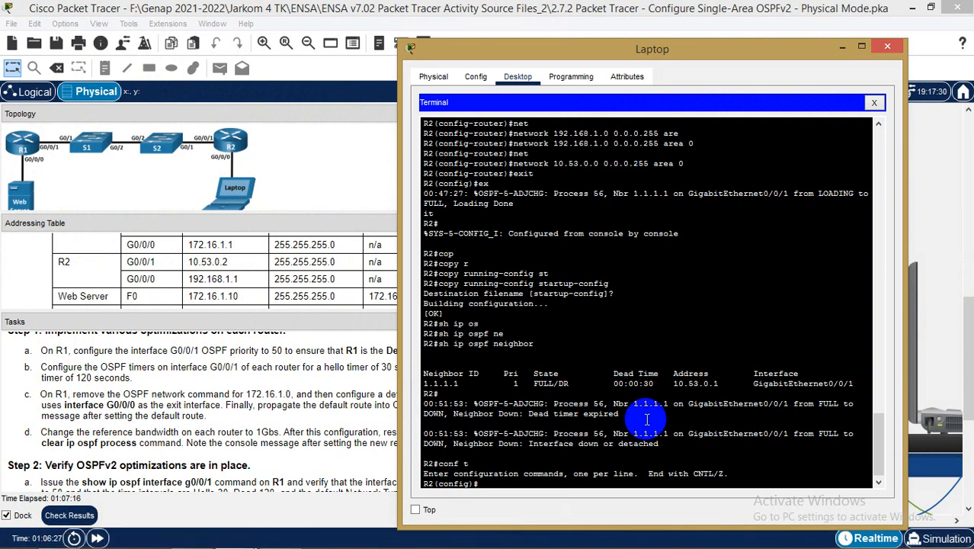
text(rou)
key(Tab)
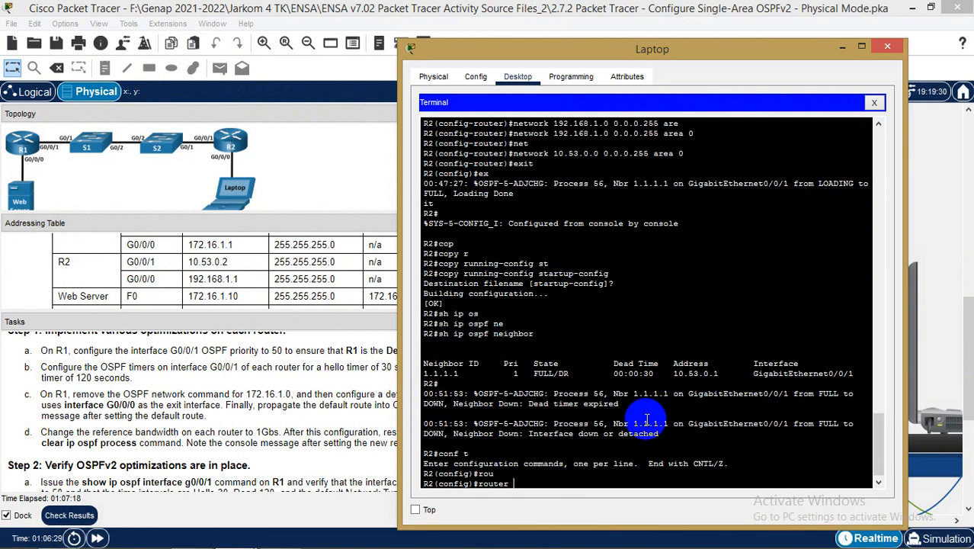
text(os)
key(Tab)
text(56)
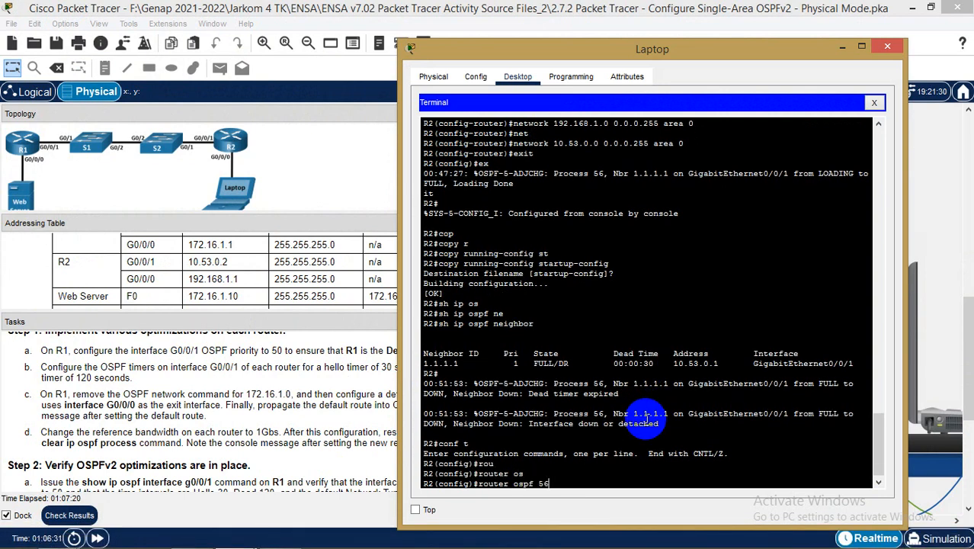
key(Return)
text(ip os)
key(Tab)
key(BackSpace)
key(Tab)
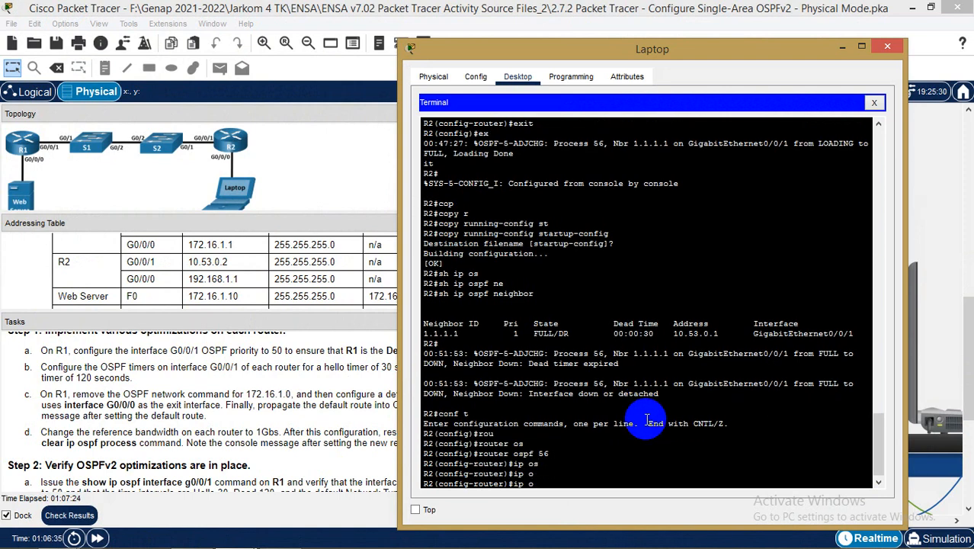
key(BackSpace)
key(BackSpace)
key(BackSpace)
text(exit)
key(Return)
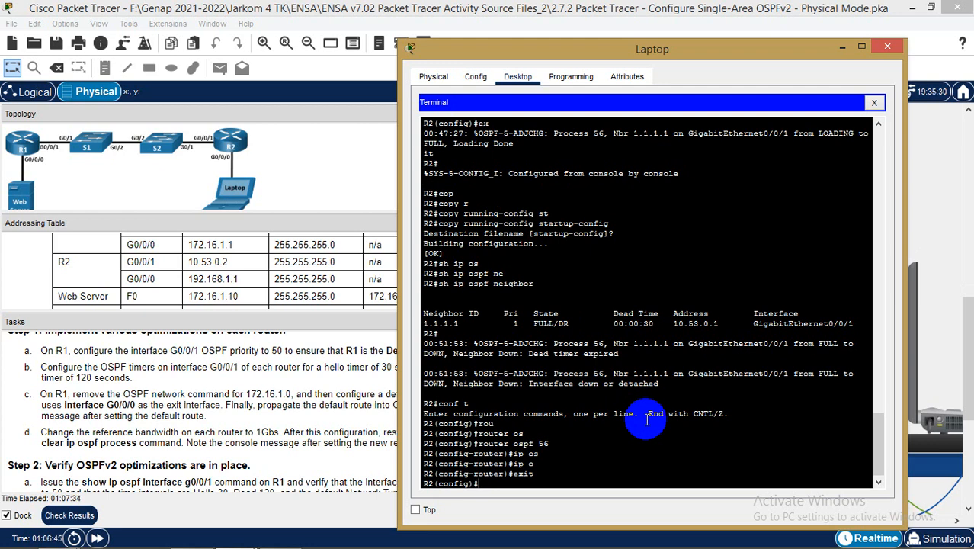
On interface G0/0/1, set the OSPF hello interval to 30 seconds
text(int)
text( g/)
text(0/0/)
text(1)
key(Return)
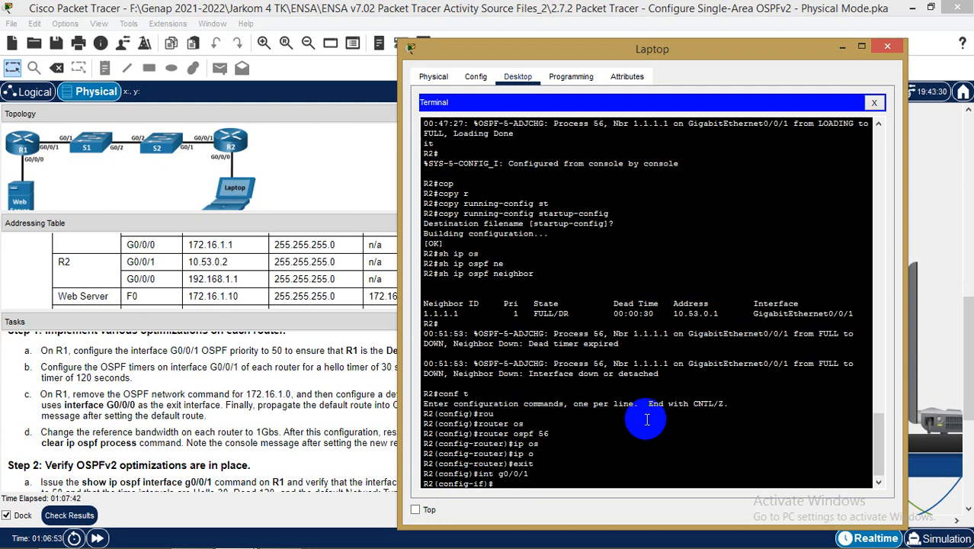
text(ip os)
key(Tab)
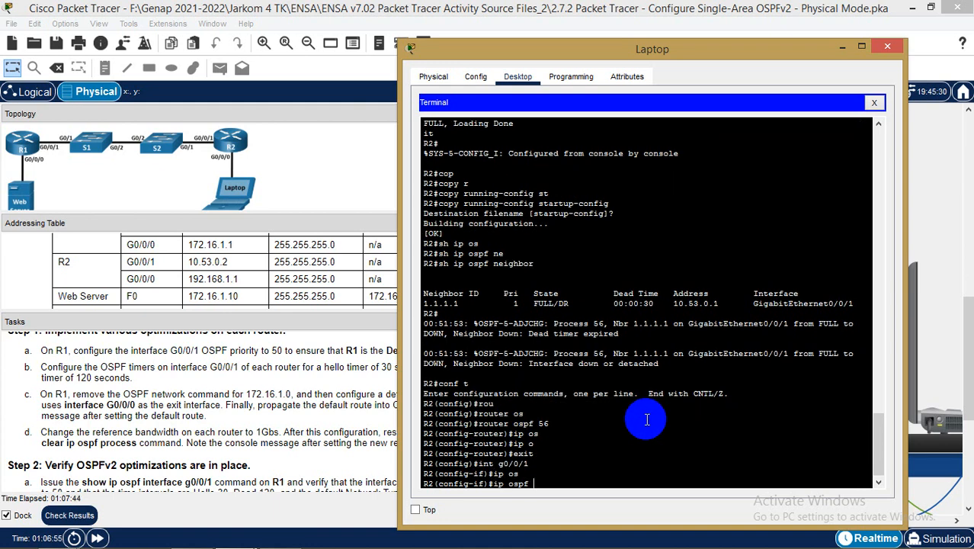
text(he)
key(Tab)
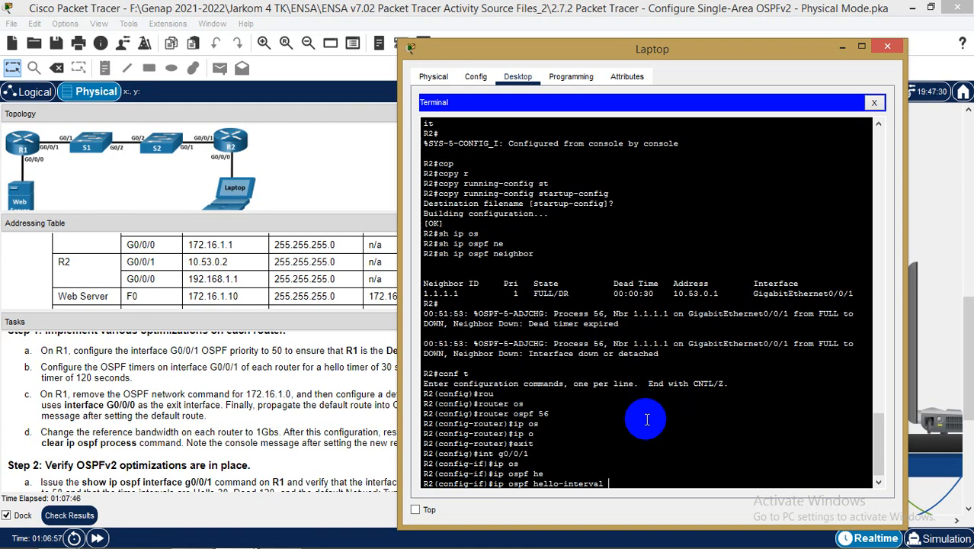
text(30)
key(Return)
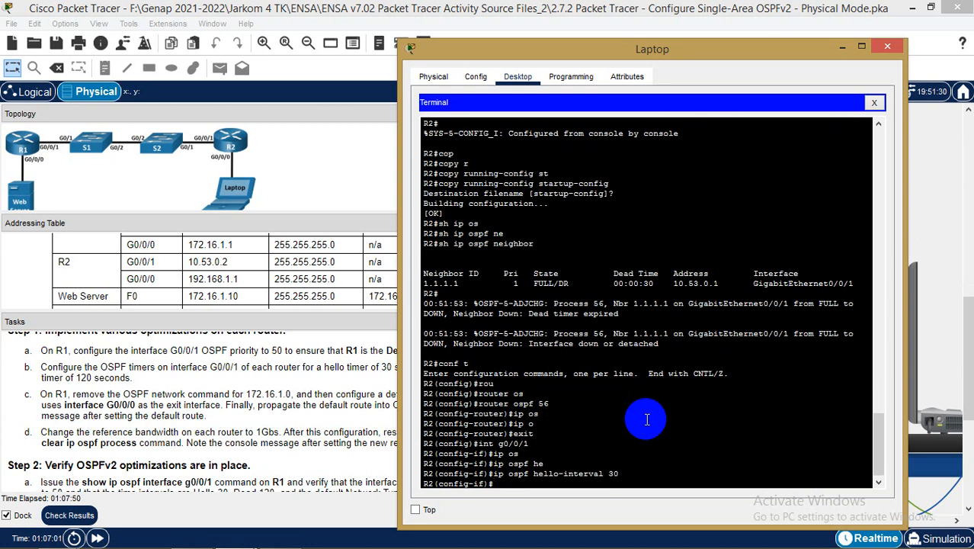
Set G0/0/1's OSPF dead interval to 120 seconds and exit interface configuration
text(ip os)
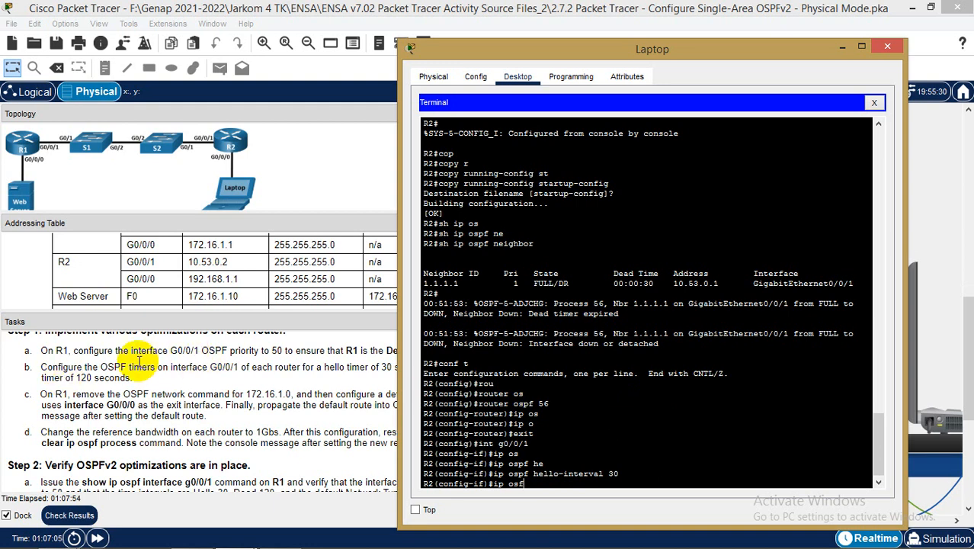
text(f)
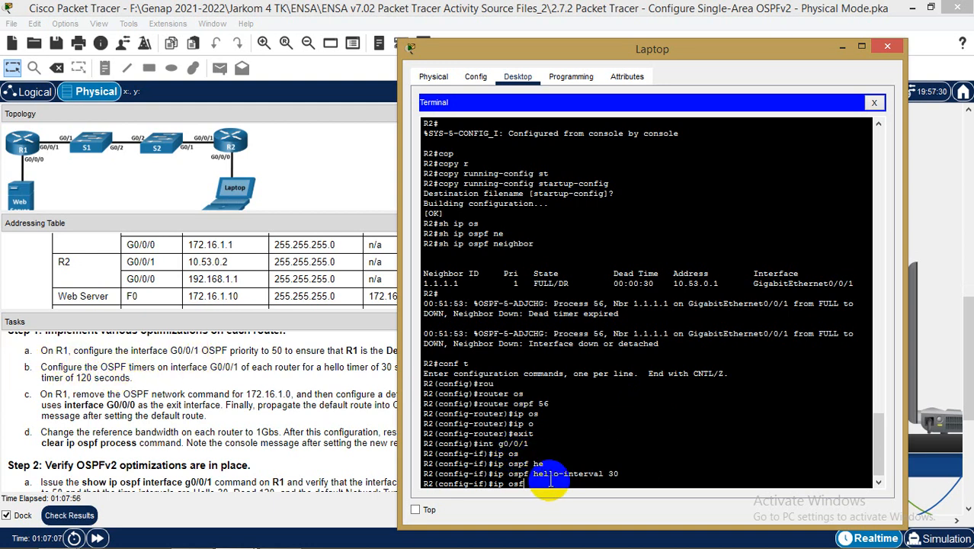
key(Tab)
key(BackSpace)
key(Tab)
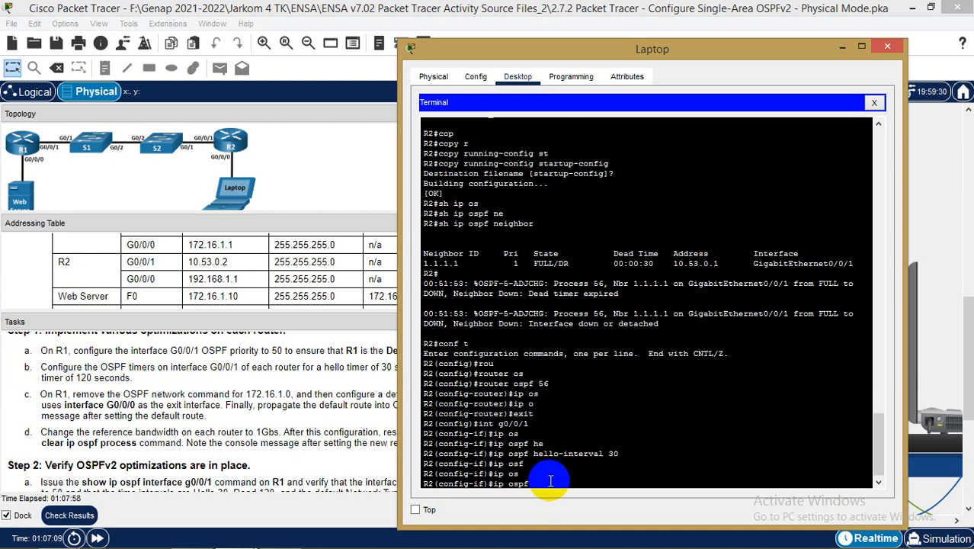
text(de)
key(Tab)
text(120)
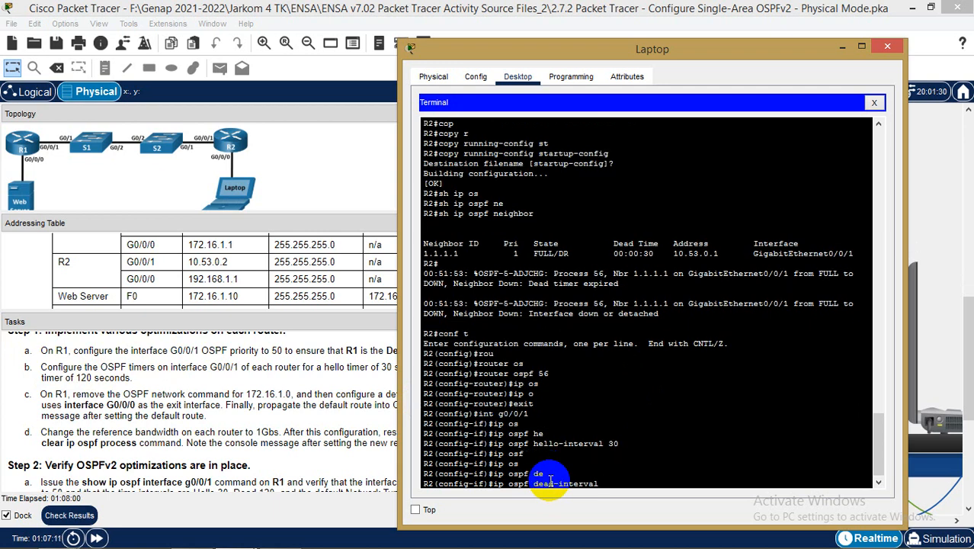
key(Return)
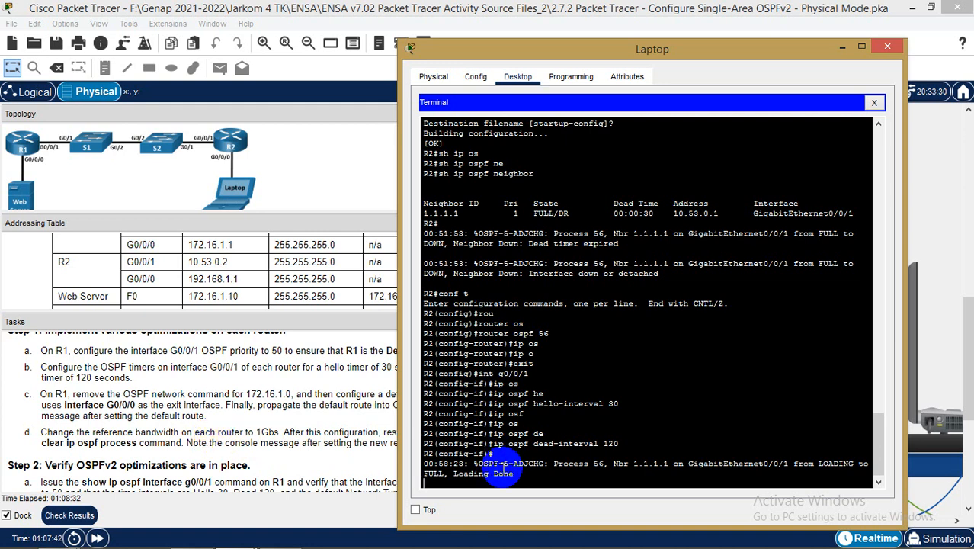
key(Return)
text(e)
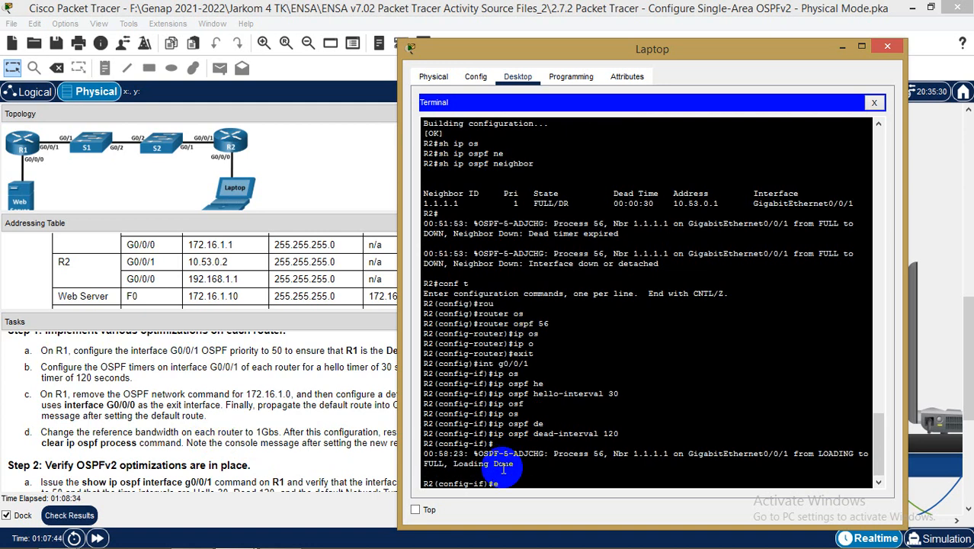
text(xit)
key(Return)
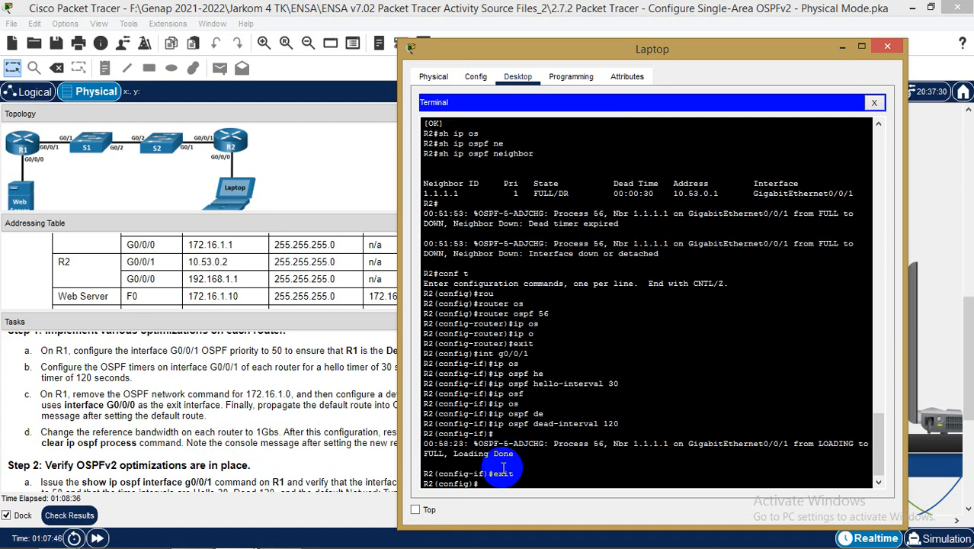
In R2's OSPF process 56, set auto-cost reference-bandwidth to 1000 and exit
text(rou)
key(Tab)
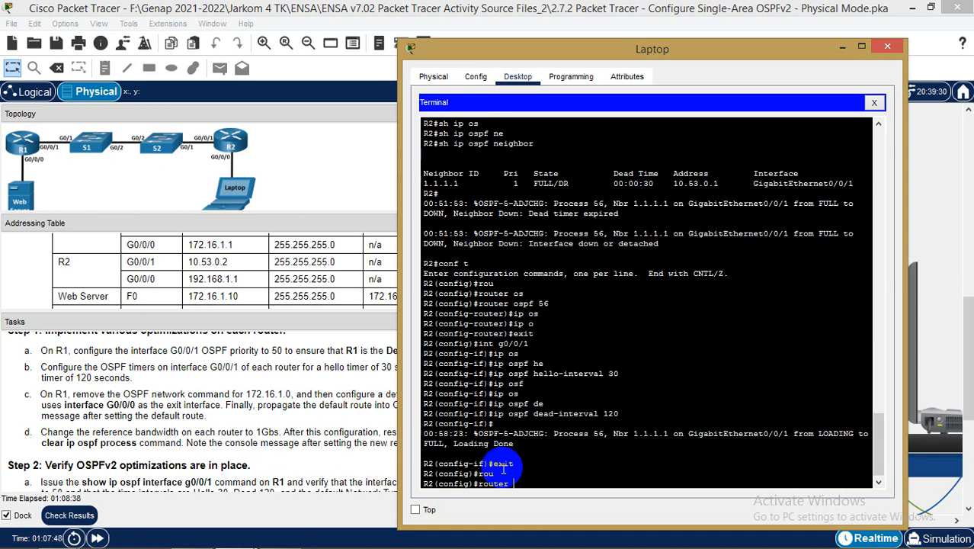
text(os)
key(Tab)
text(56)
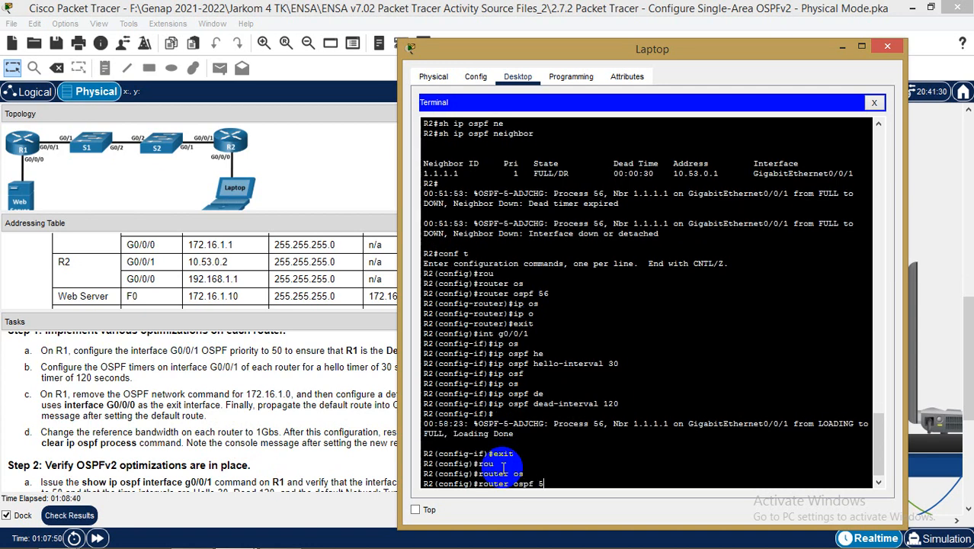
key(Return)
text(au)
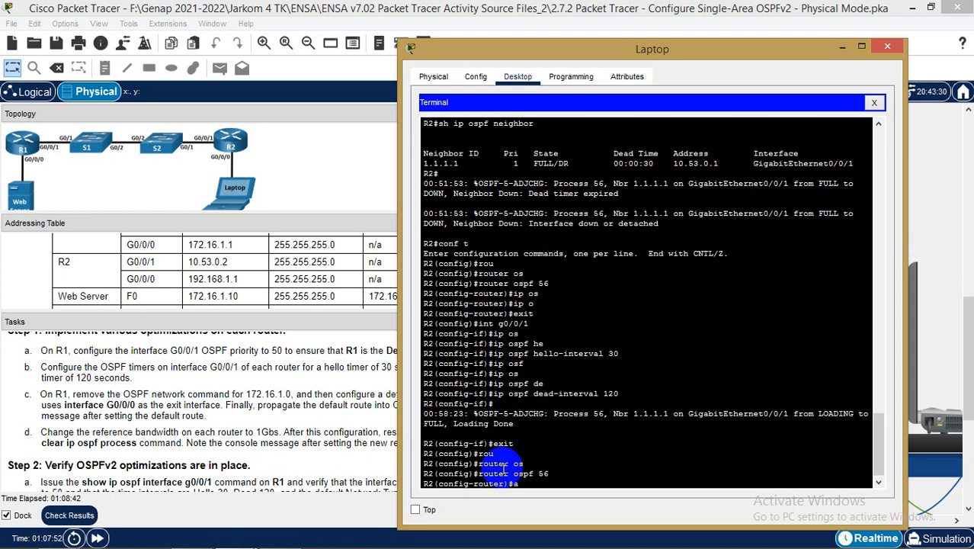
key(Tab)
text(re)
key(Tab)
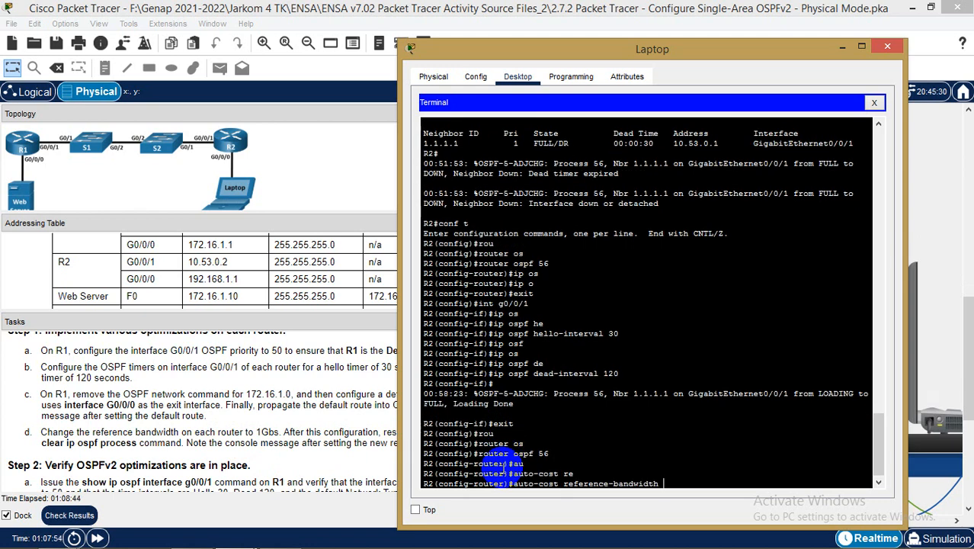
text(1000)
key(Return)
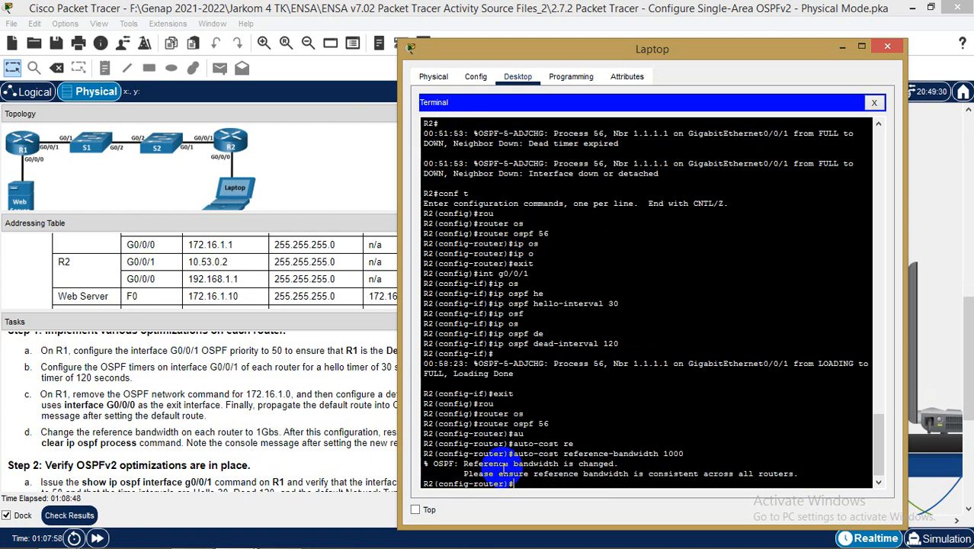
text(exit)
key(Return)
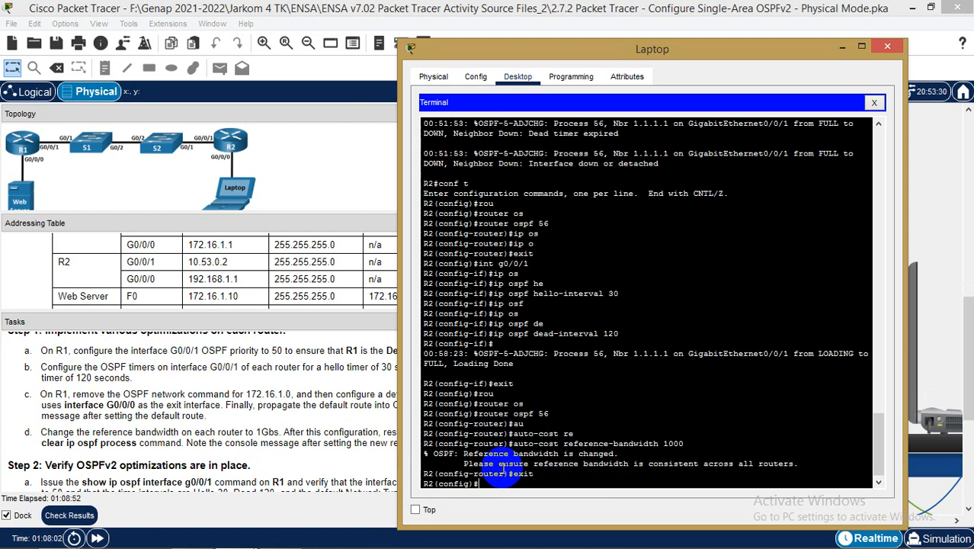
Return to privileged mode and reset R2's OSPF processes with clear ip ospf process, confirming yes
text(en)
key(Tab)
text(d)
key(Return)
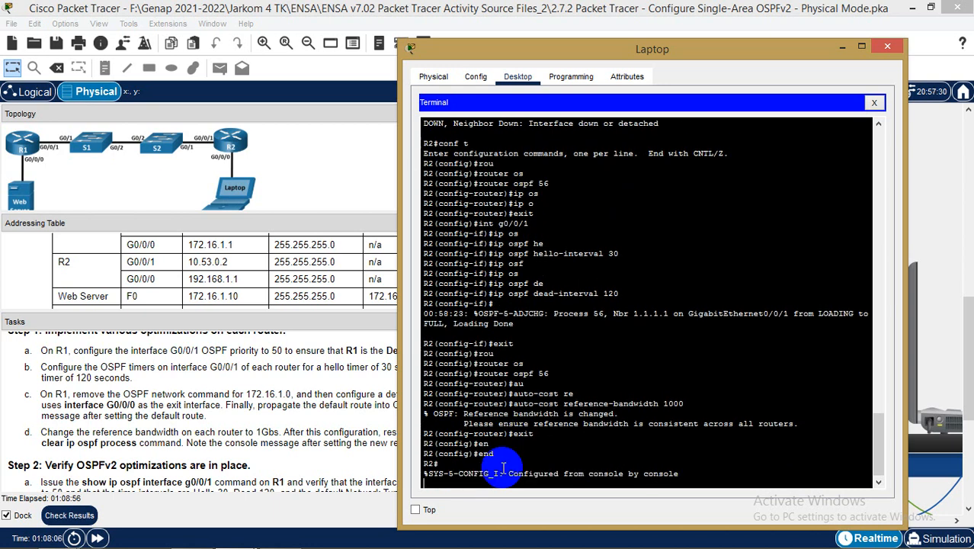
key(Return)
text(clear ip)
key(Tab)
text(p os)
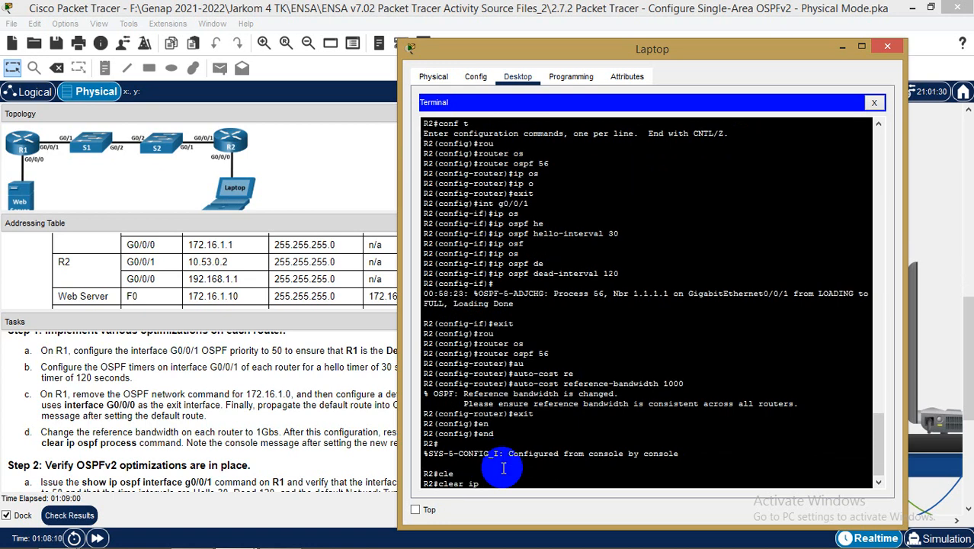
key(Tab)
text(pr)
key(Tab)
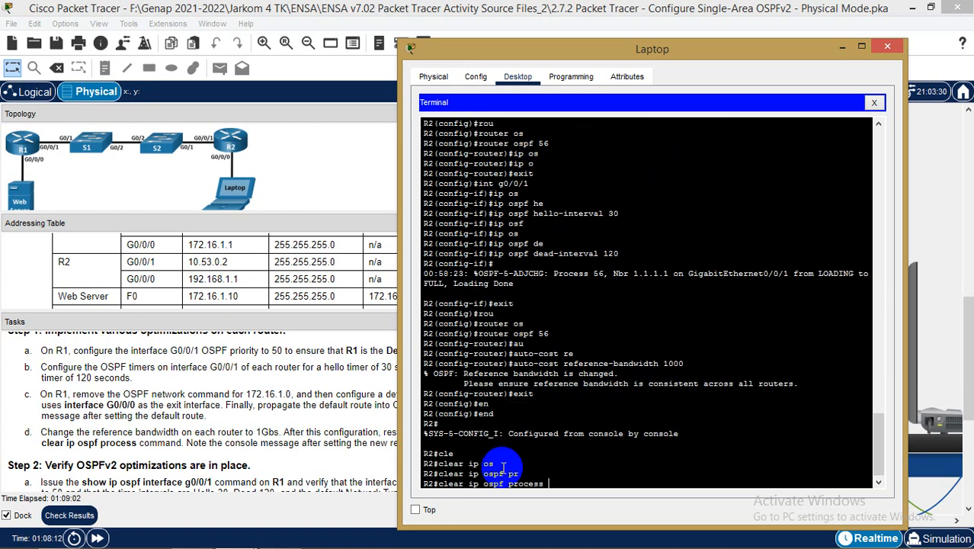
key(Return)
text(yes)
key(Return)
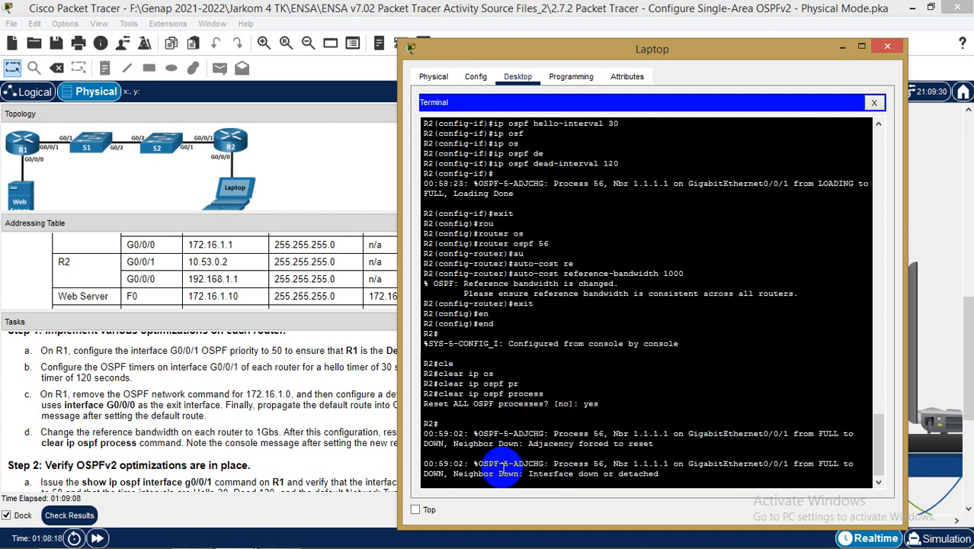
key(Return)
Save R2's running-config to startup-config
text(cop)
key(Tab)
text(r)
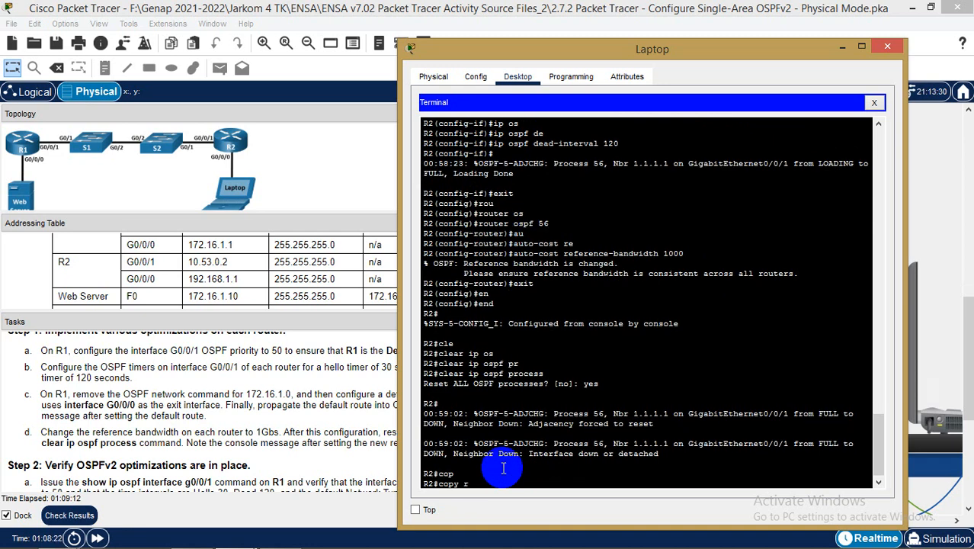
text(unning-config s)
key(Tab)
text(st)
key(Tab)
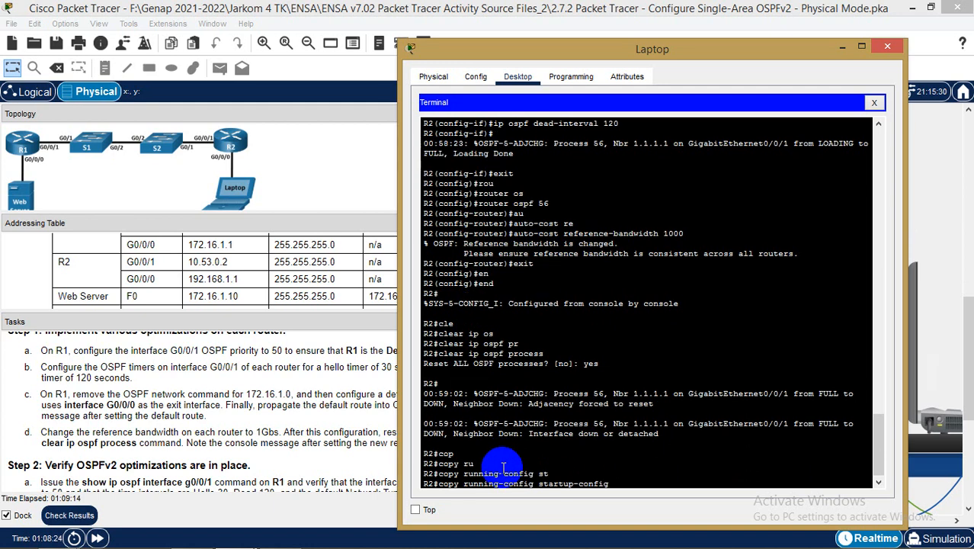
key(Return)
key(Return)
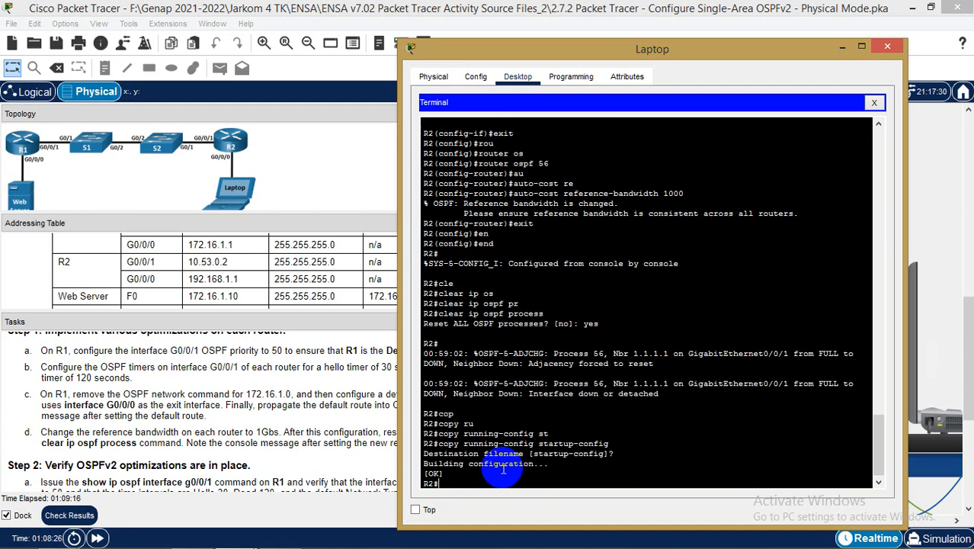
Move the Laptop window further right and scroll the task instructions down to step e
drag(680, 49, 805, 46)
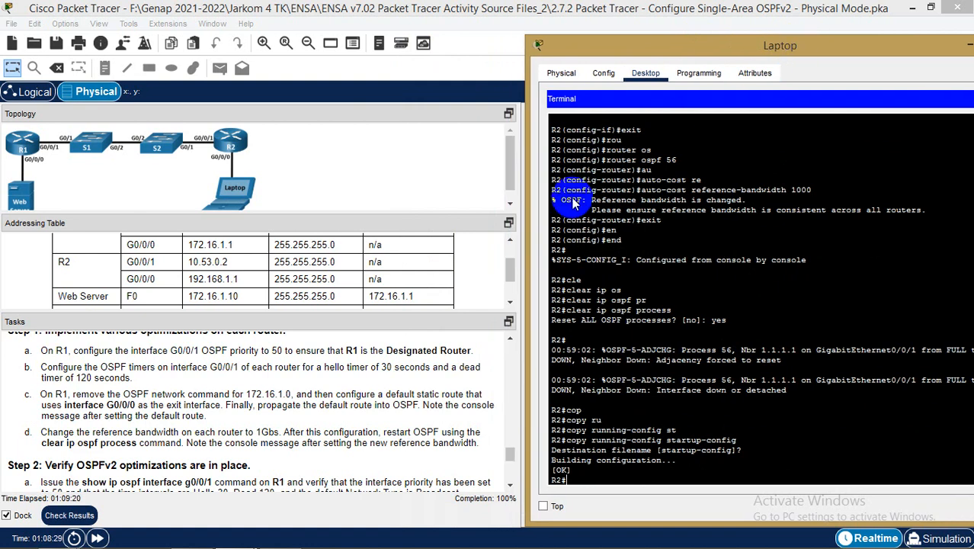
click(385, 435)
scroll(385, 435, down, 2)
scroll(383, 435, down, 1)
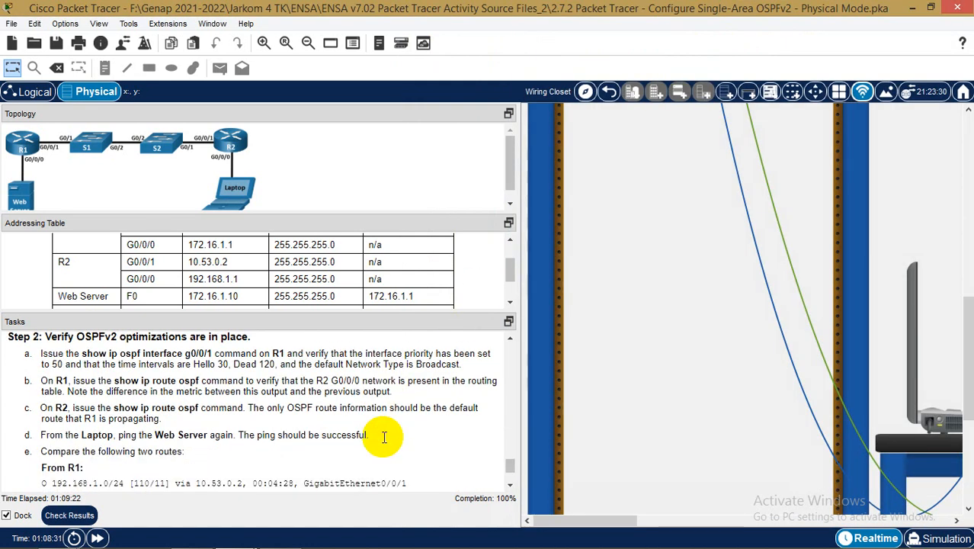
scroll(385, 441, down, 1)
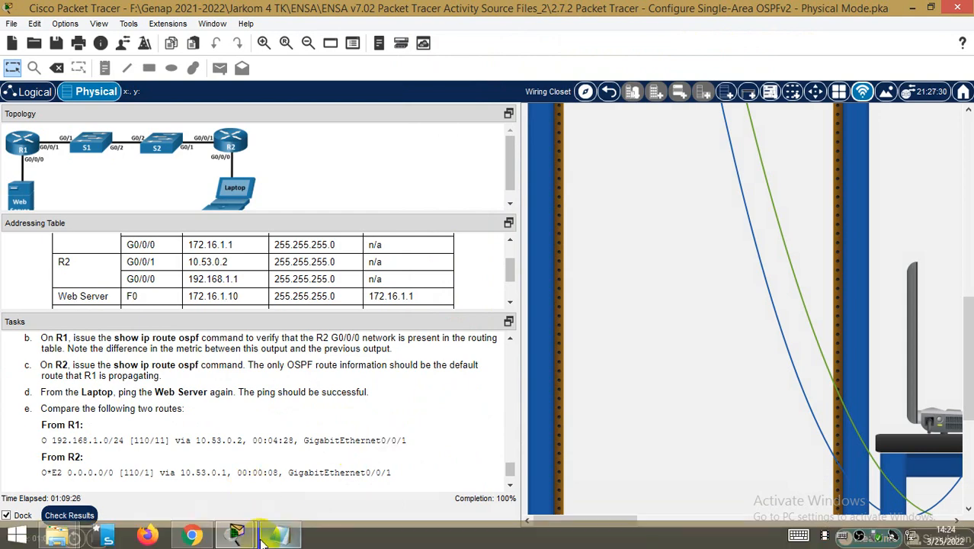
Run show ip route in the Laptop terminal to display R2's routing table
mouse_move(237, 534)
click(347, 490)
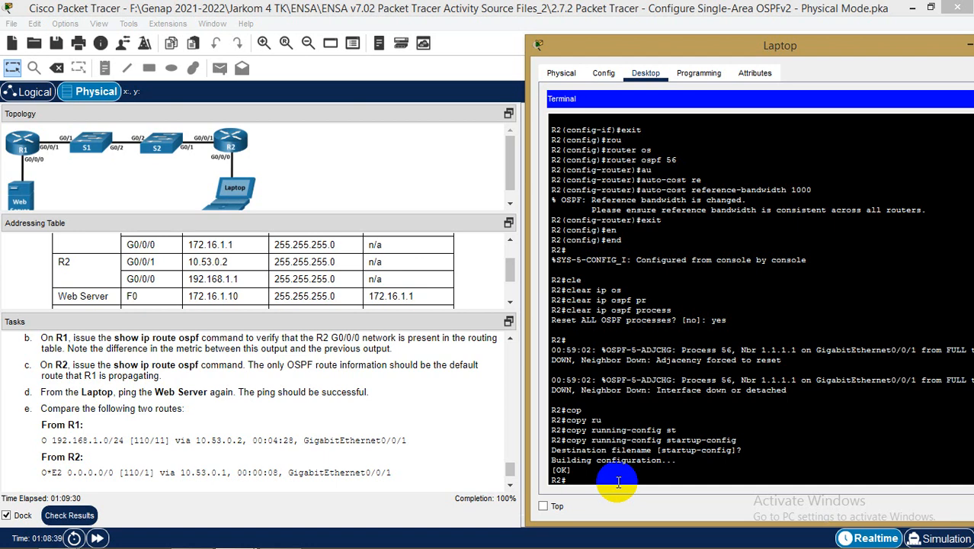
text(sh ip r)
key(Tab)
text(o)
key(Tab)
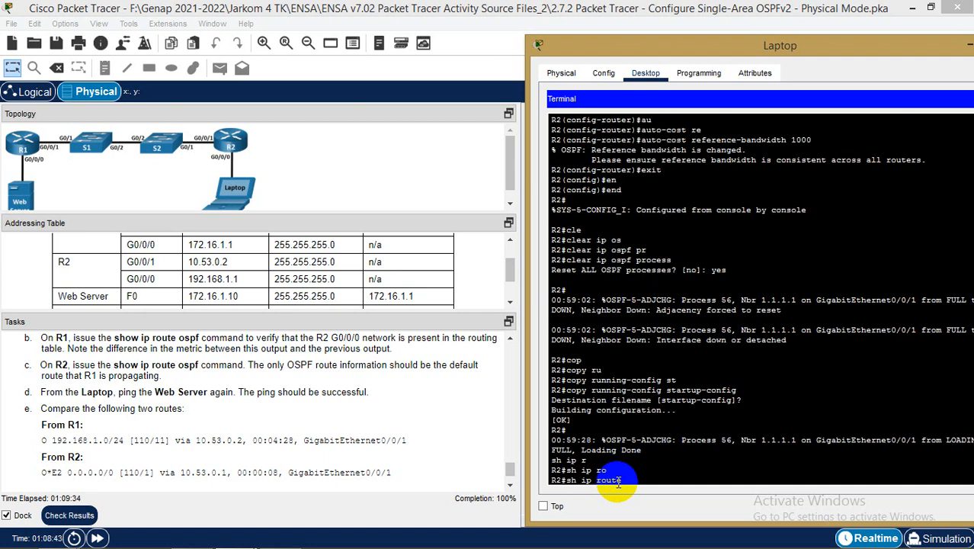
key(Return)
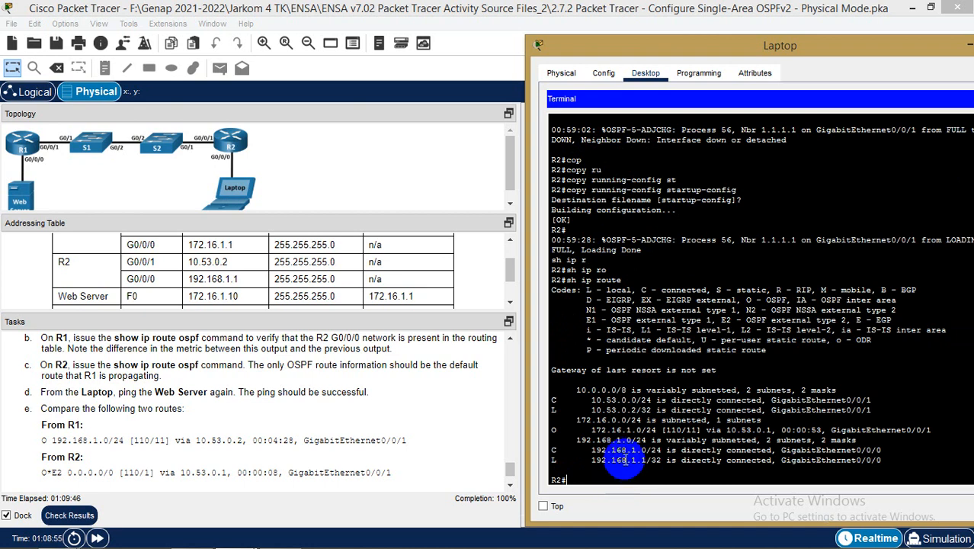
scroll(623, 419, down, 1)
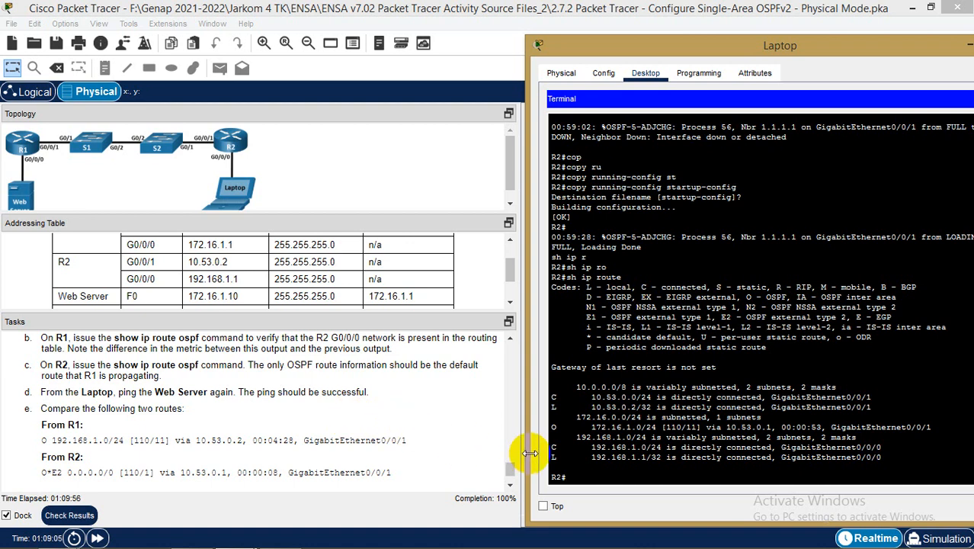
Bring the task instructions forward and review step e again
click(602, 397)
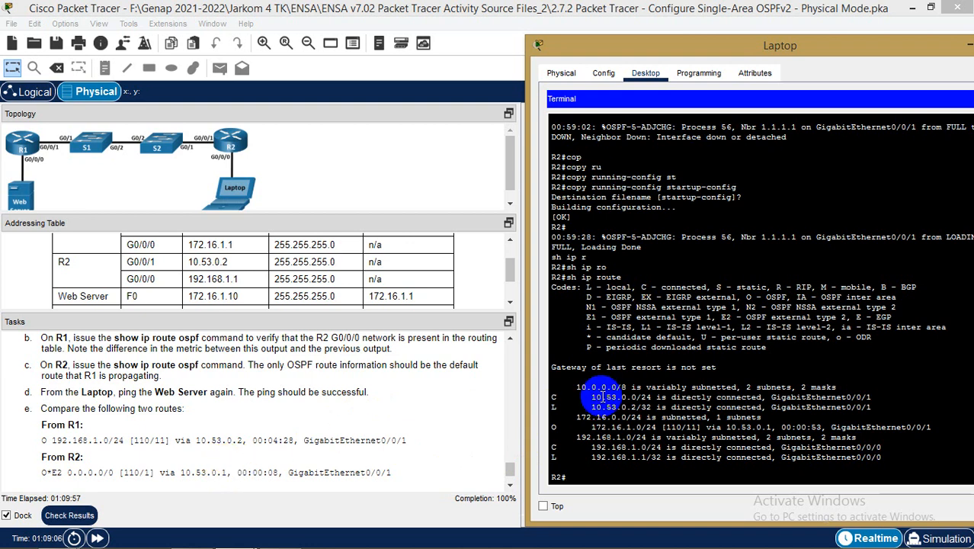
click(231, 439)
scroll(231, 440, up, 1)
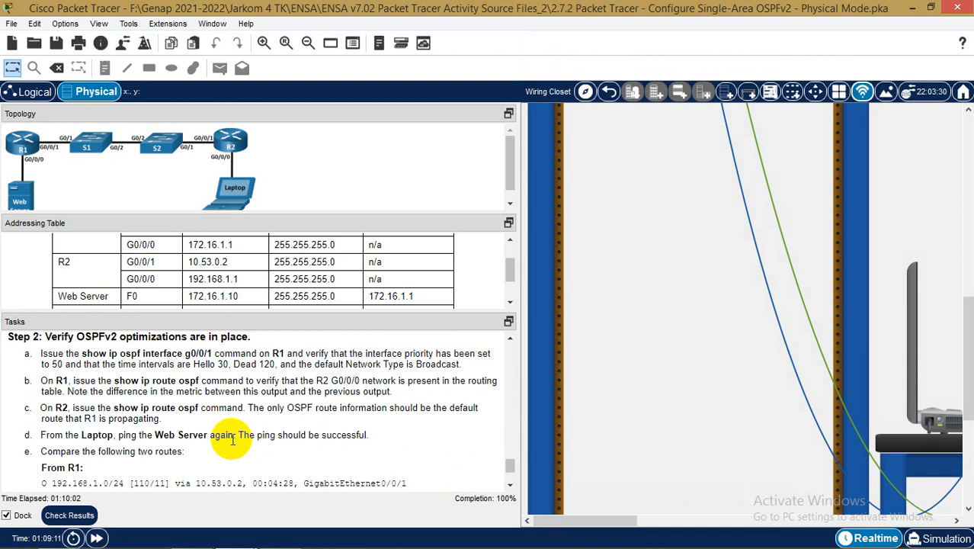
scroll(231, 440, down, 2)
scroll(231, 440, up, 2)
scroll(231, 440, down, 2)
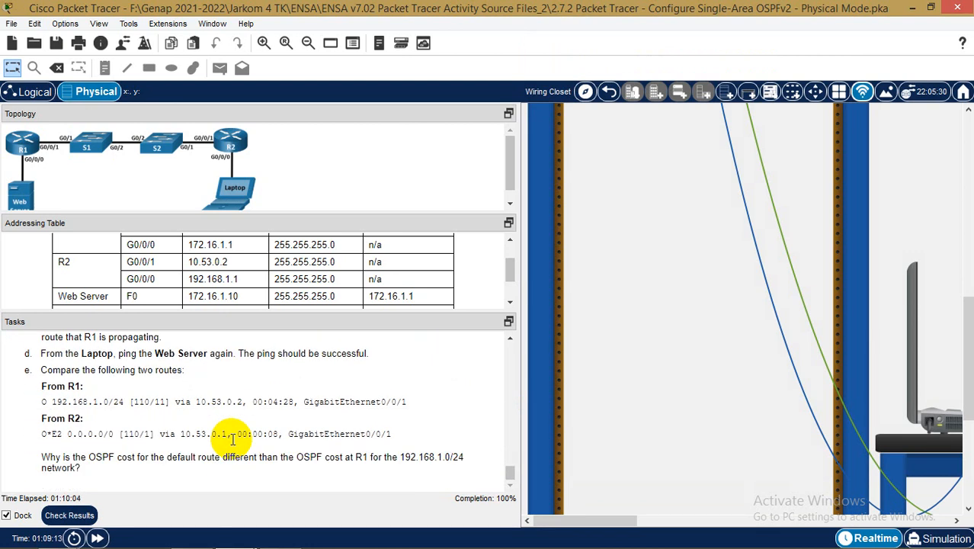
Rerun show ip route on R2, confirming 172.16.1.0/24 via OSPF through 10.53.0.1
mouse_move(237, 540)
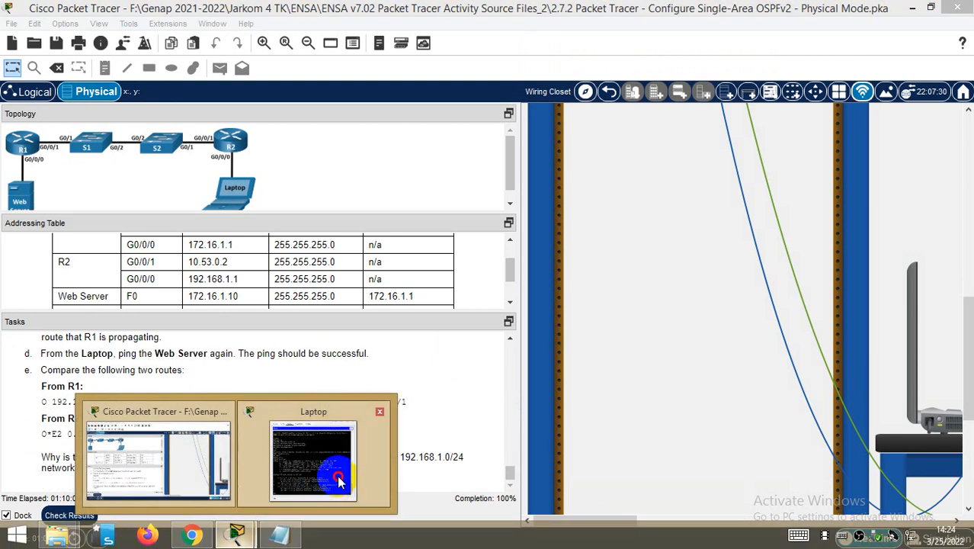
click(316, 457)
text(sh ip route)
key(Return)
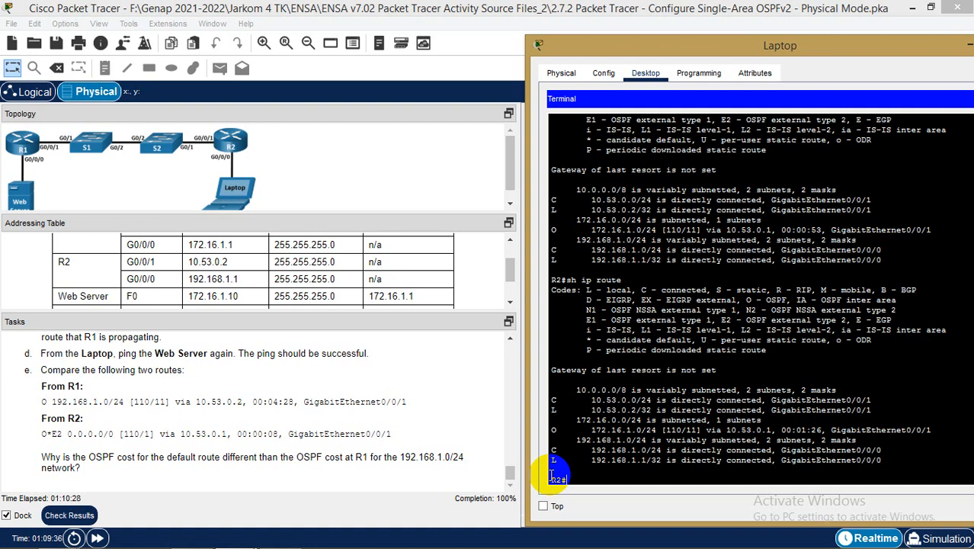
Close the terminal session and the Laptop device window
drag(919, 47, 811, 50)
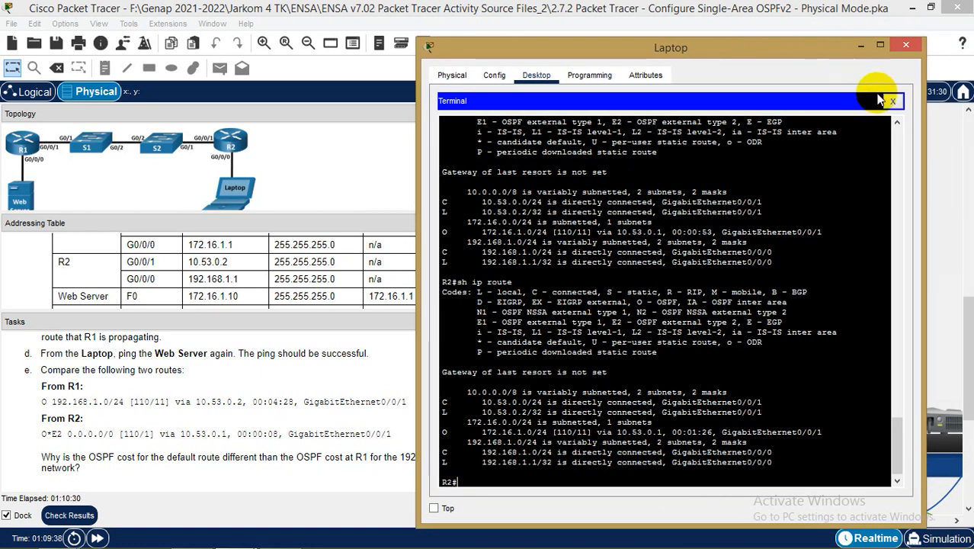
click(895, 103)
click(906, 45)
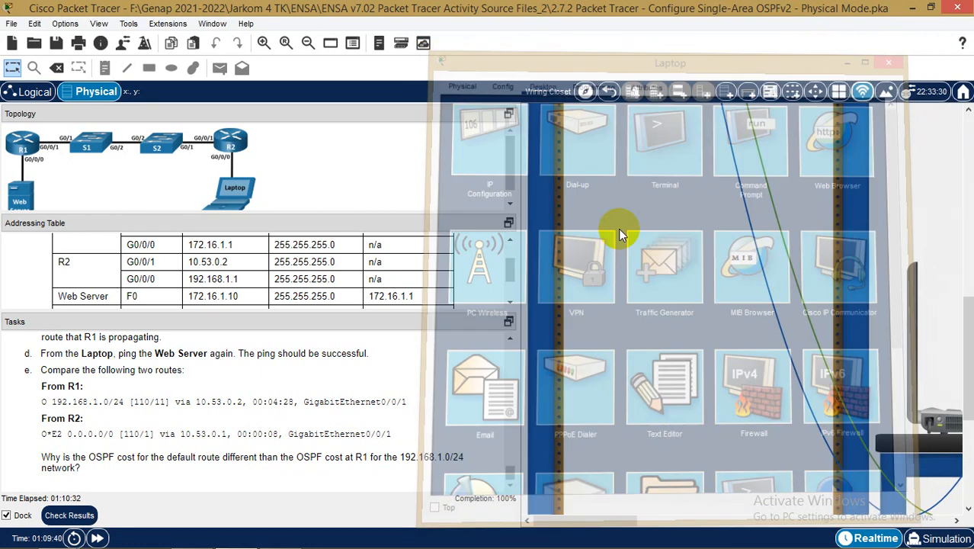
scroll(445, 335, up, 15)
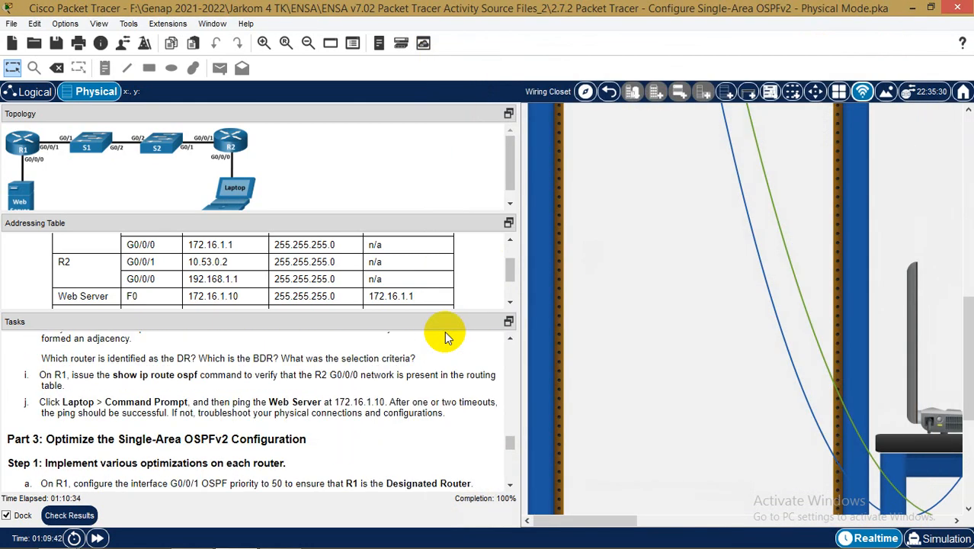
scroll(445, 331, up, 10)
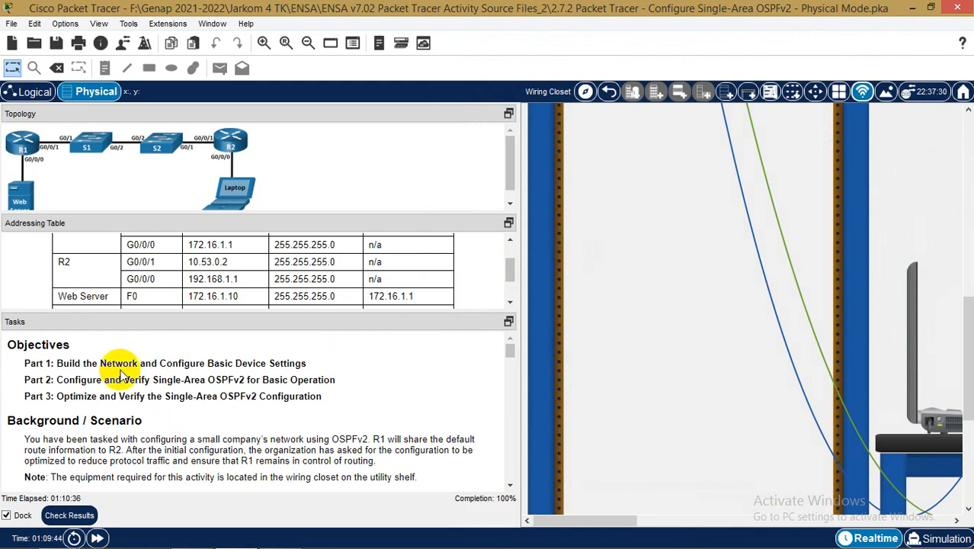
Check results, confirm 85/85 under Assessment Items, then widen the topology and task panes
click(65, 516)
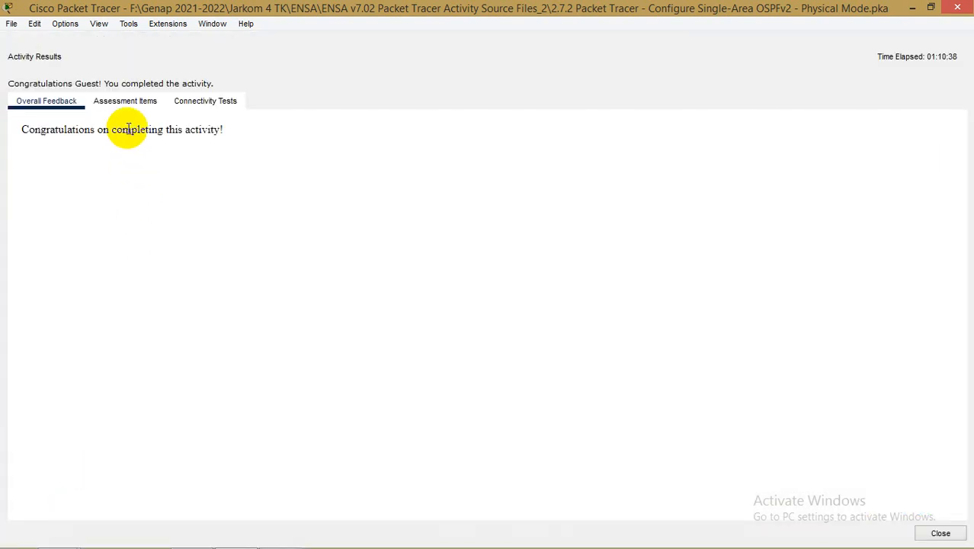
click(132, 105)
scroll(295, 328, down, 9)
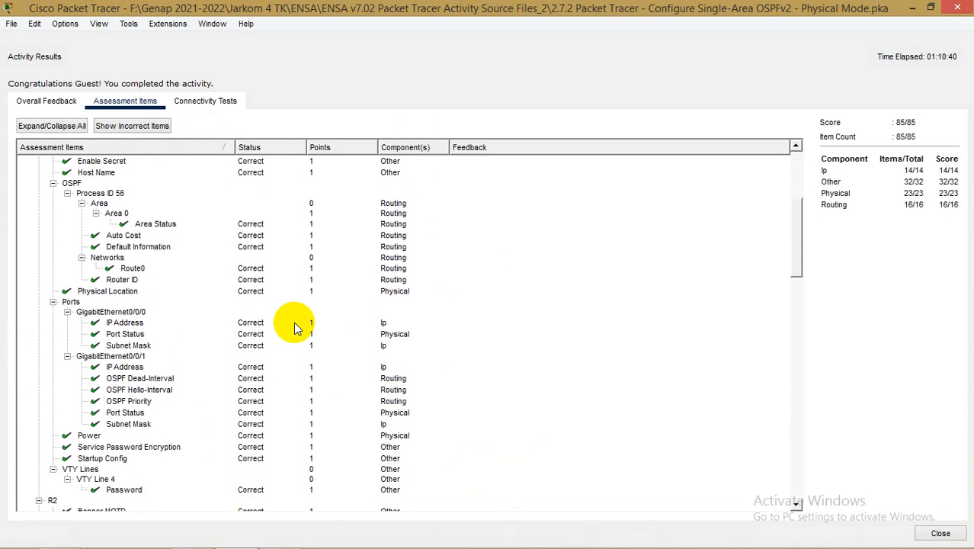
scroll(296, 328, down, 20)
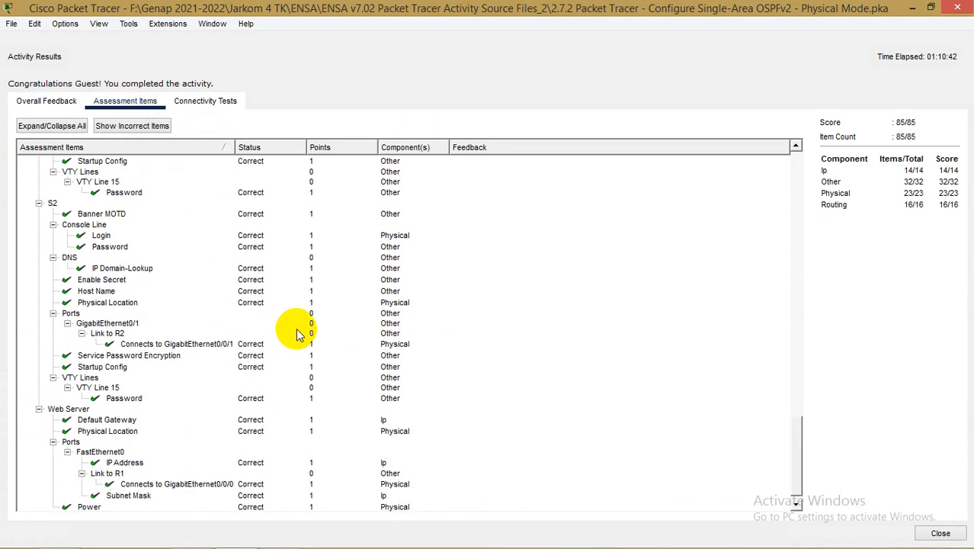
scroll(298, 333, up, 20)
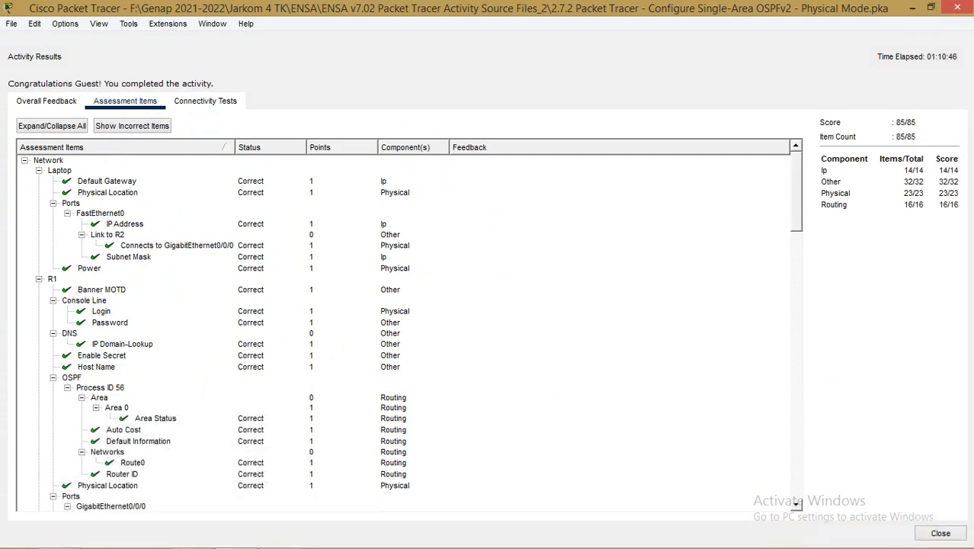
click(951, 535)
scroll(534, 288, up, 10)
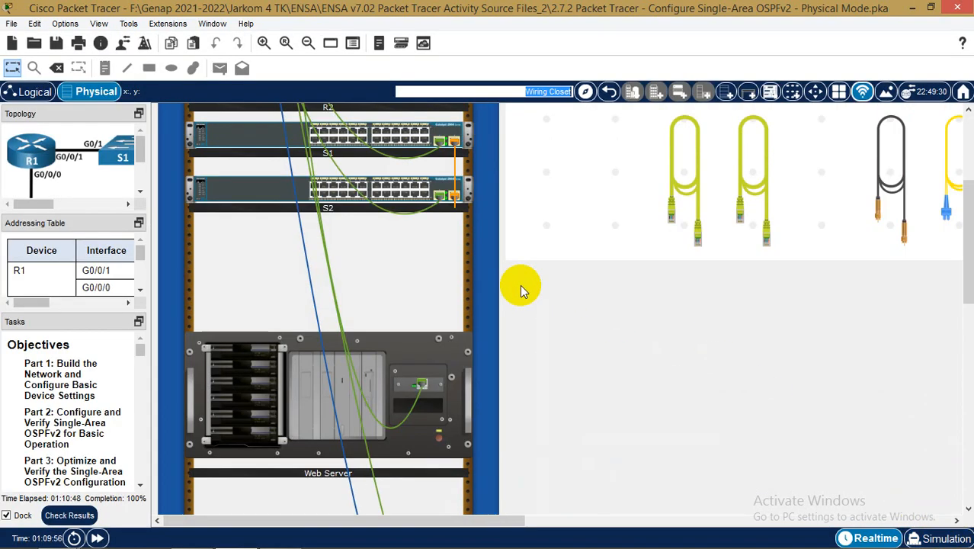
drag(151, 307, 365, 326)
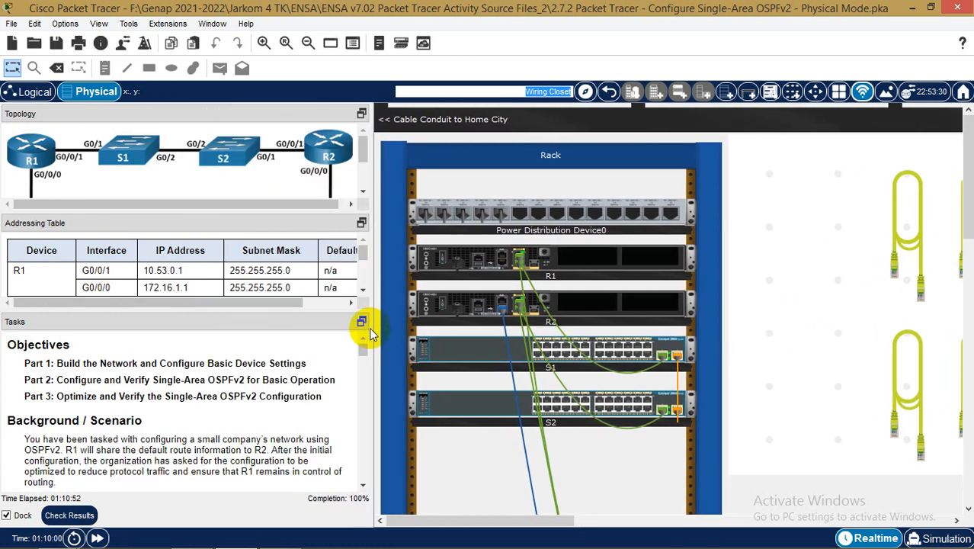